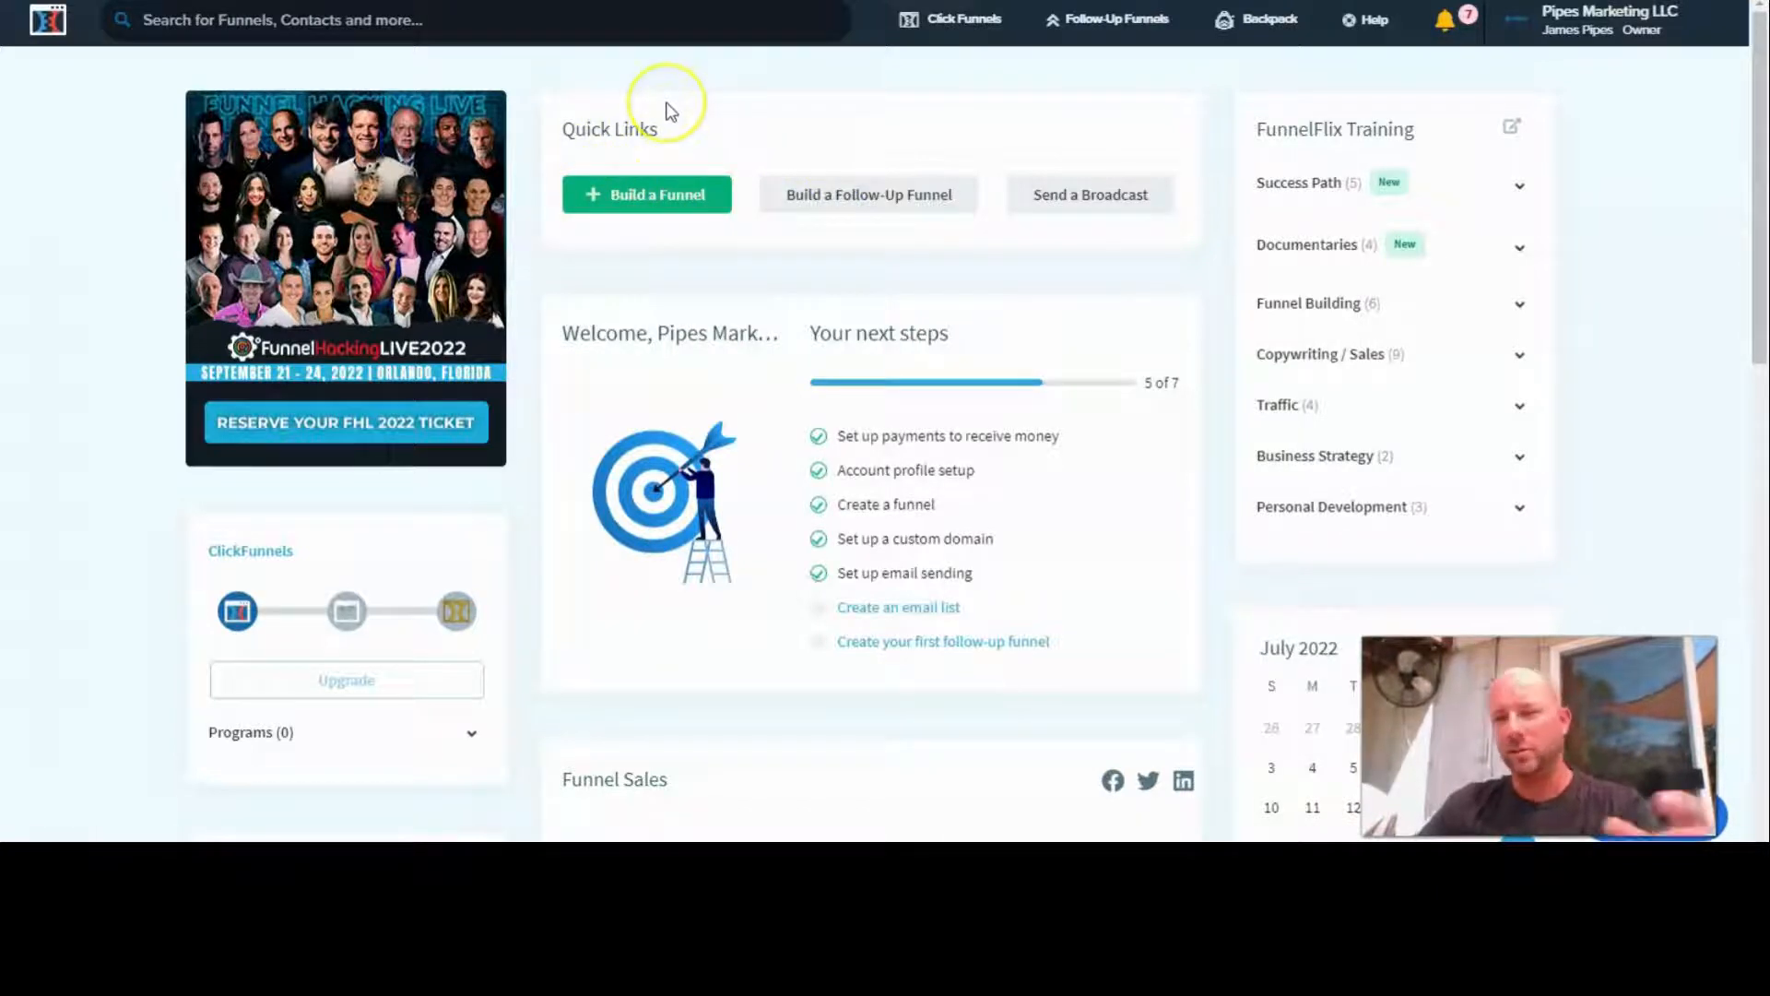
- Build a new Collect Emails funnel named AEP2.0 with an email optin page and a thank you page
click(652, 205)
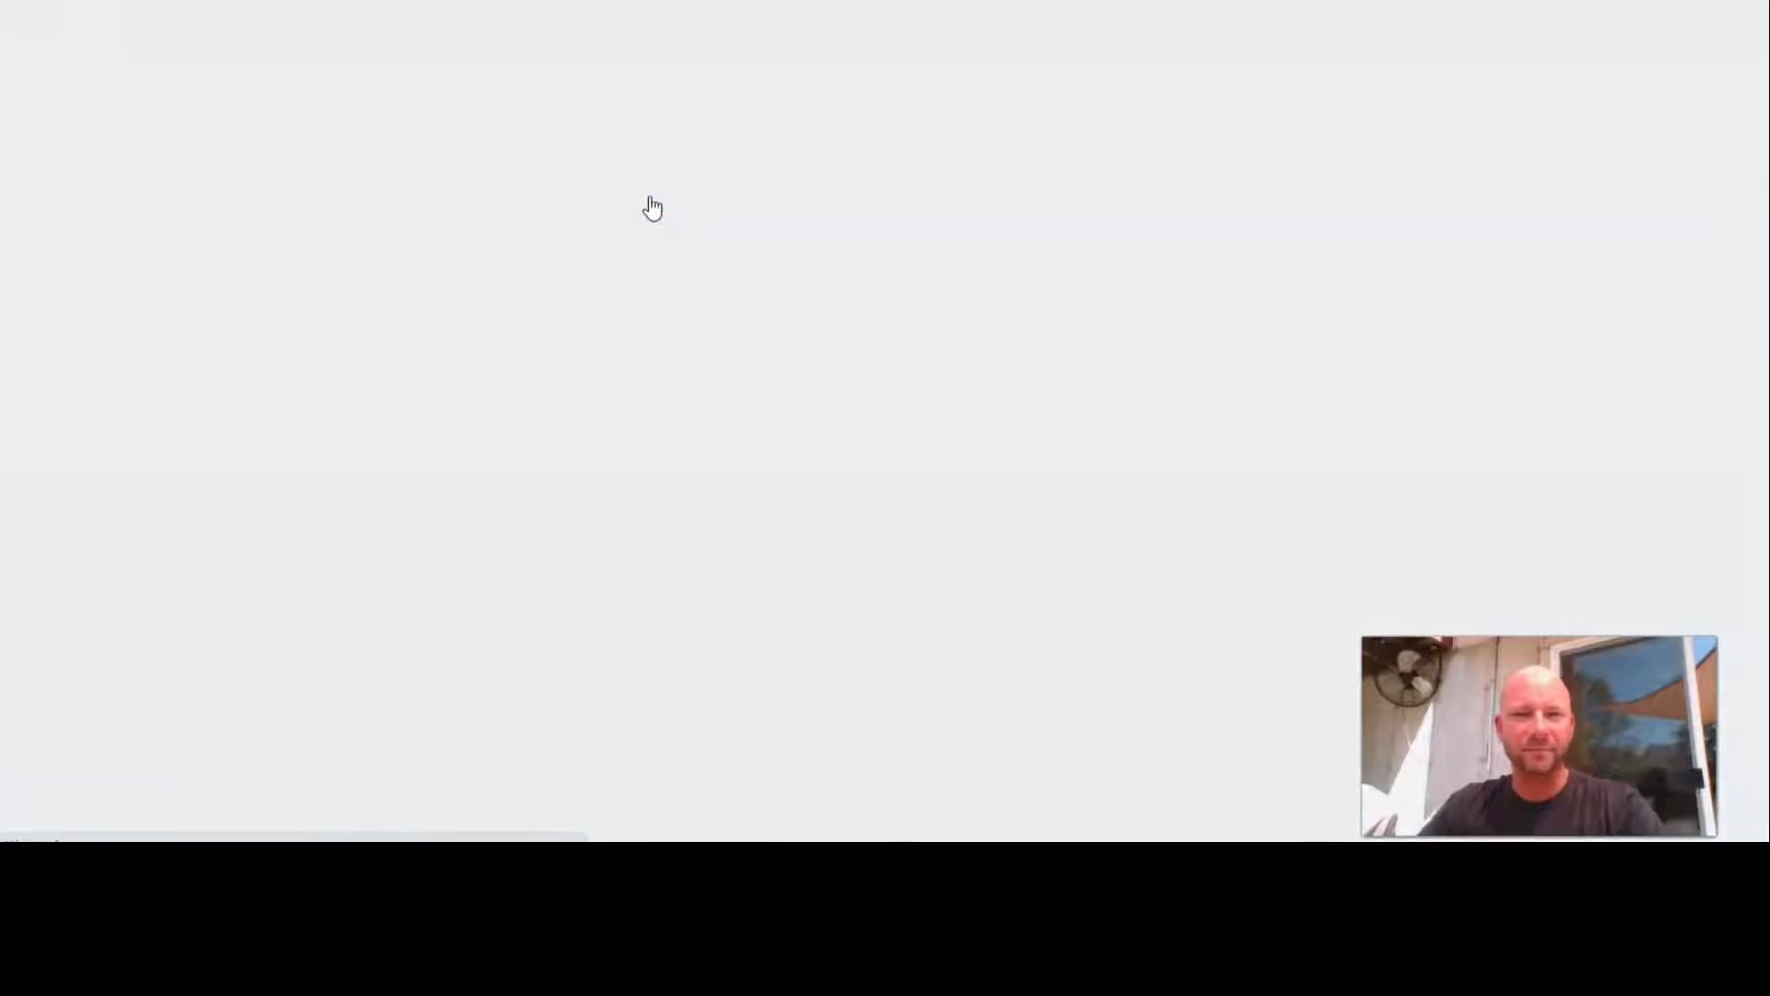
scroll(671, 175, down, 4)
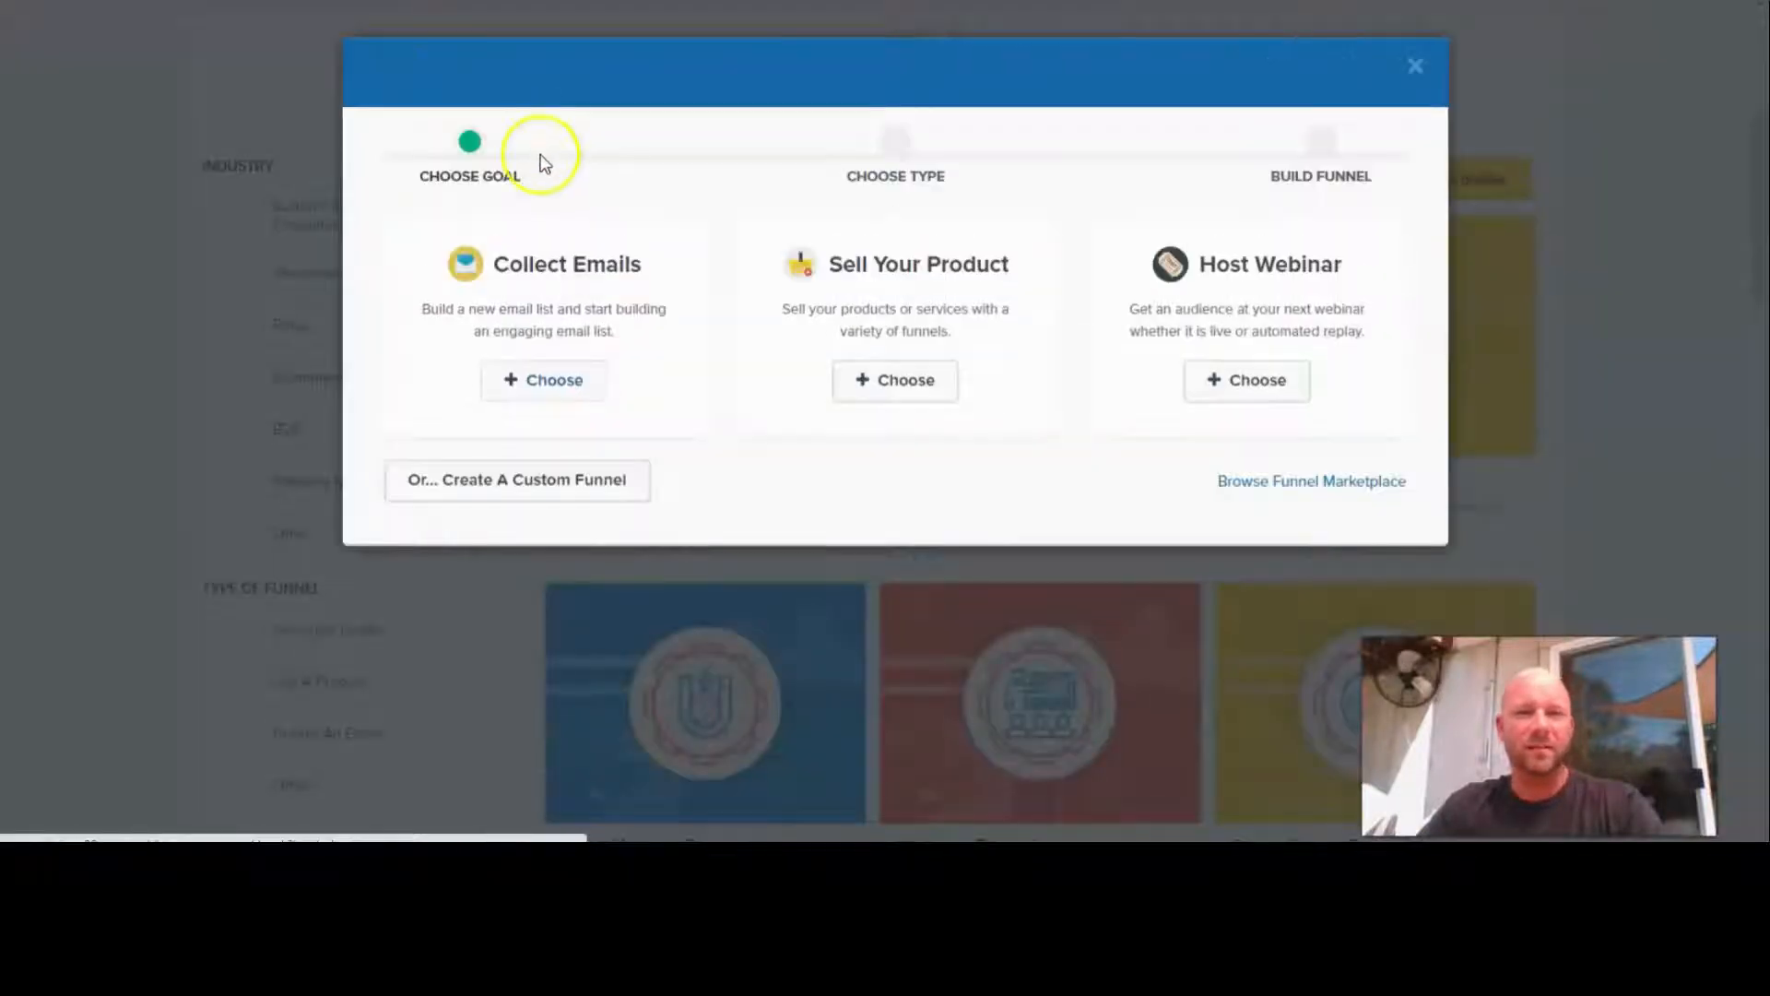
click(544, 381)
click(488, 270)
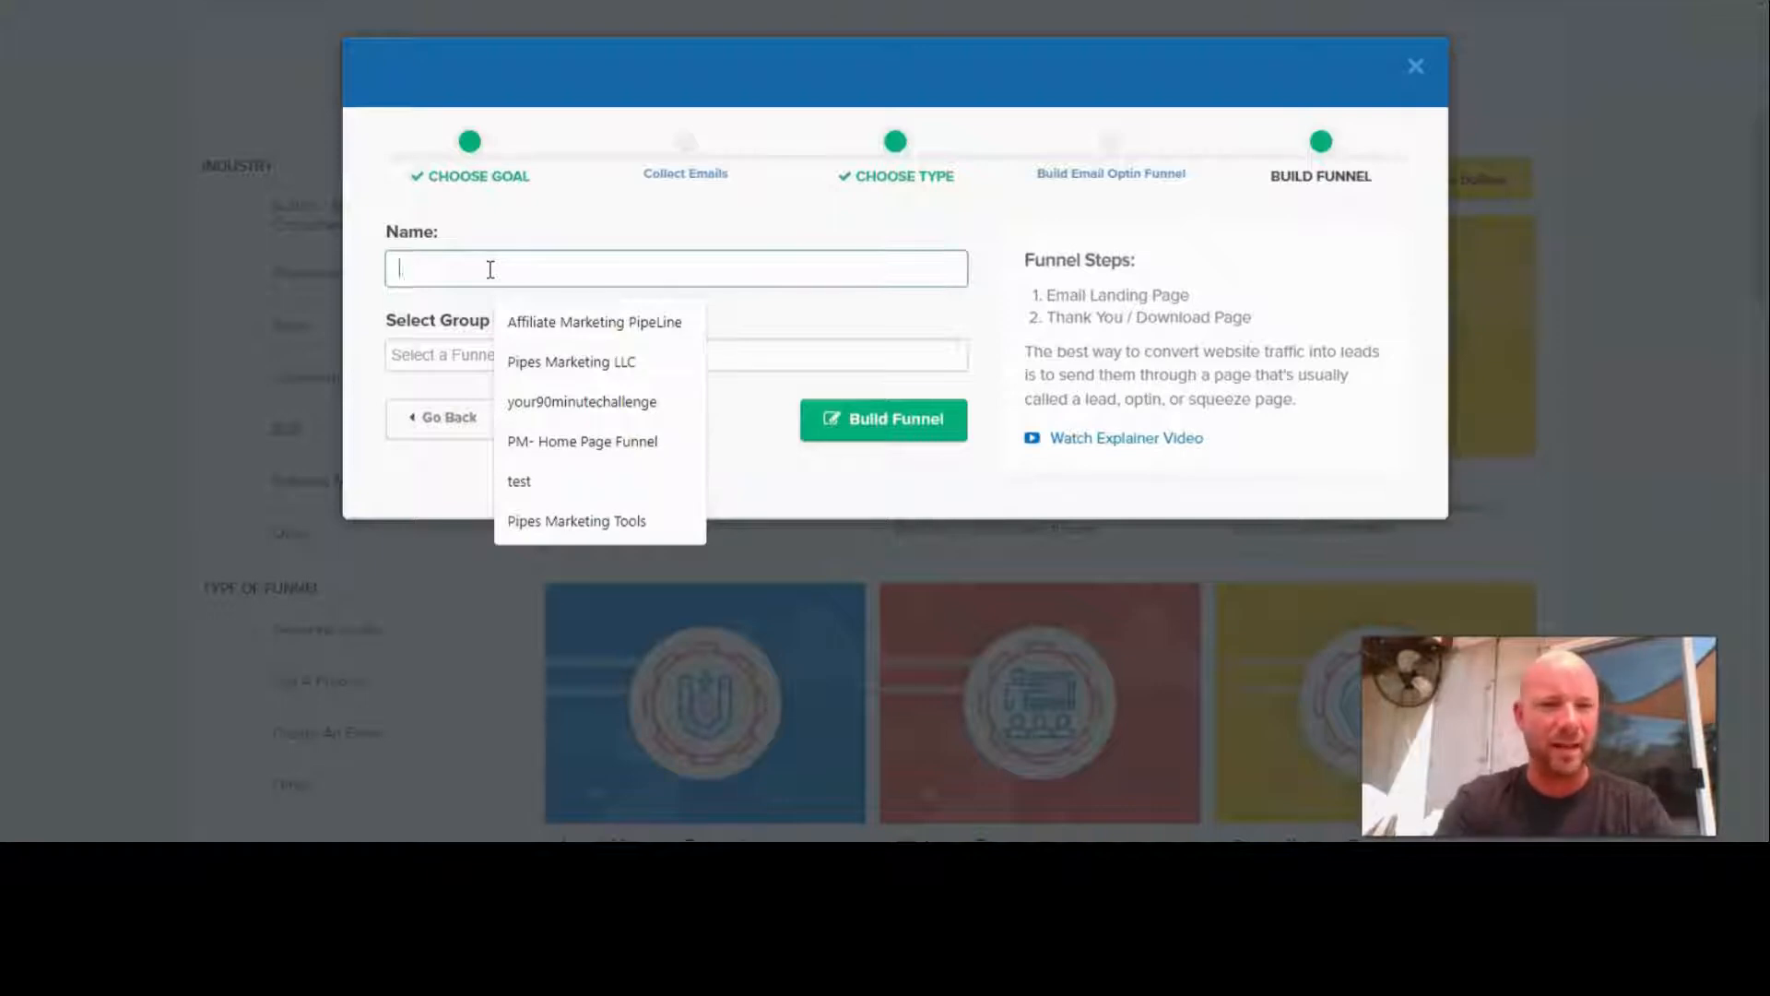
text(AEP2.0)
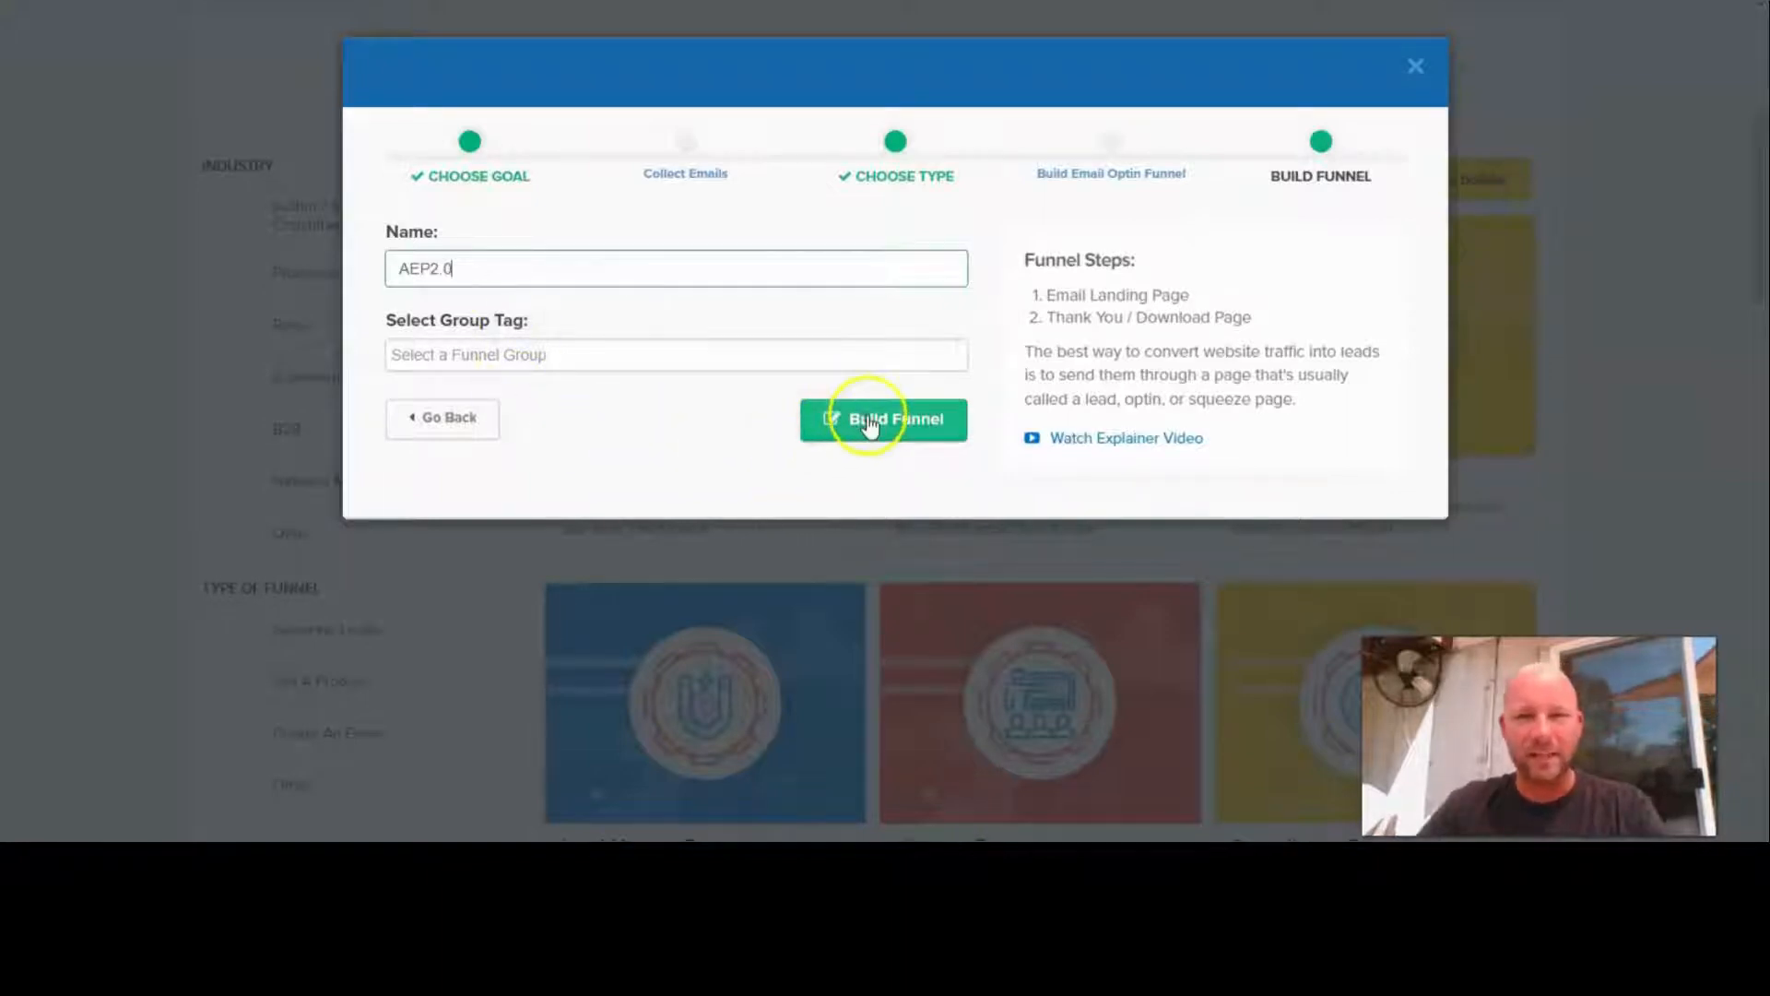
click(914, 419)
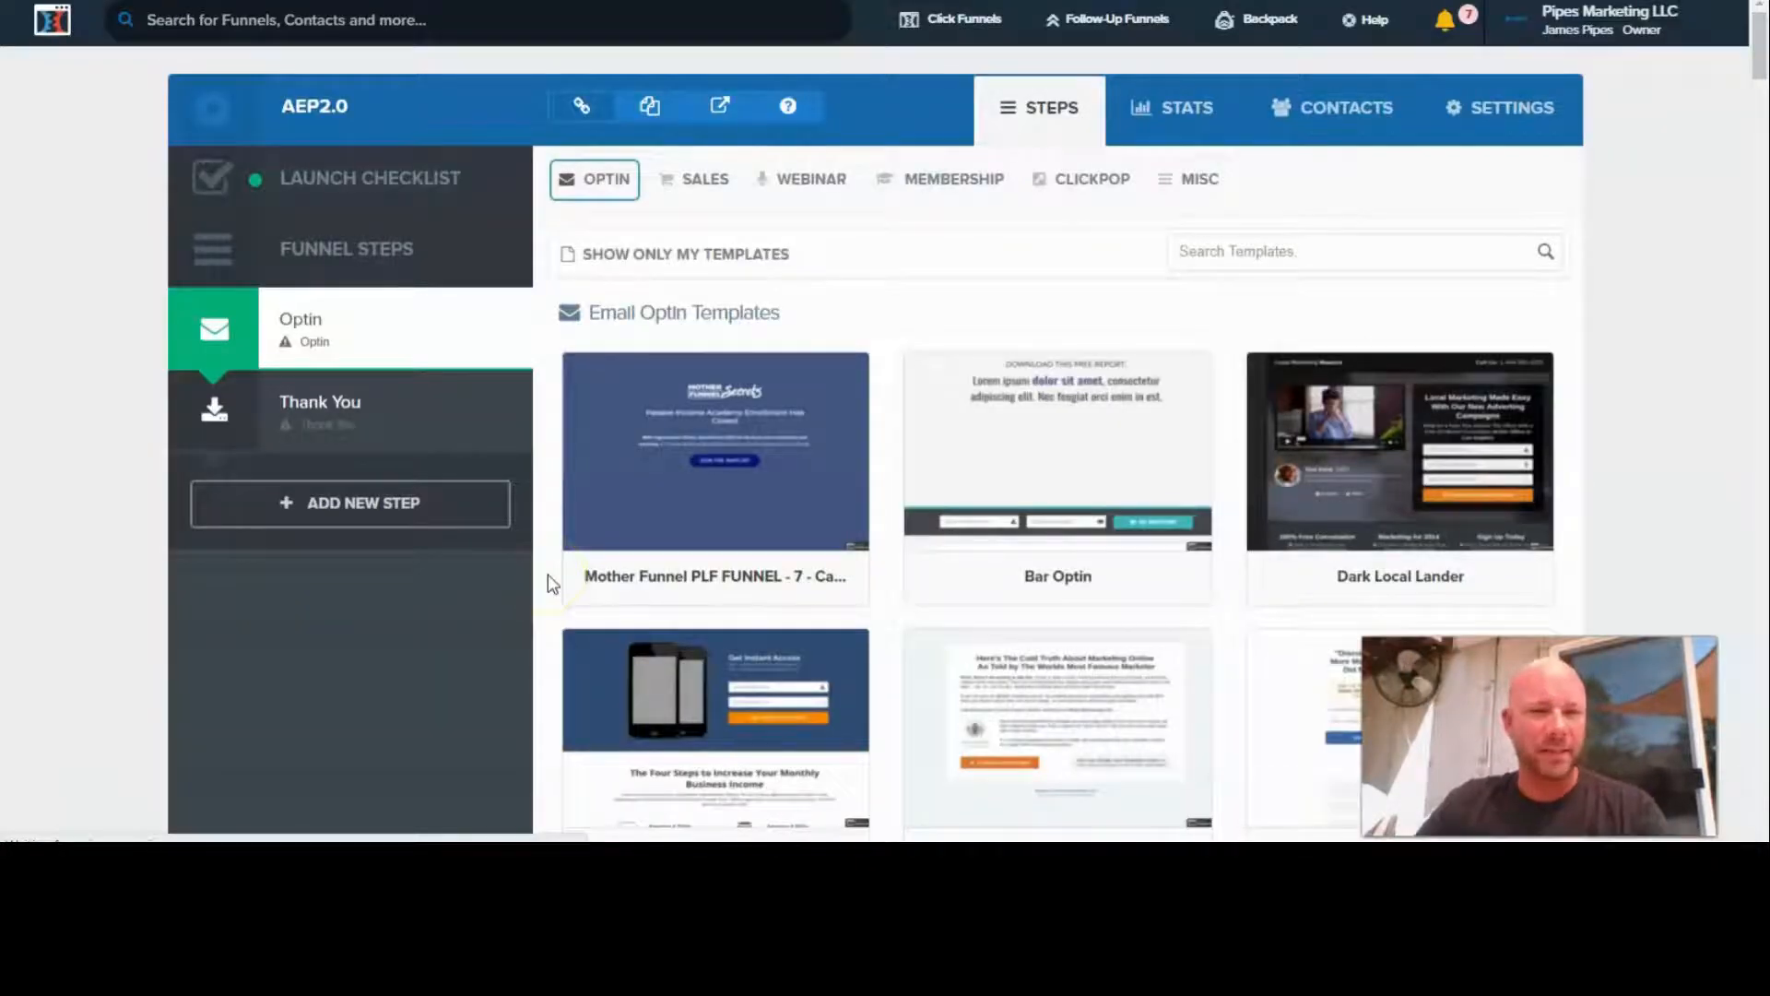
- Browse the email optin templates and select the Super Clean Optin template for the Optin step
mouse_move(269, 397)
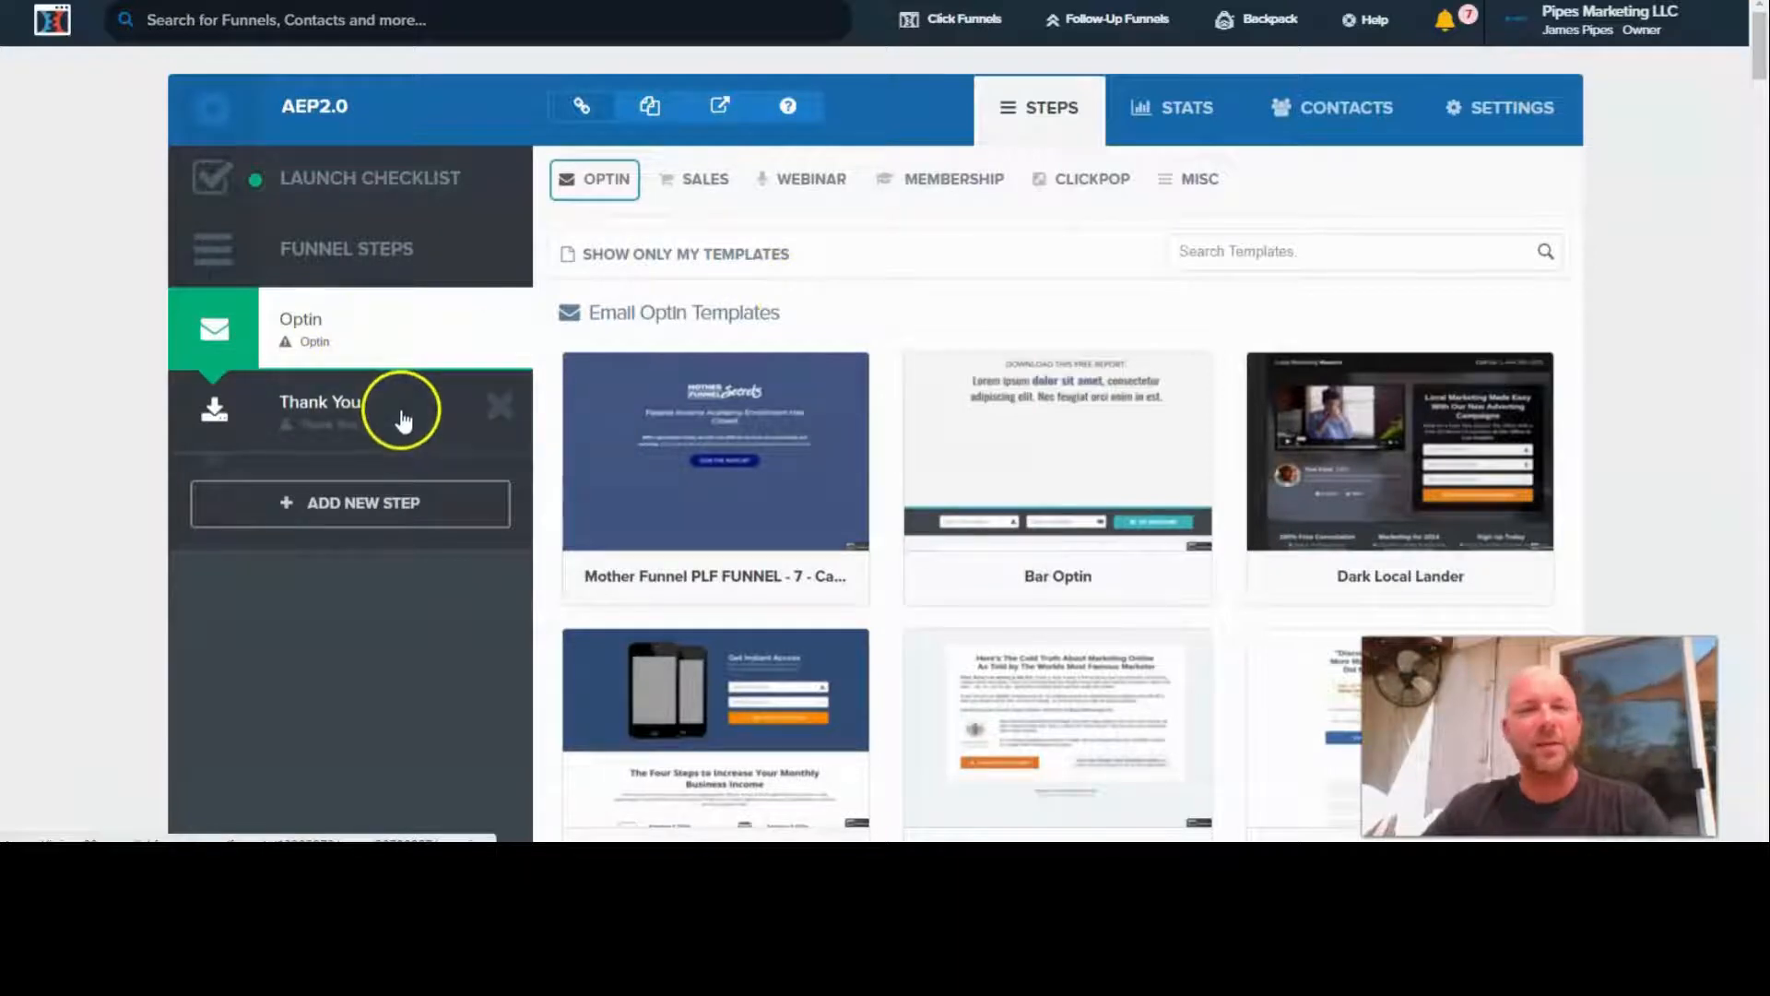
mouse_move(781, 381)
scroll(853, 373, down, 1)
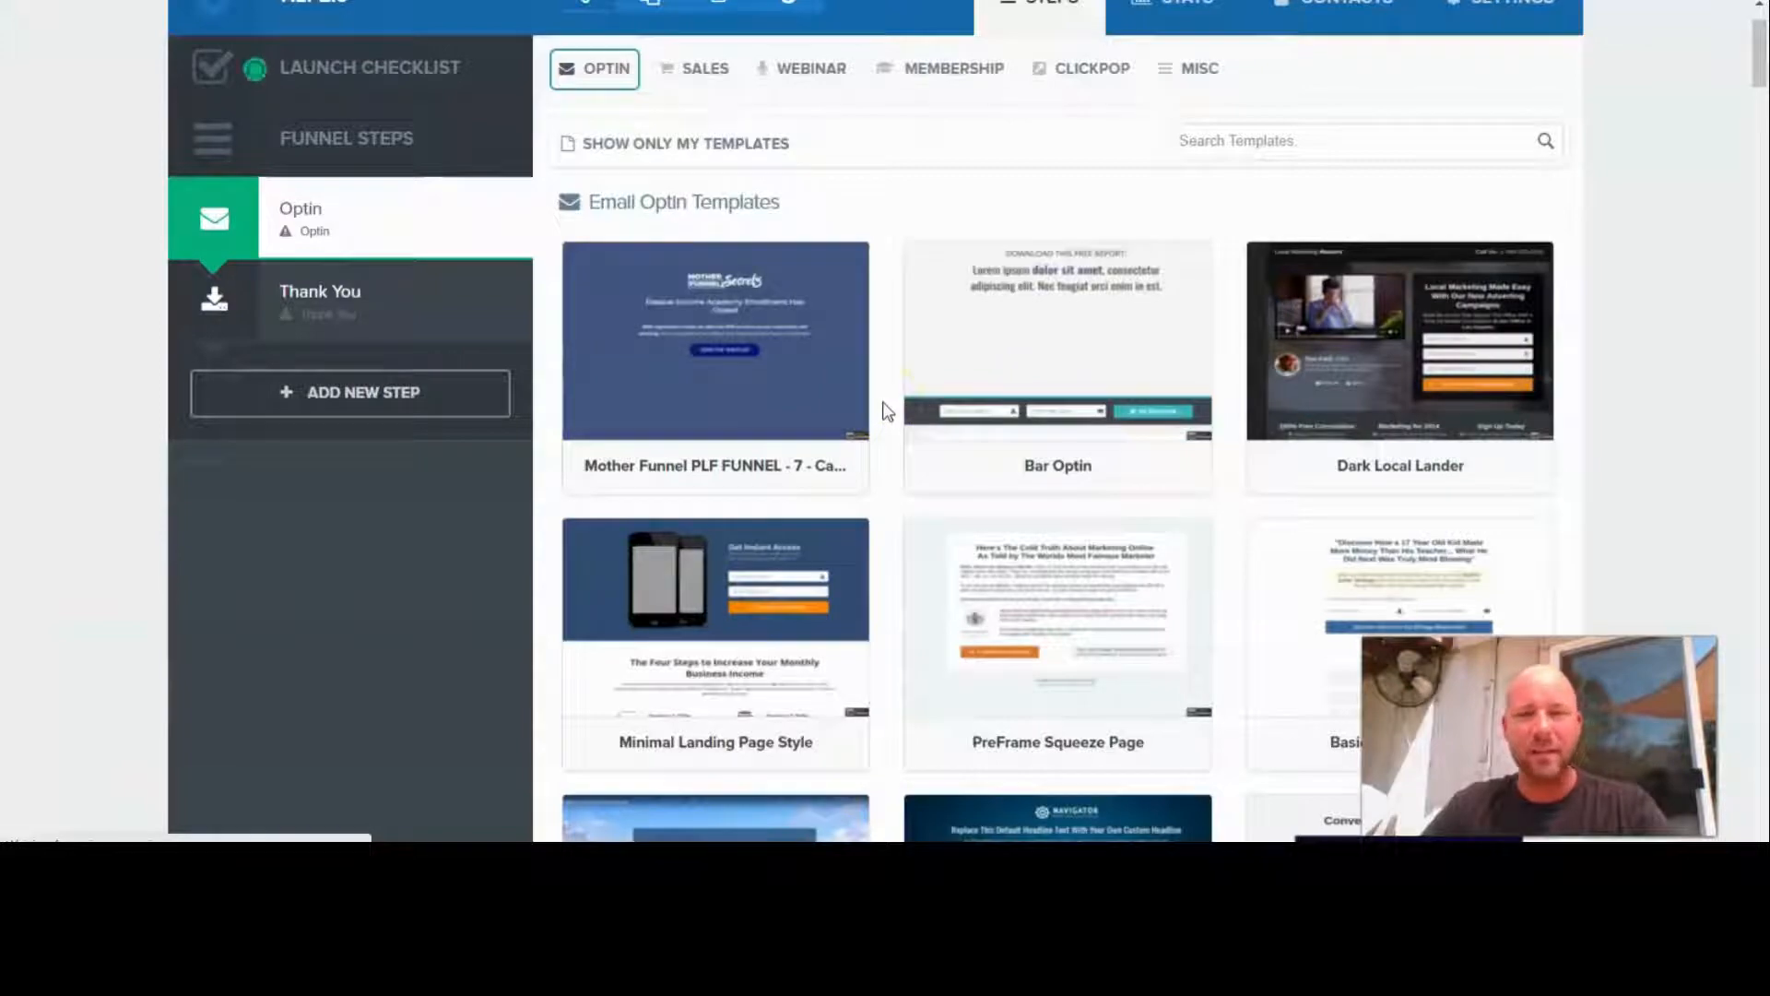
scroll(887, 410, down, 7)
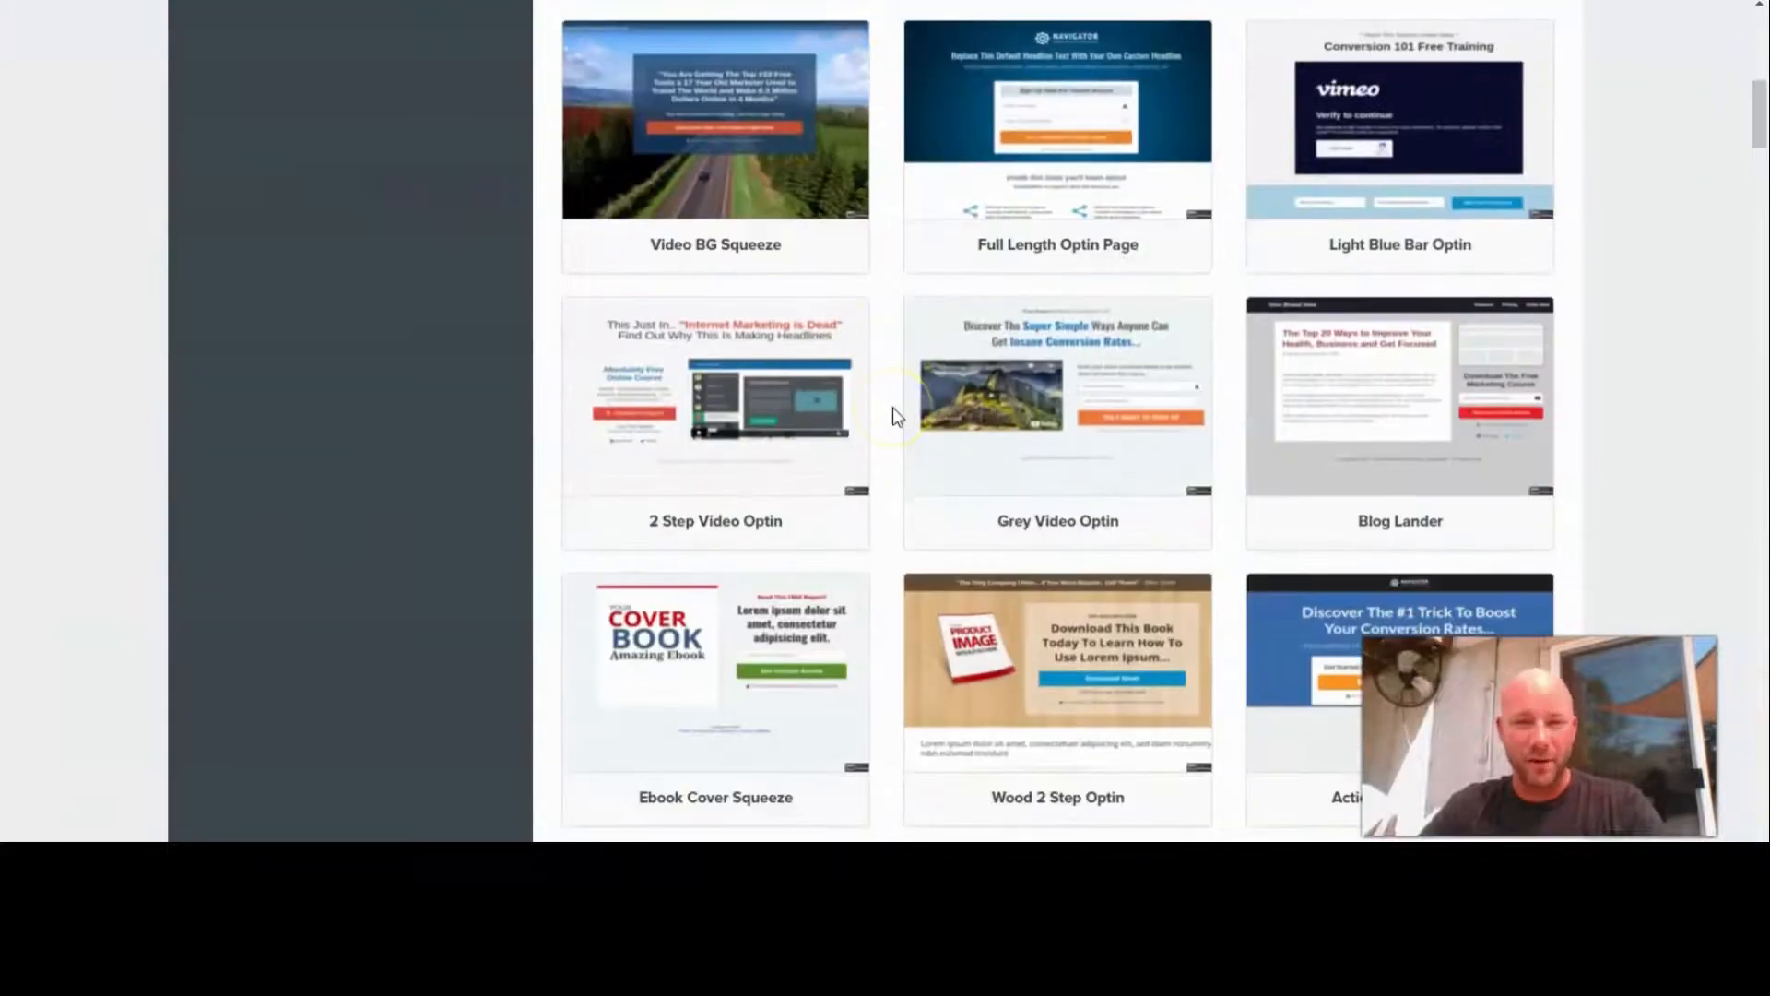
scroll(892, 414, down, 15)
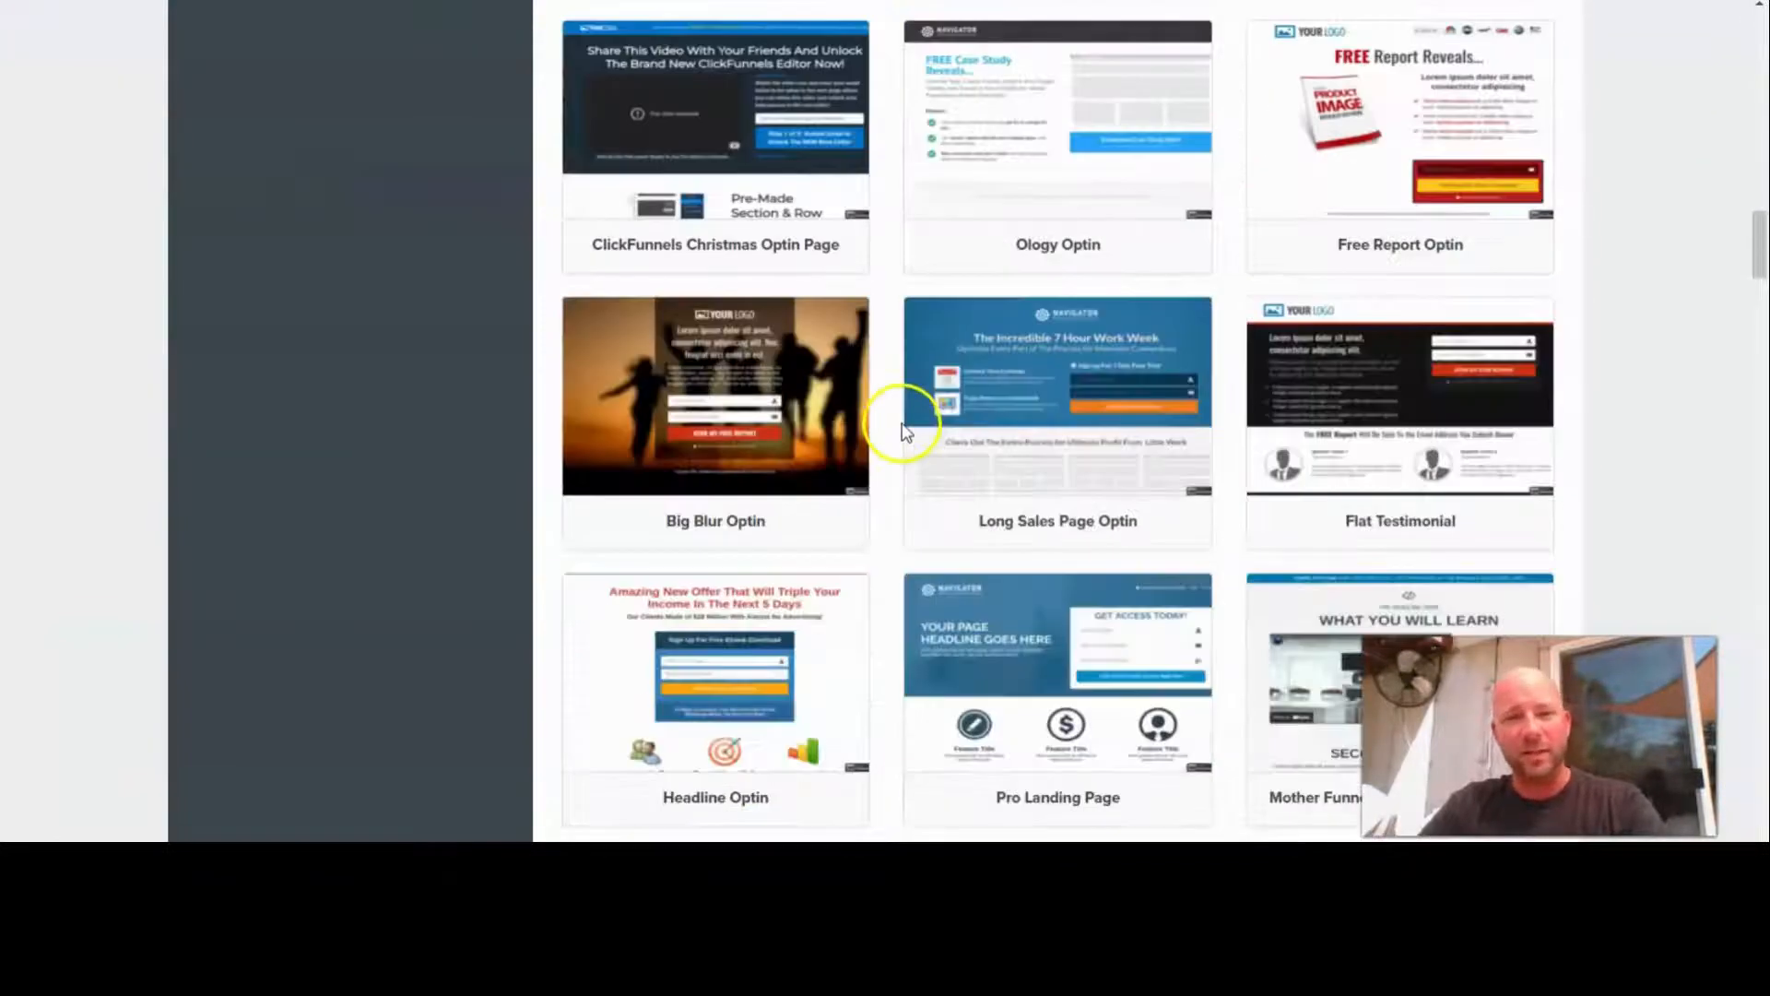
scroll(904, 429, down, 11)
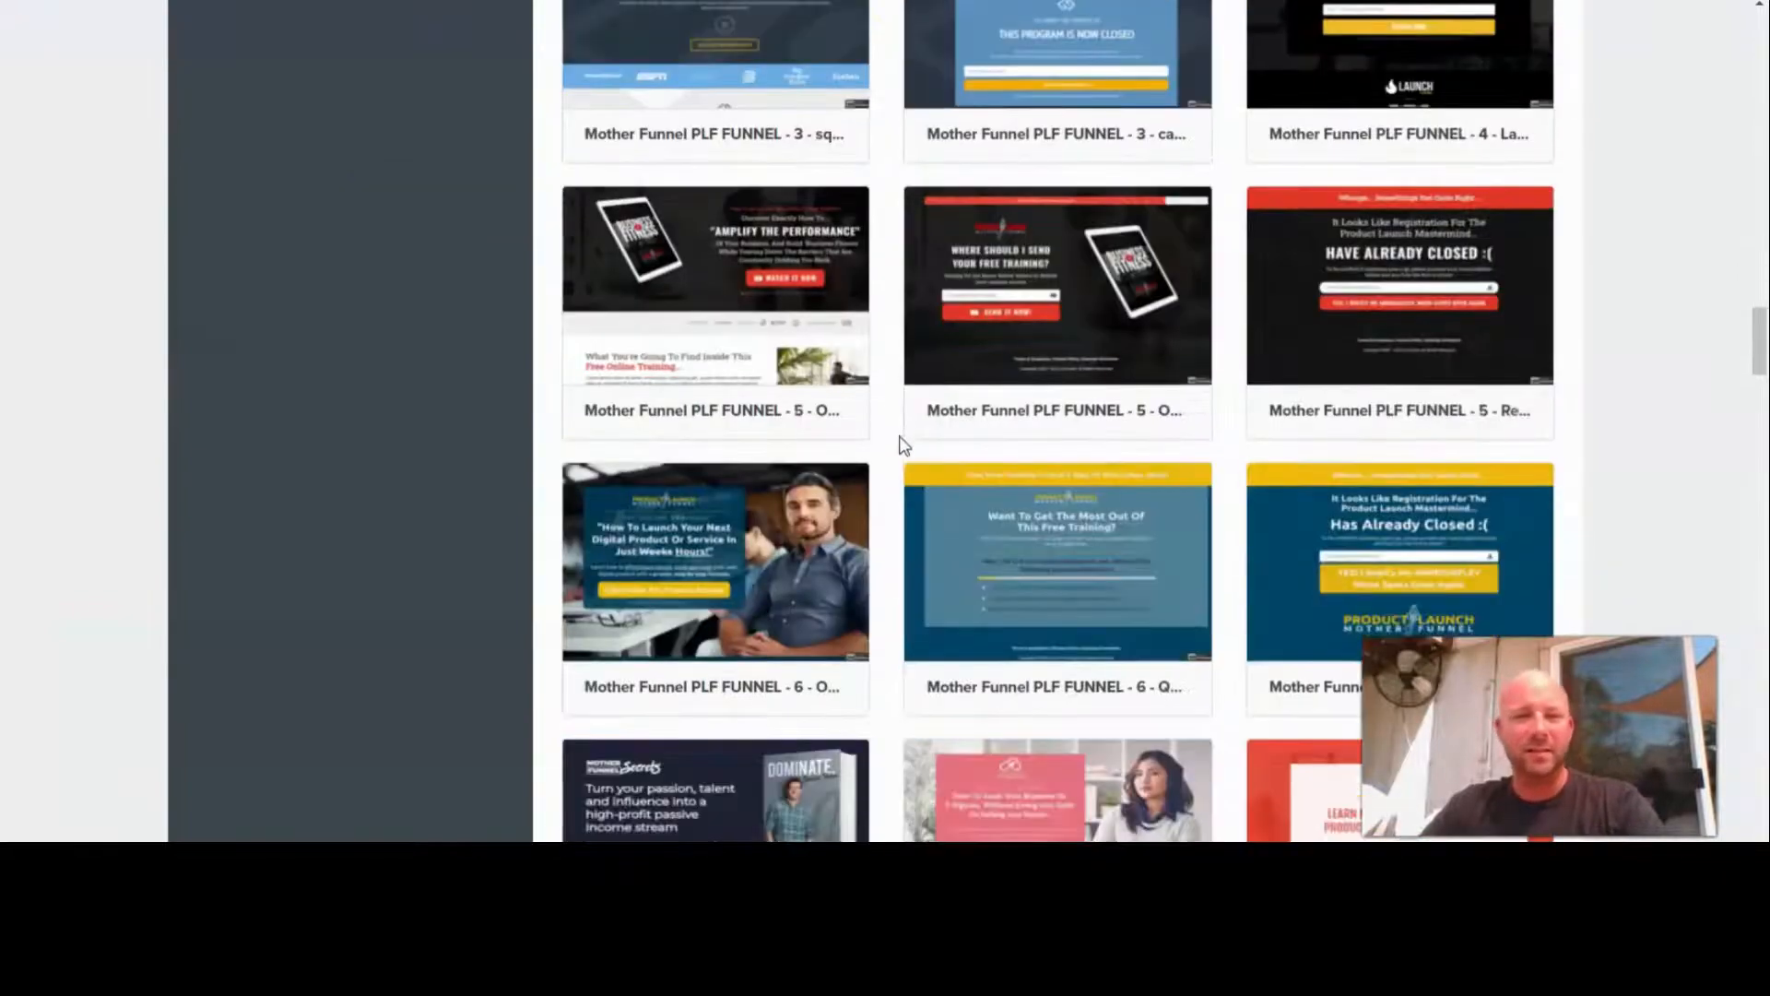
scroll(899, 441, down, 20)
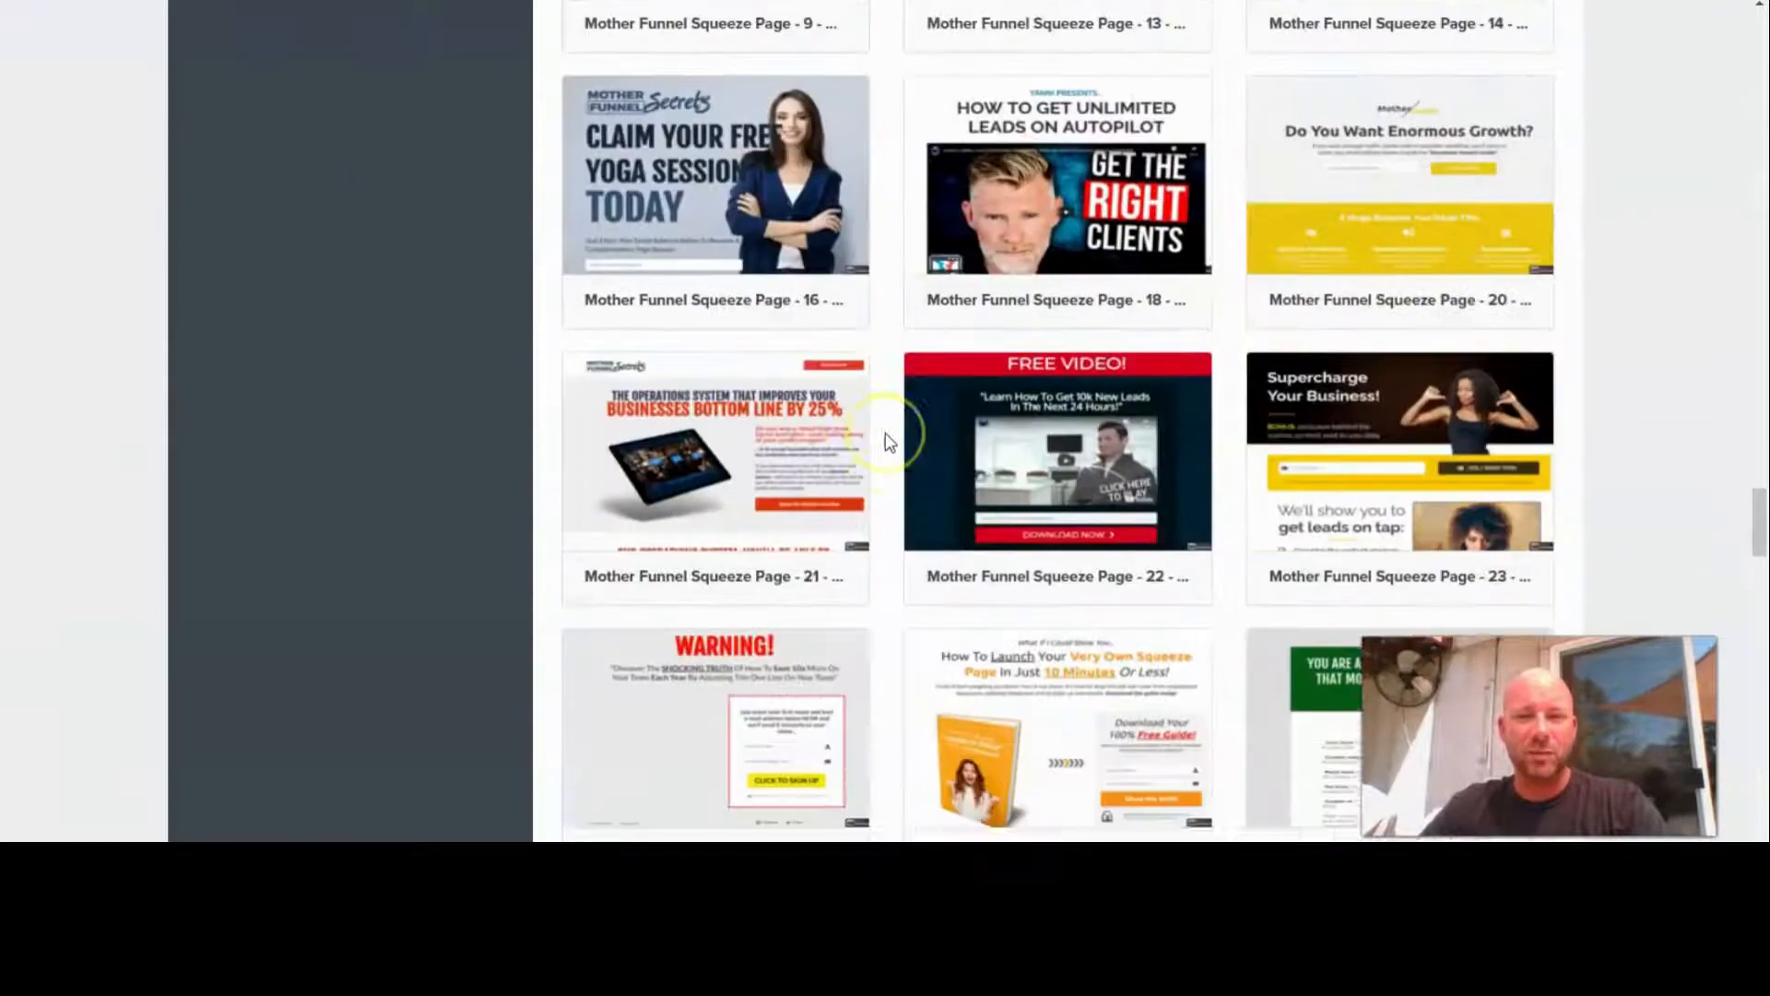
scroll(890, 441, down, 6)
scroll(890, 442, down, 15)
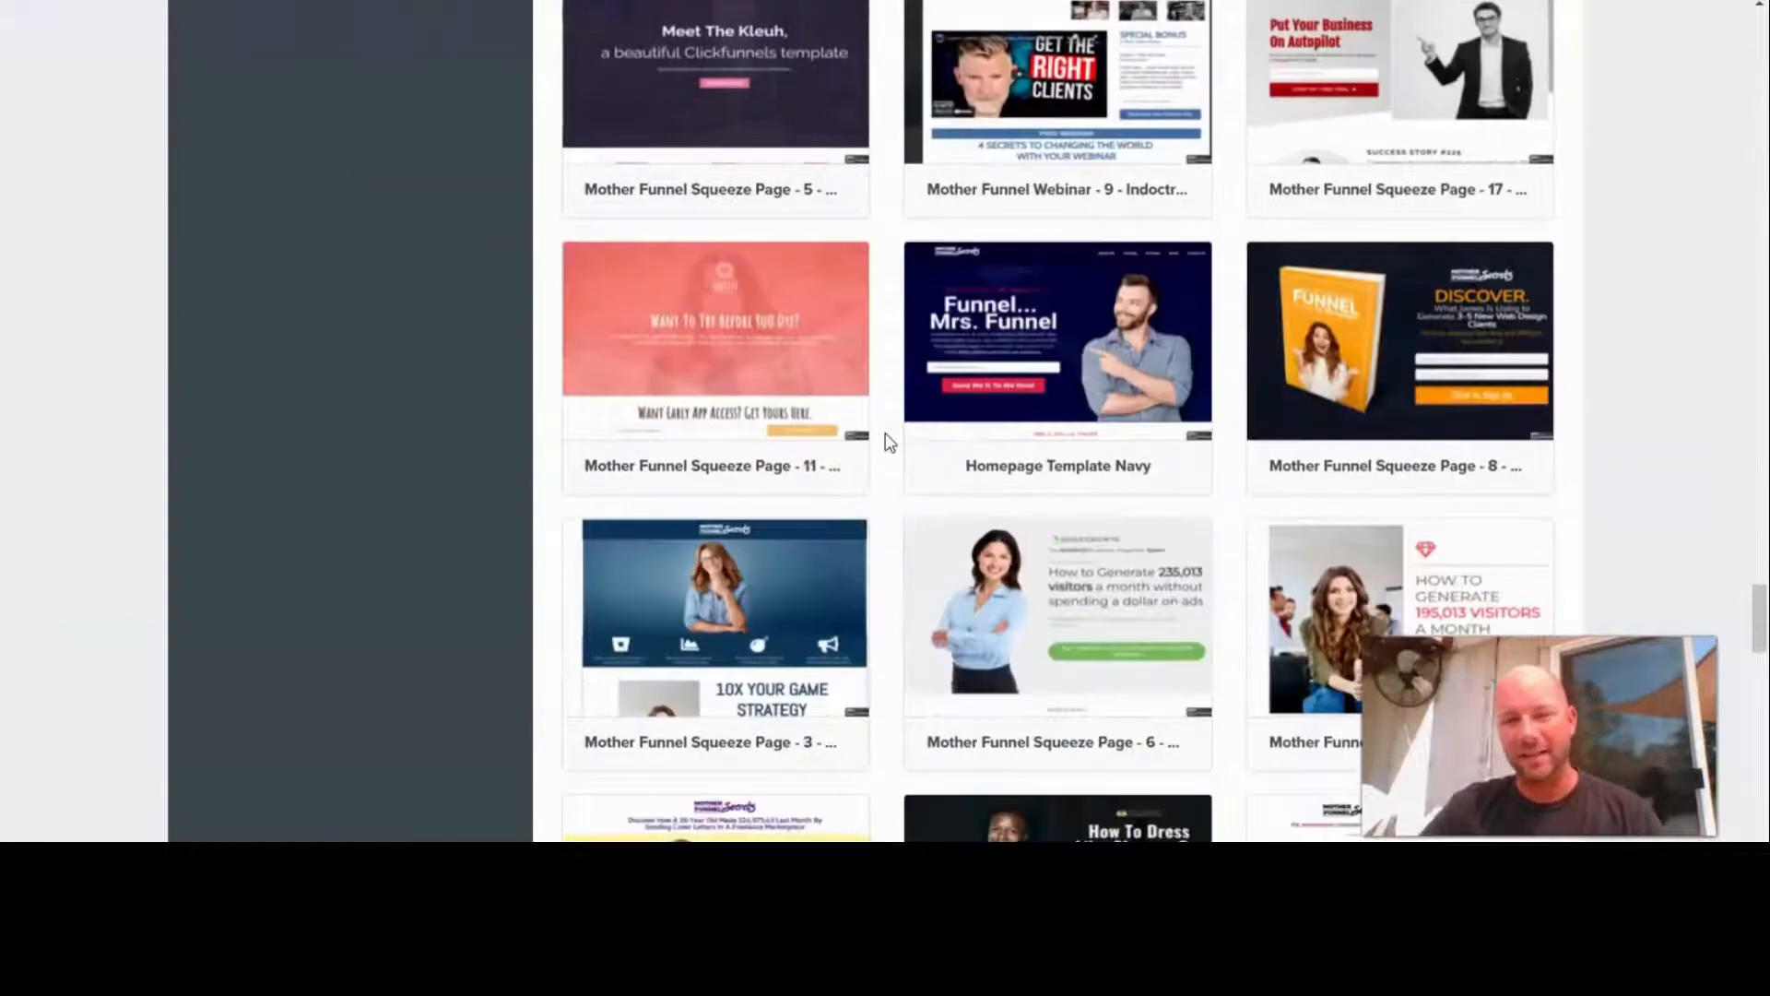
scroll(888, 442, up, 2)
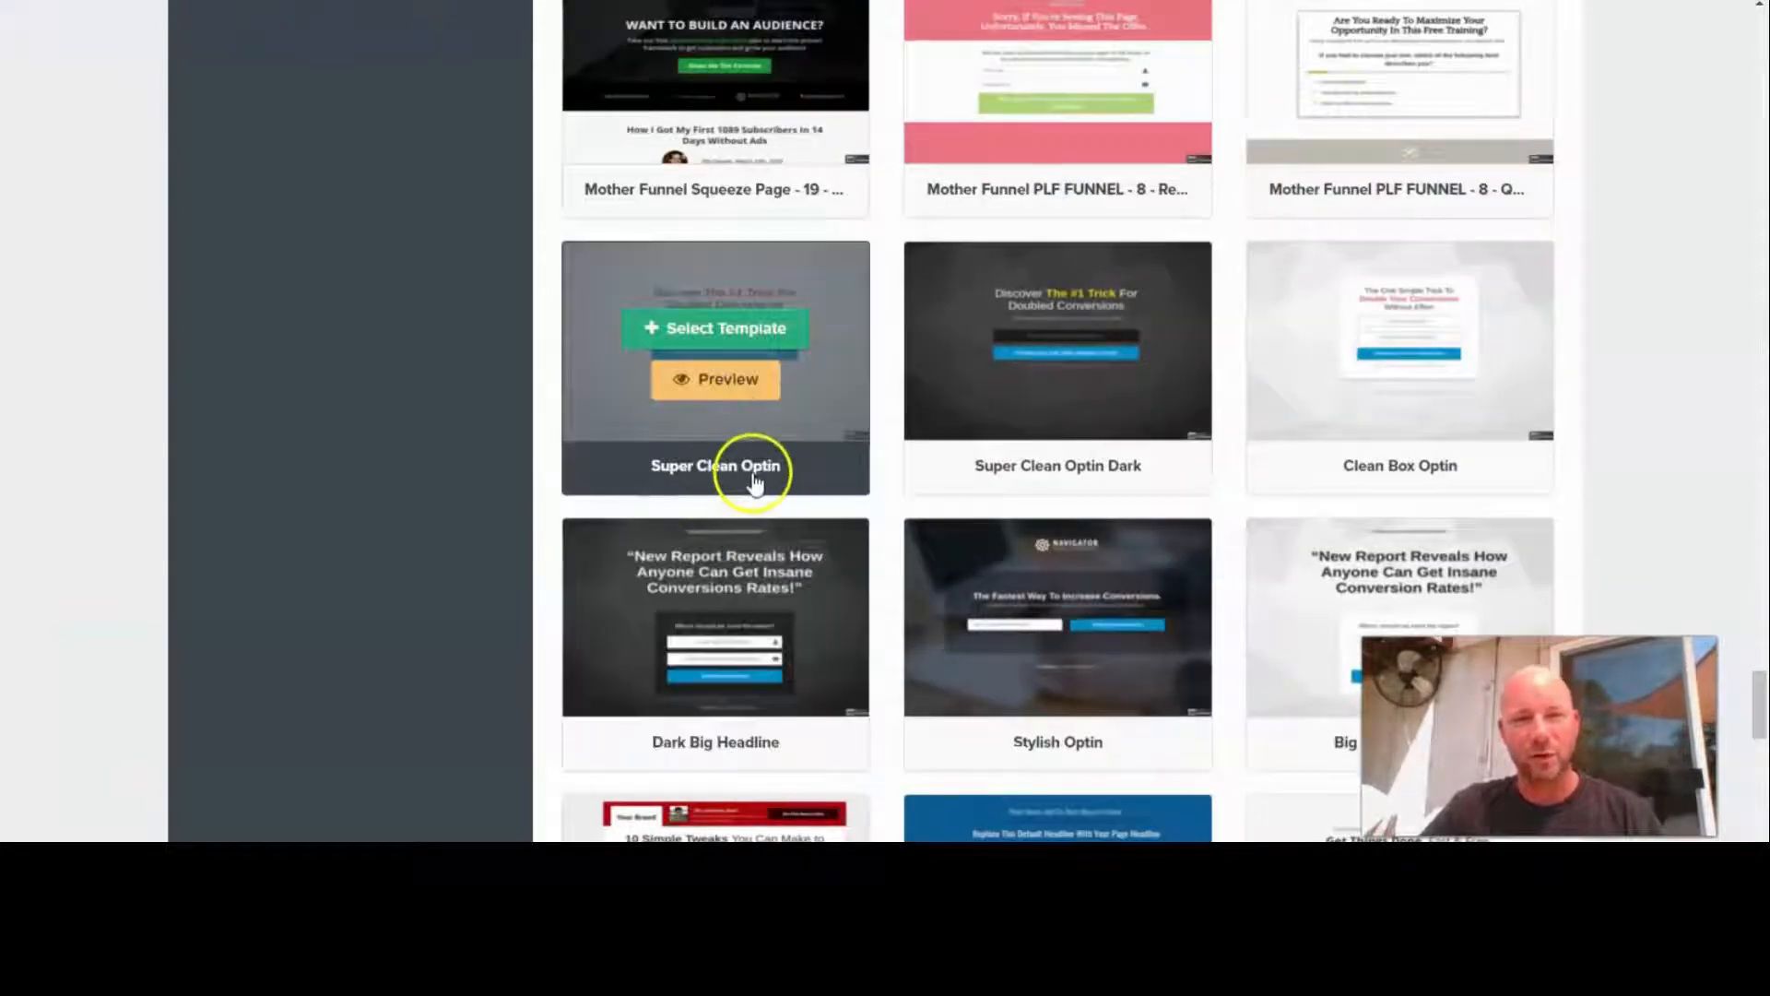
click(728, 330)
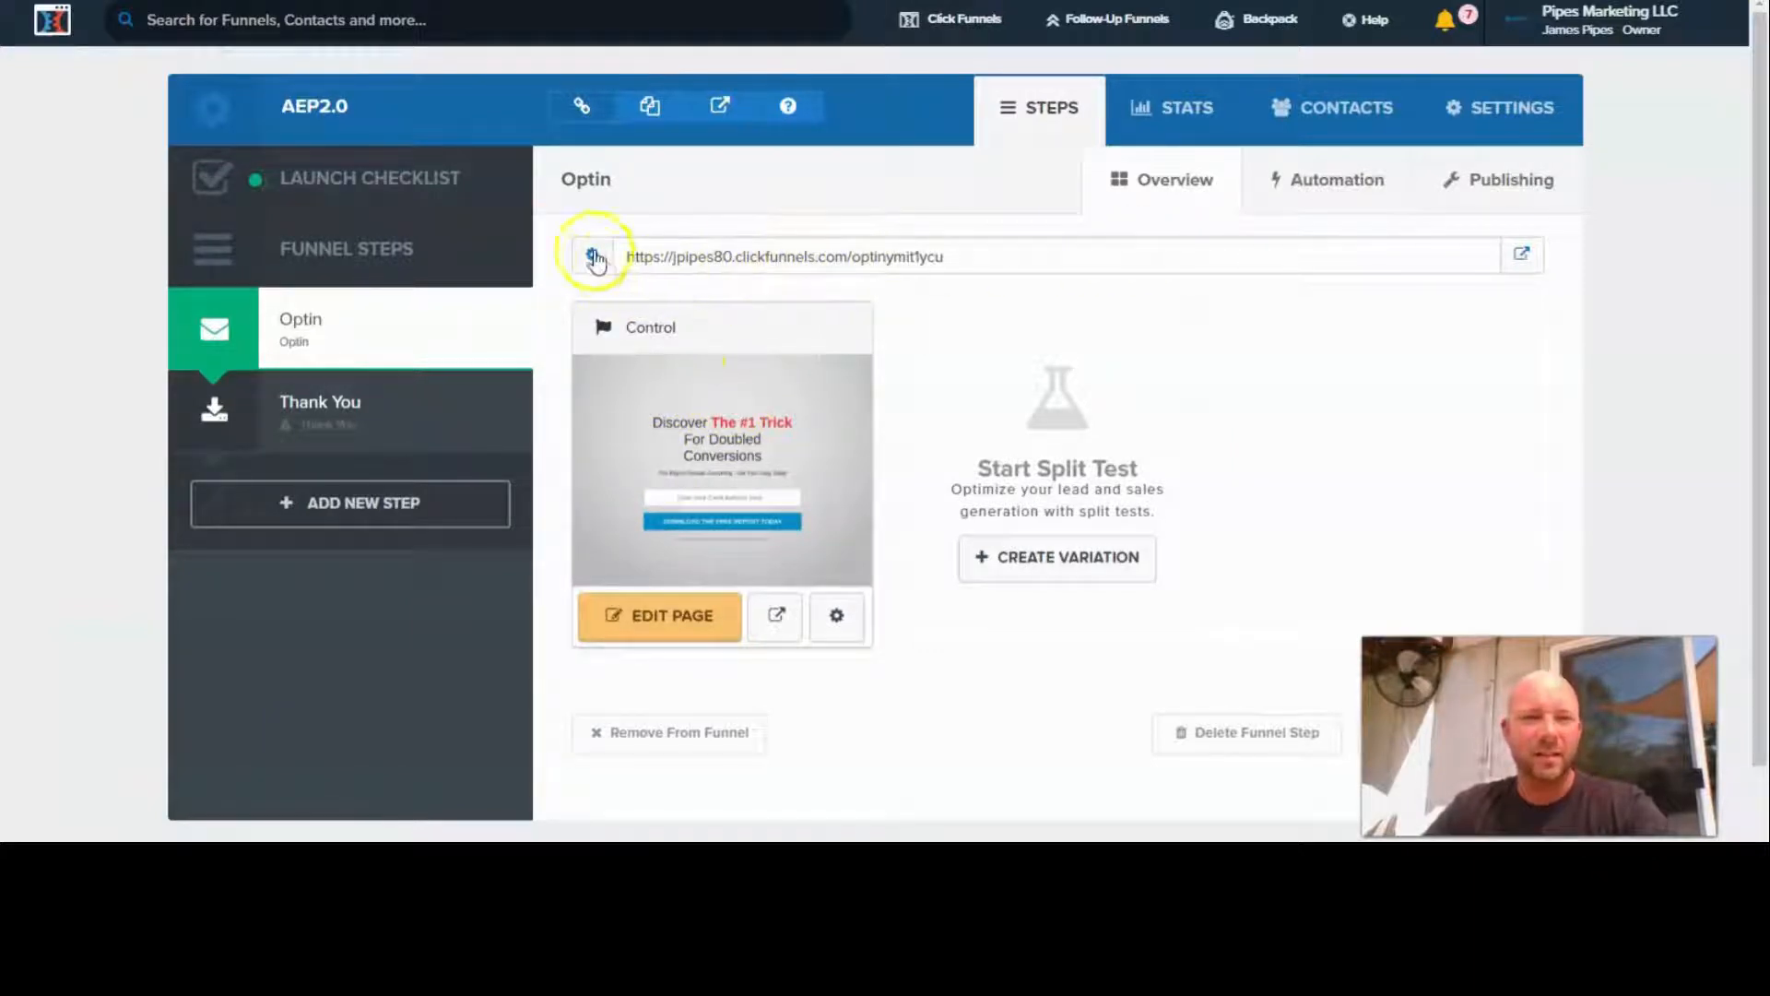
- Set the funnel's domain to pipesmarketingllc.com in the funnel settings and save them
click(1514, 121)
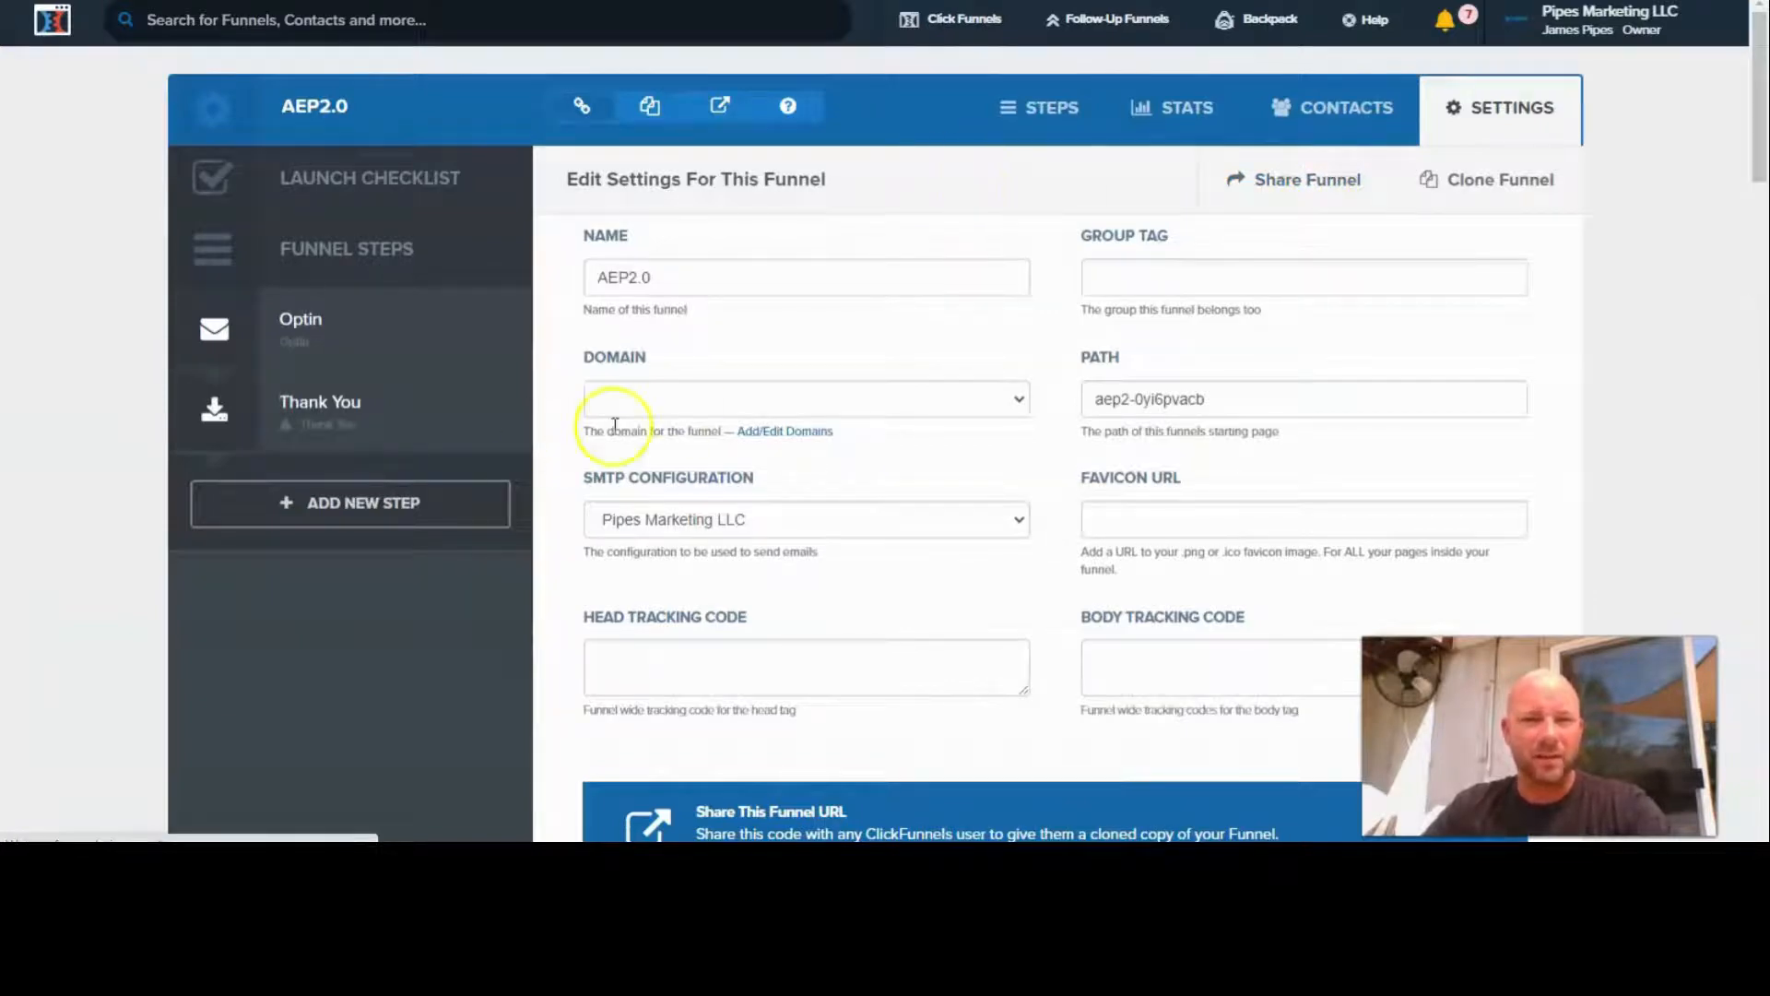
click(1015, 398)
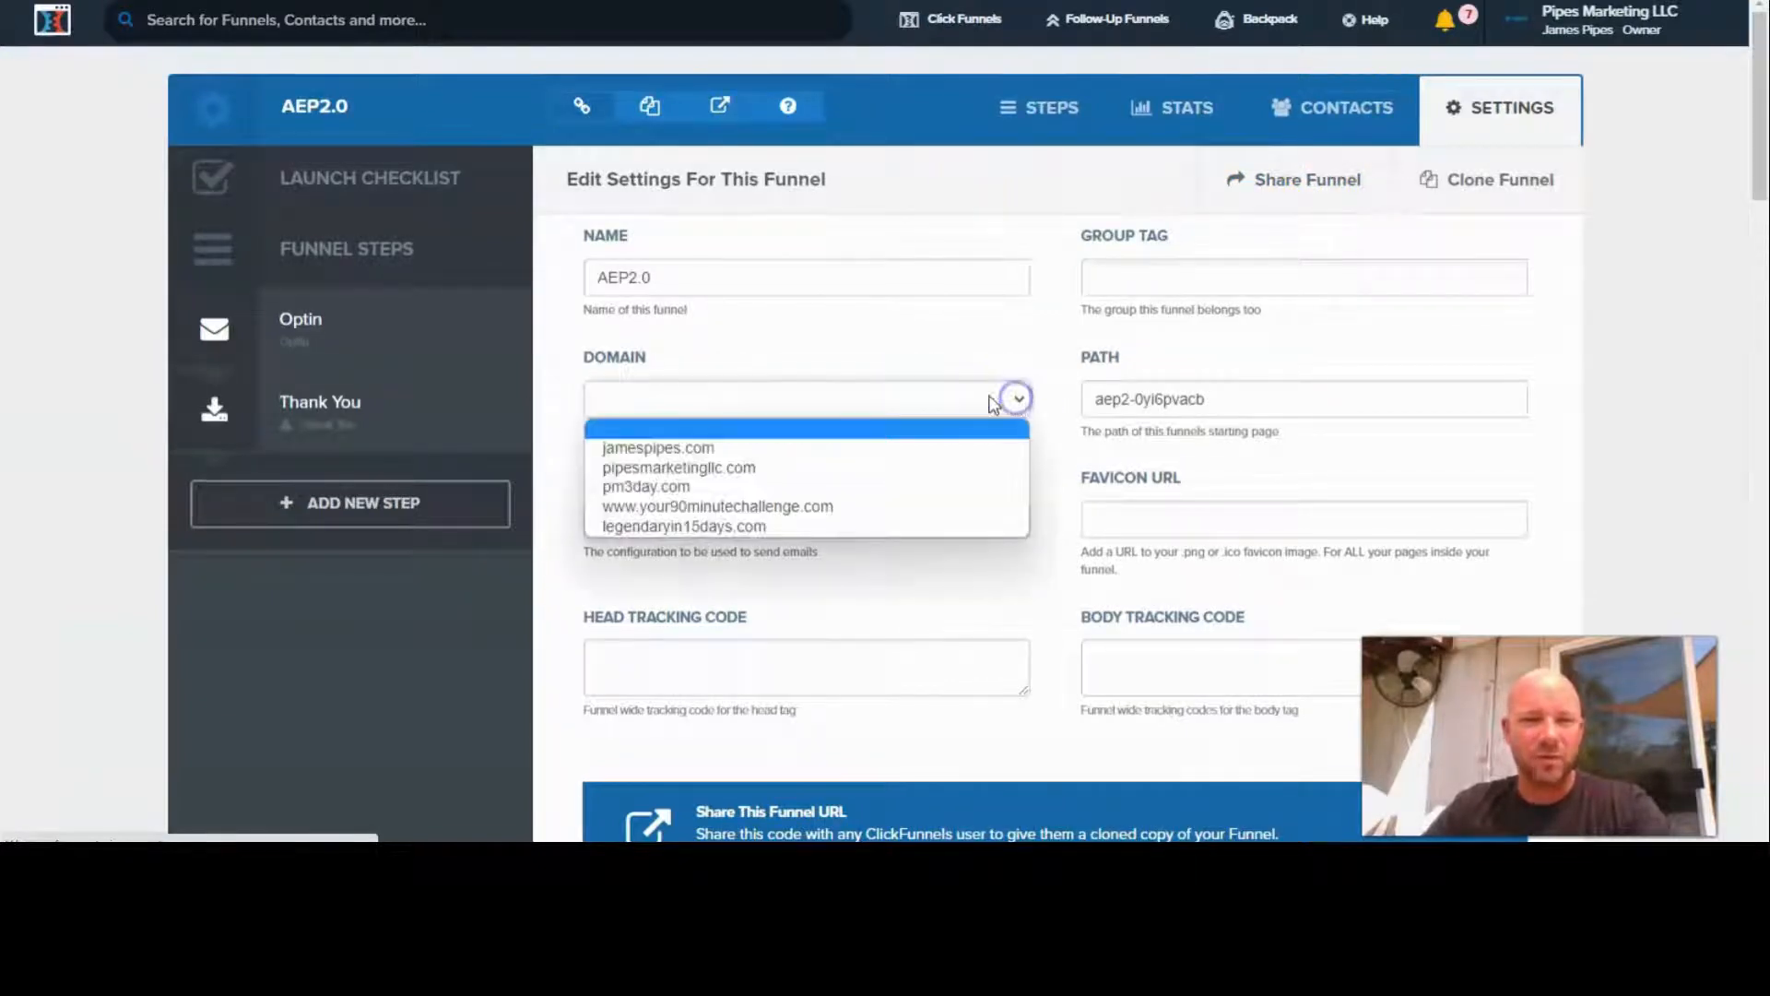
click(676, 468)
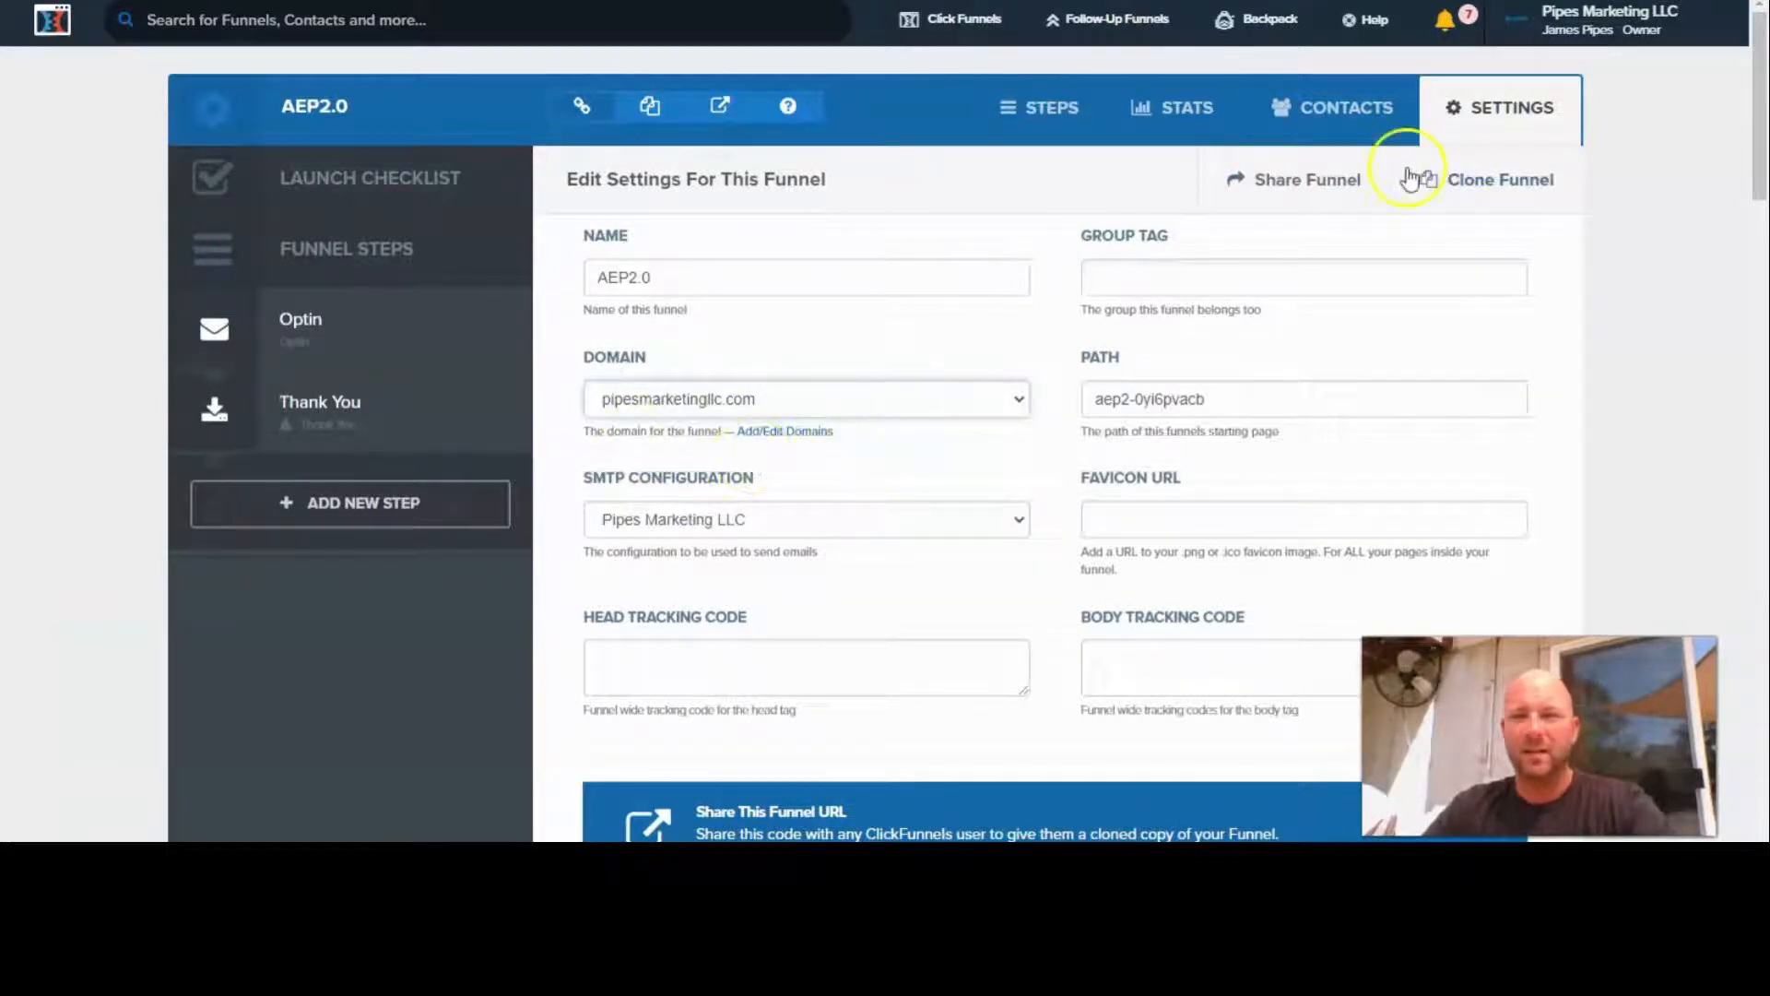
scroll(1067, 483, down, 15)
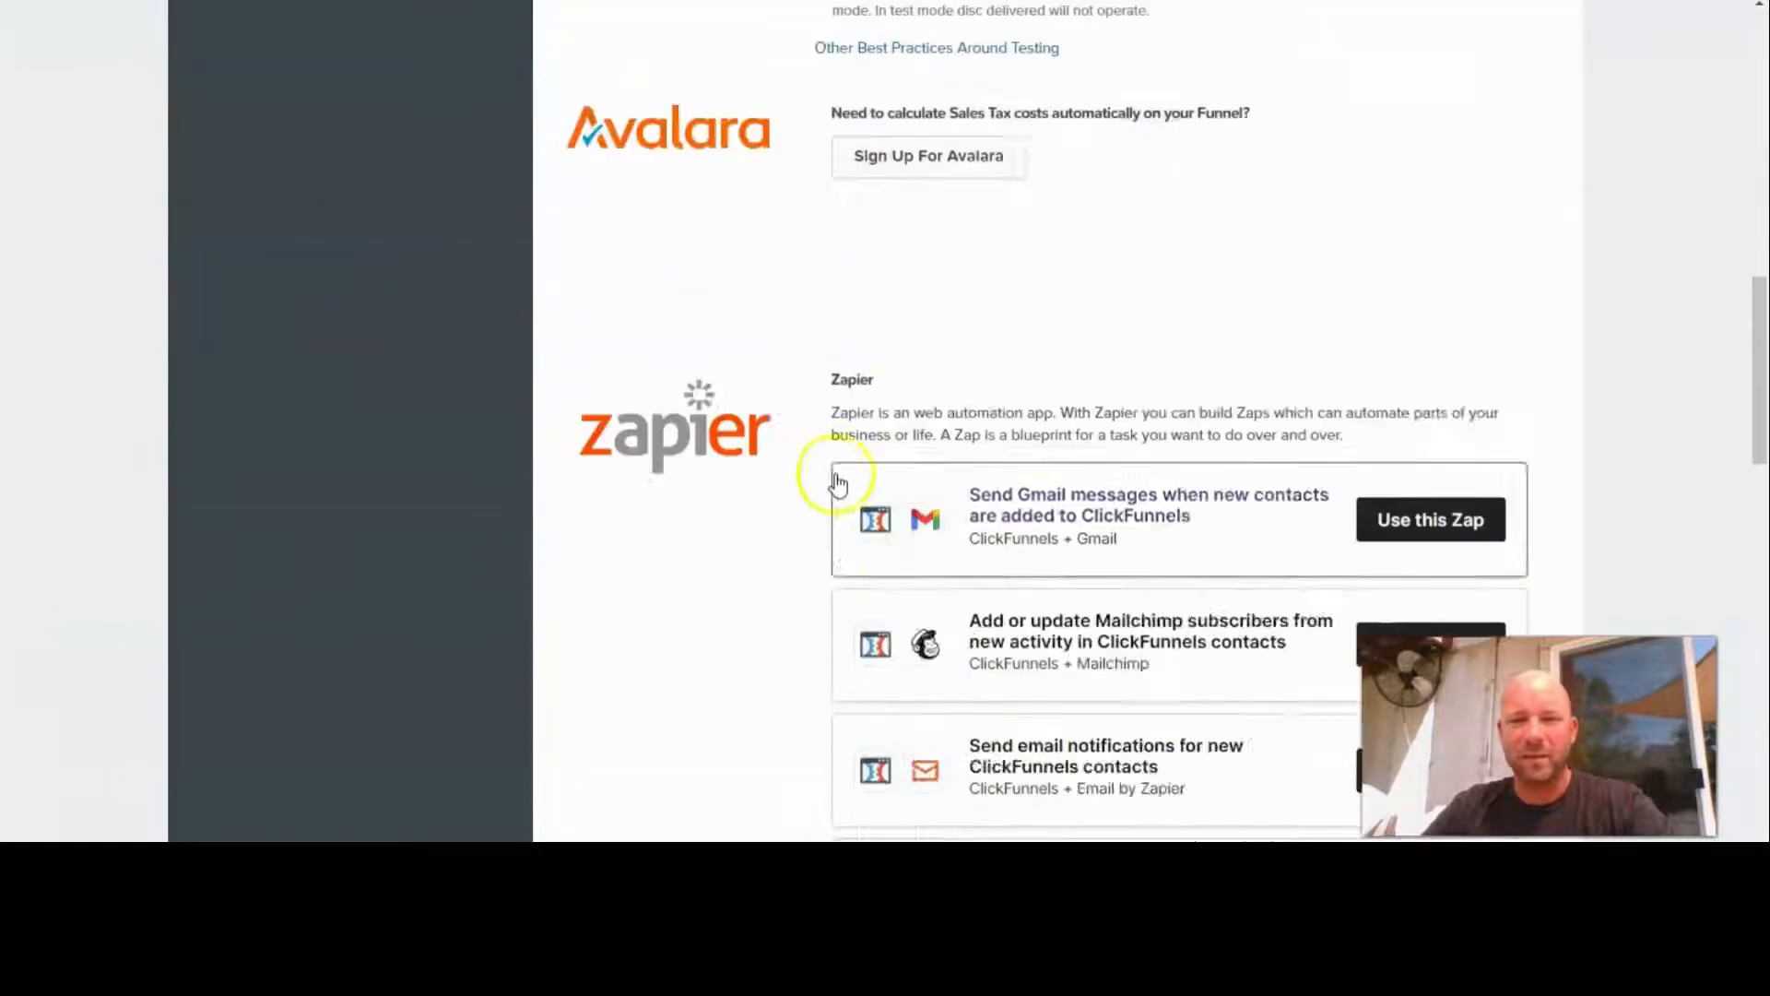
scroll(836, 483, down, 15)
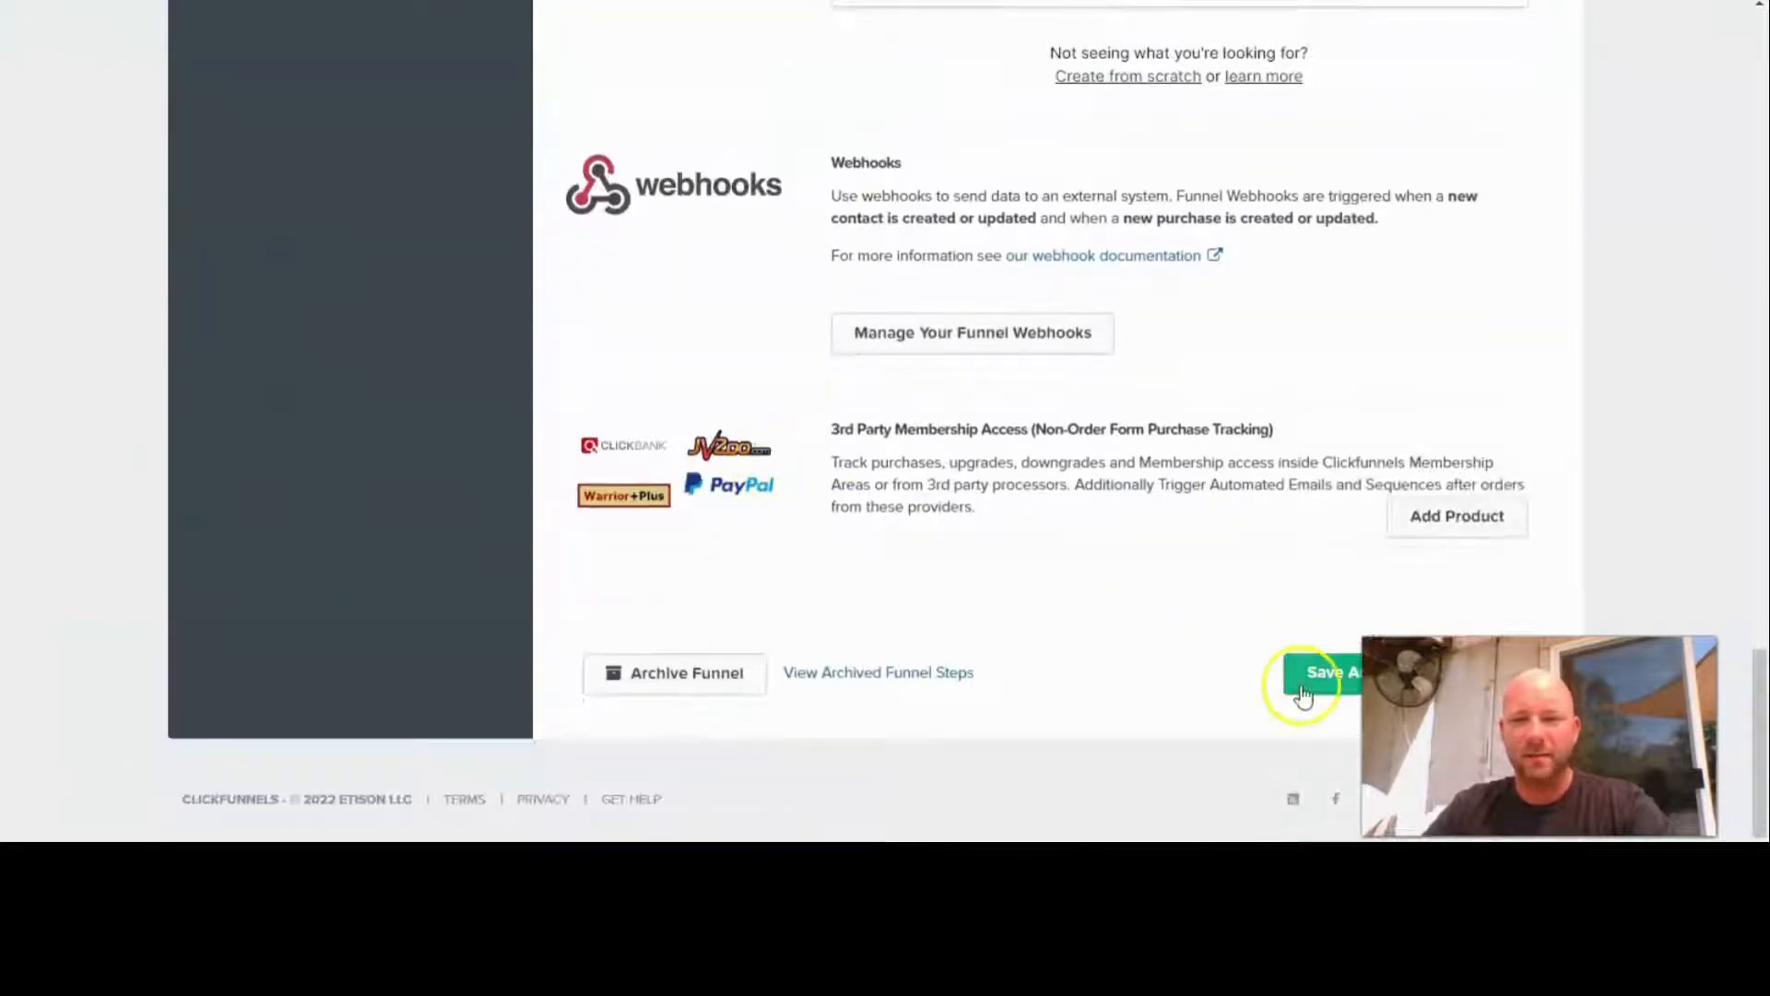
click(1328, 684)
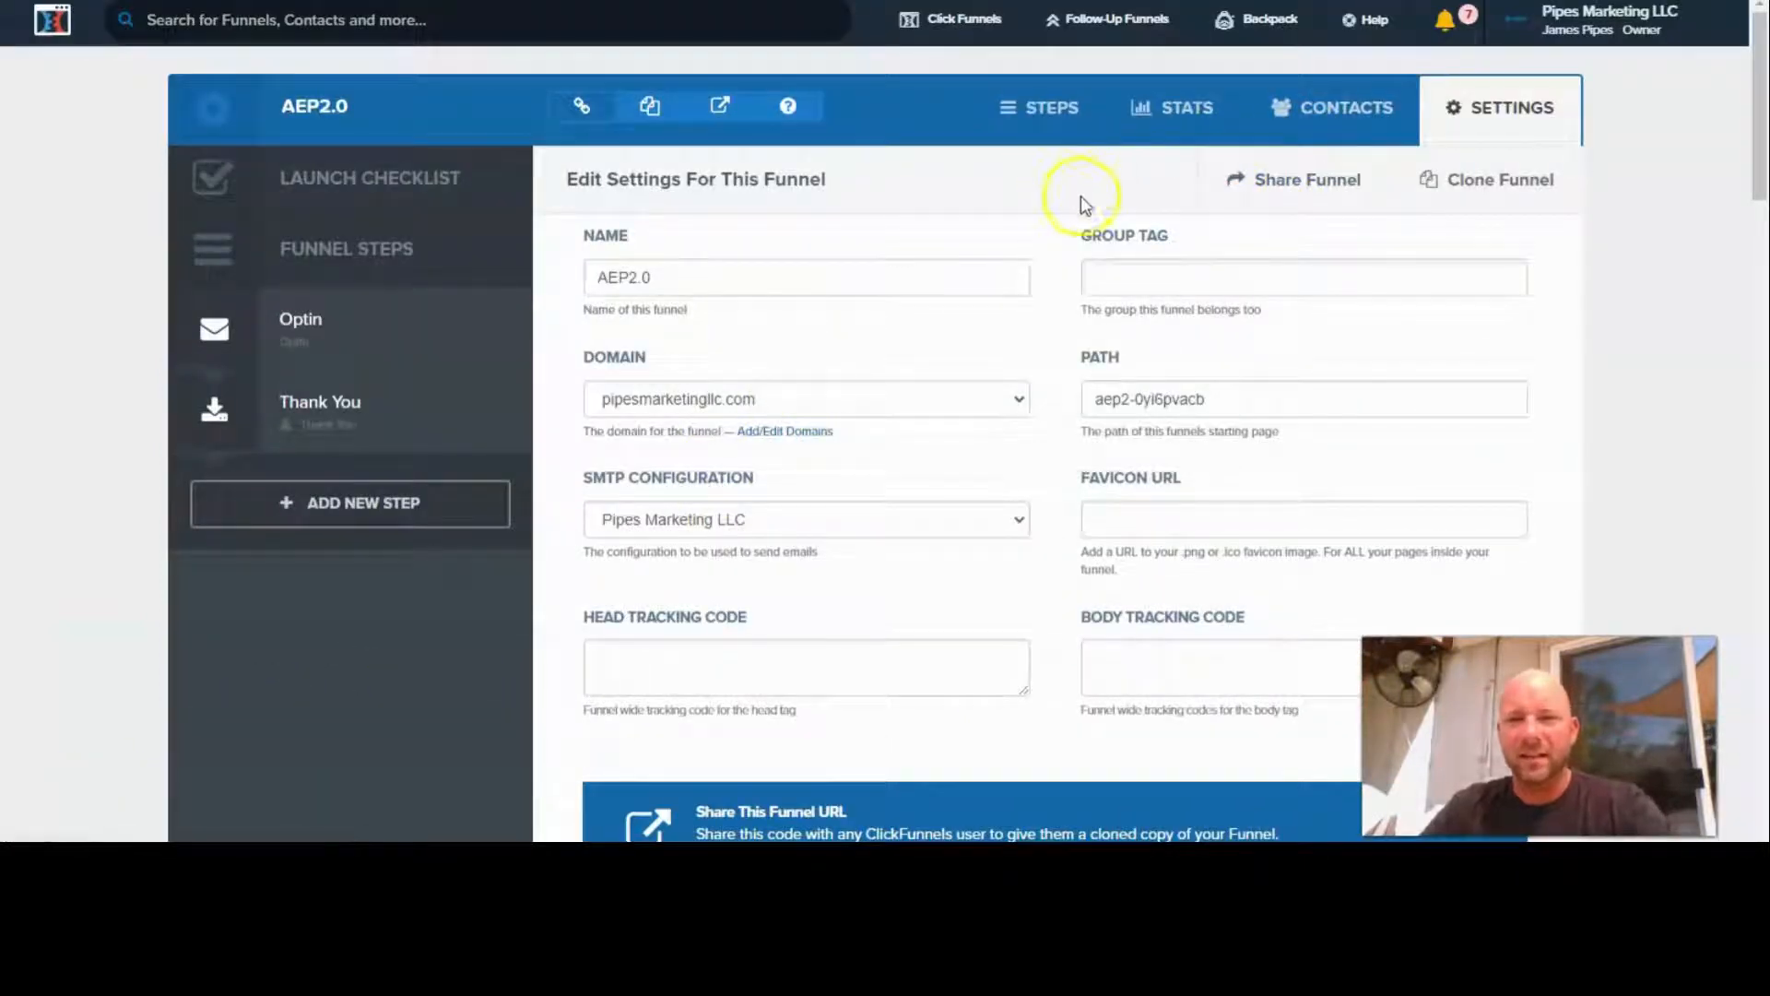
- Change the funnel's path to aep20 and save the funnel settings
drag(1214, 399, 1133, 398)
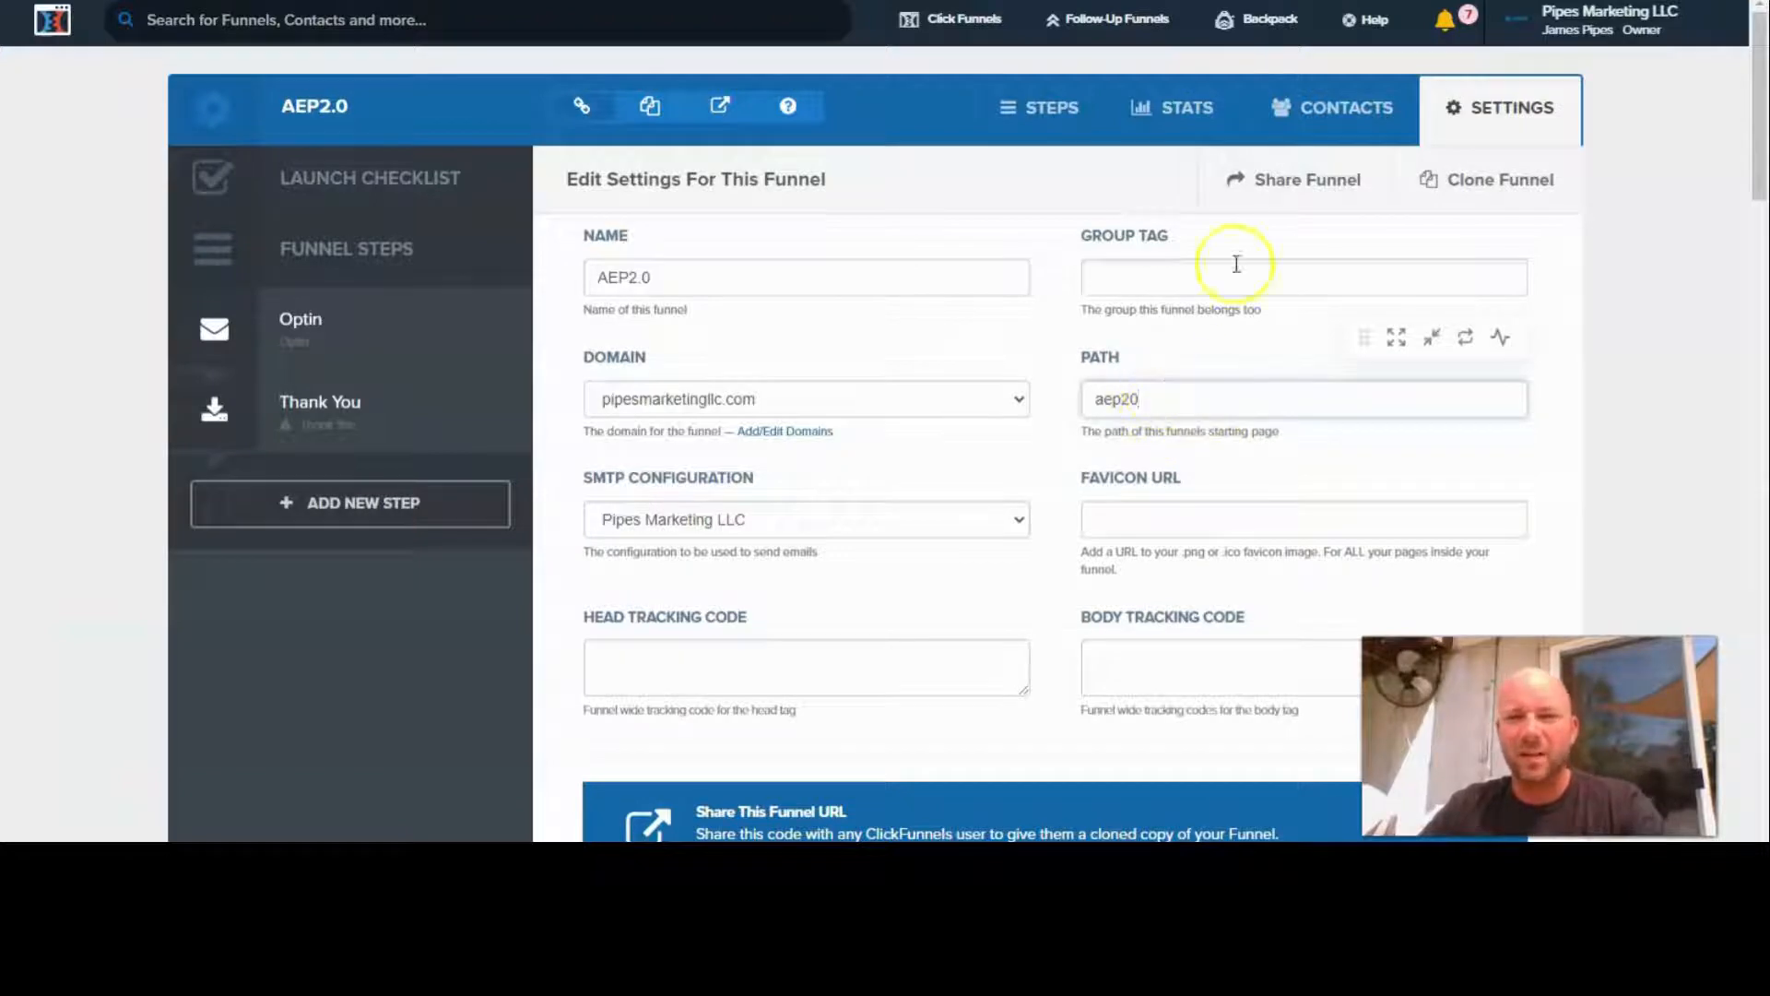
scroll(1010, 500, down, 15)
scroll(1009, 499, down, 10)
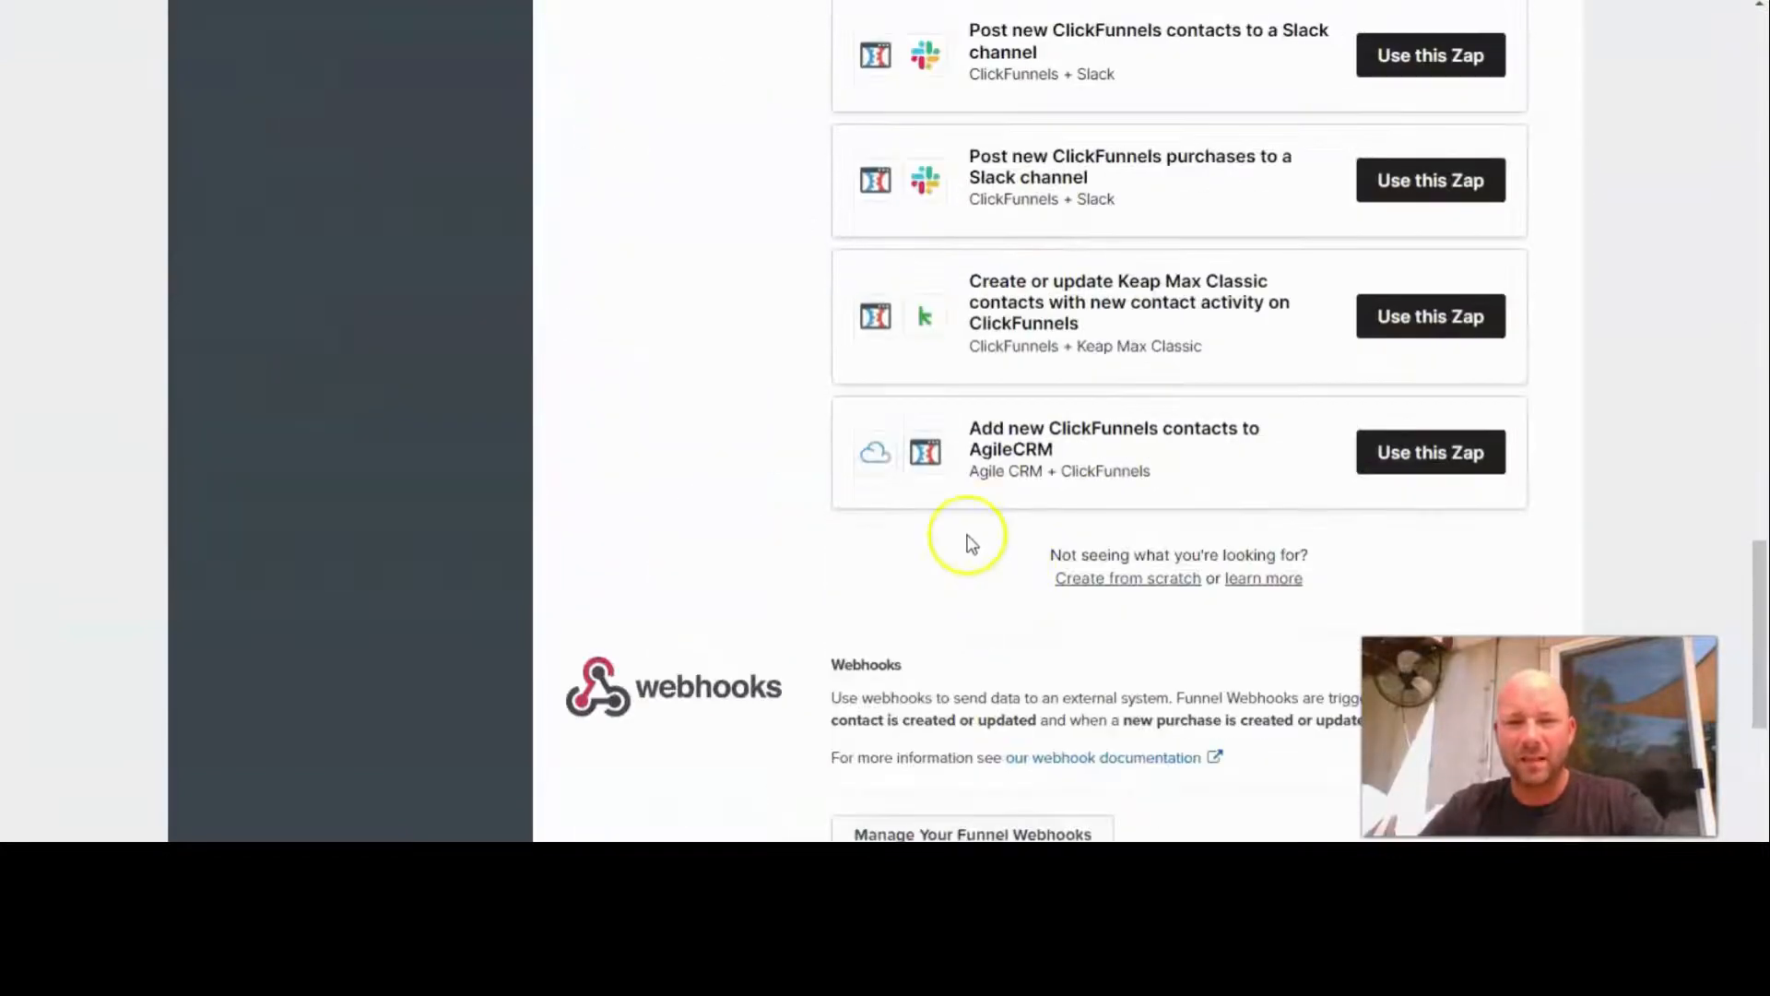
click(1324, 676)
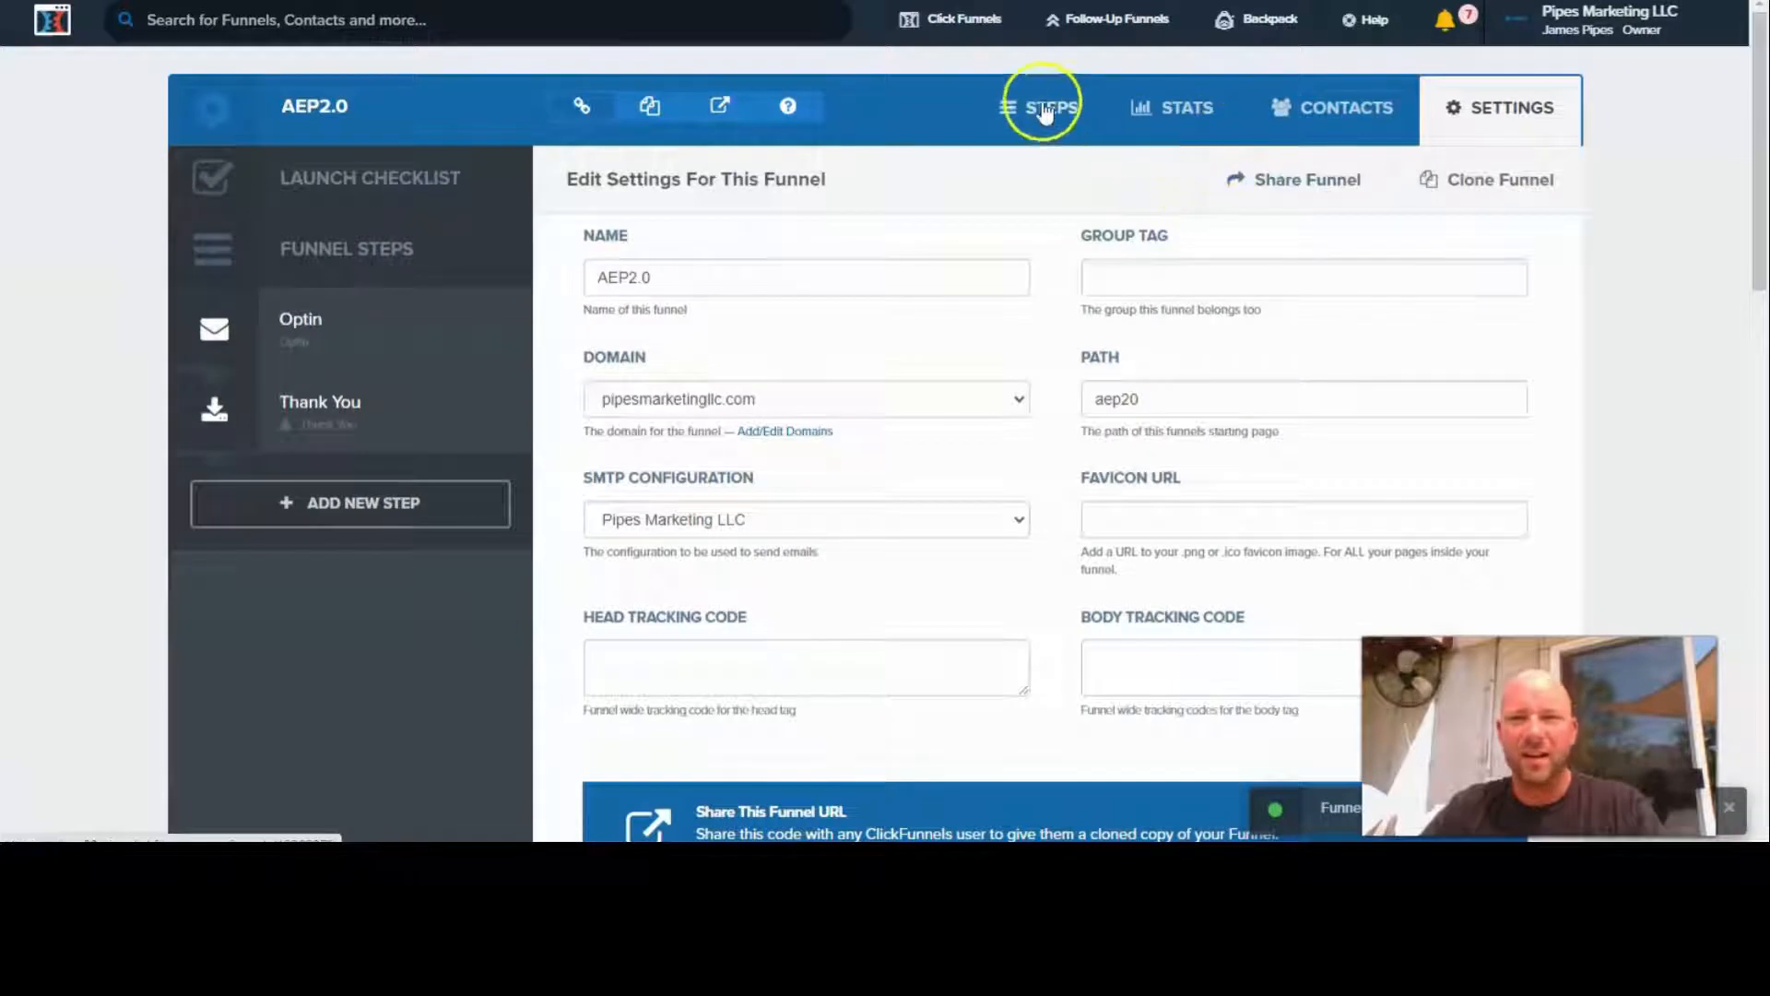
- Set the Optin step's path to aep20 in its publishing settings and update the funnel step
click(1052, 107)
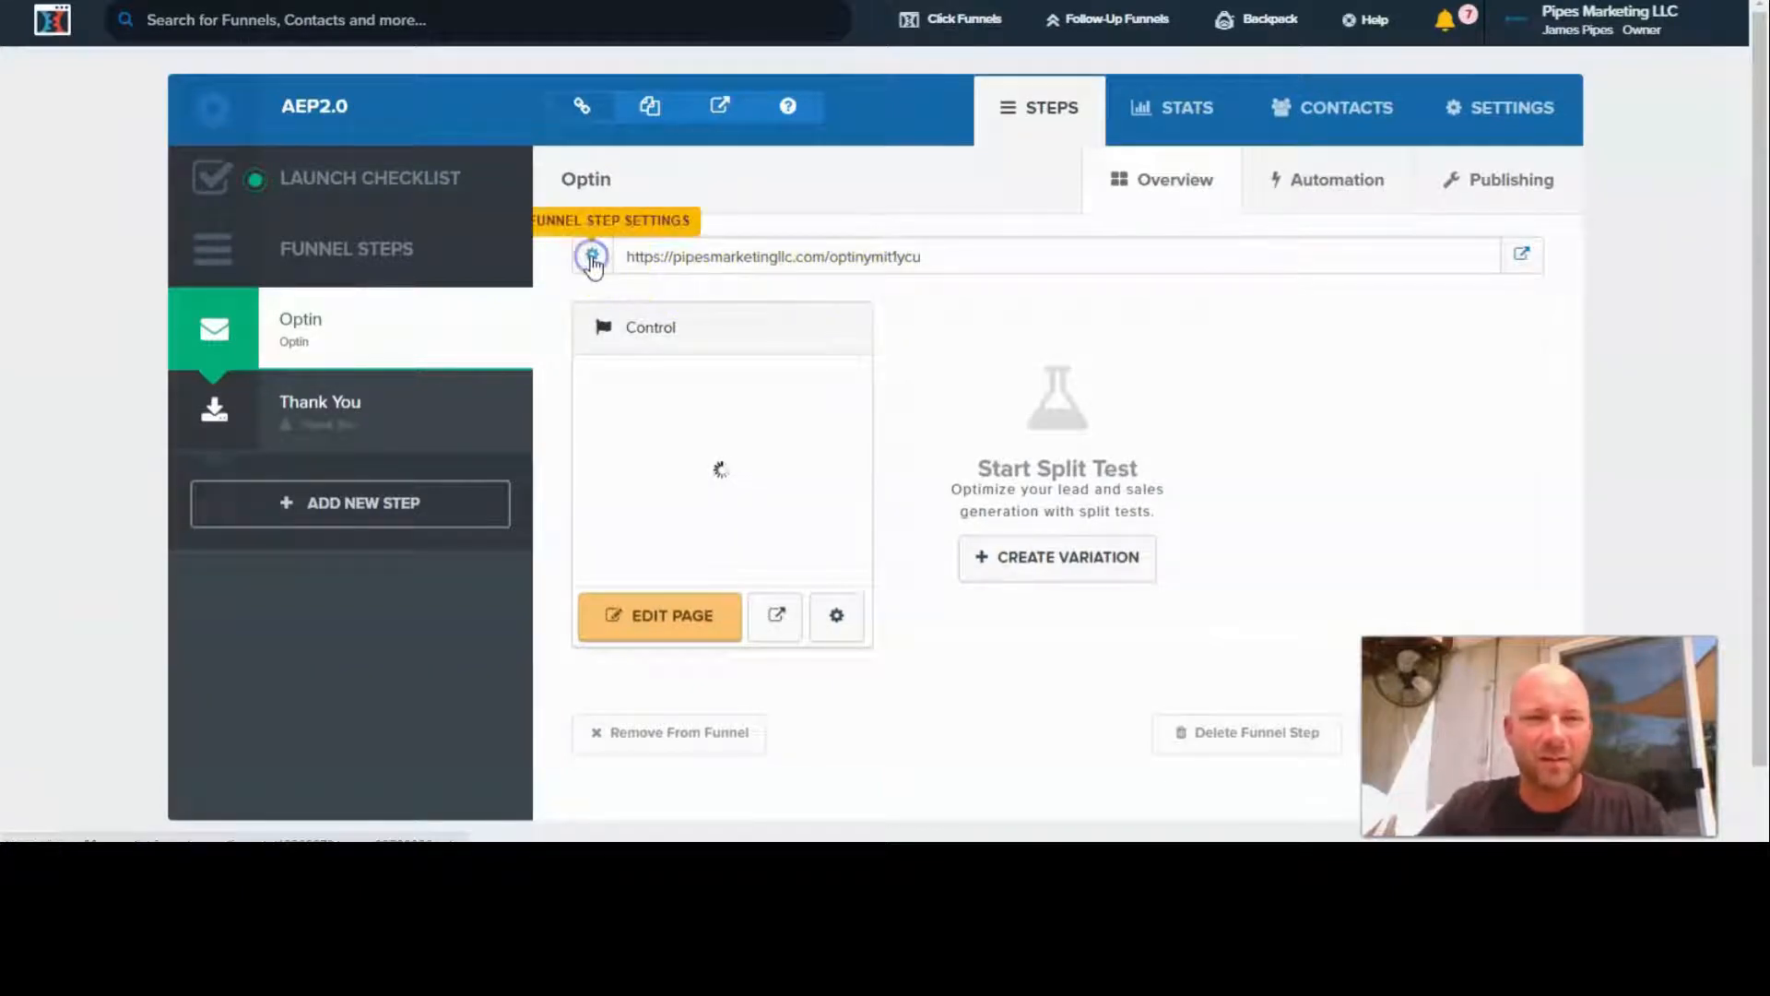
click(615, 277)
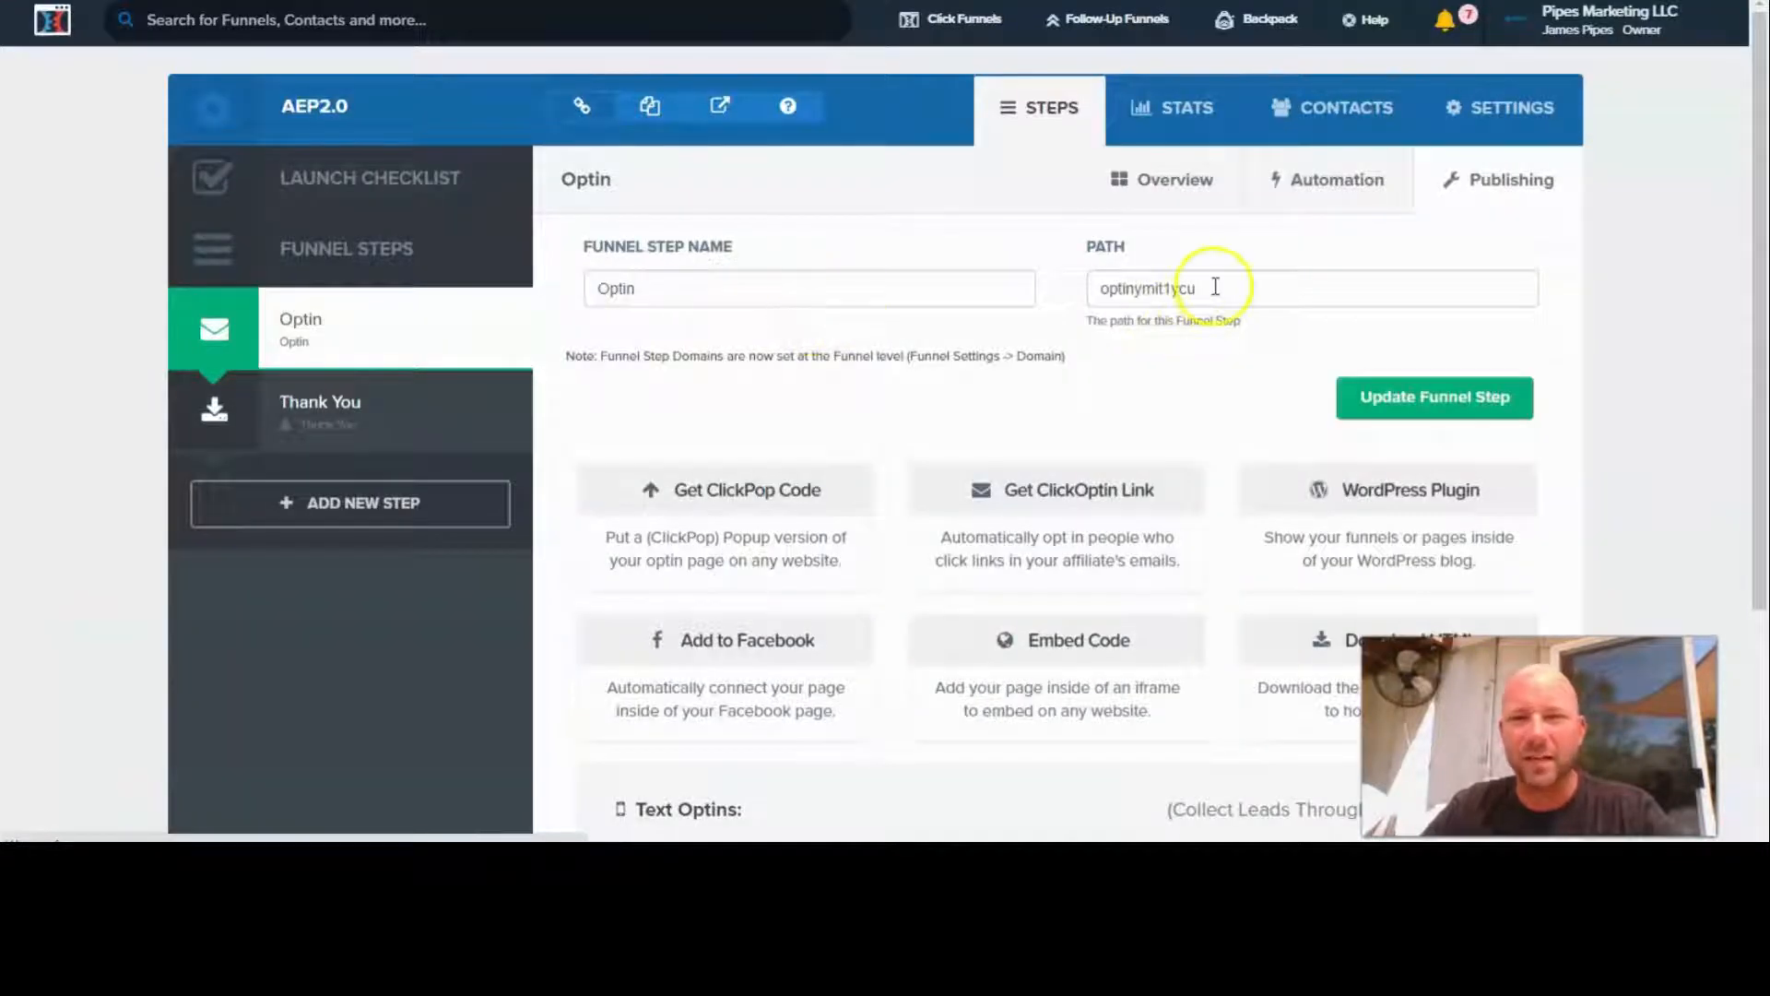
drag(1211, 287, 1137, 288)
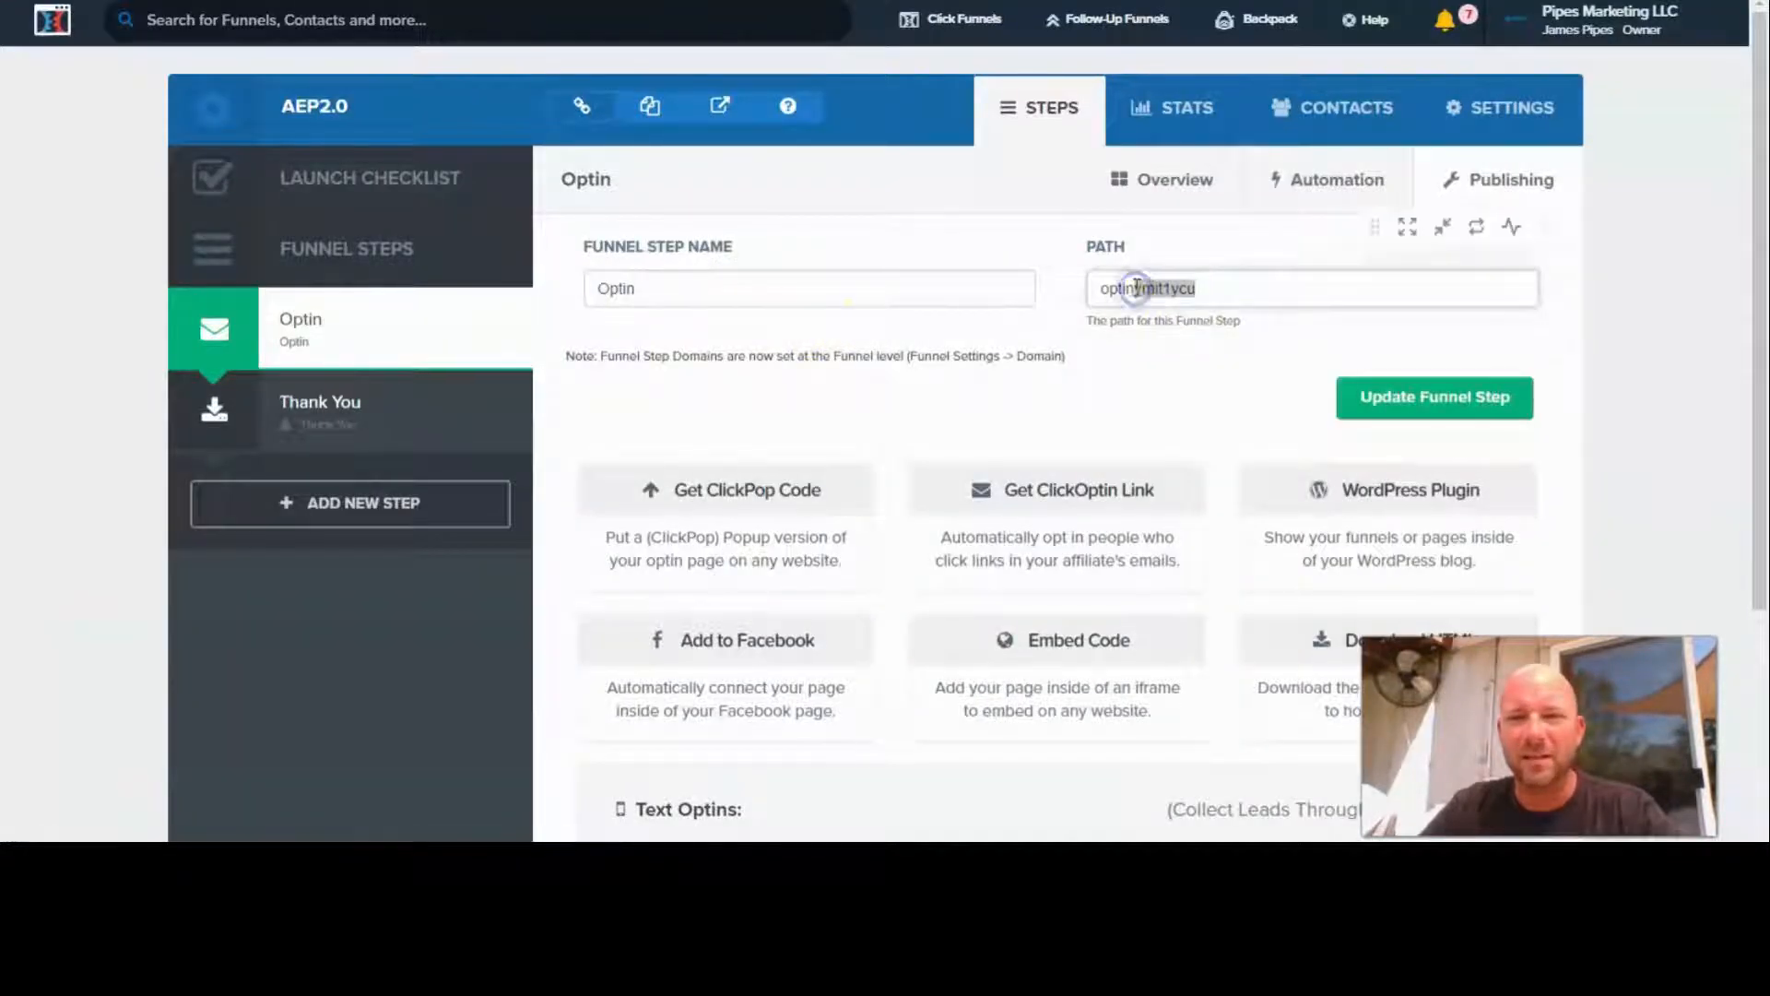
key(BackSpace)
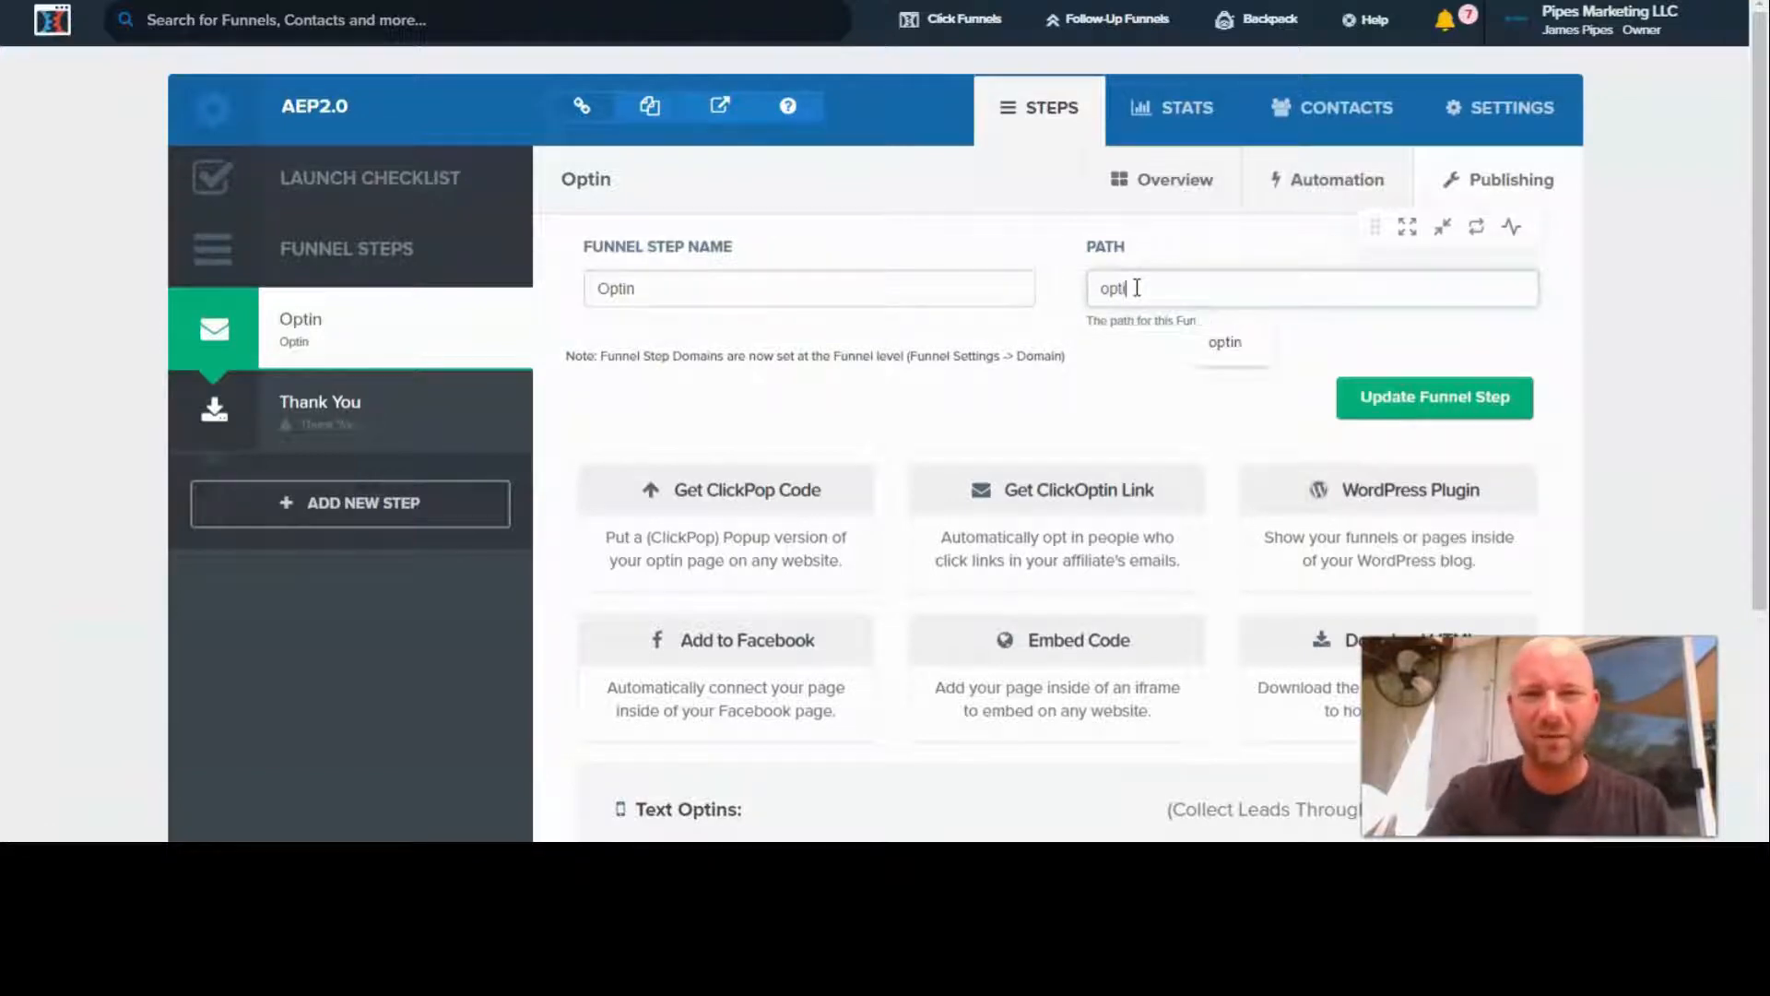
key(BackSpace)
key(BackSpace)
key(BackSpace)
key(BackSpace)
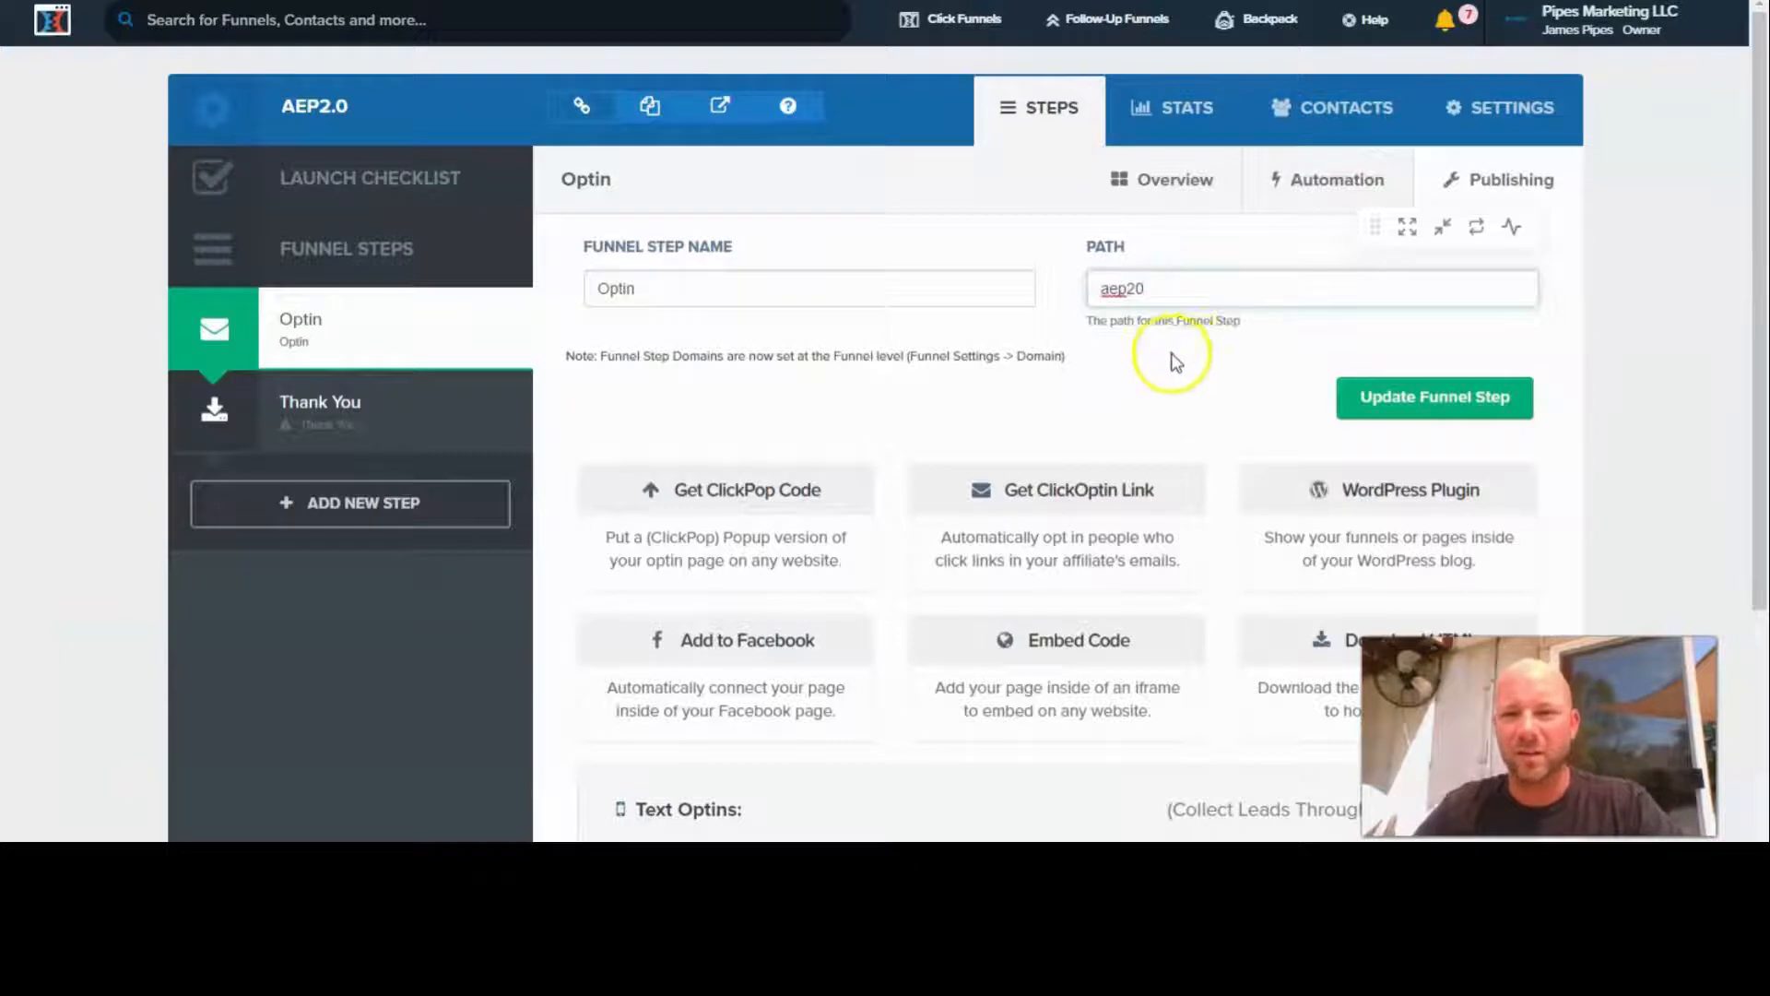
scroll(1176, 362, down, 4)
click(1460, 65)
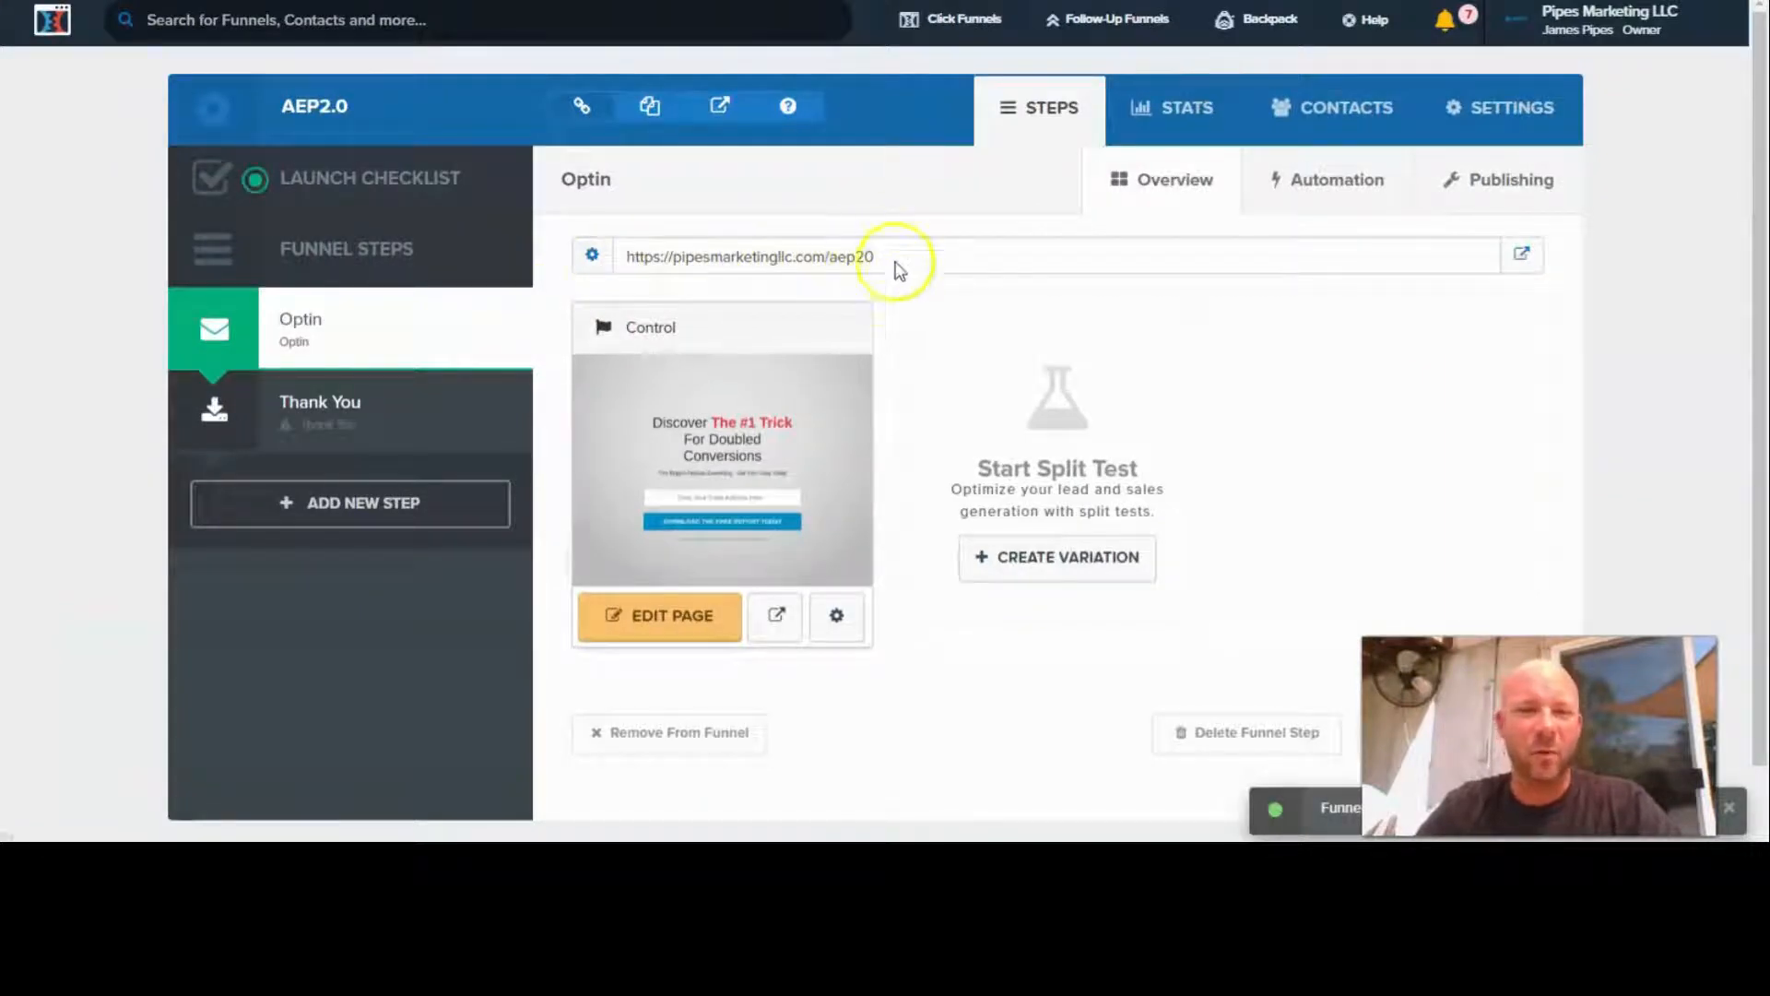
- Open the Optin page for editing and check the welcome heading on the Affiliate Escape Plan course page
click(668, 624)
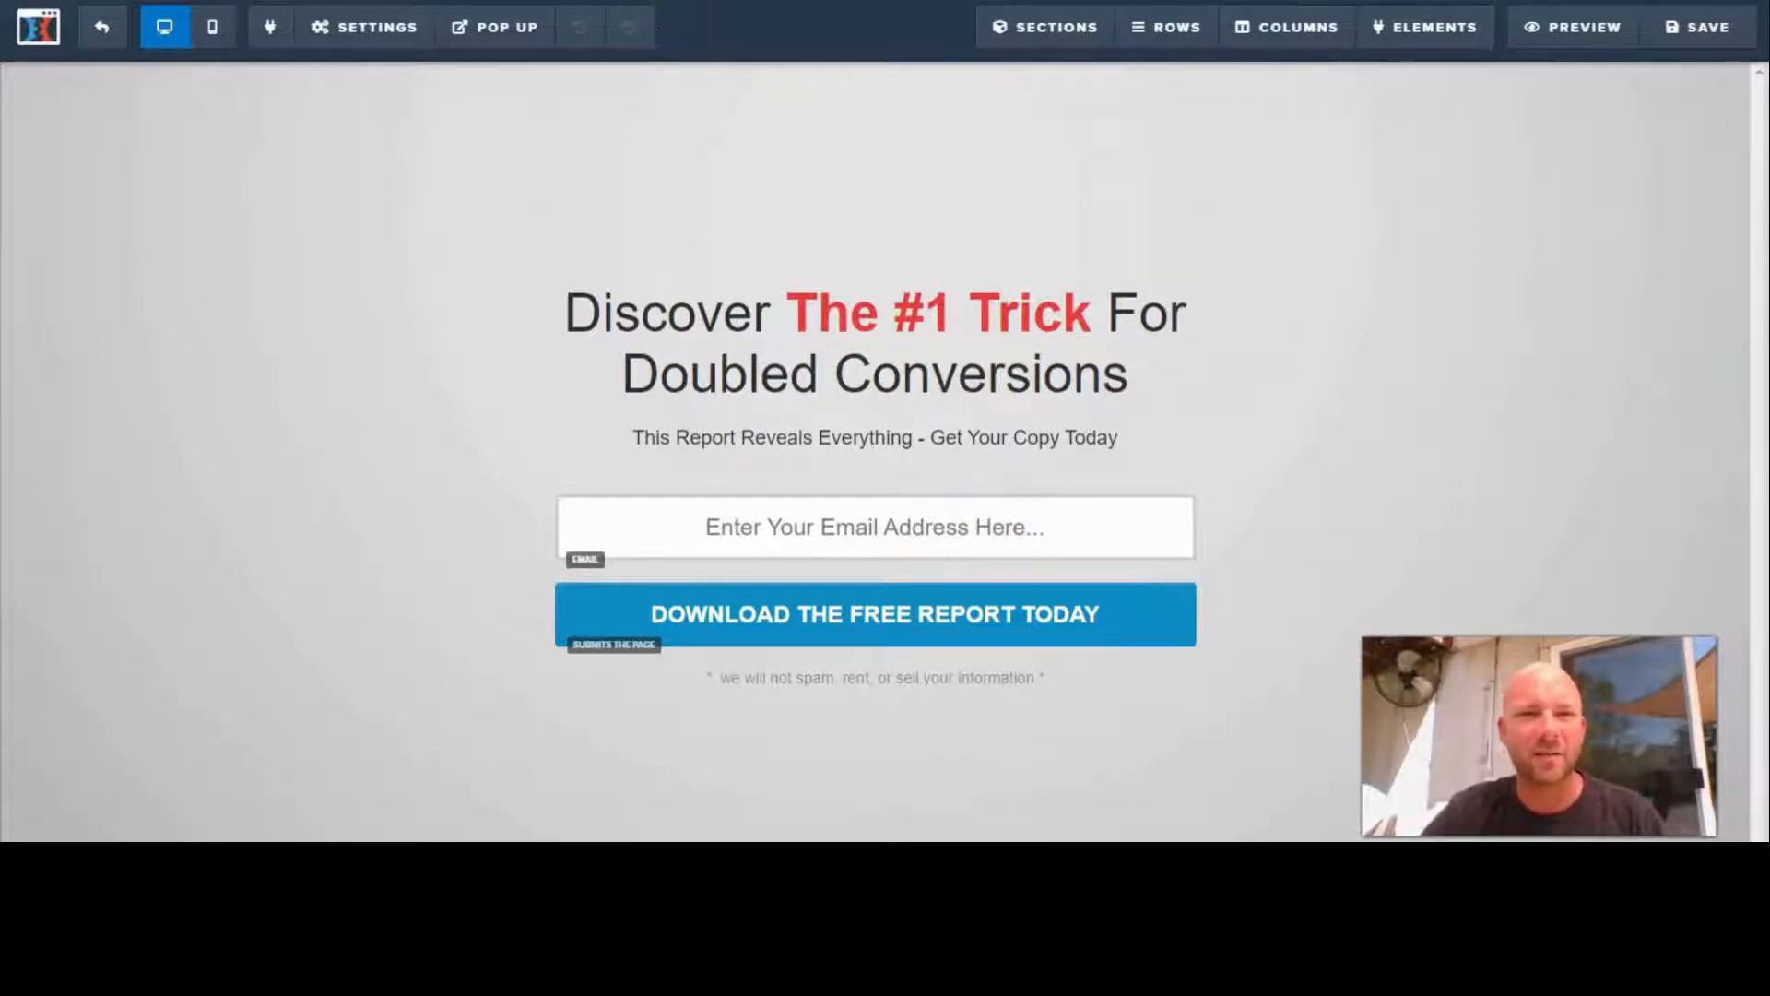
click(700, 14)
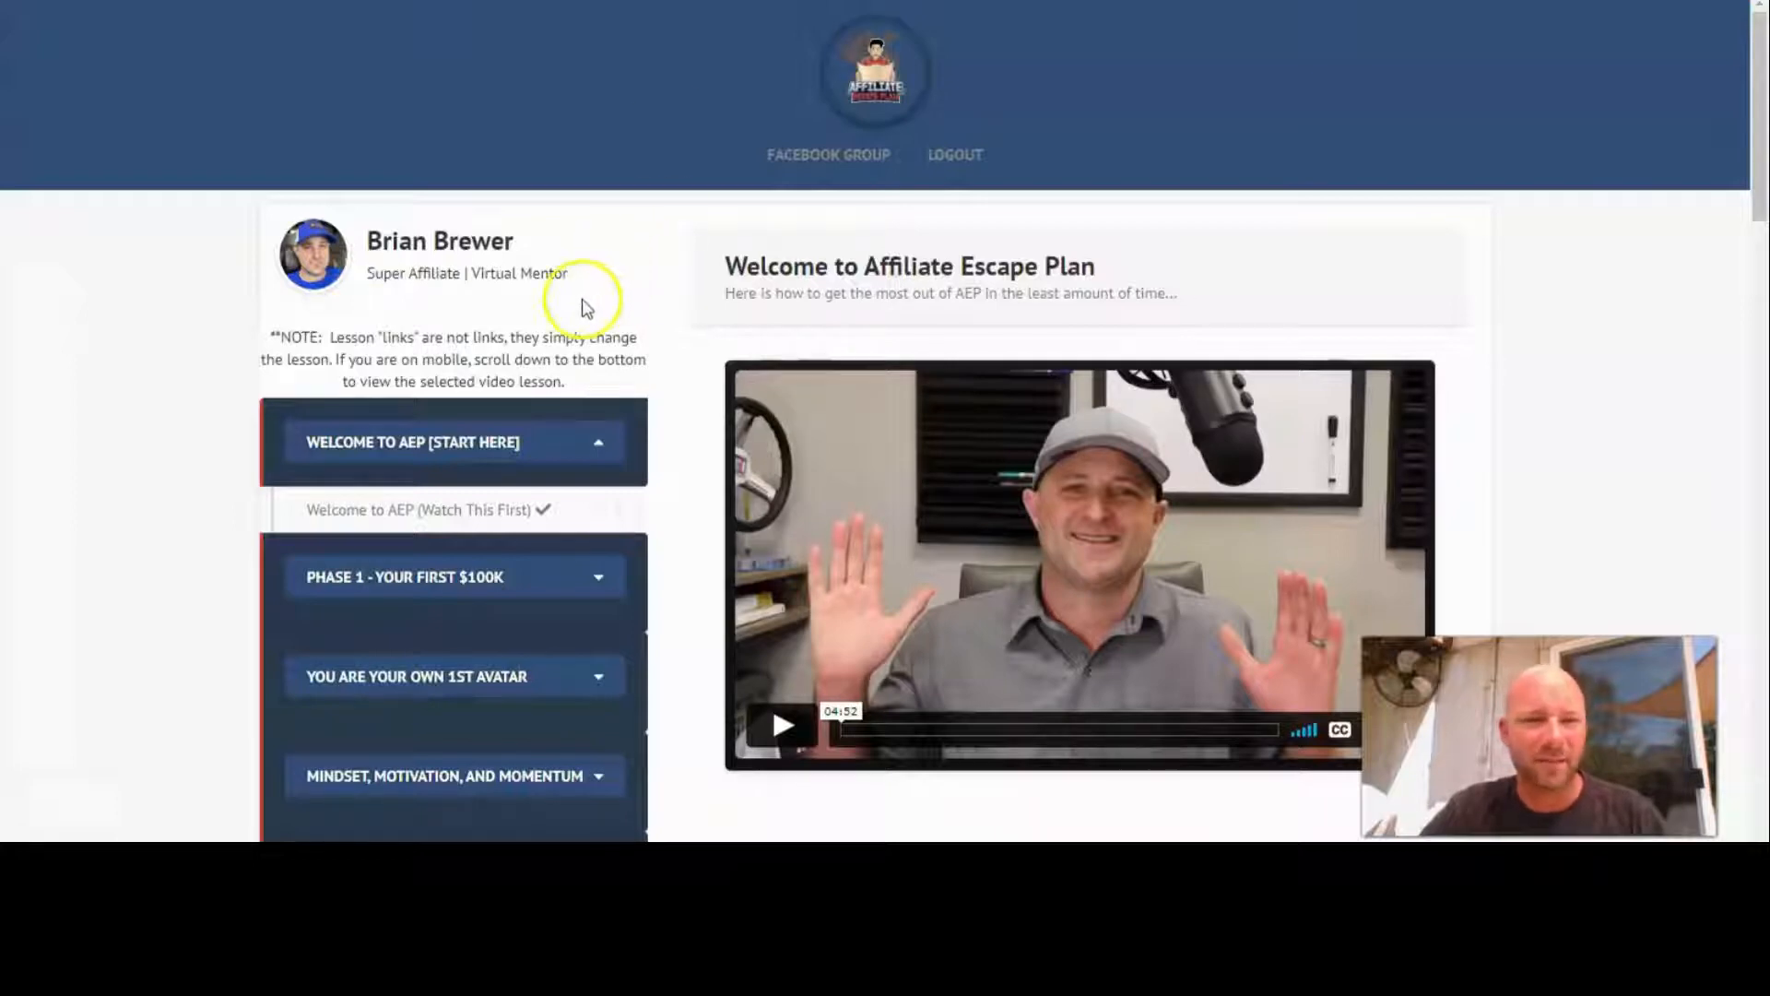
scroll(692, 293, down, 1)
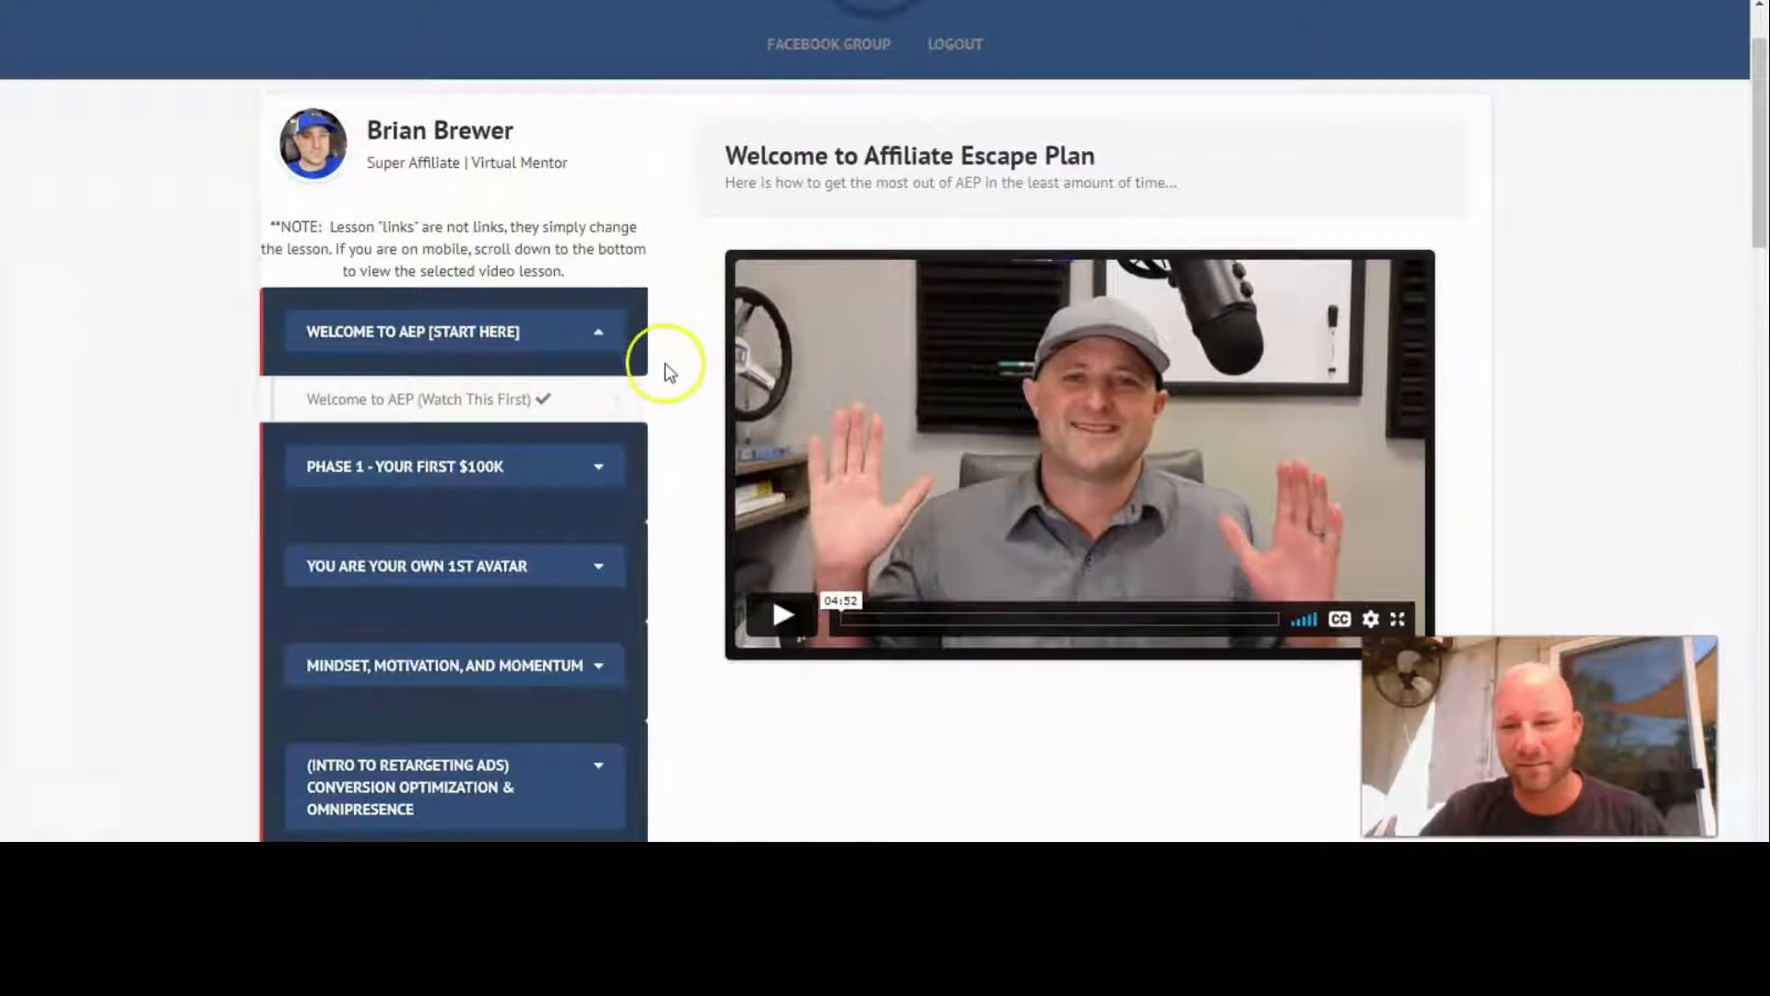
scroll(692, 332, up, 1)
drag(791, 298, 1141, 300)
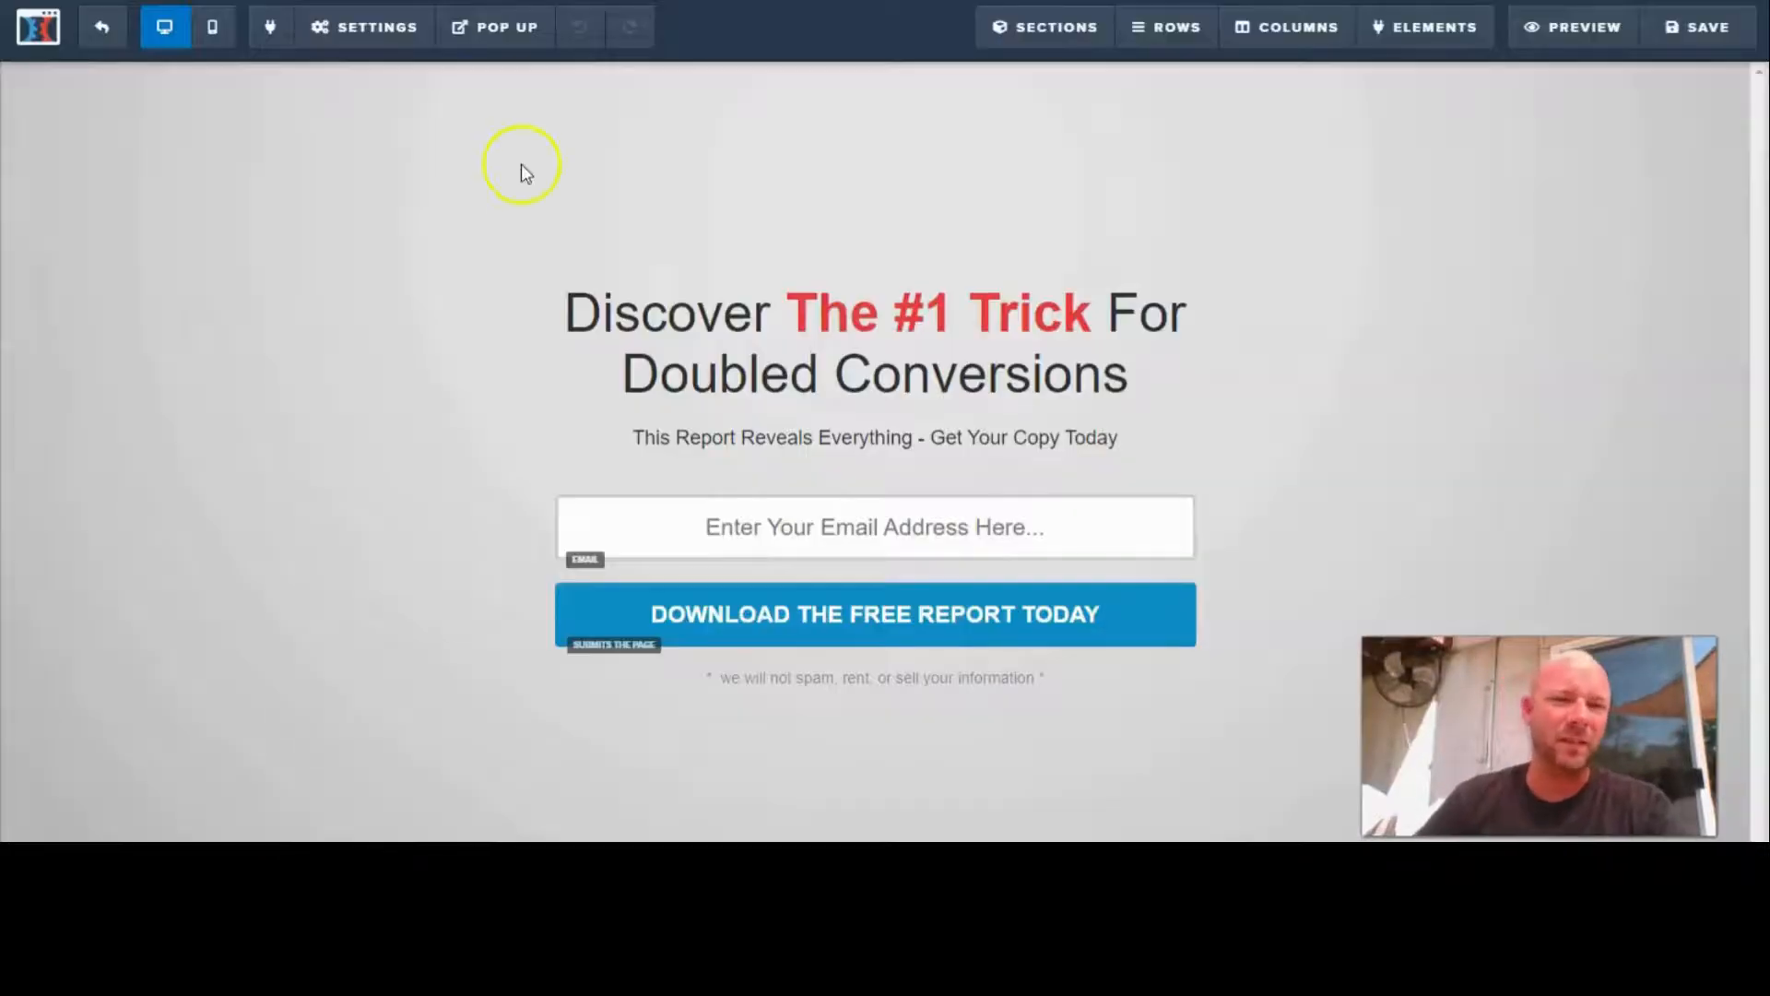
- Replace the optin page's headline text with "Get the most out of Affiliate Marketing"
click(589, 323)
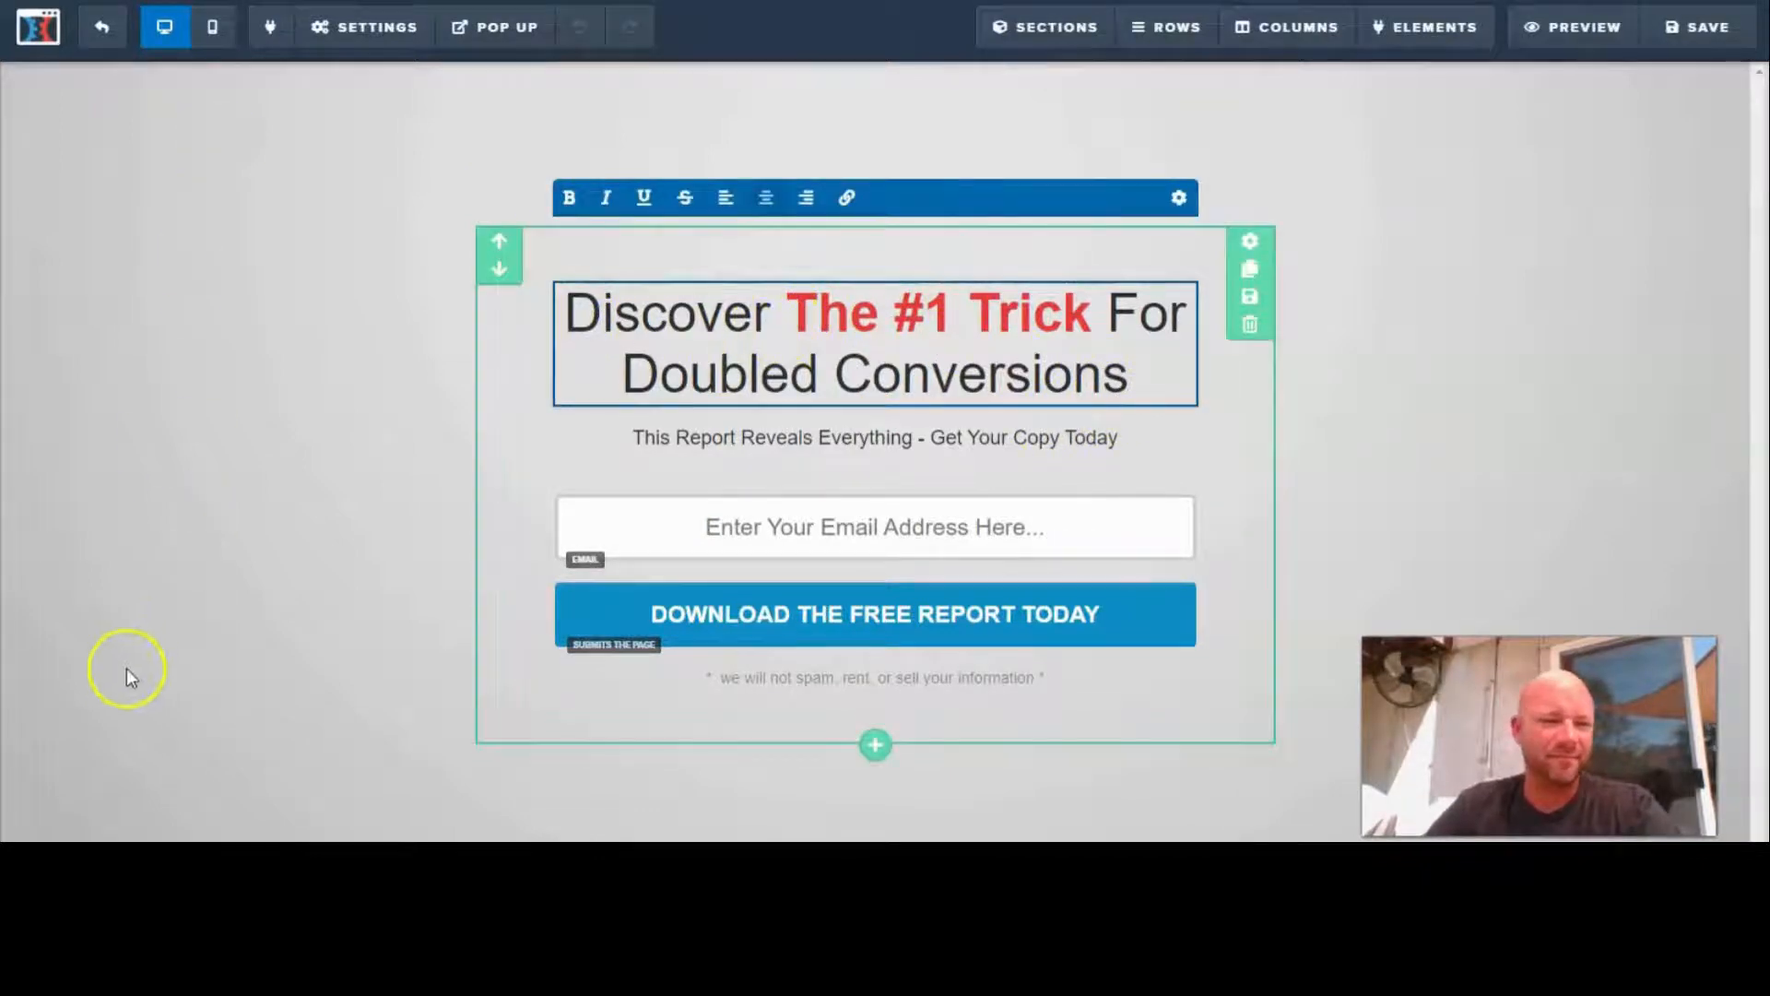
click(606, 405)
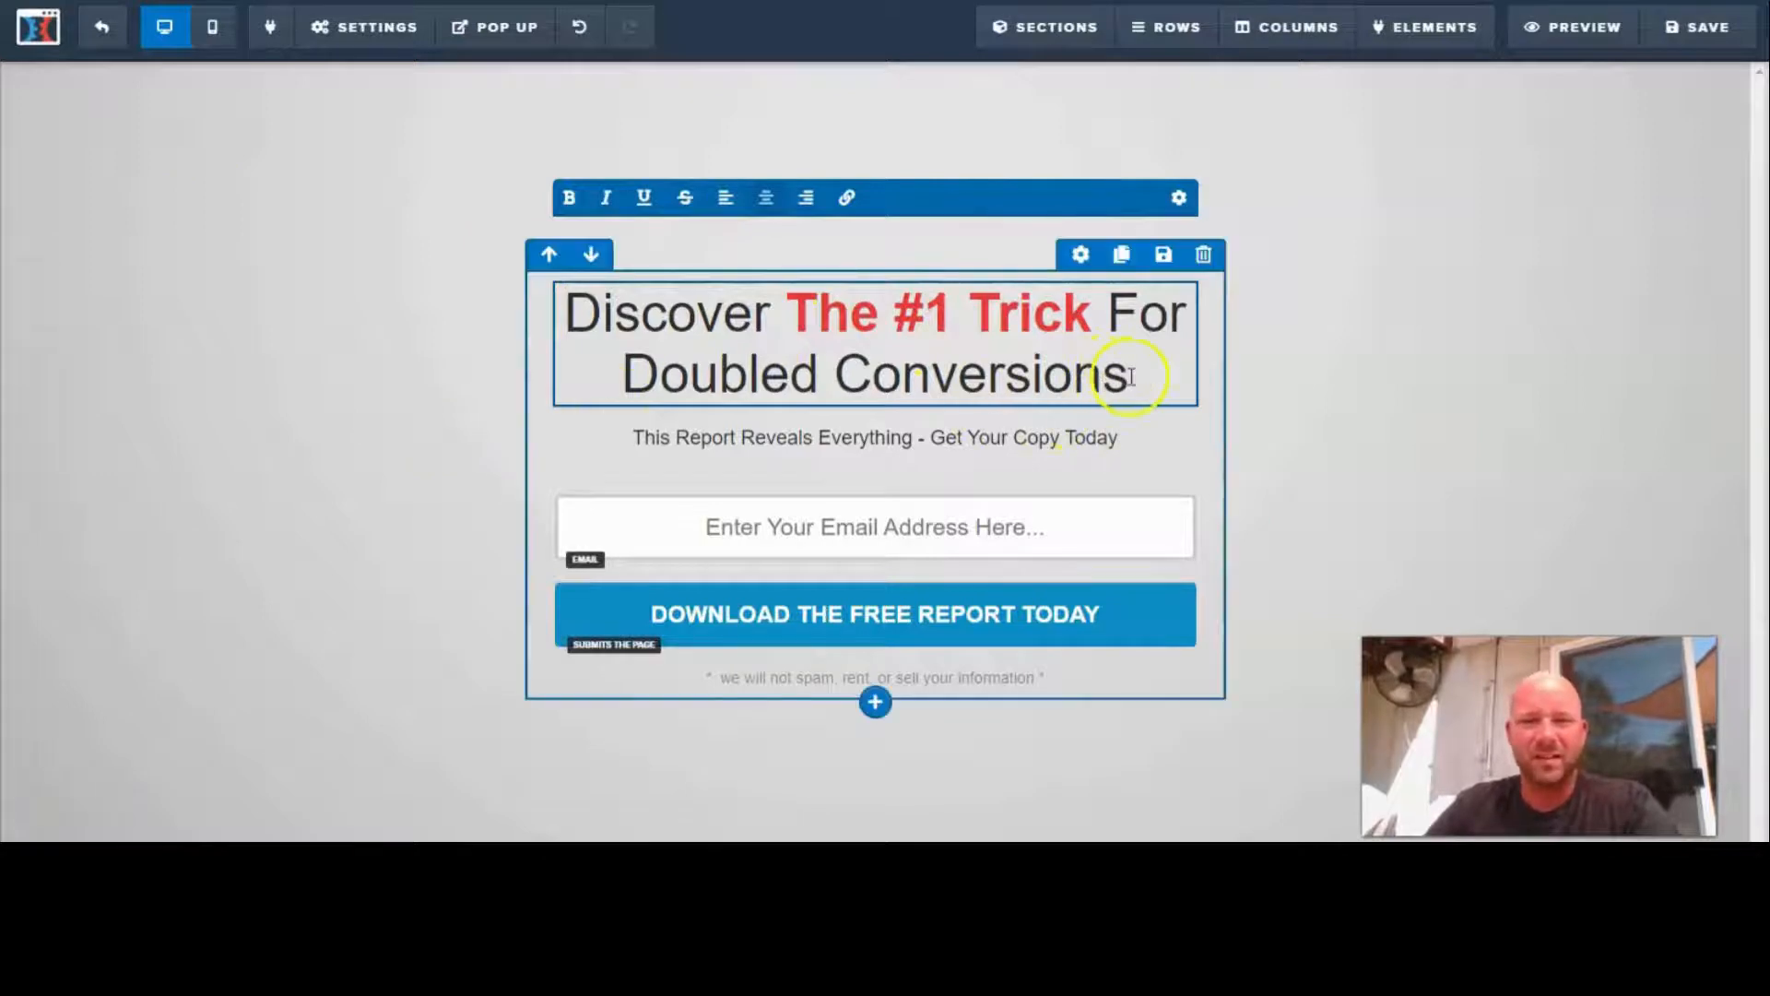
drag(666, 348, 562, 312)
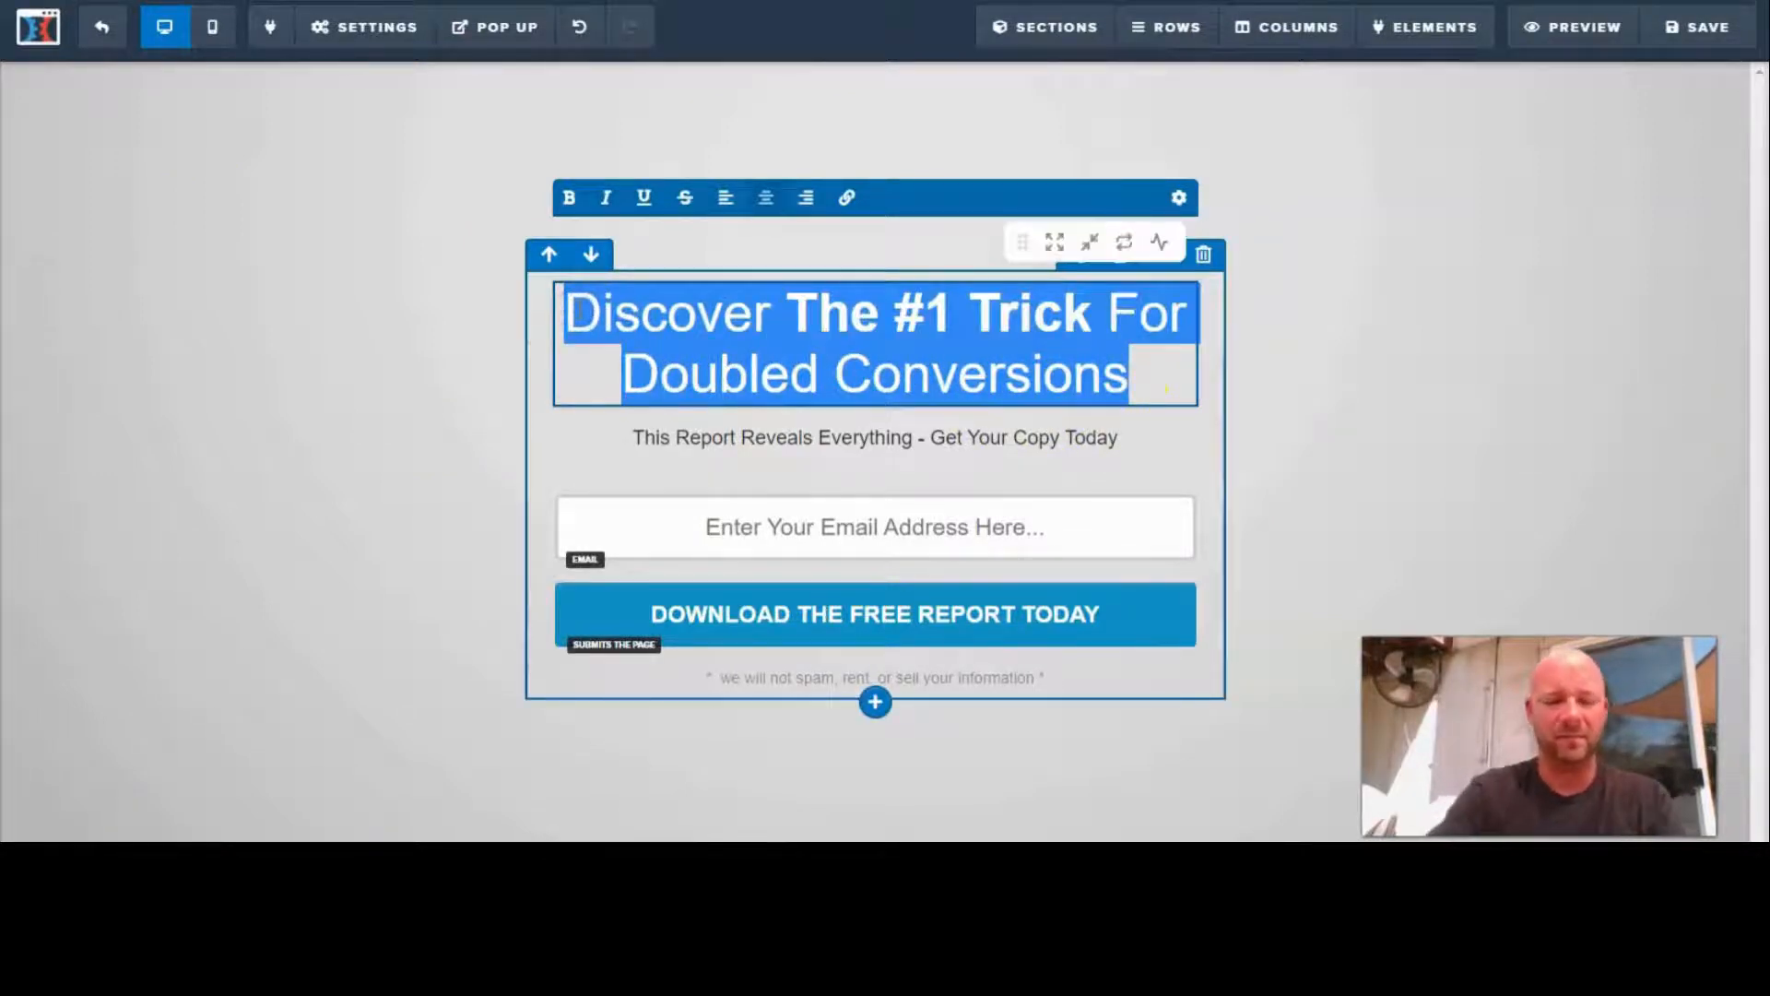
text(Get th)
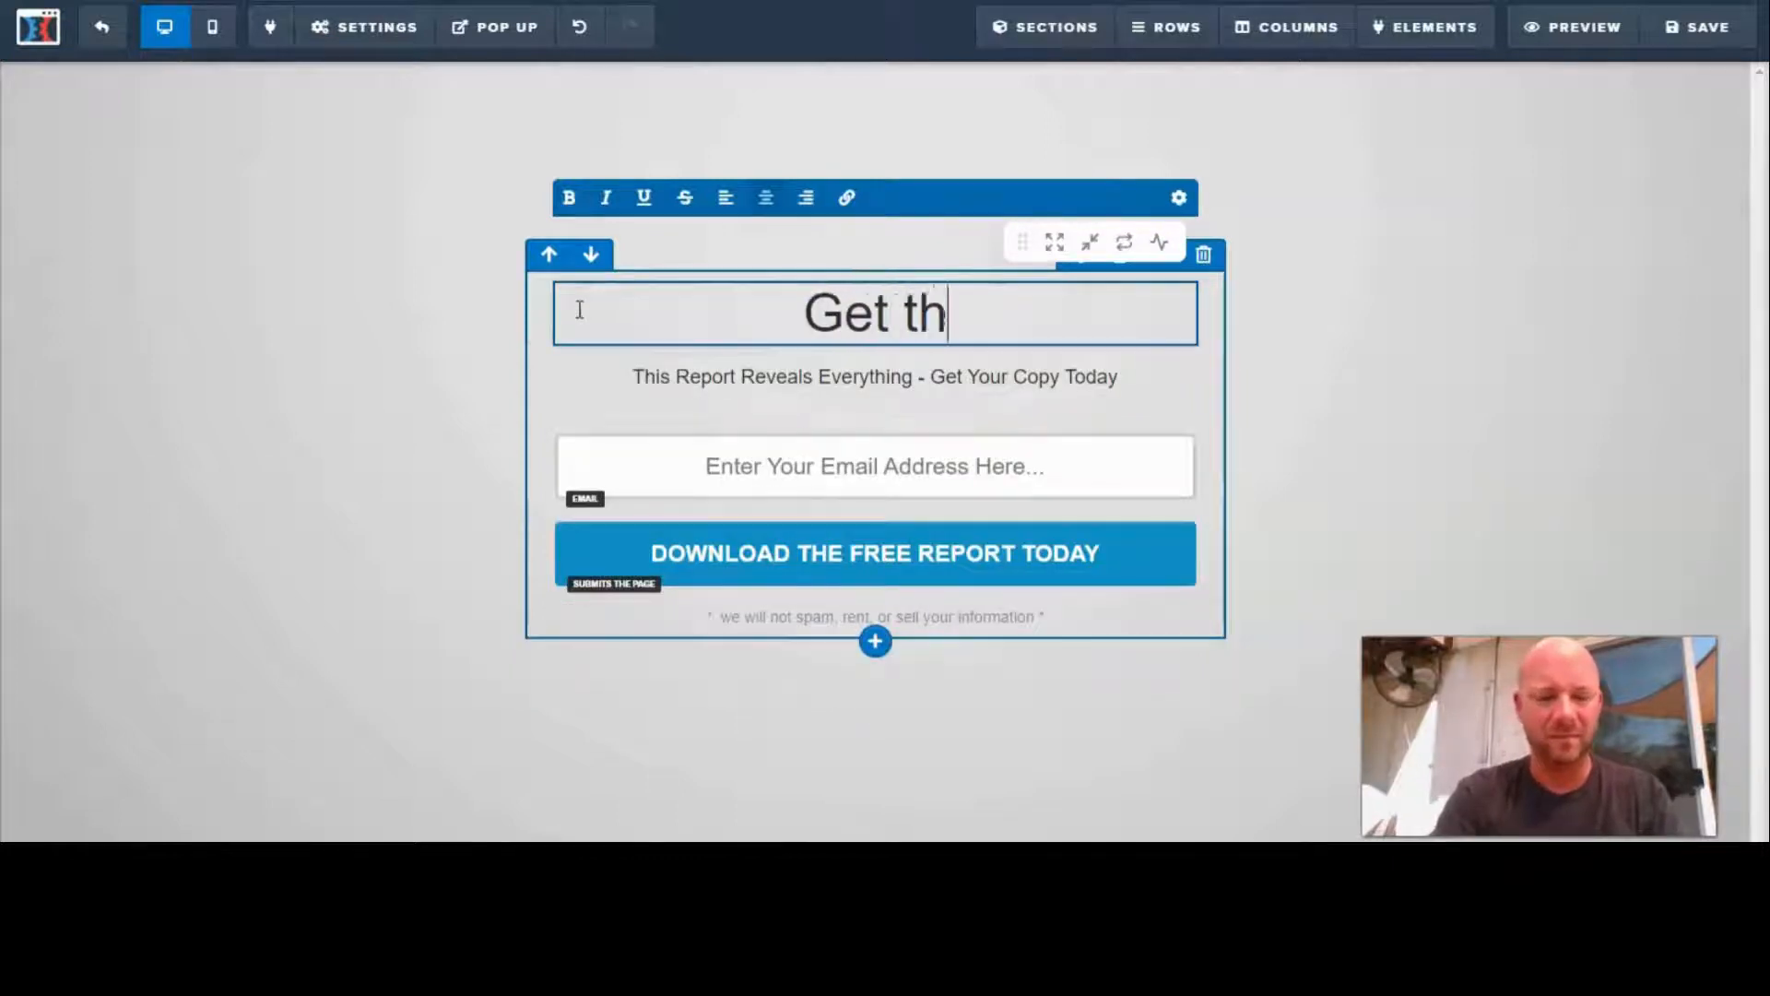
text(e most o)
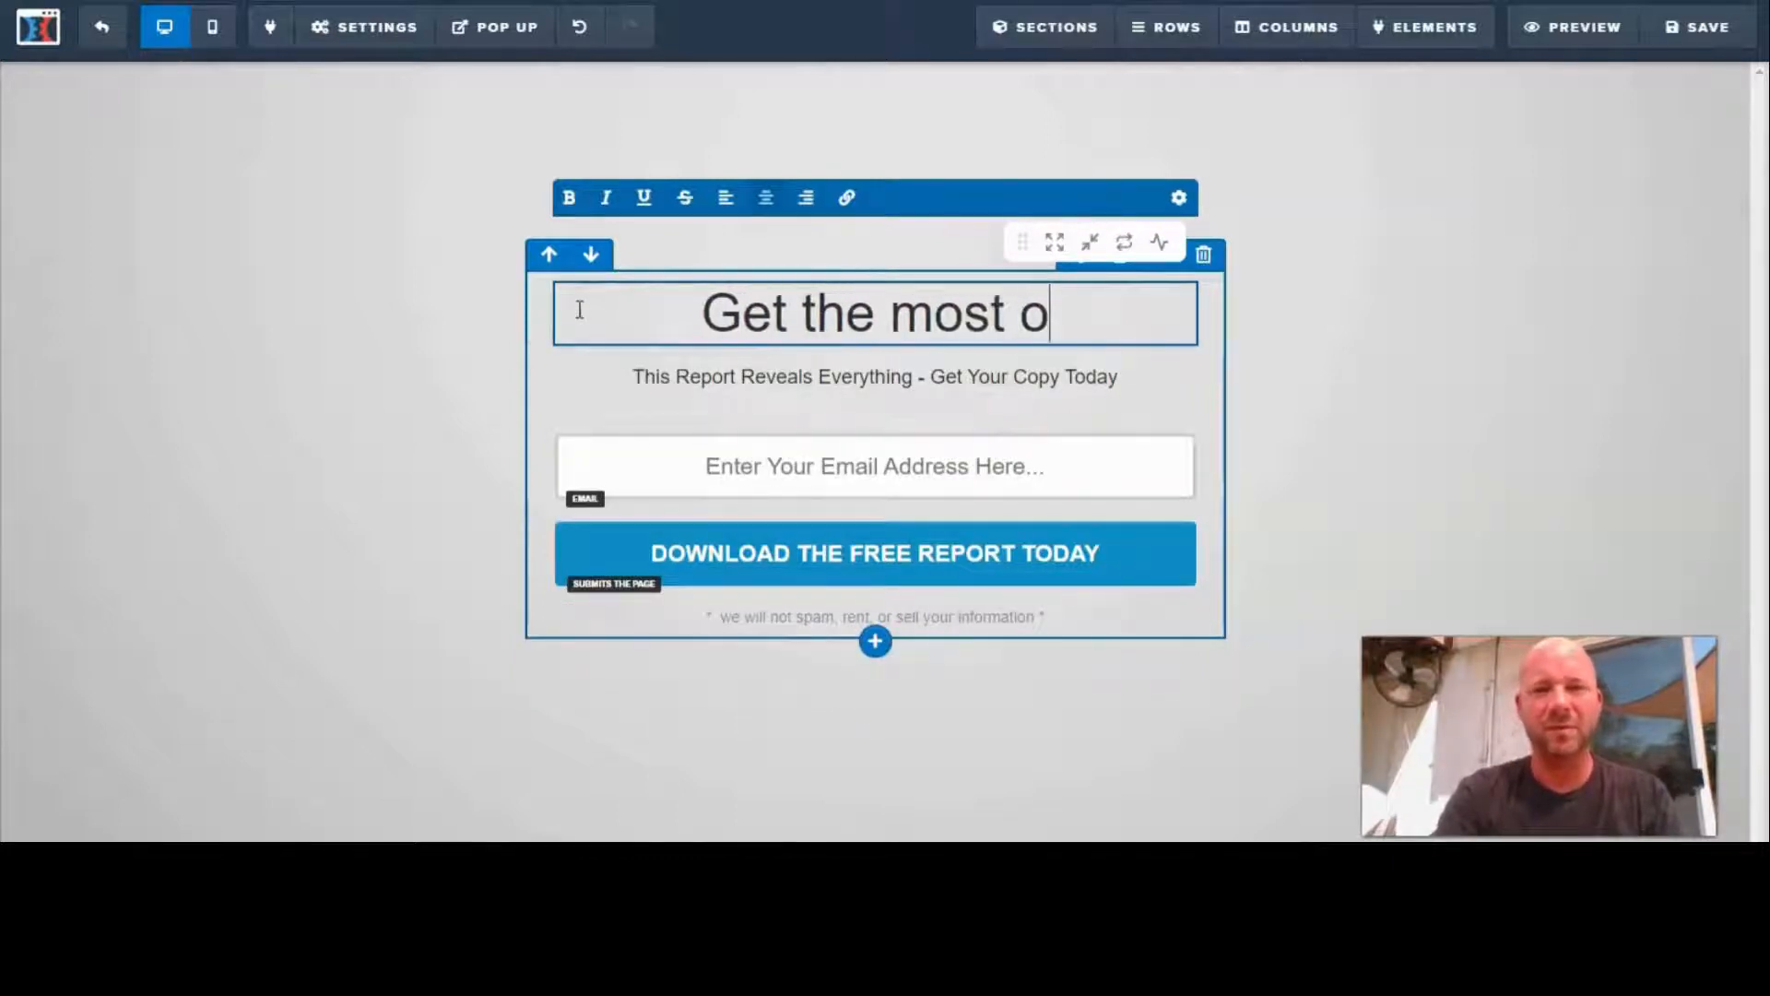
text(ut of A)
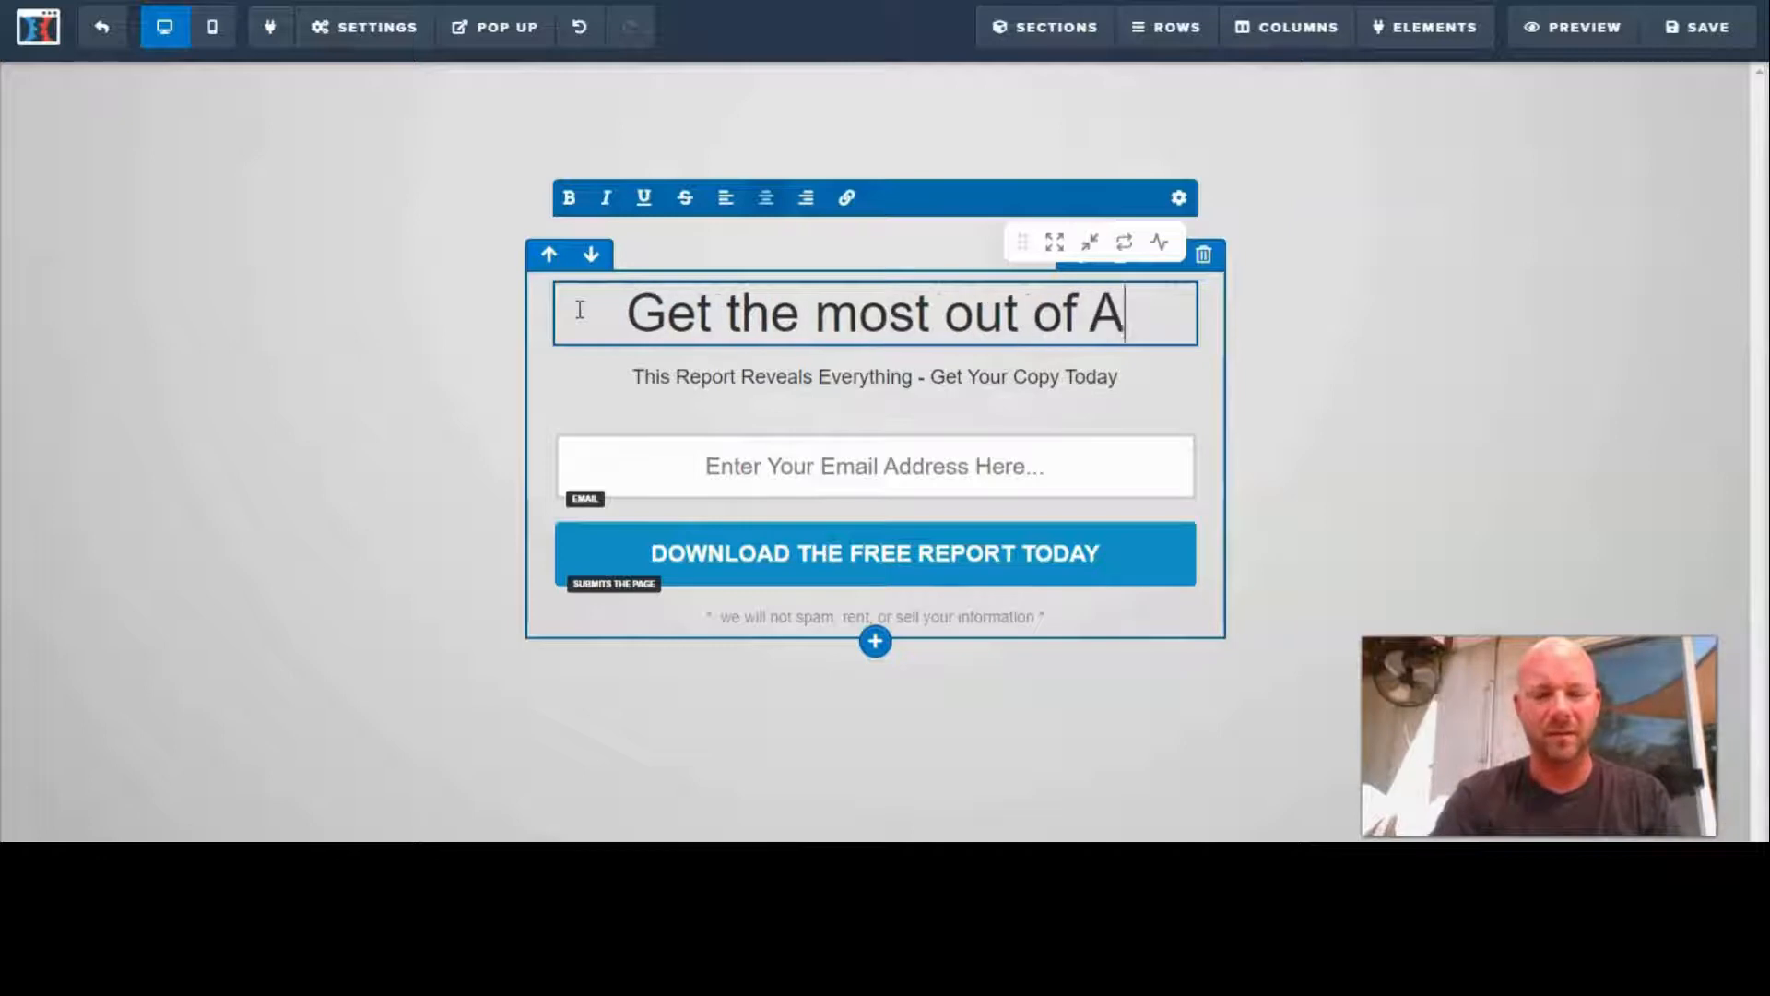
text(ffiliate Mar)
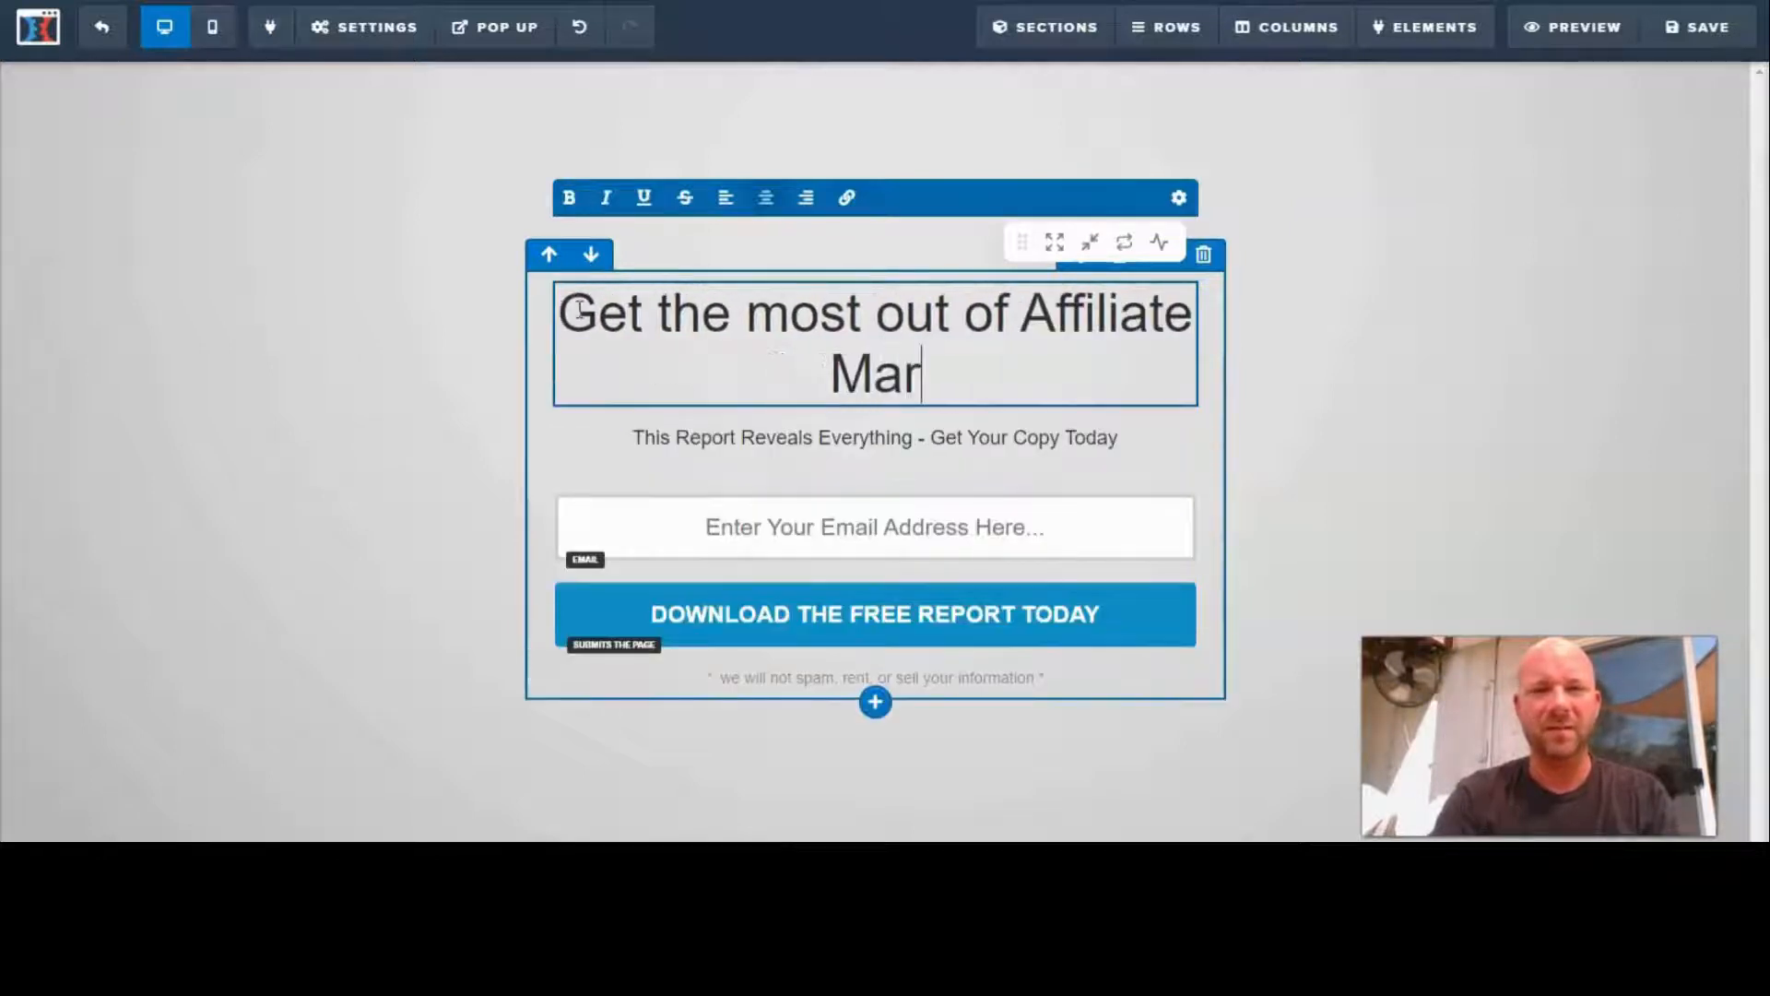
text(keting )
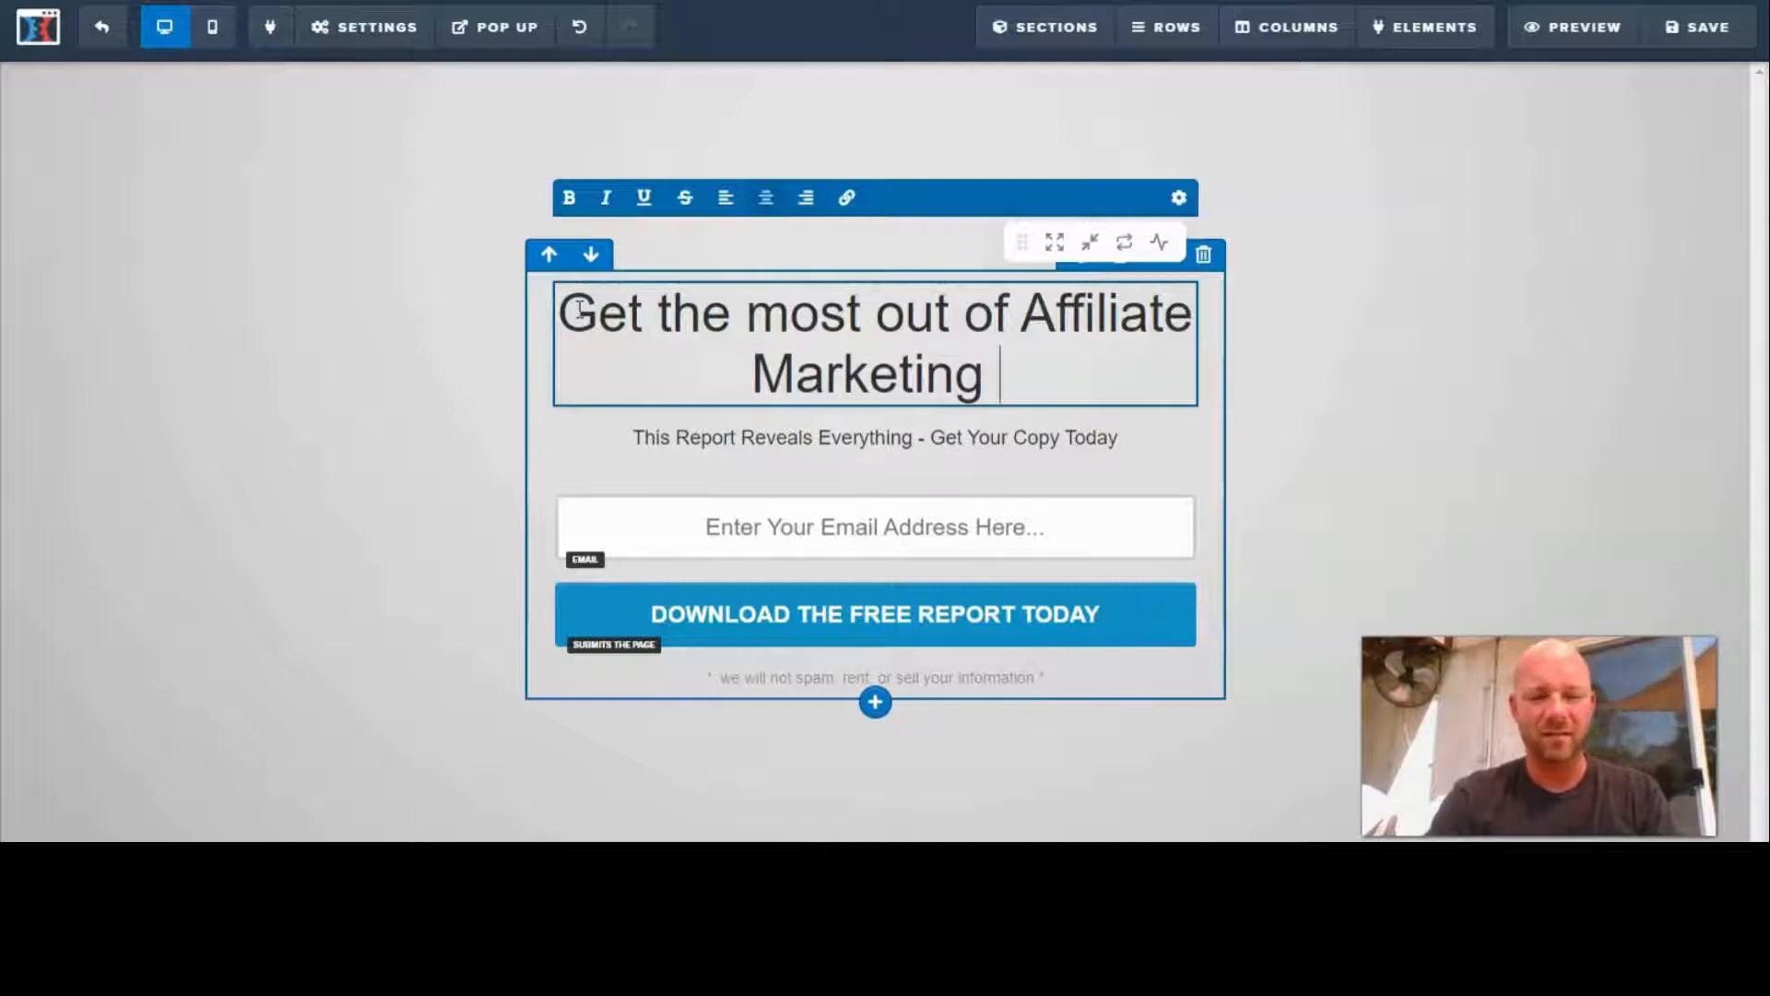
text(in the l)
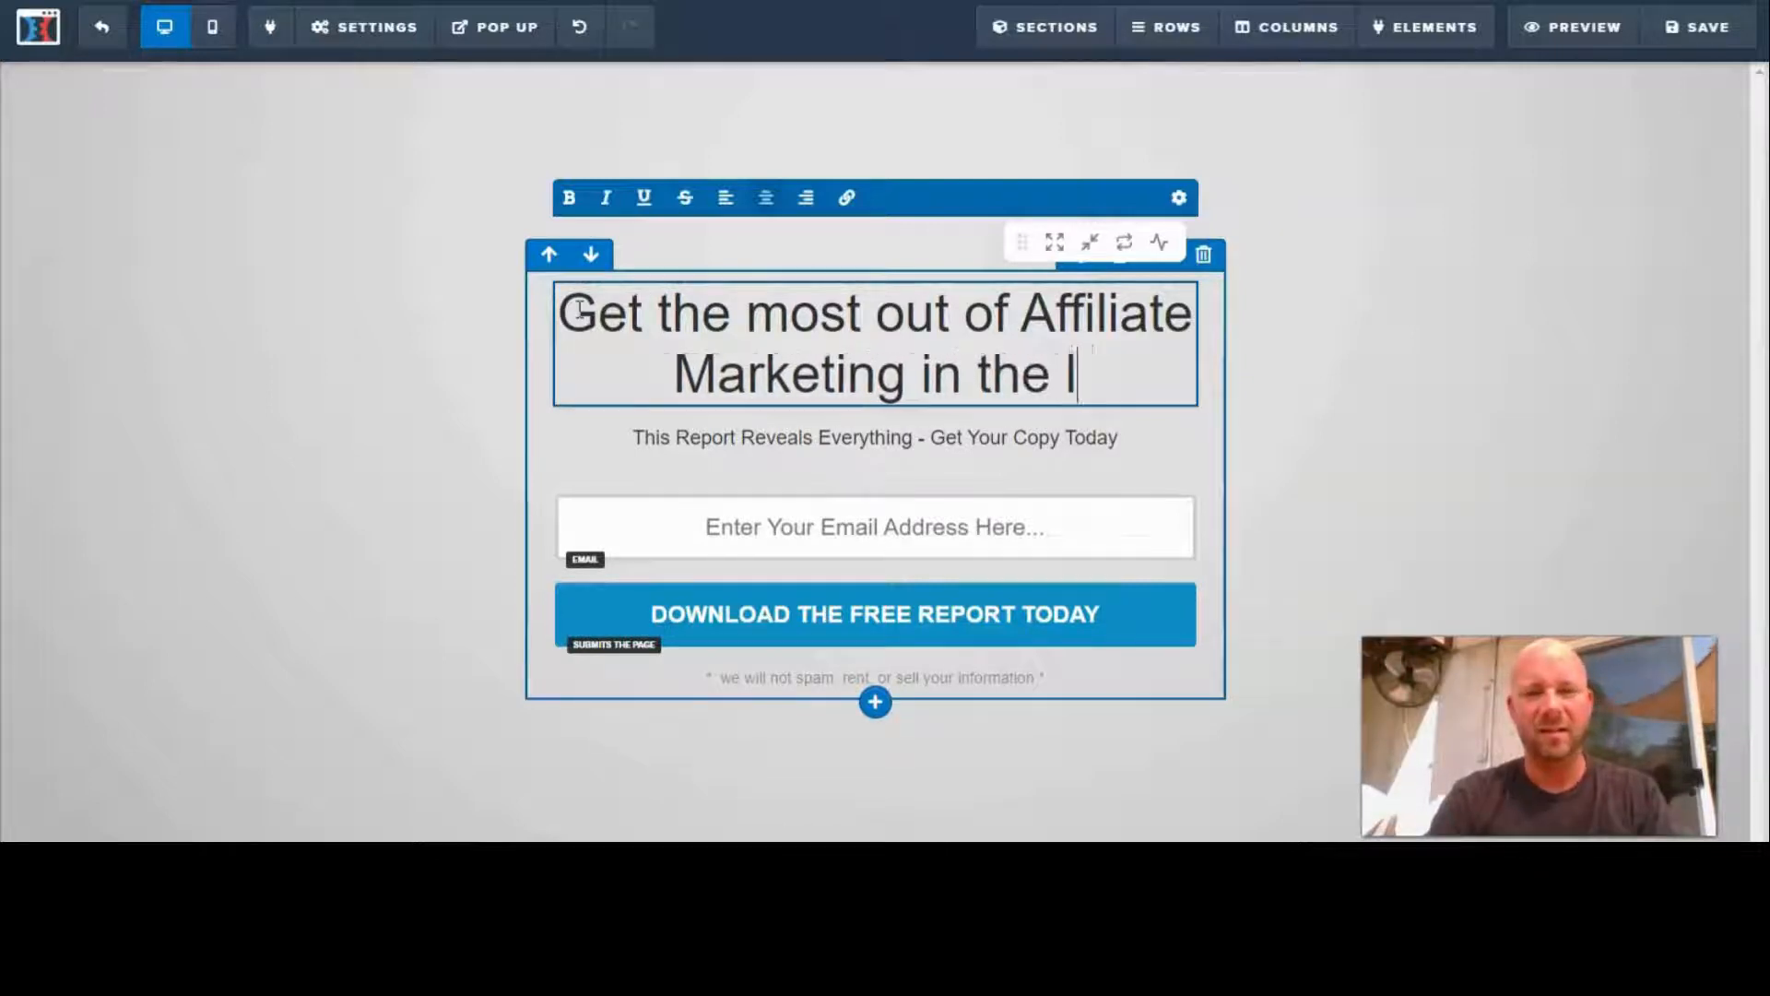
text(east)
key(BackSpace)
key(BackSpace)
key(BackSpace)
key(BackSpace)
key(BackSpace)
key(BackSpace)
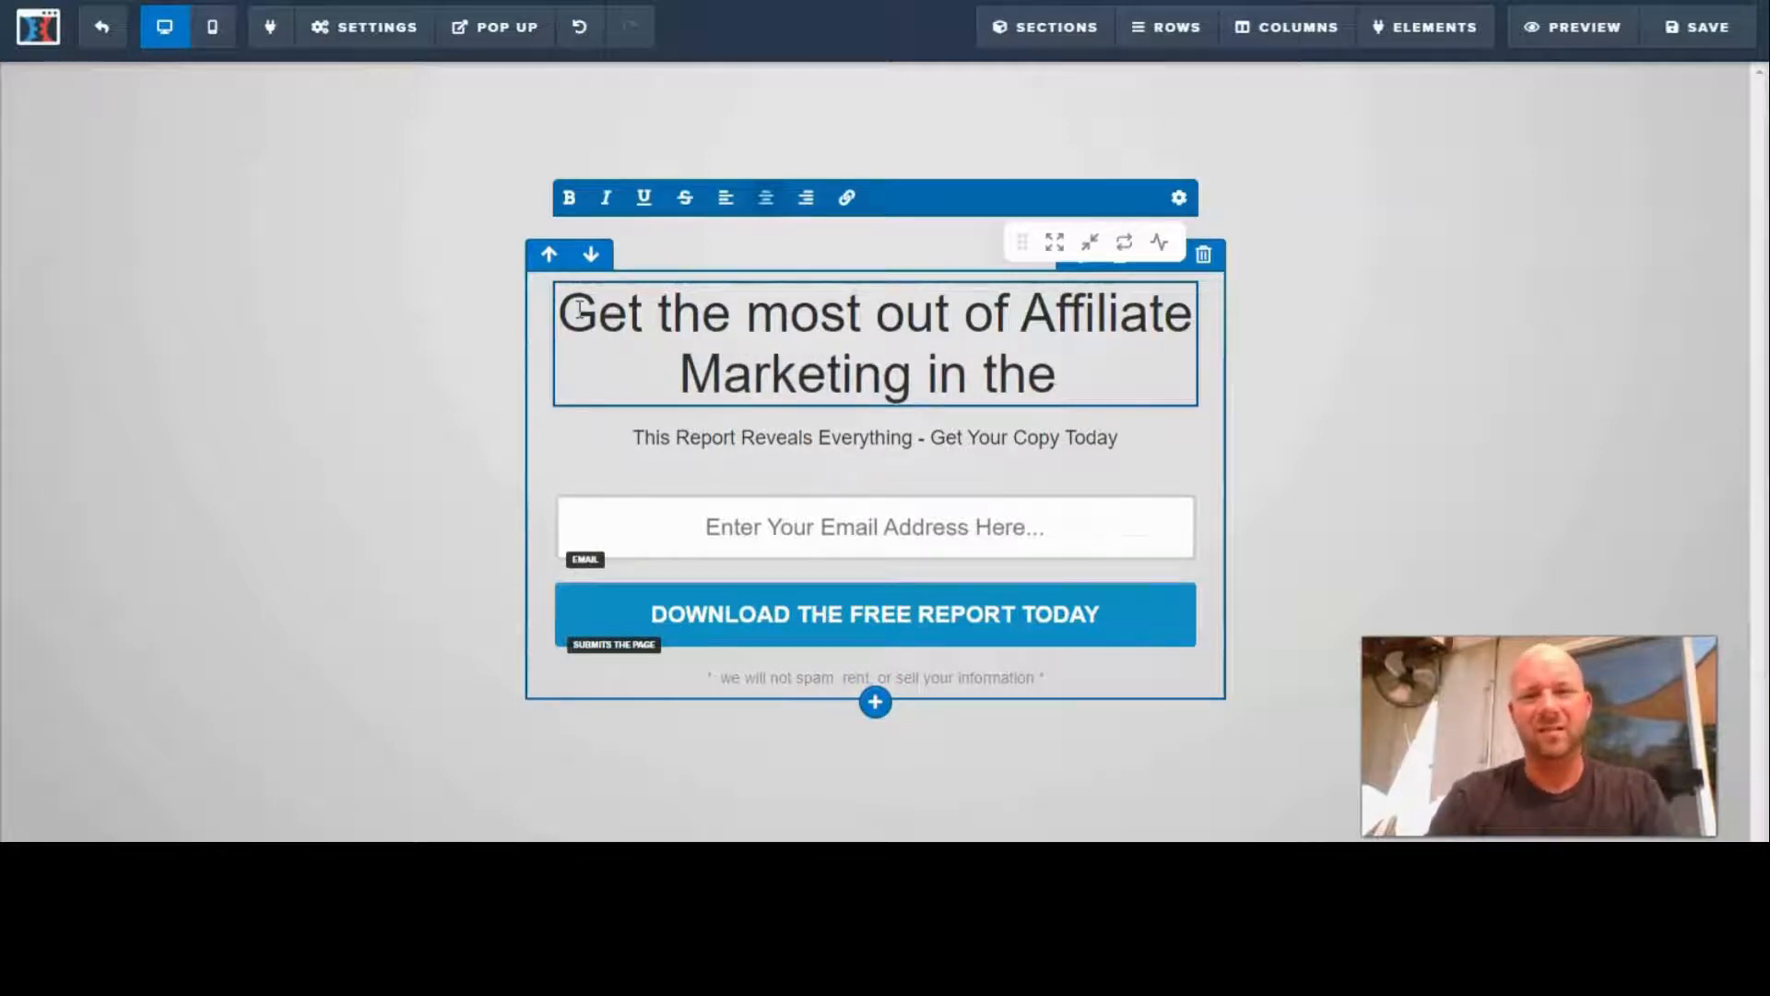
key(BackSpace)
key(BackSpace)
key(BackSpace)
key(BackSpace)
key(BackSpace)
key(BackSpace)
key(BackSpace)
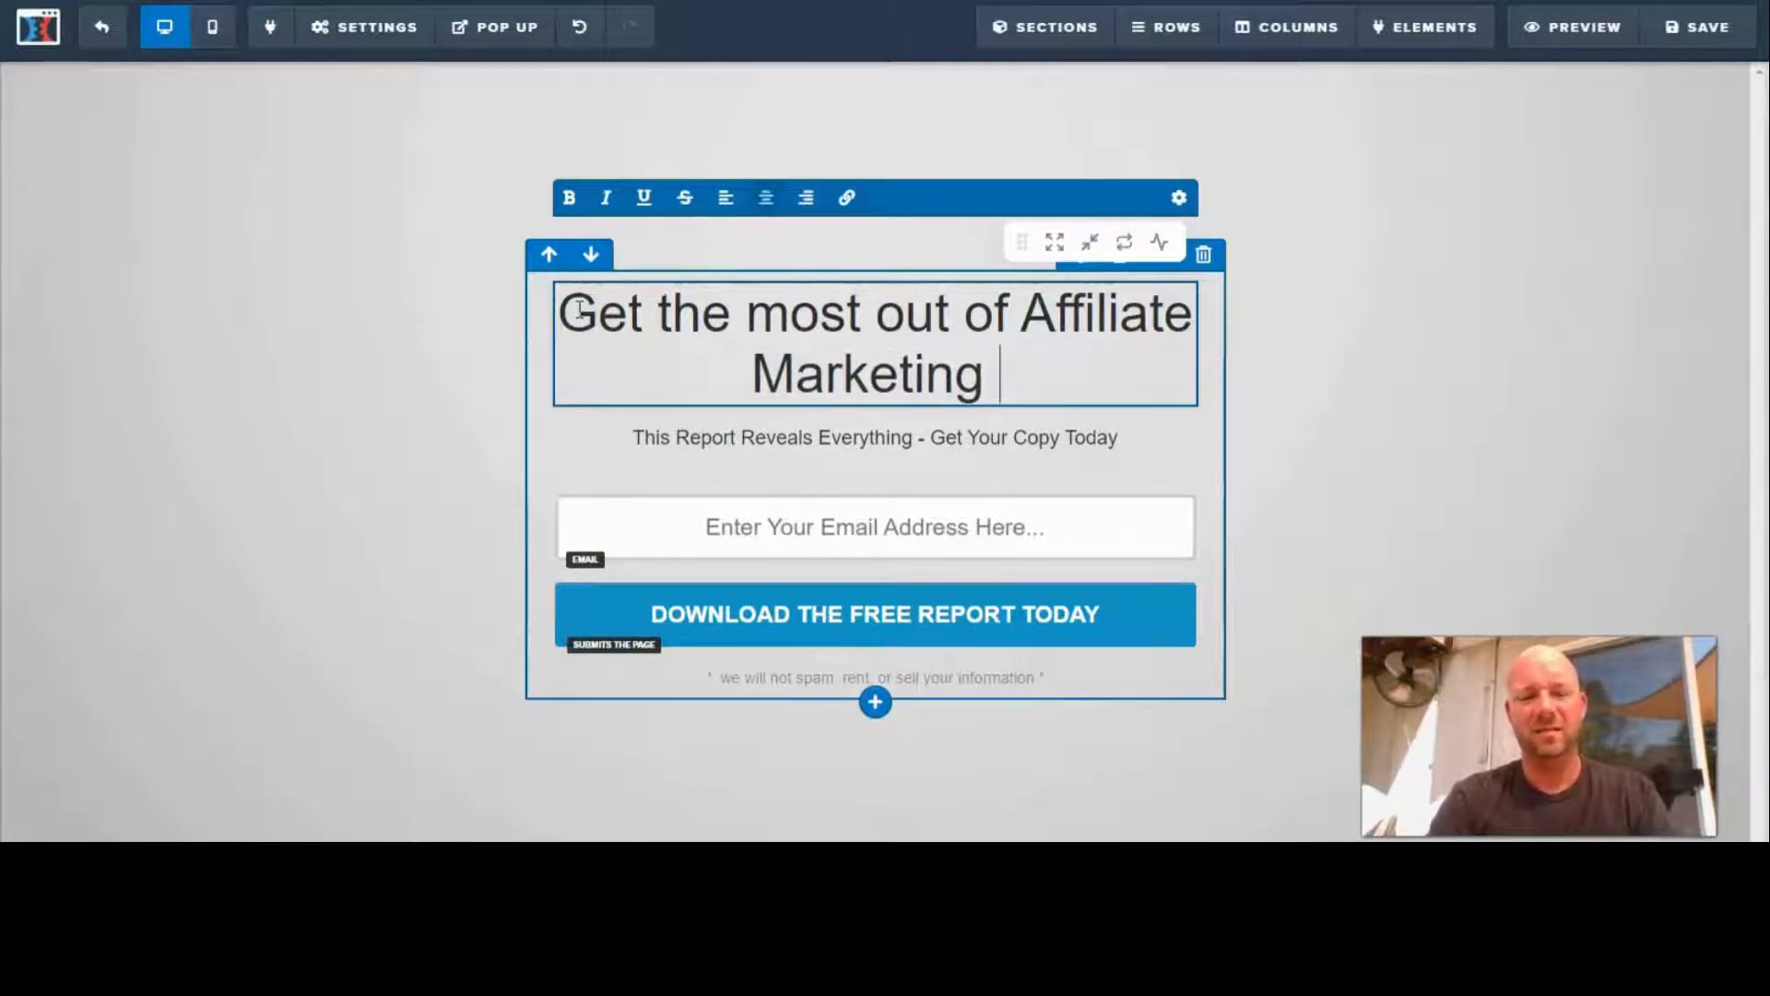
- End the headline with "FAST!" and break the line before "Affiliate"
text(fast)
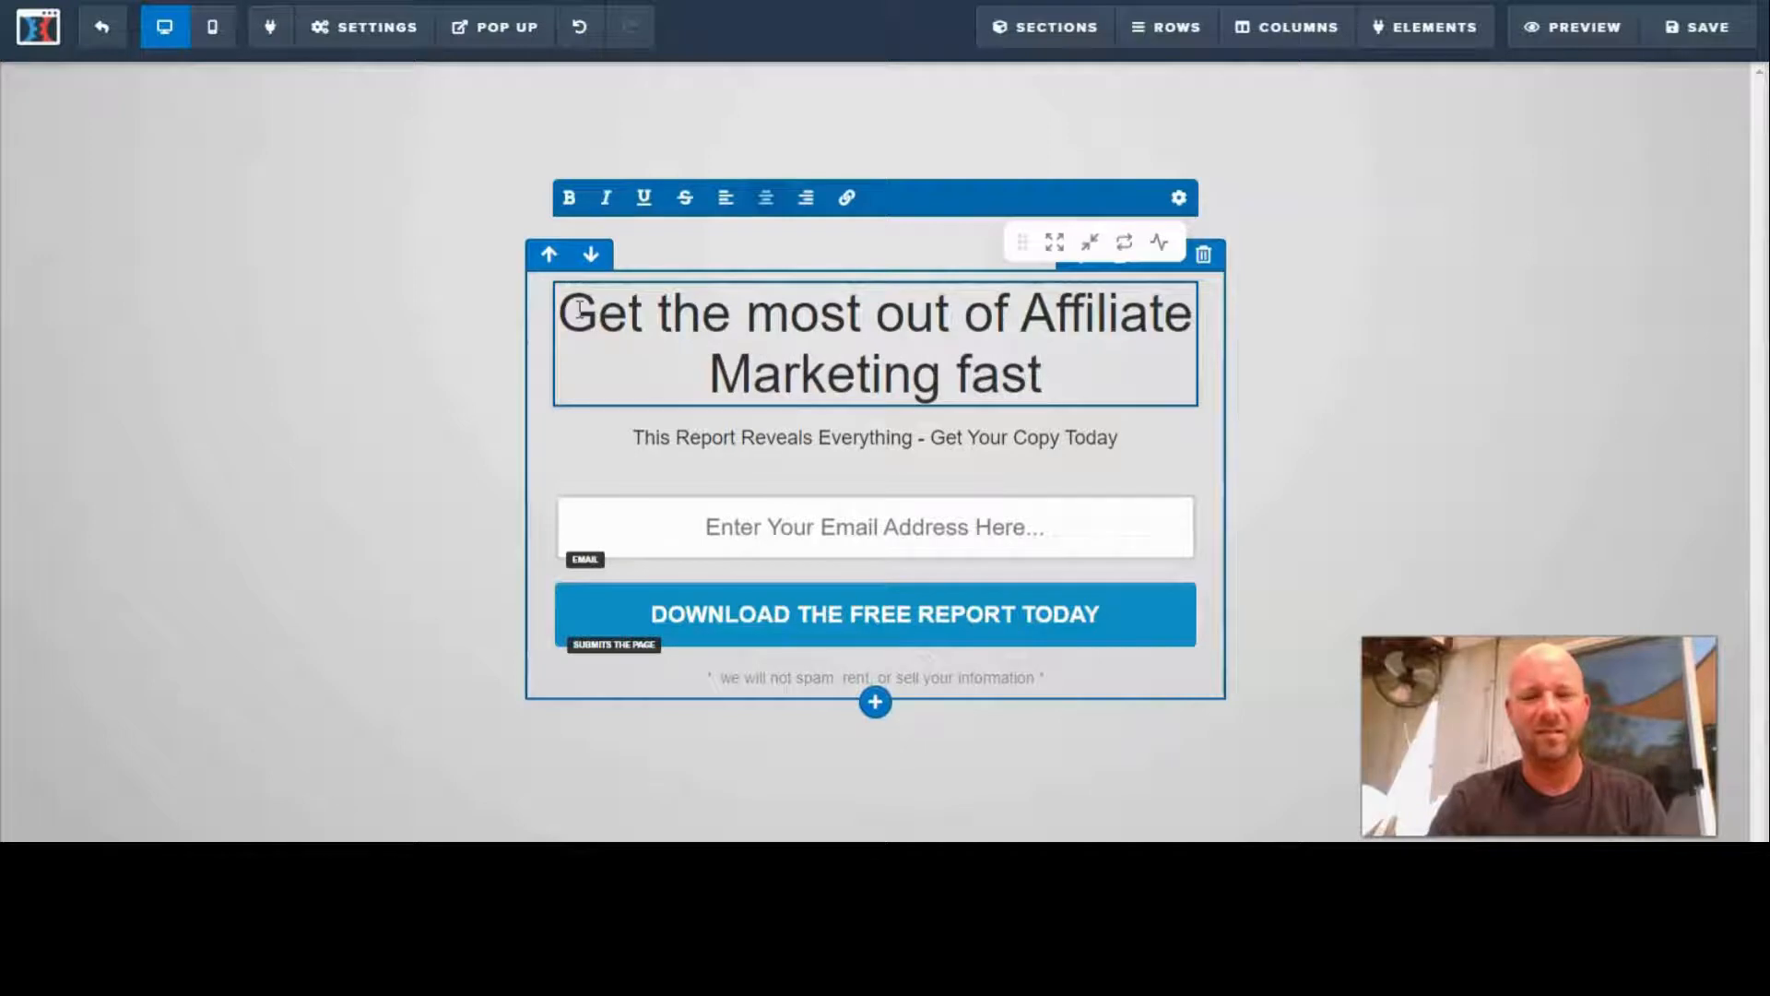
text(!)
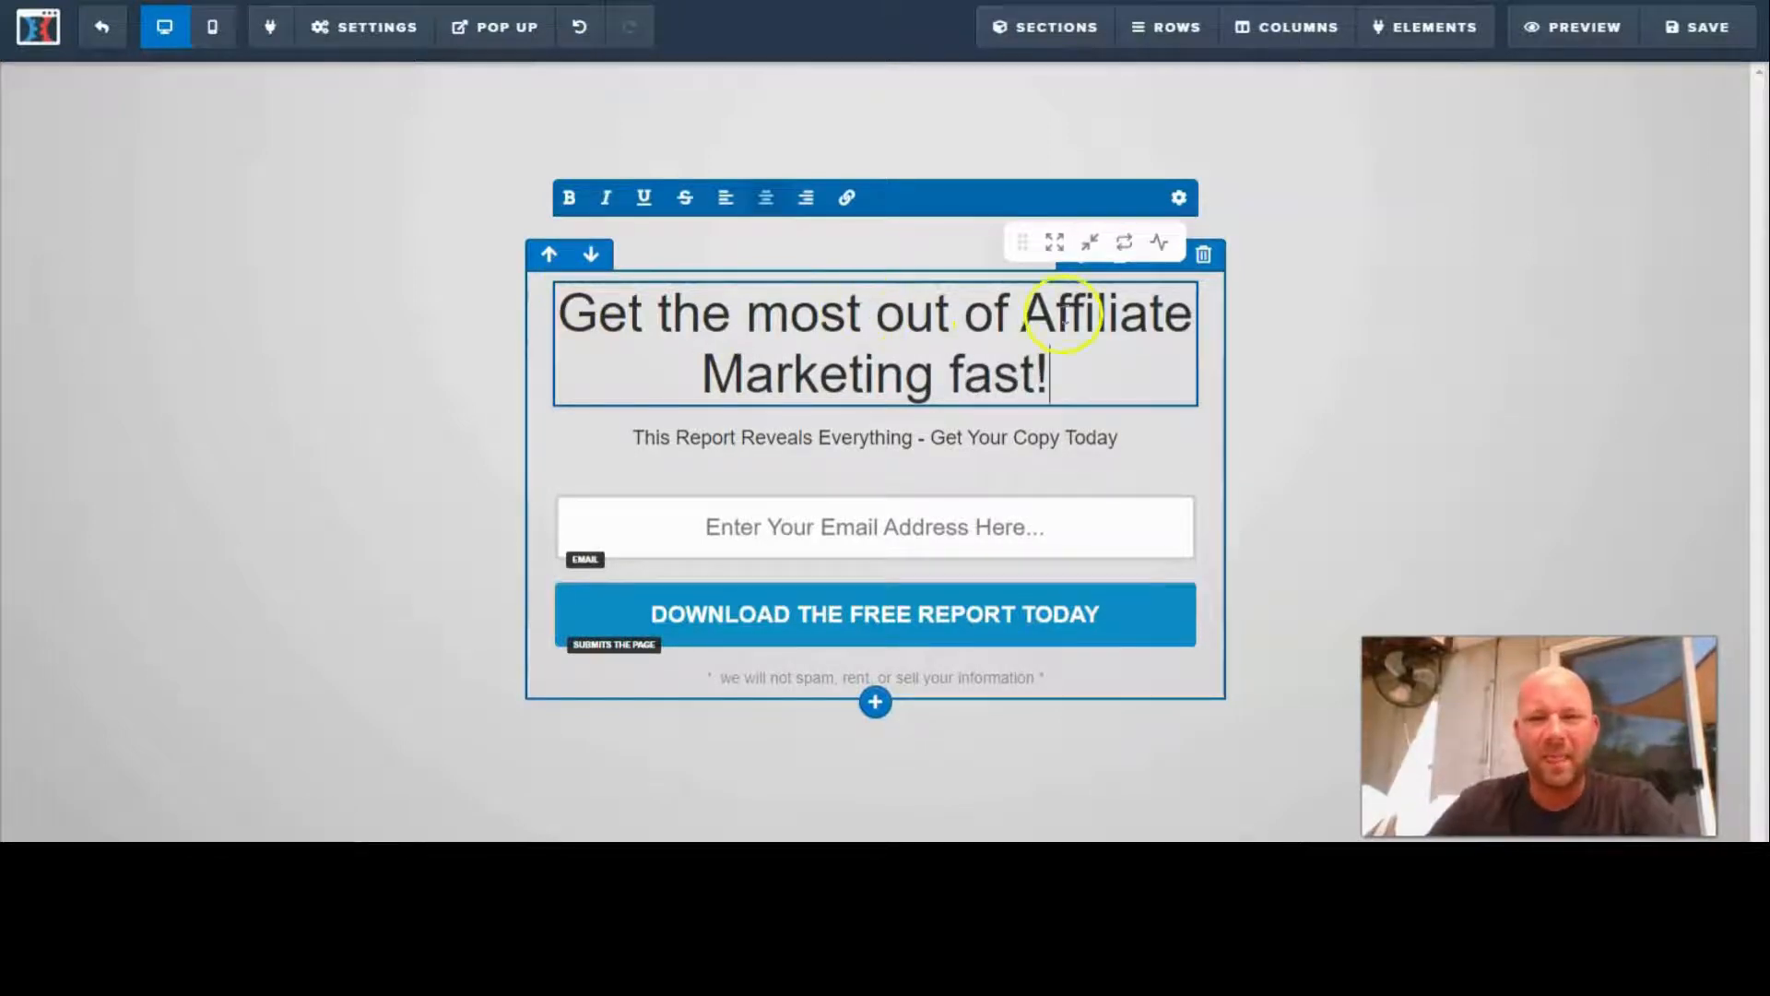
click(1018, 309)
key(Return)
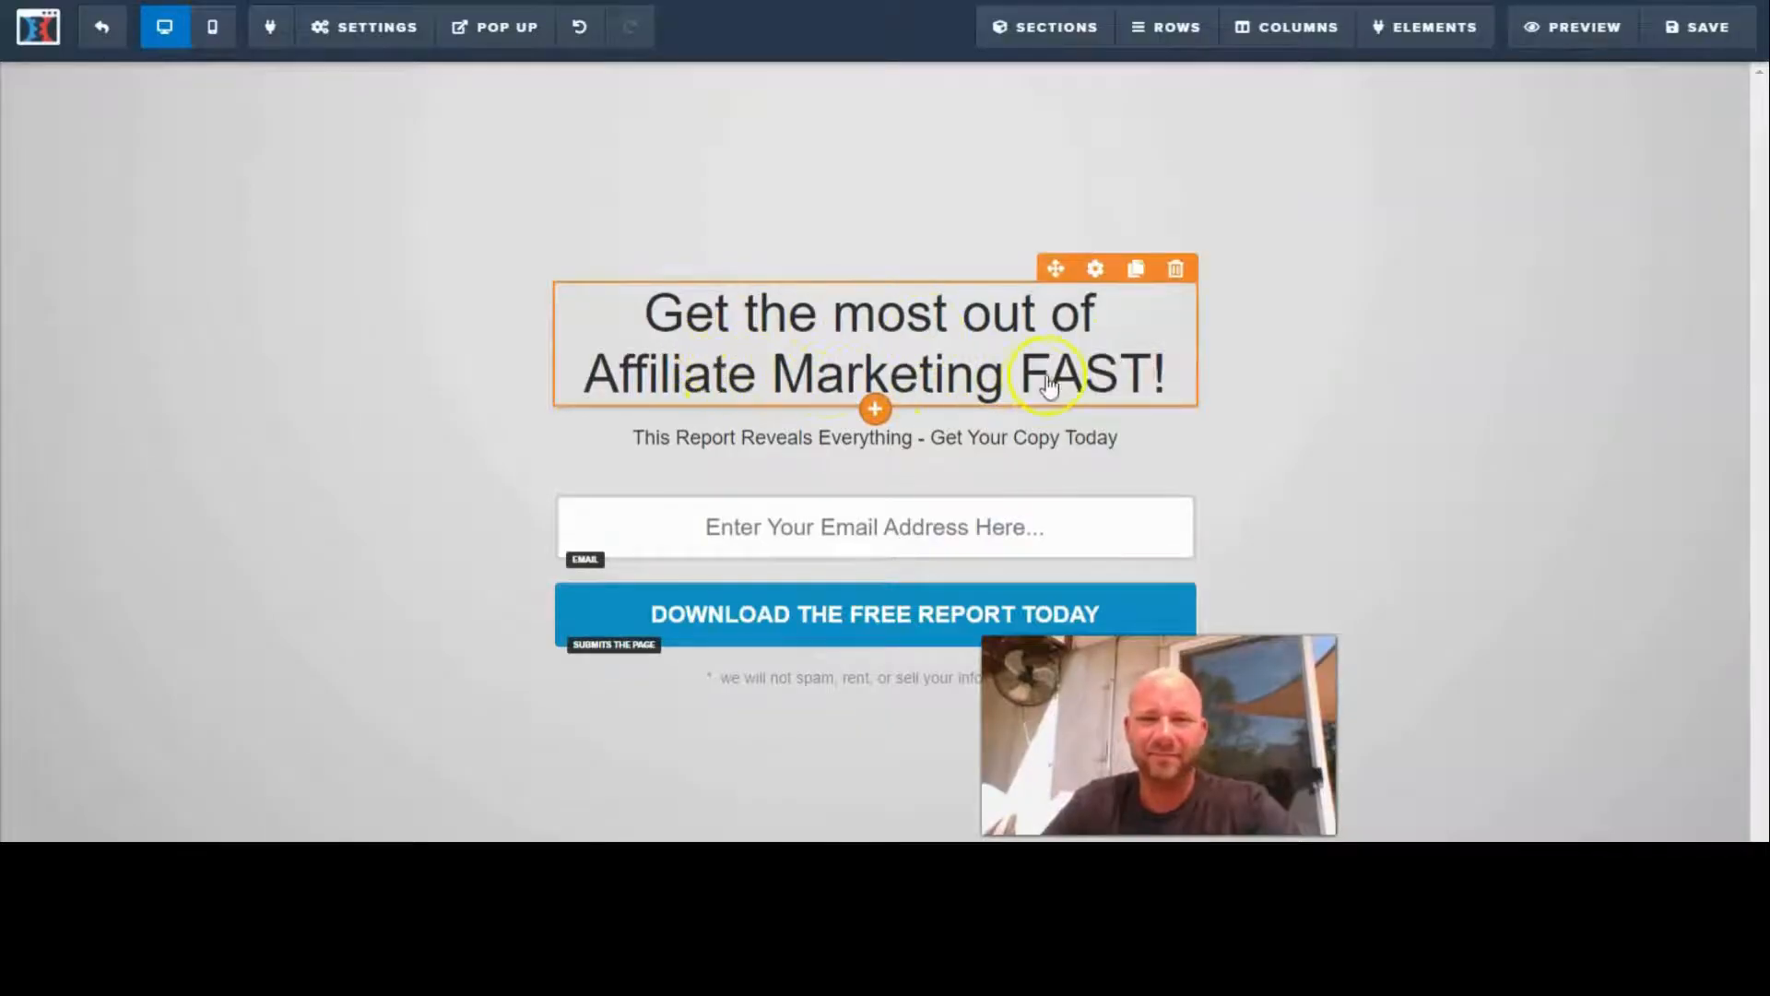
- Replace the sub-headline text with "Learn the steps that made" followed by the marketer's full name
click(673, 456)
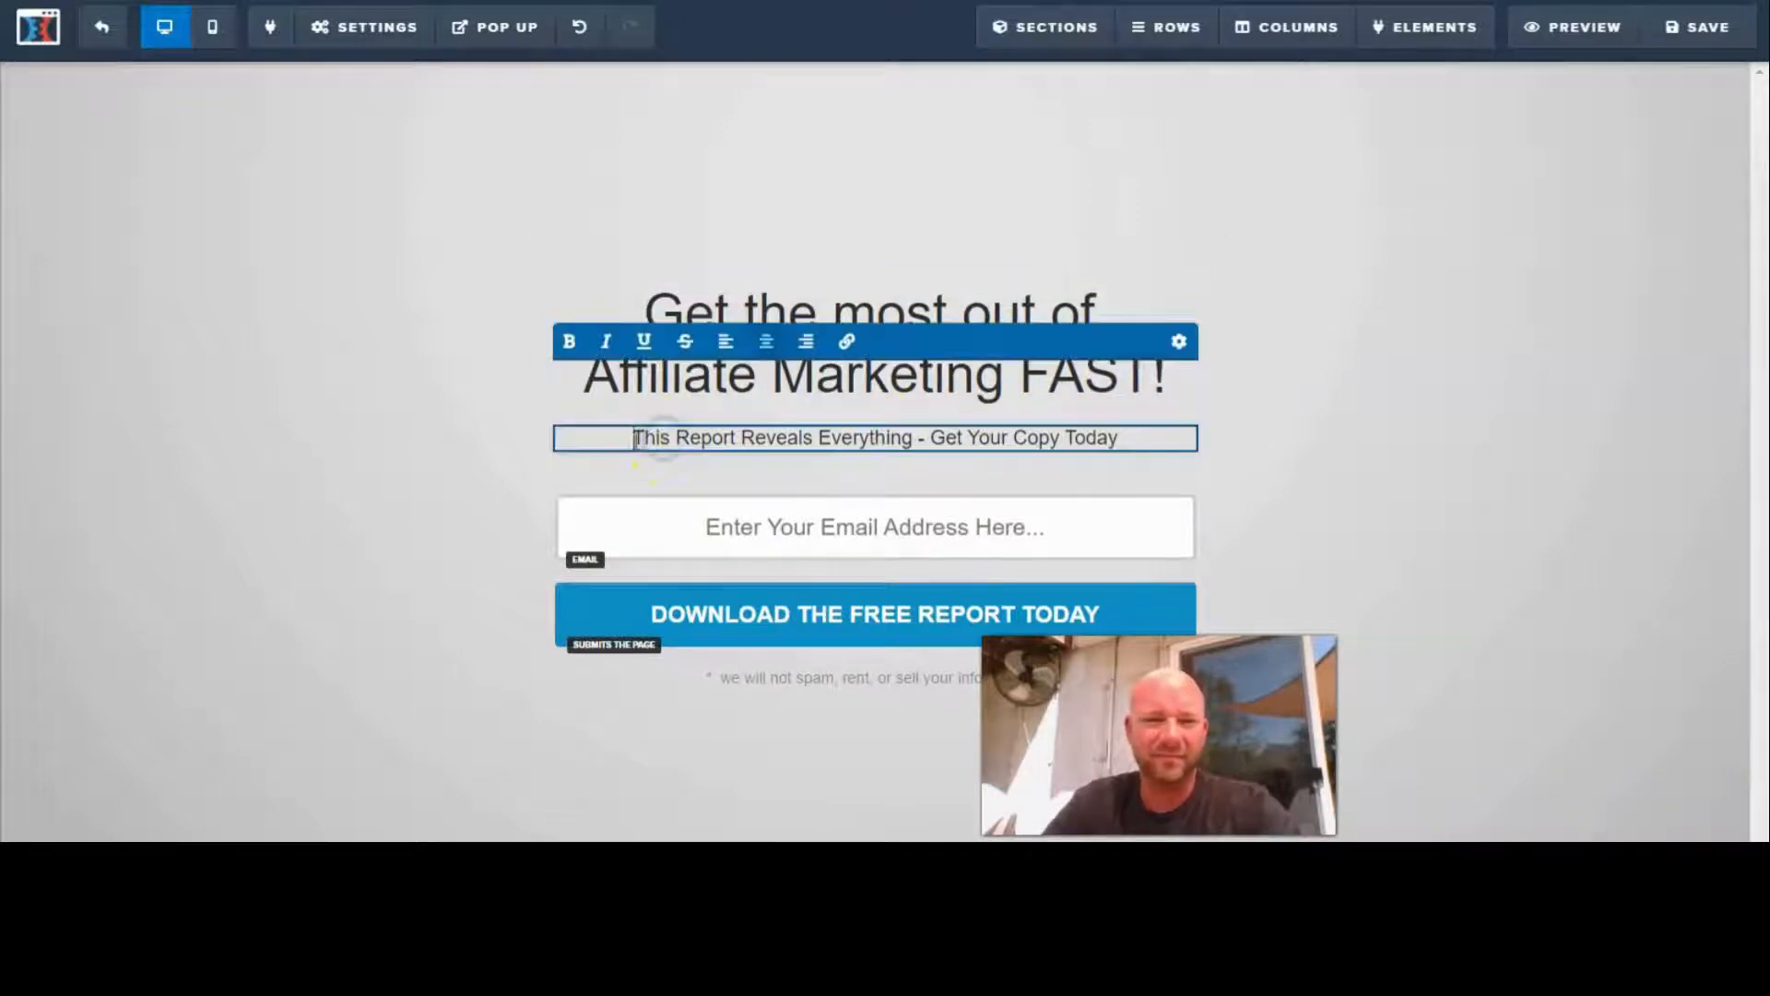
drag(635, 439, 1118, 451)
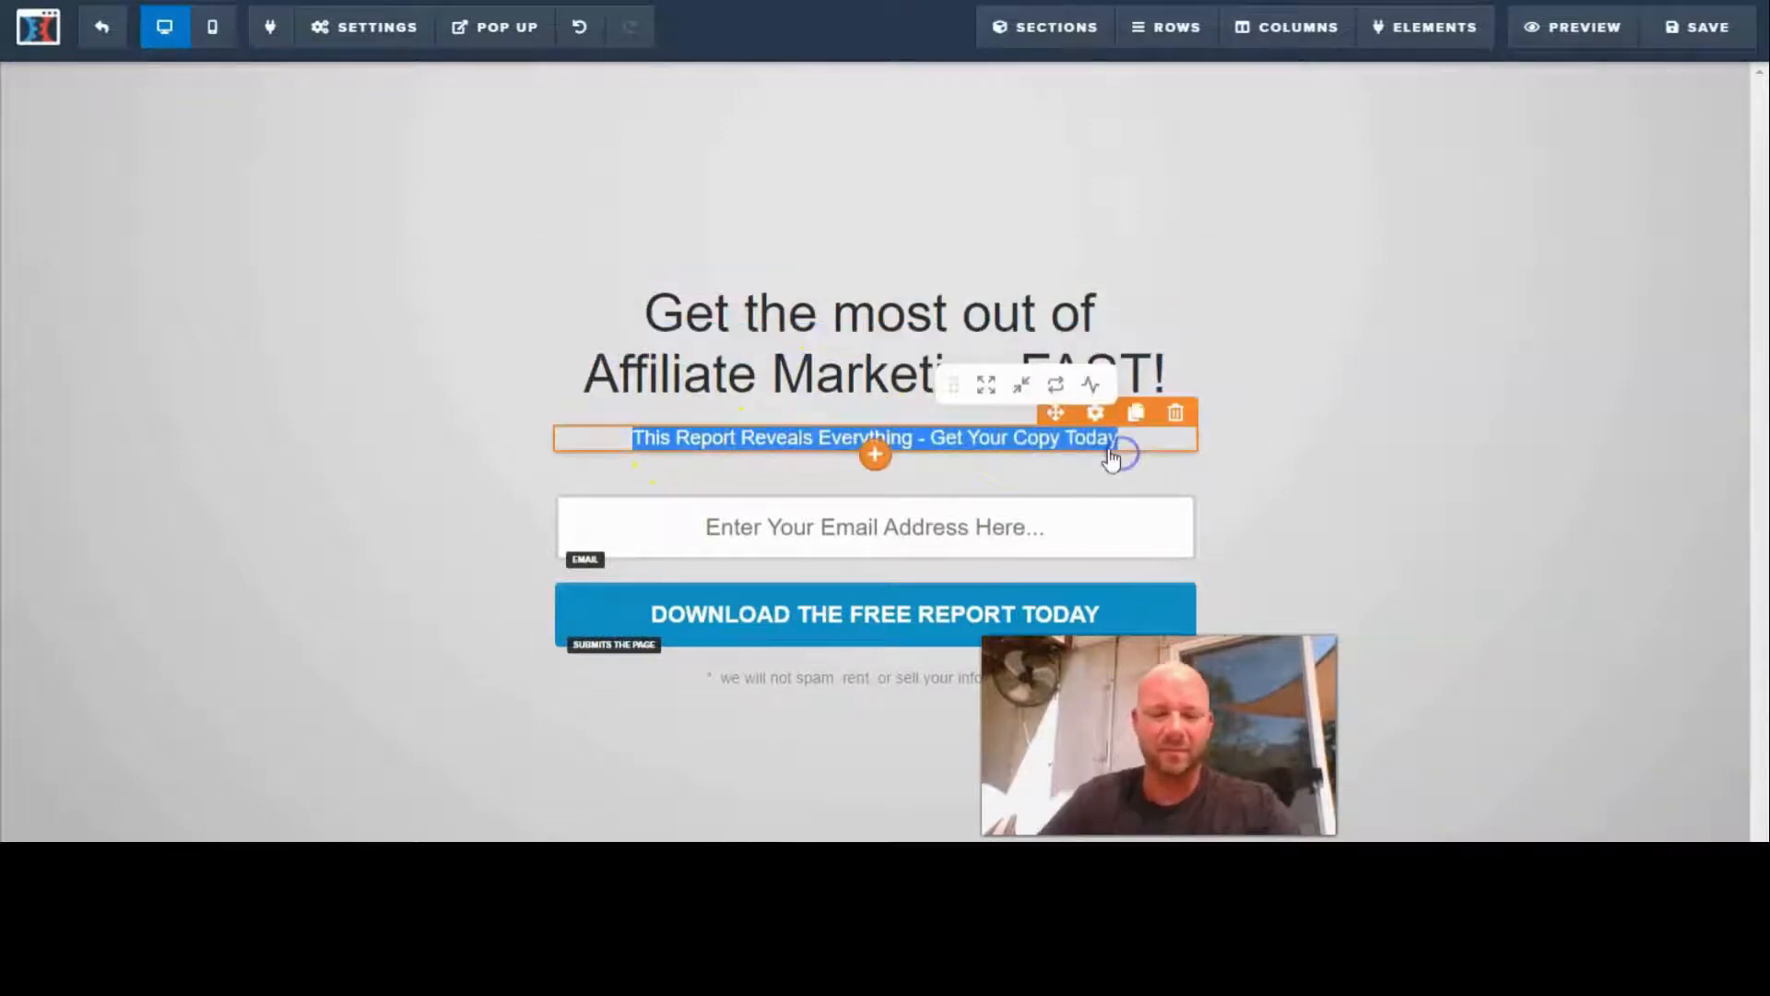
text(earn )
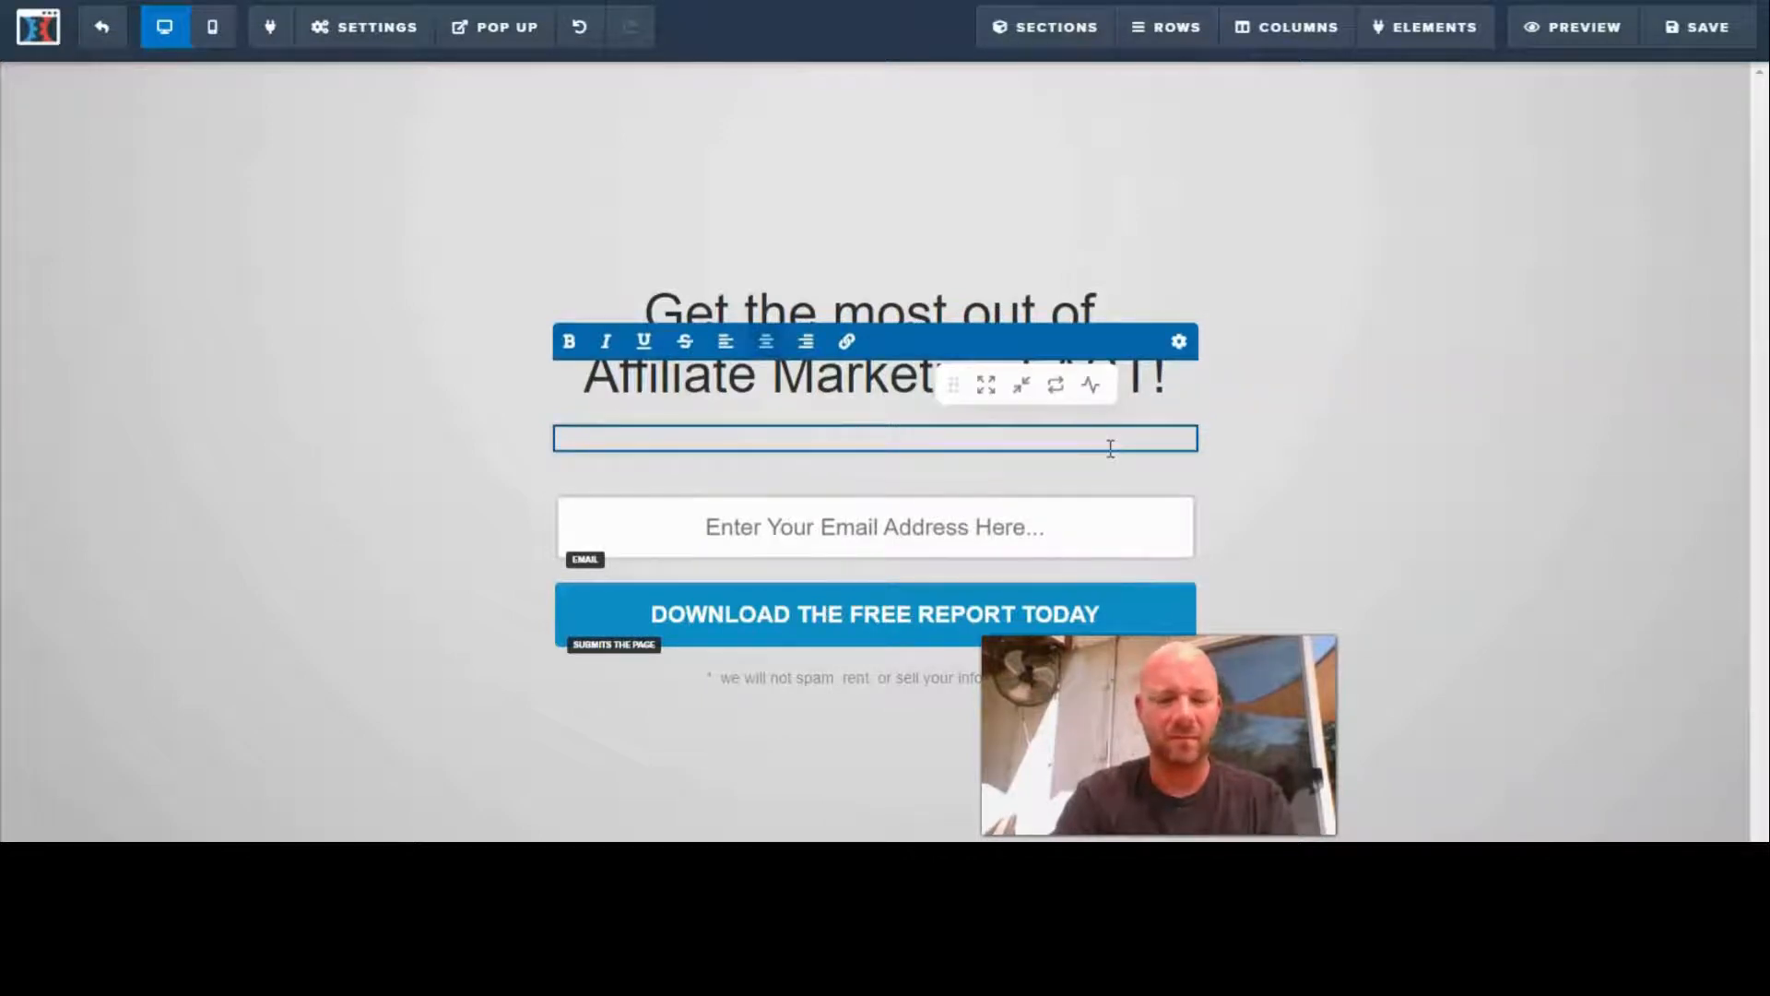
text(Learn the )
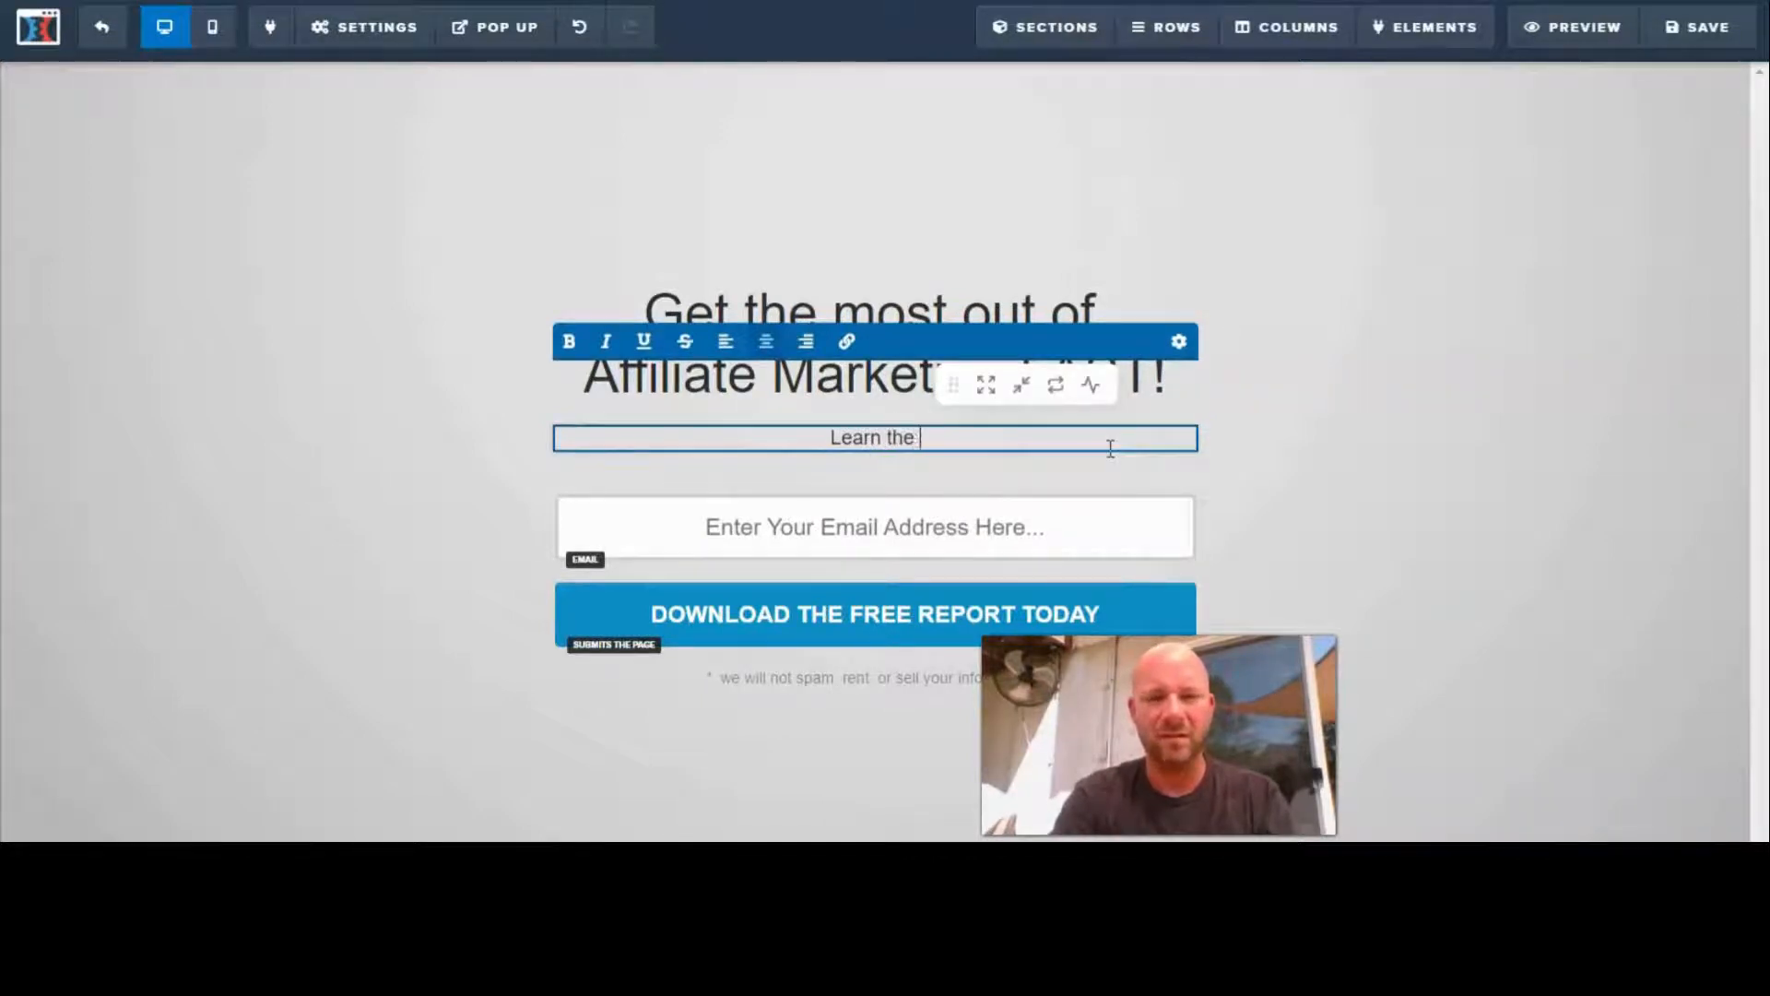
text(steps )
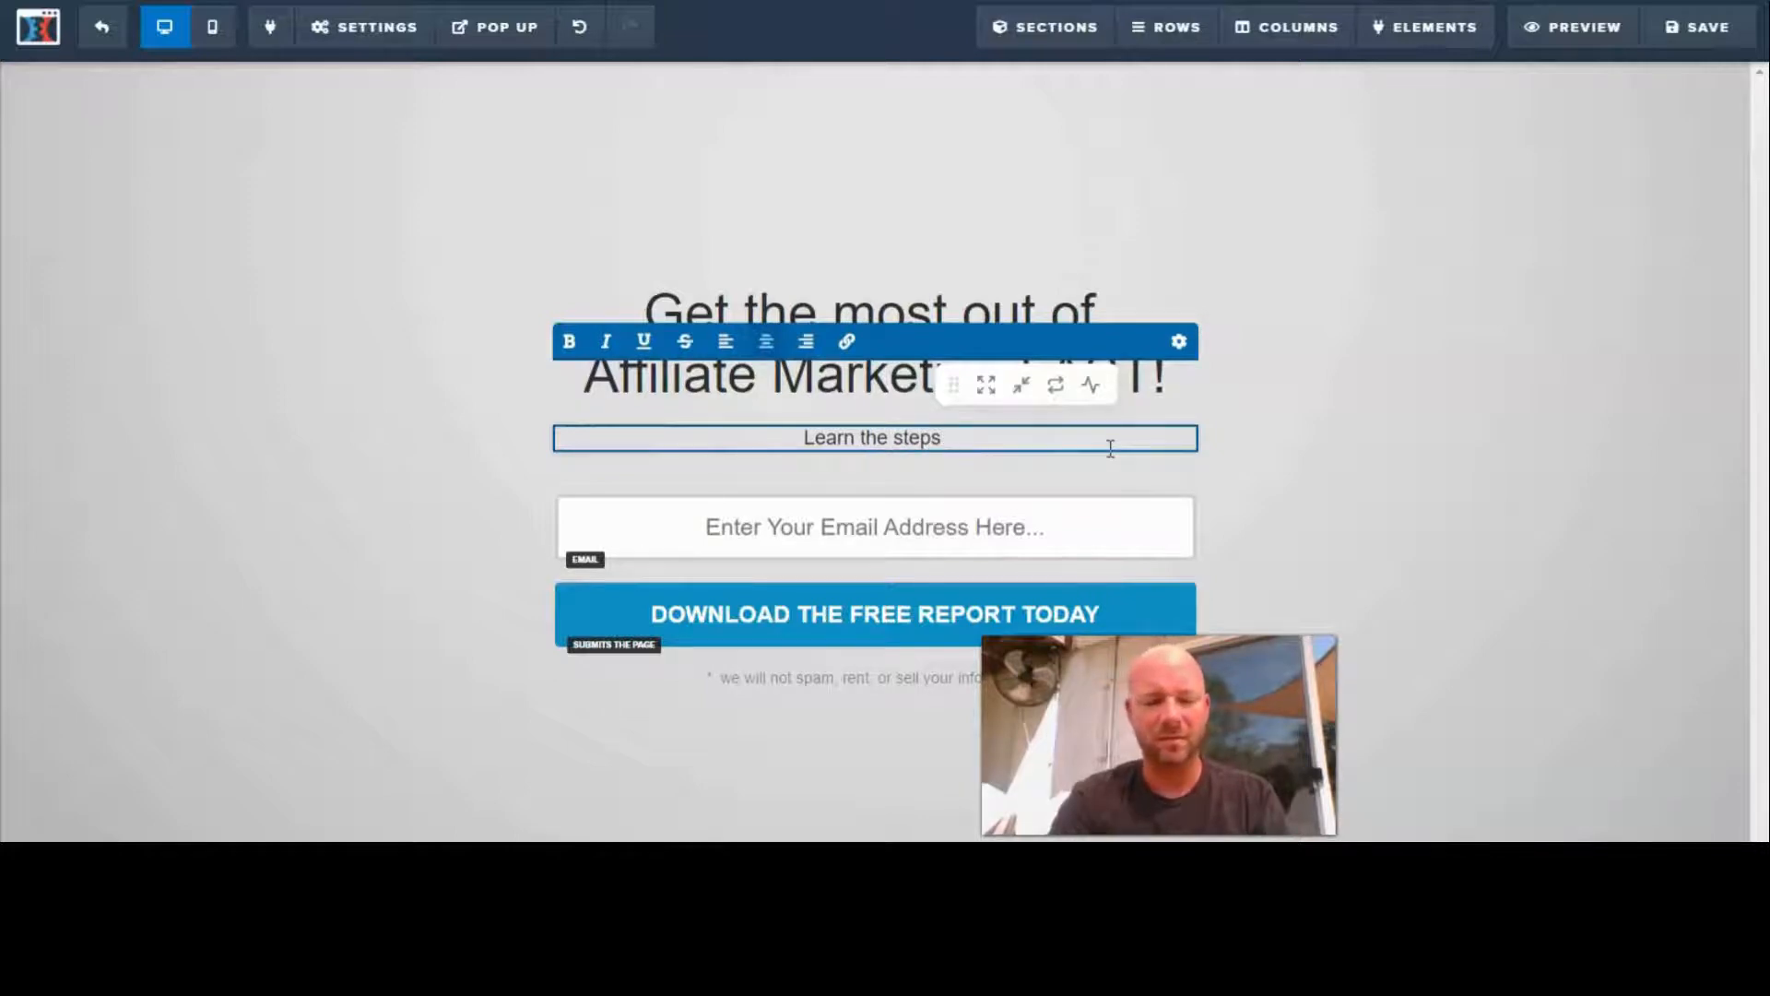
text(takeng)
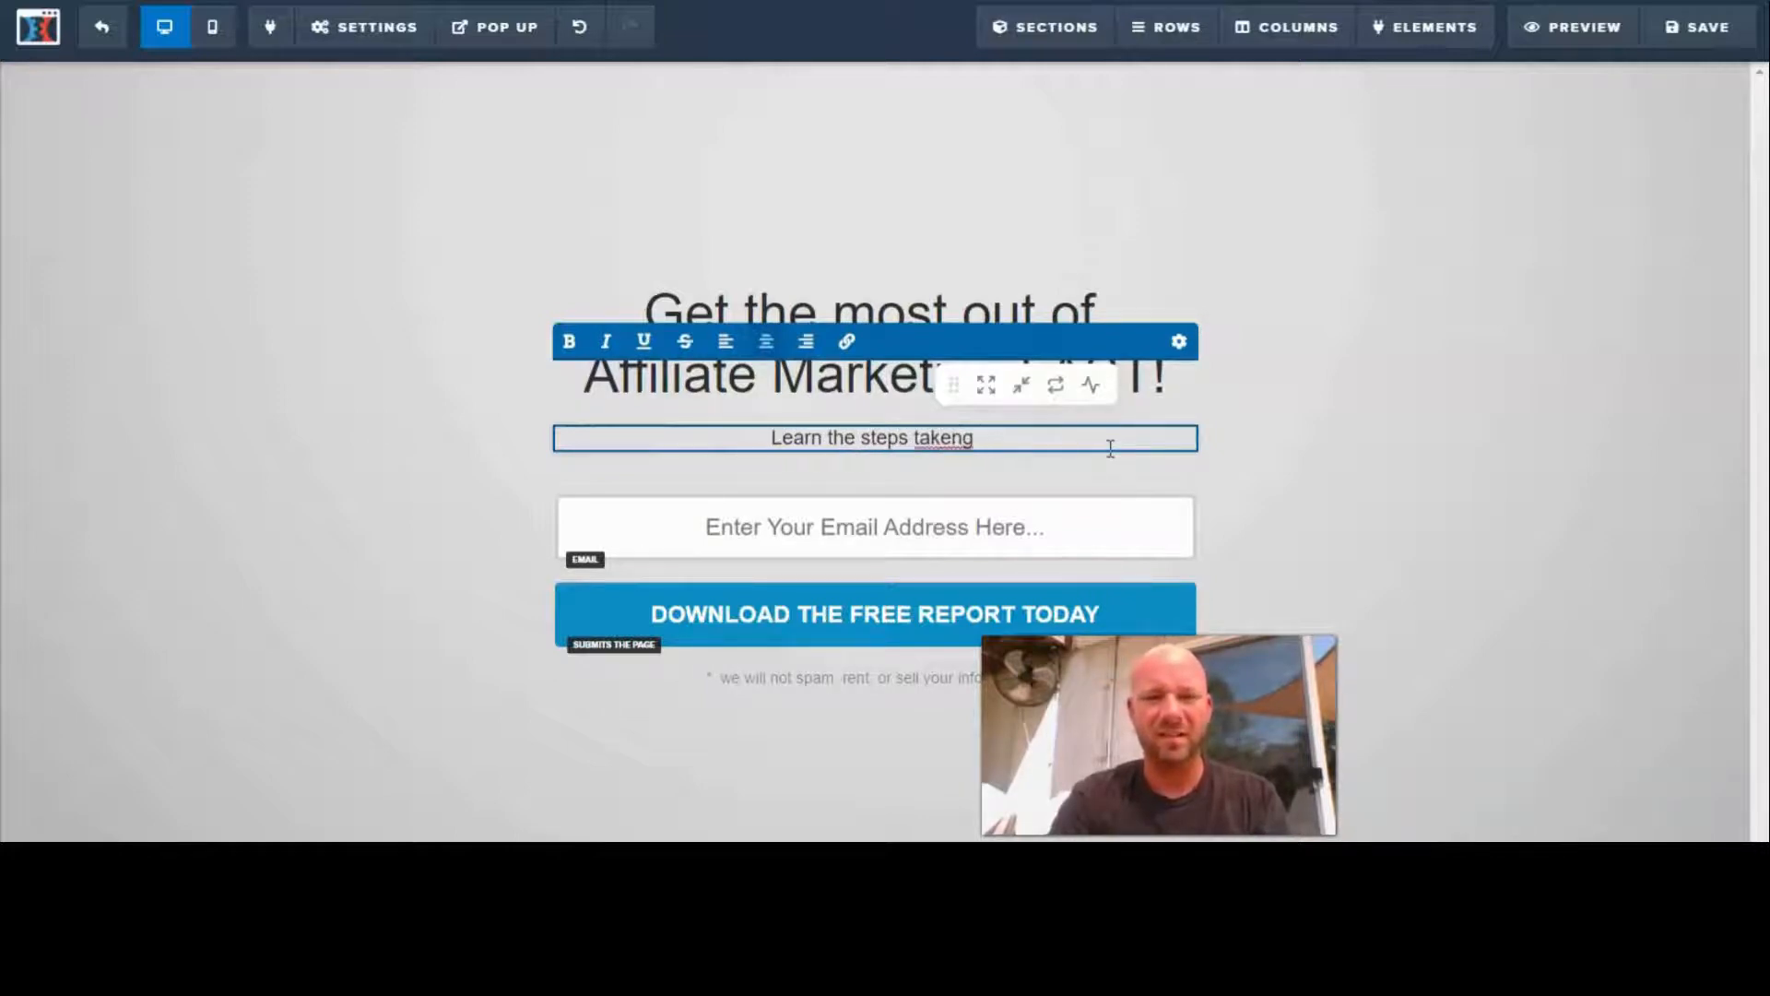
key(BackSpace)
key(BackSpace)
text(for)
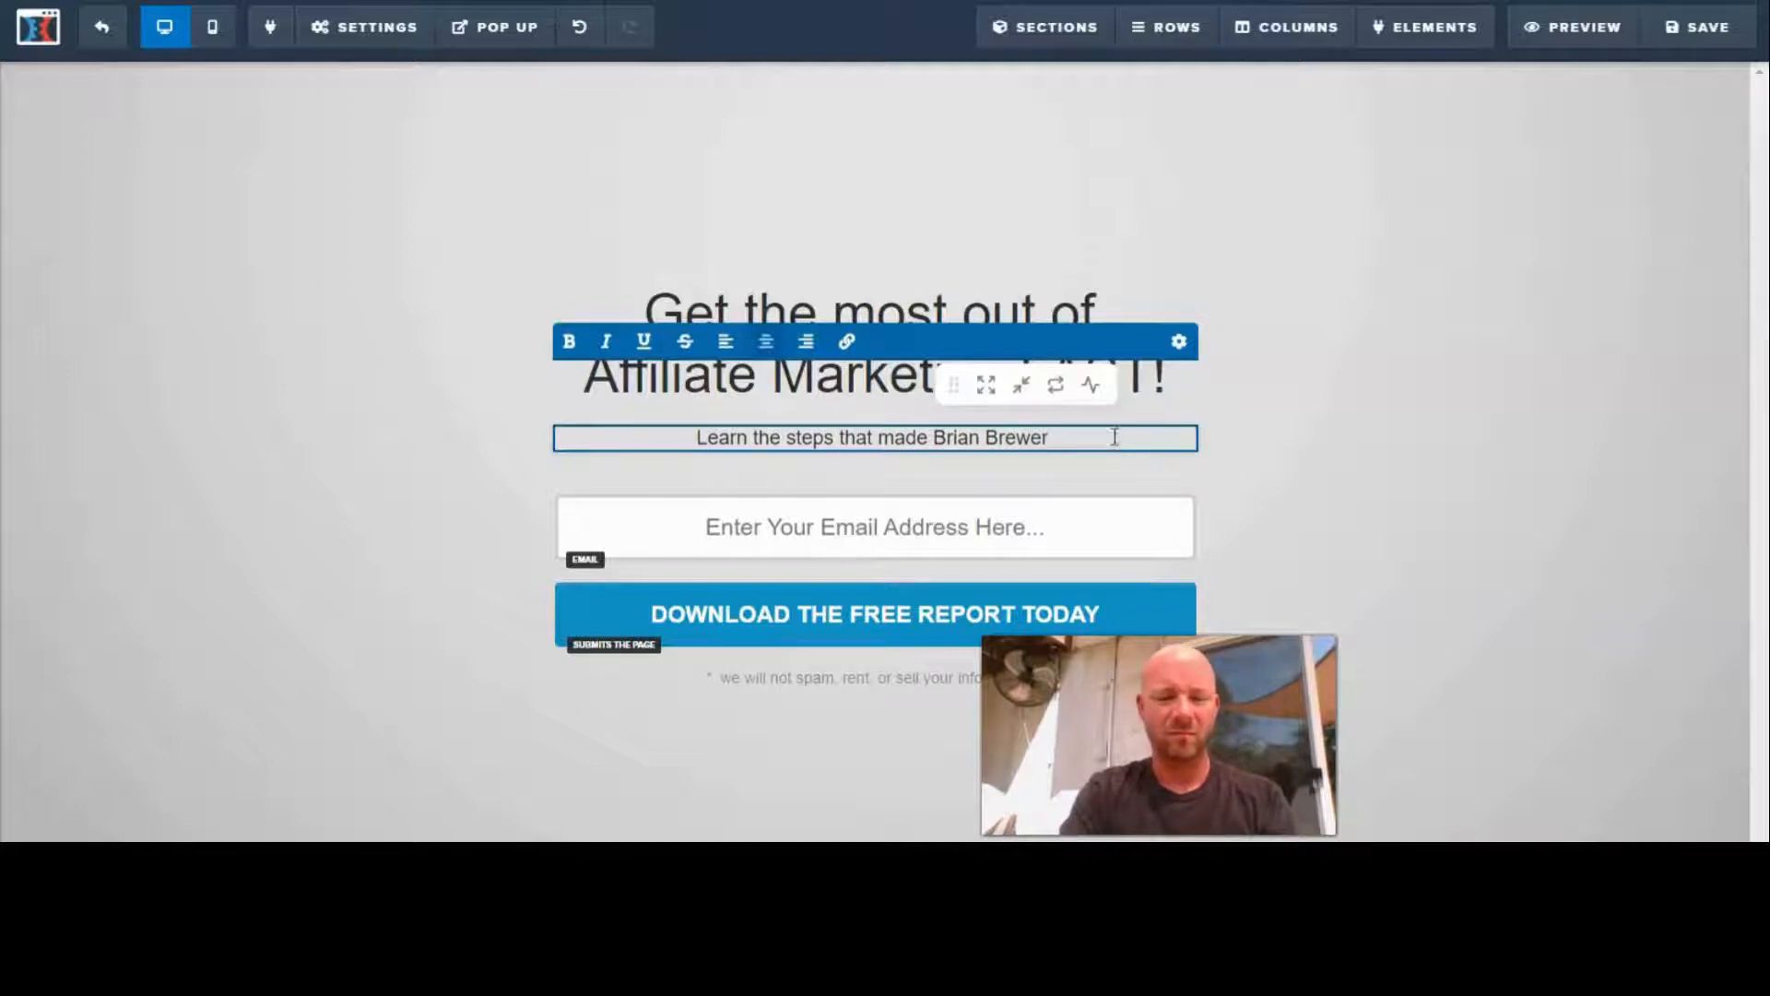
- Complete the sub-headline after the marketer's name with "$400,000 last year!" and save the page
text($00)
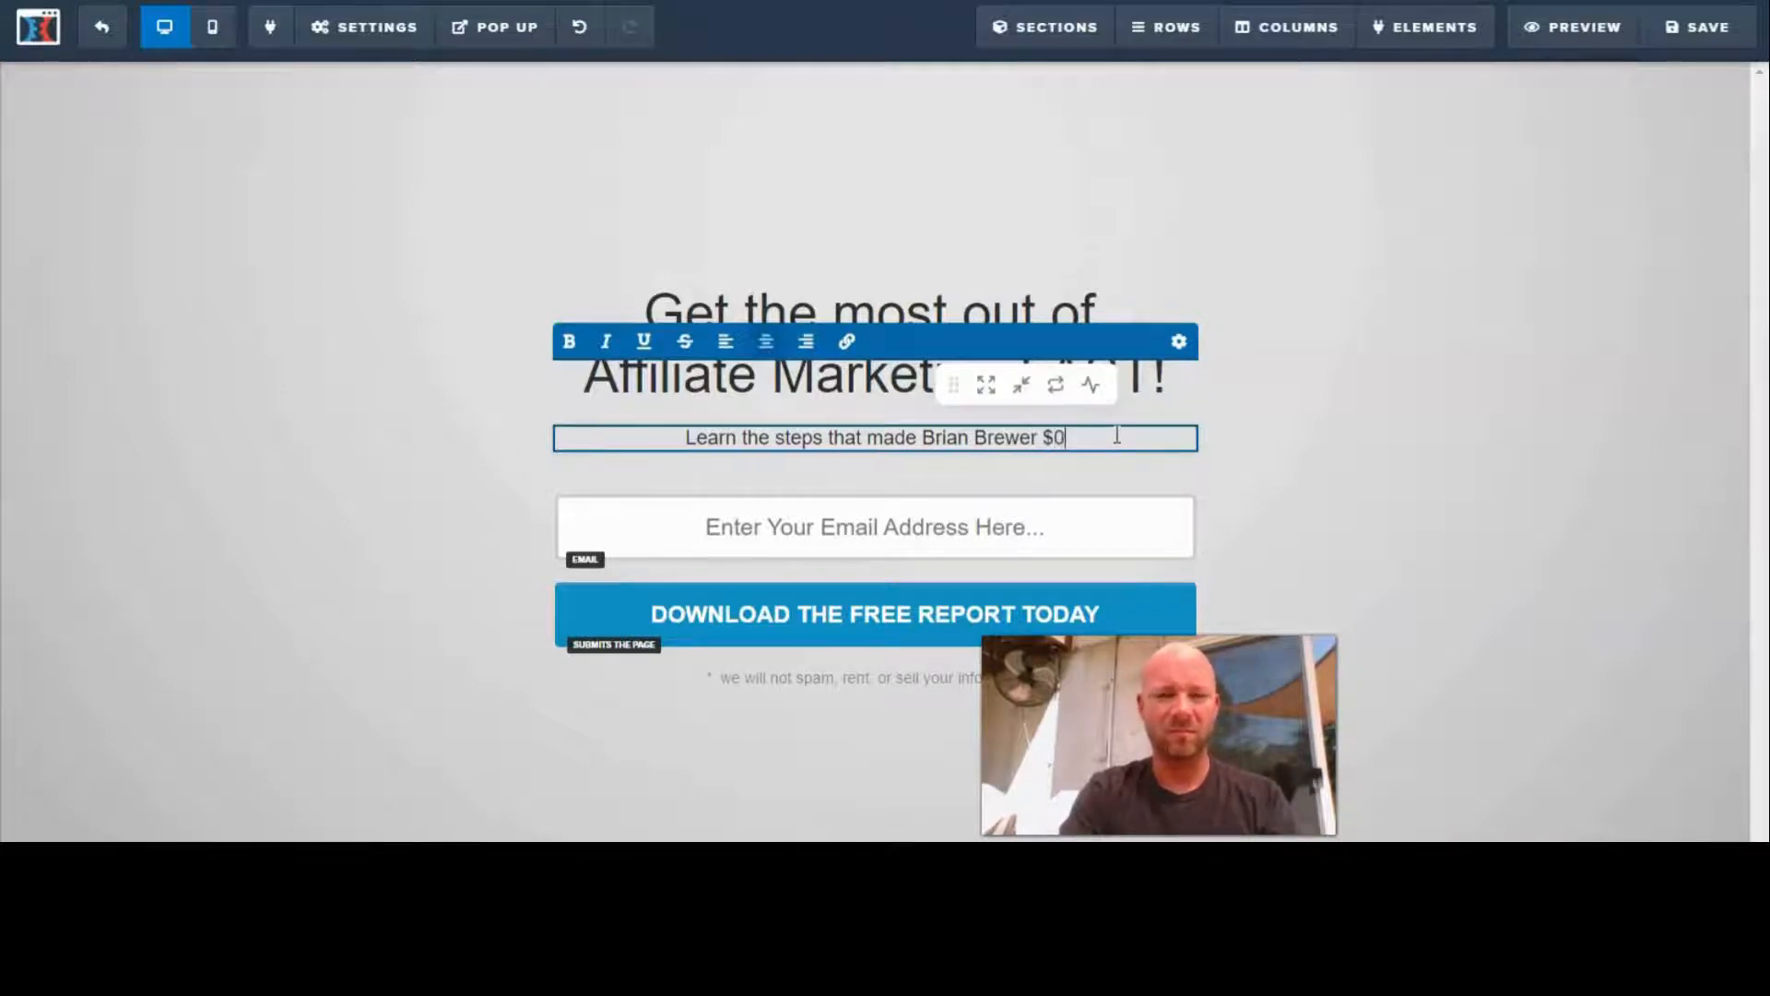
key(BackSpace)
key(BackSpace)
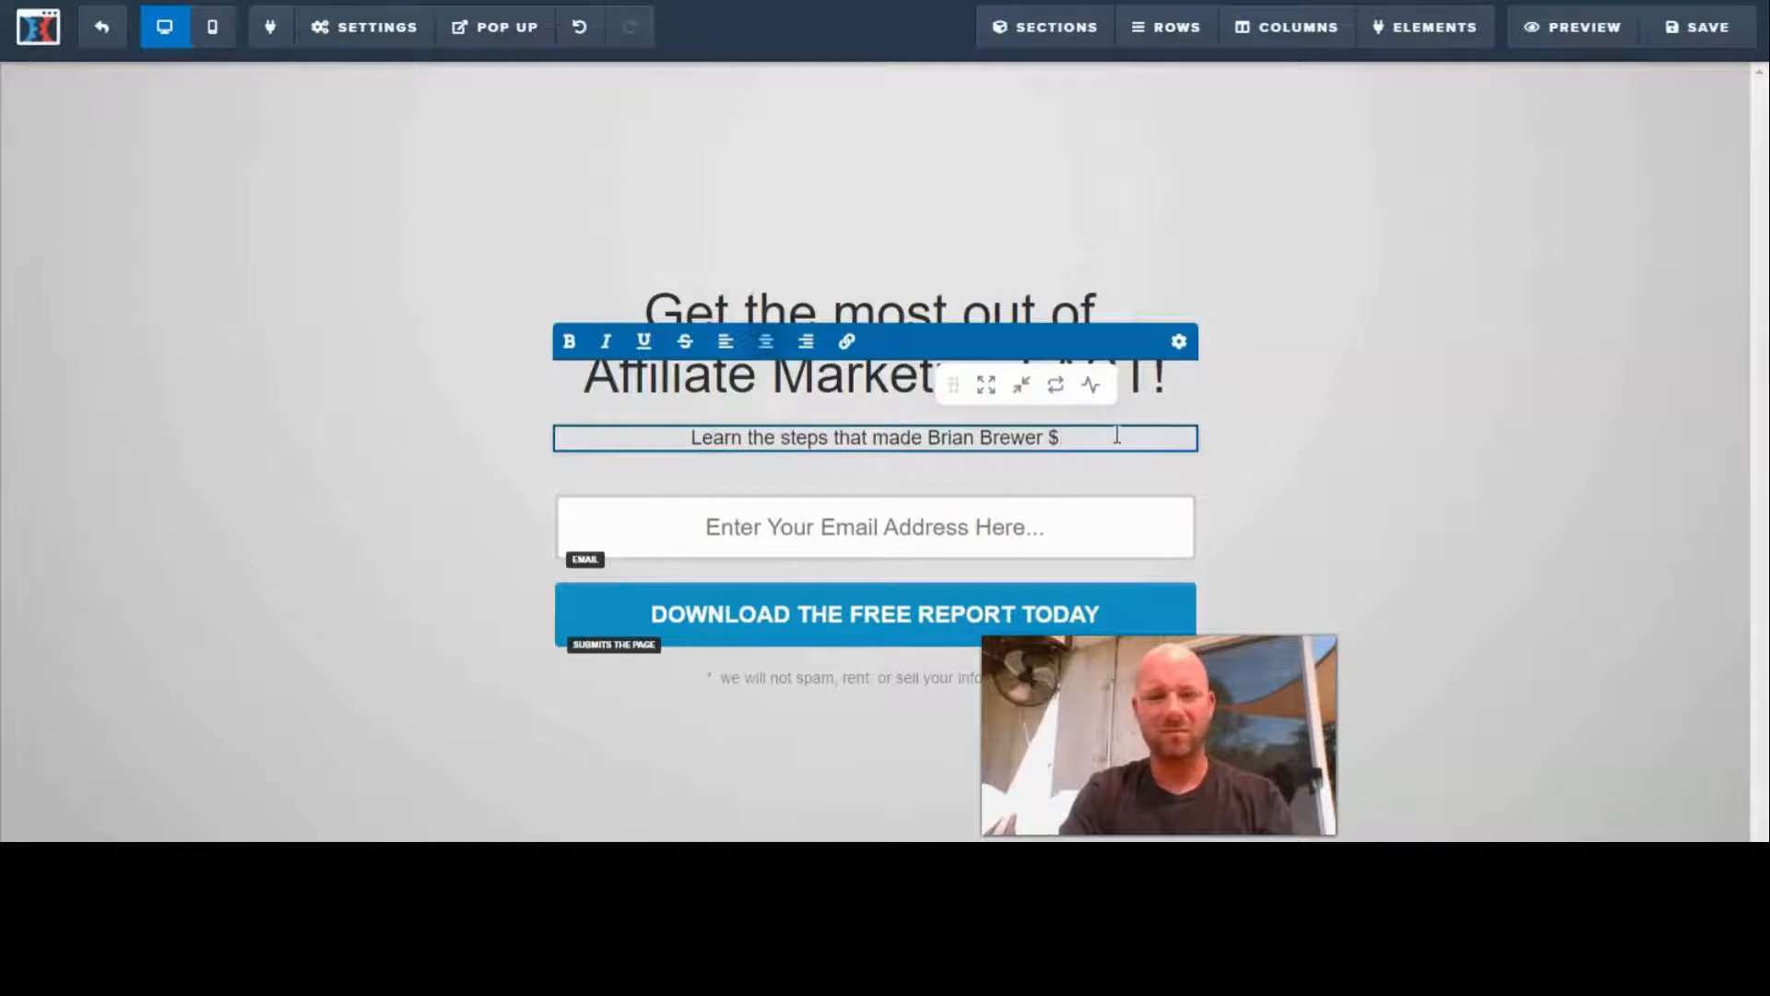
text(400)
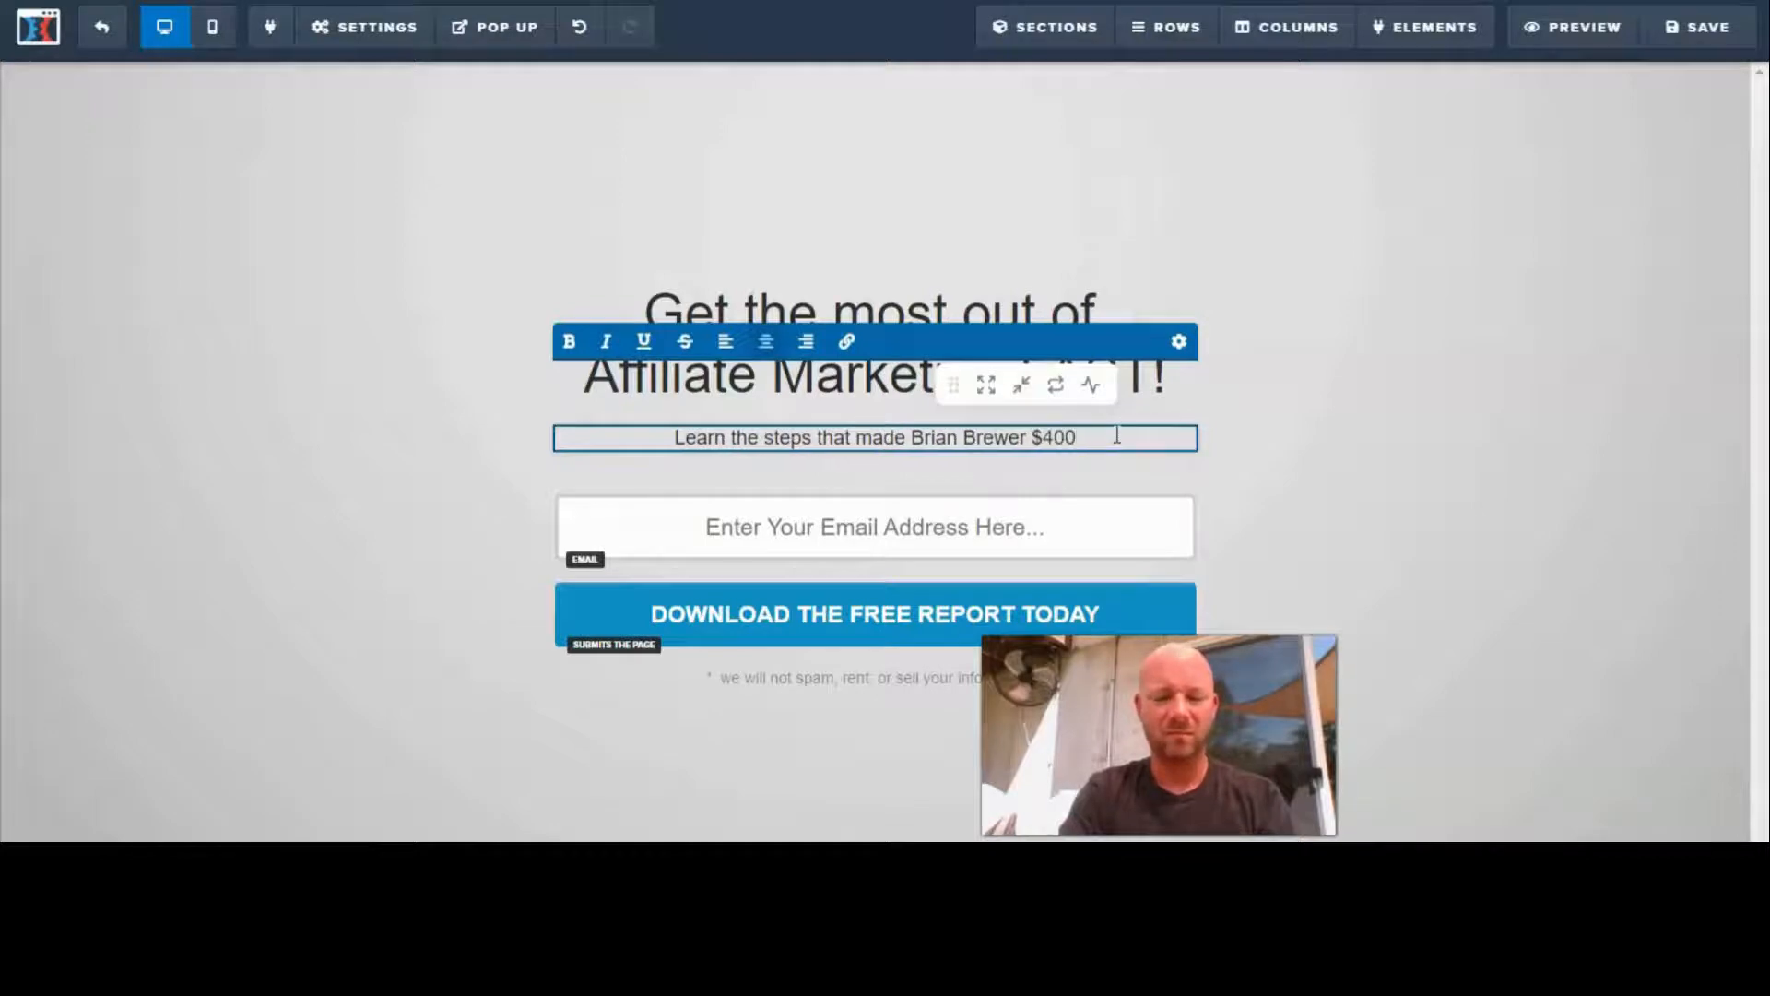
text(,000 las)
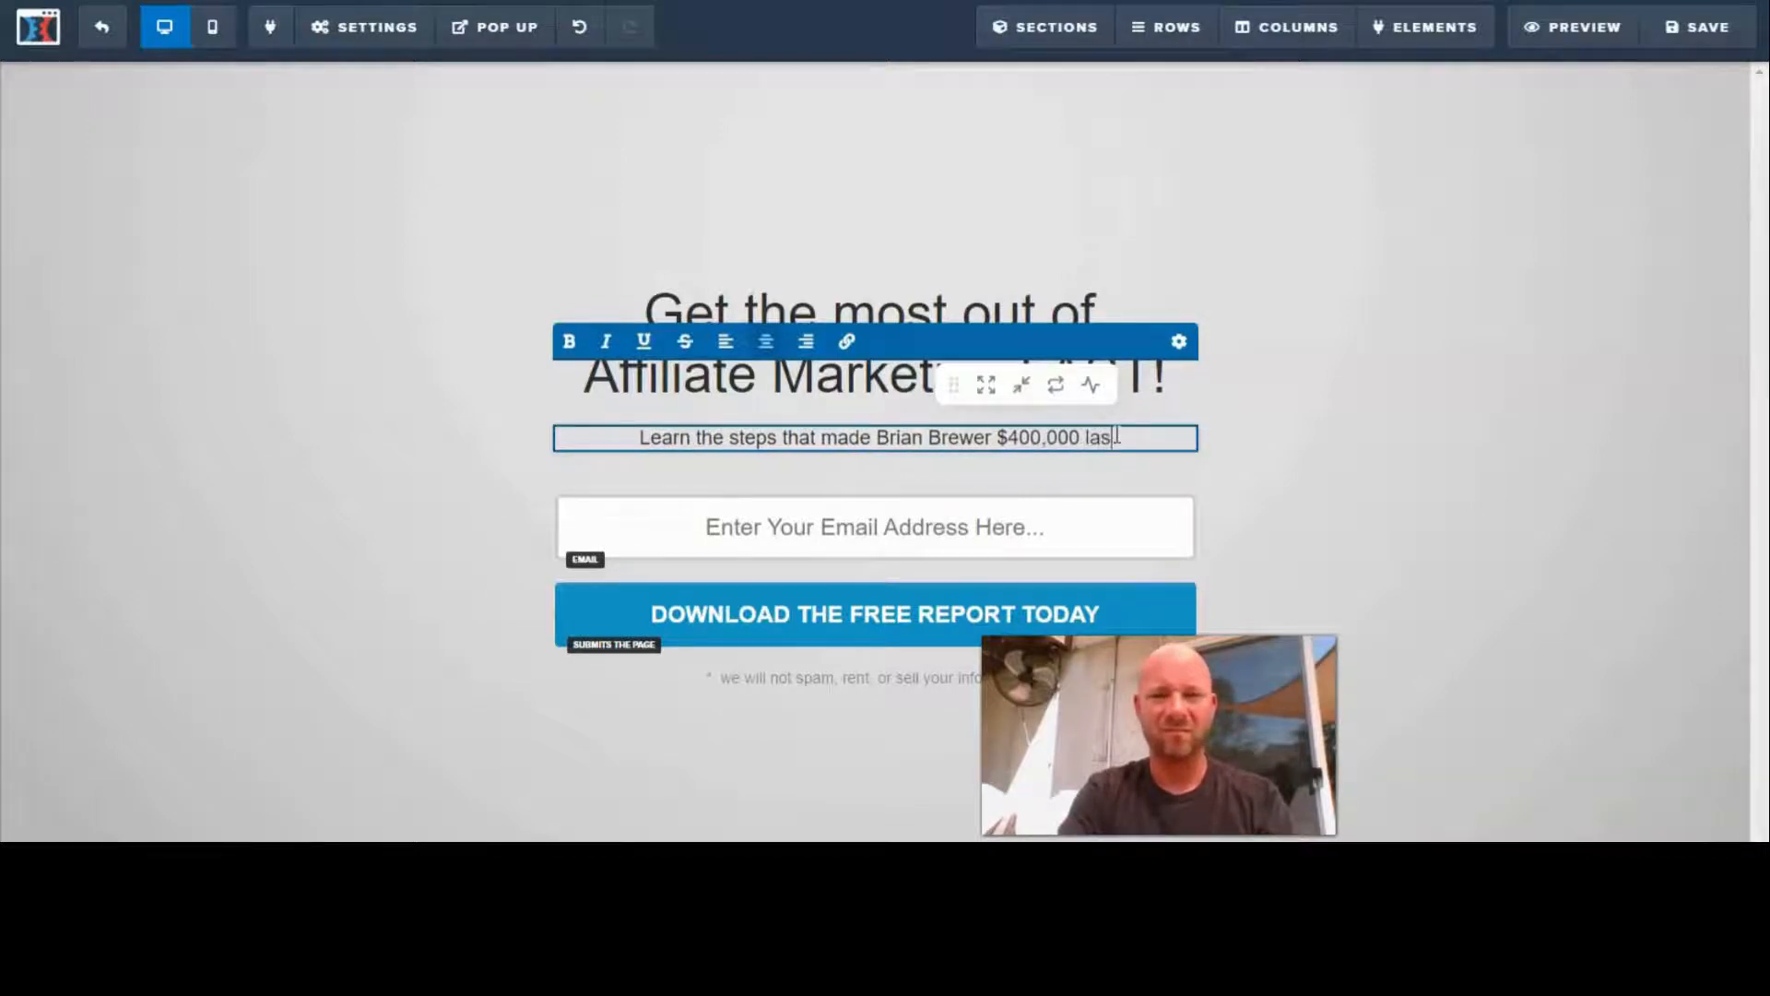
text(t year)
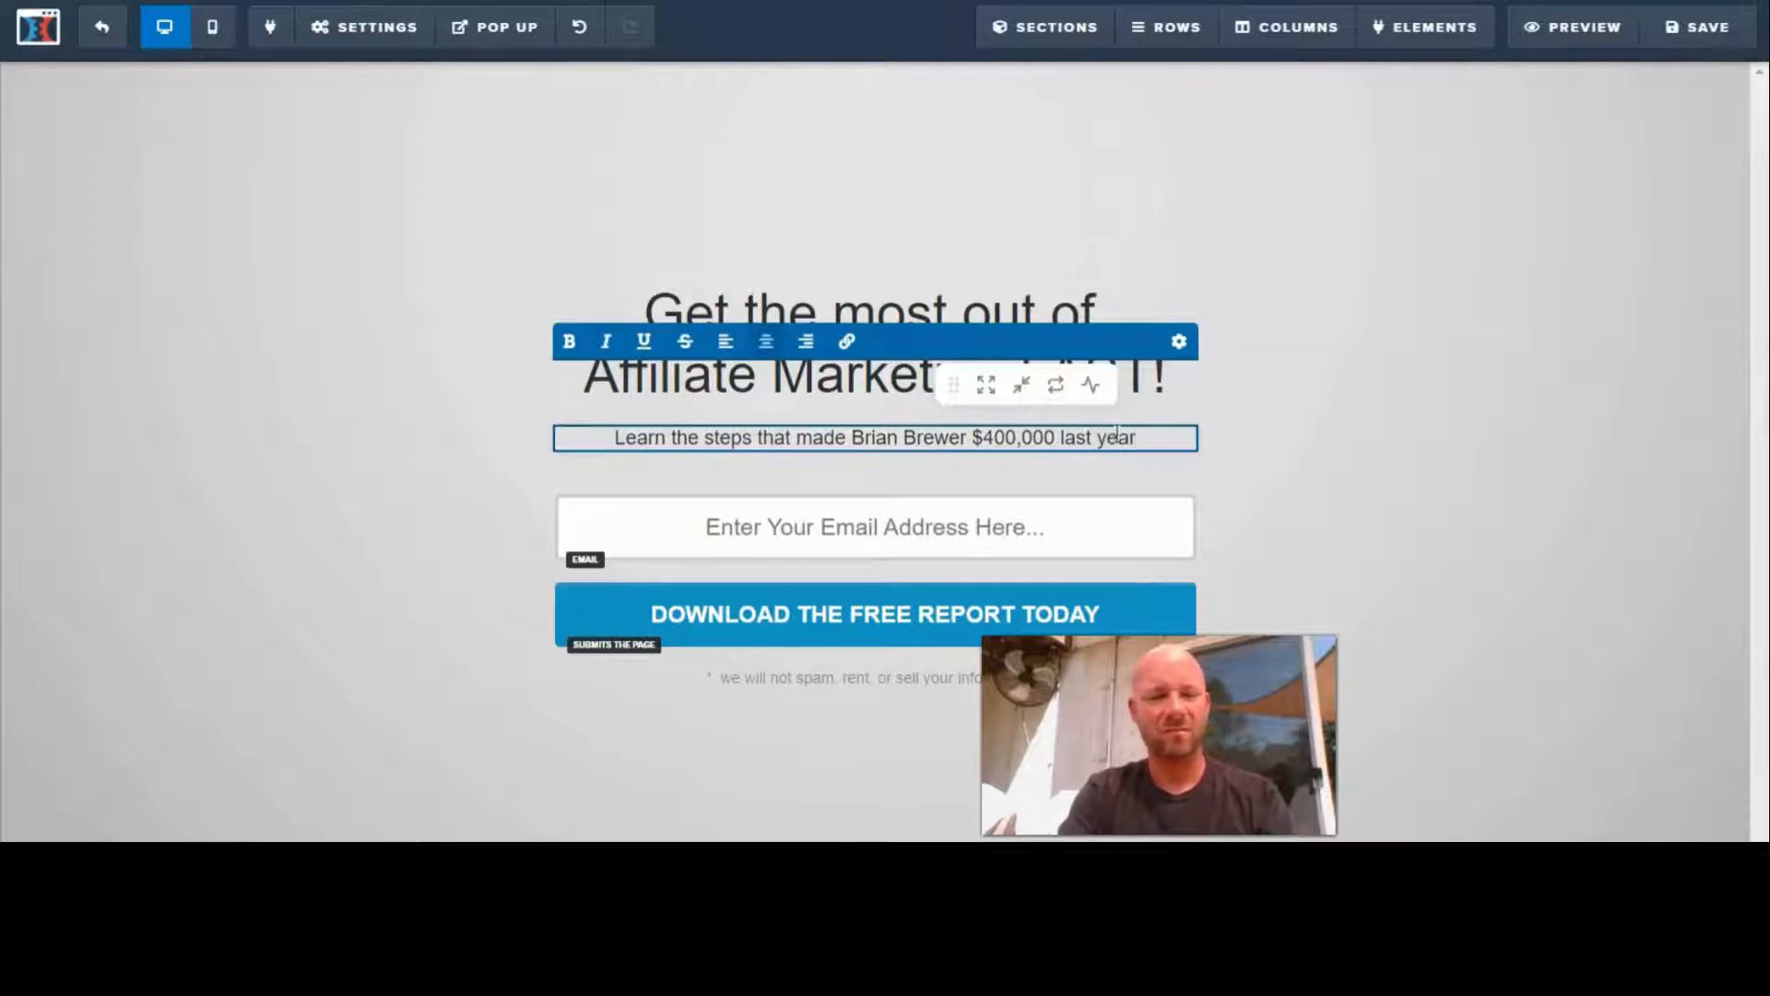
text(!)
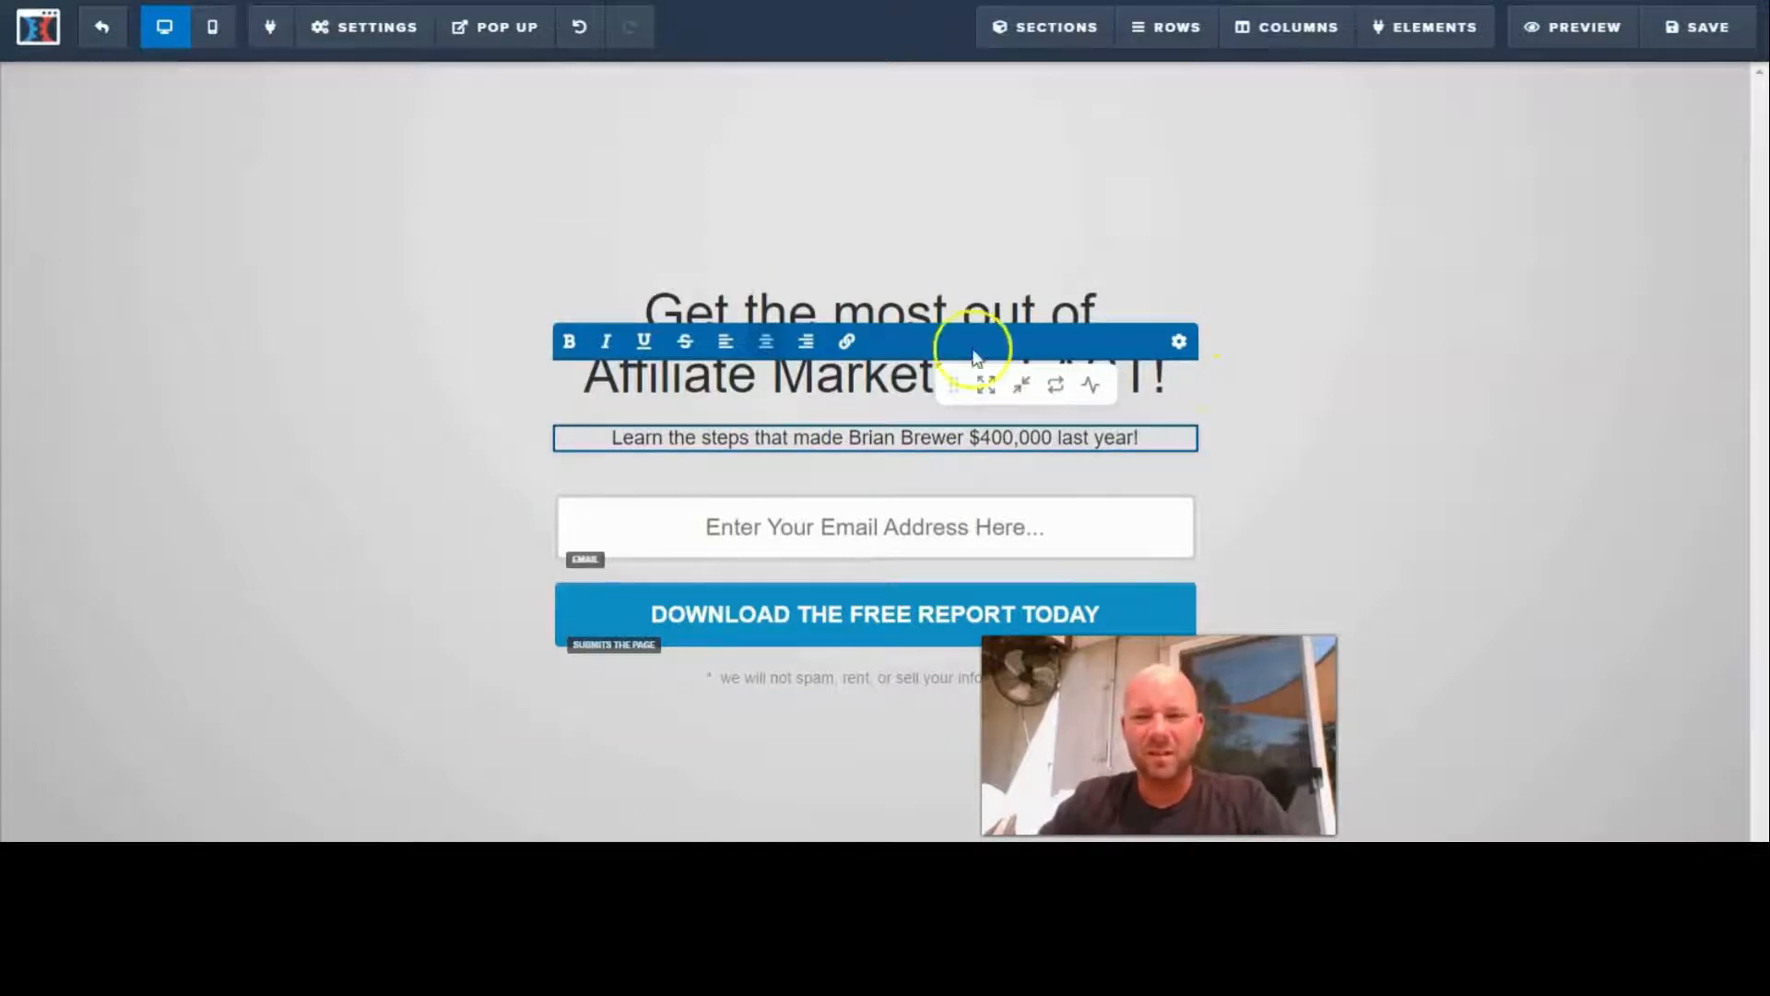
click(1430, 391)
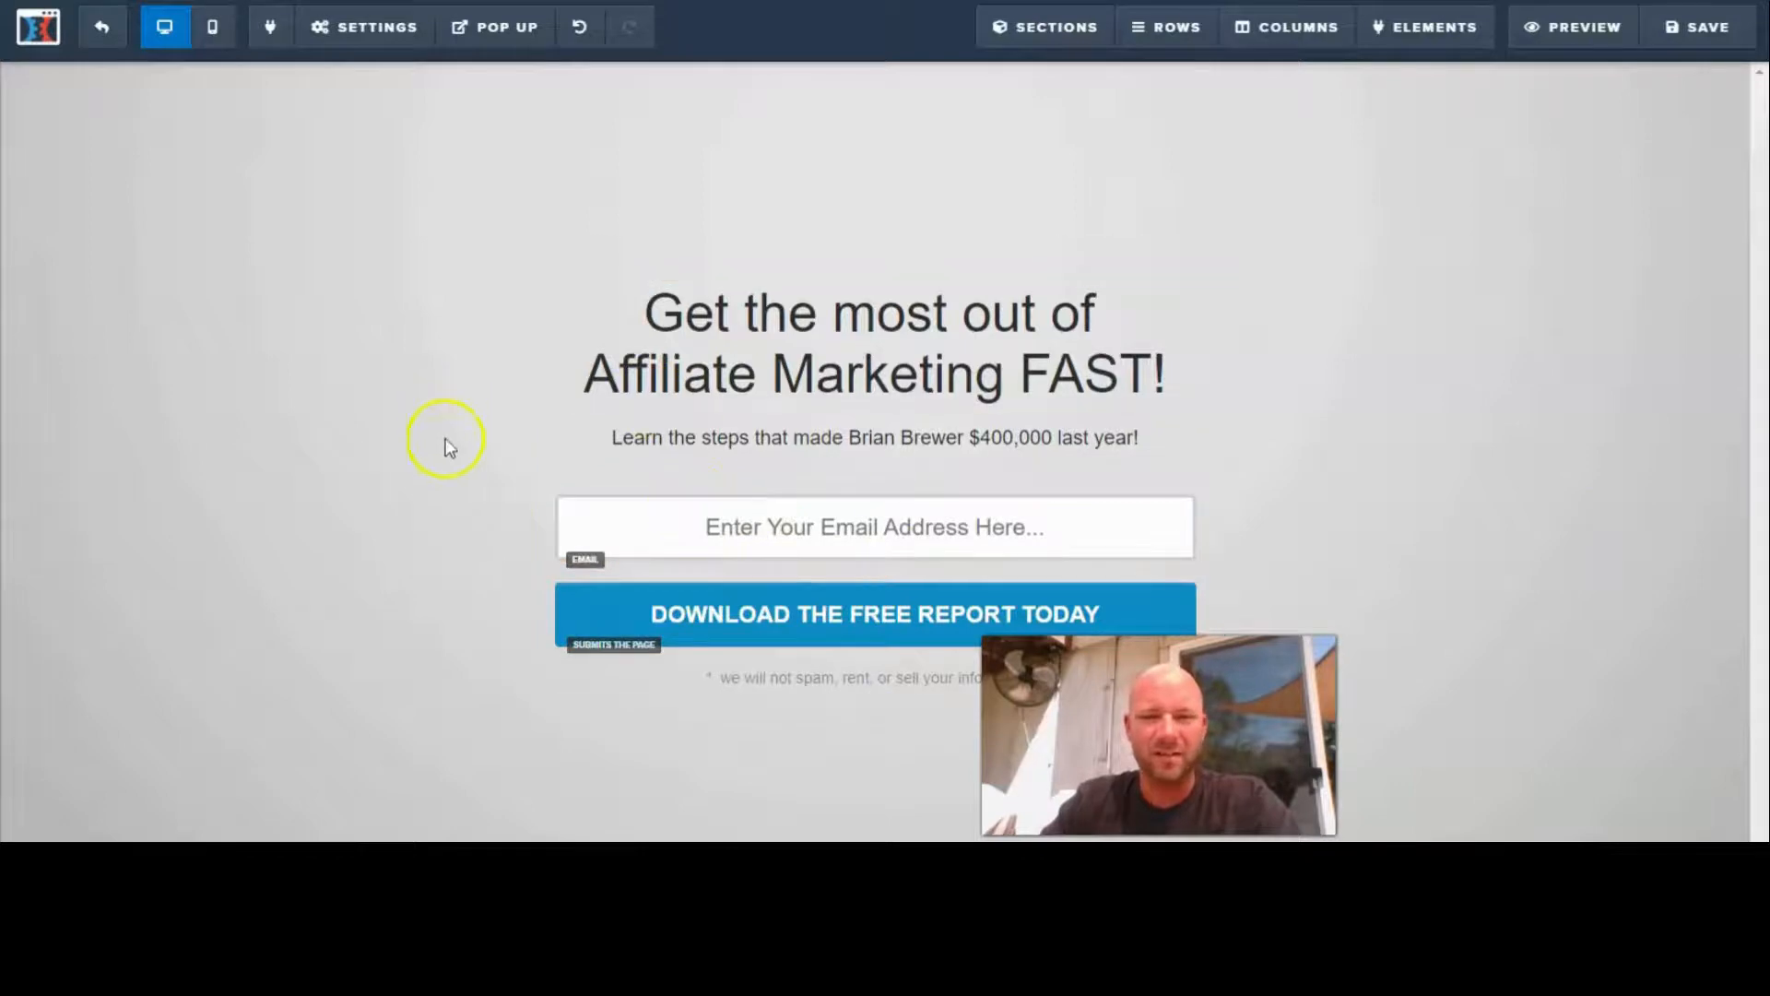
click(1704, 29)
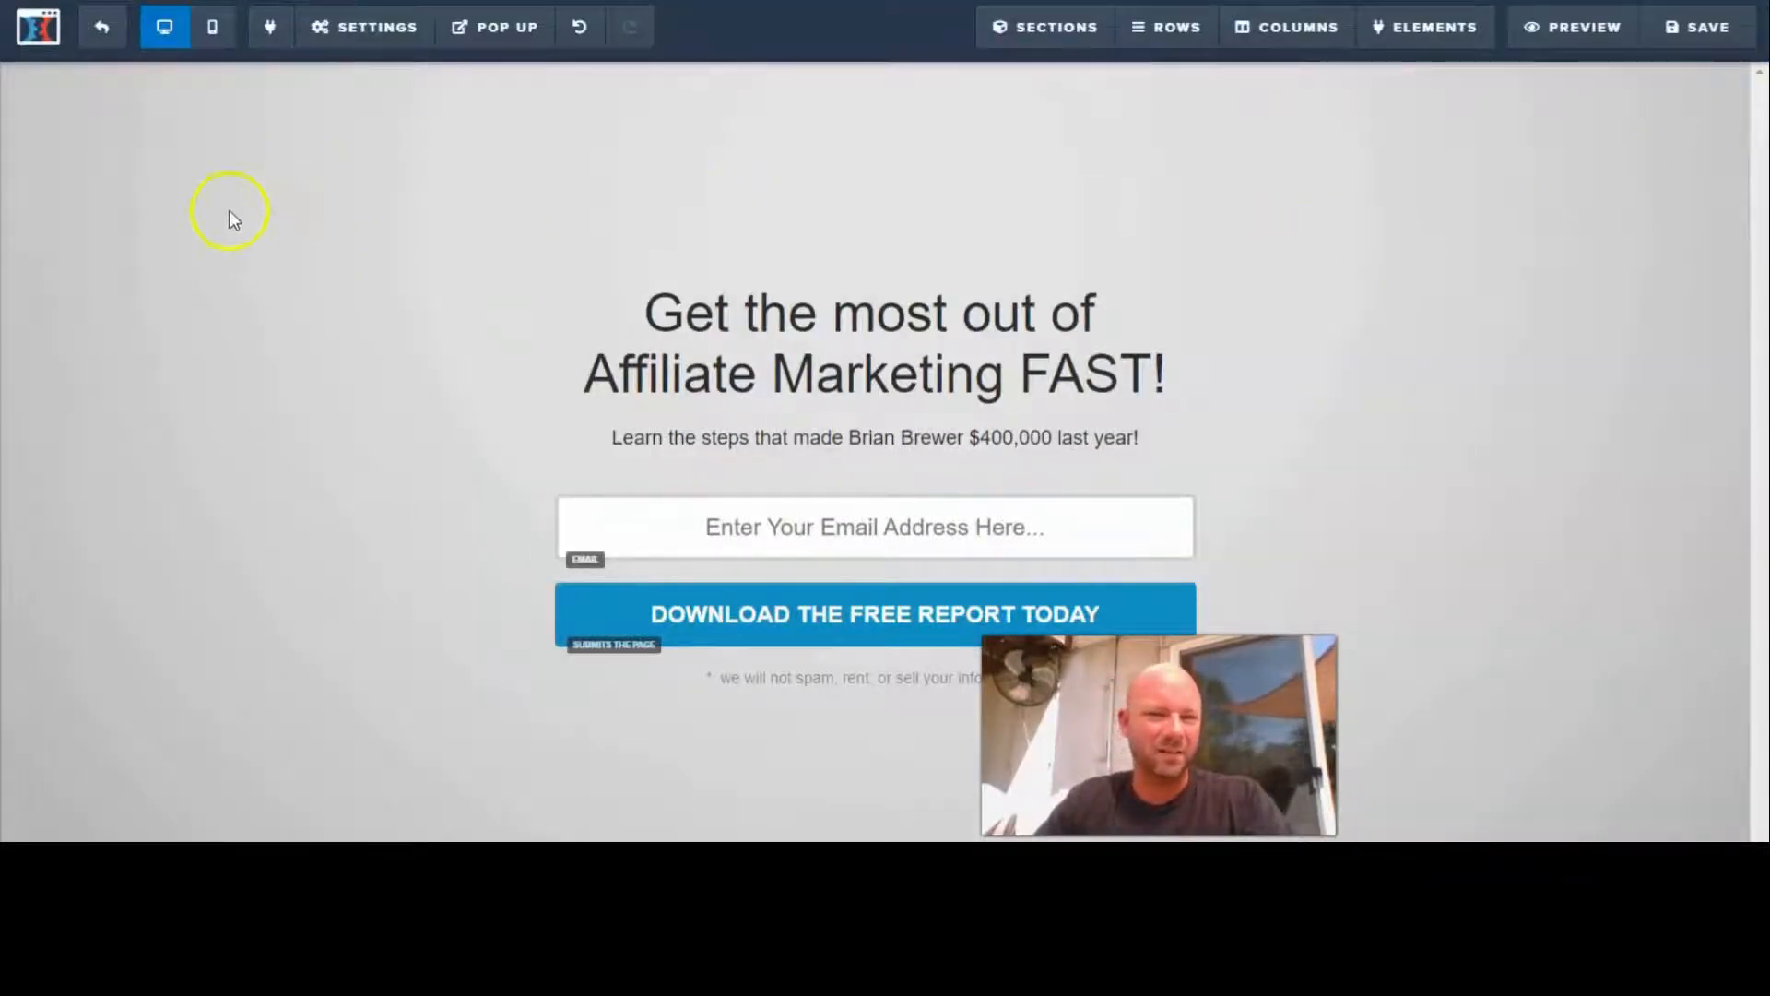
- Add an Input form element between the email field and the submit button
click(865, 557)
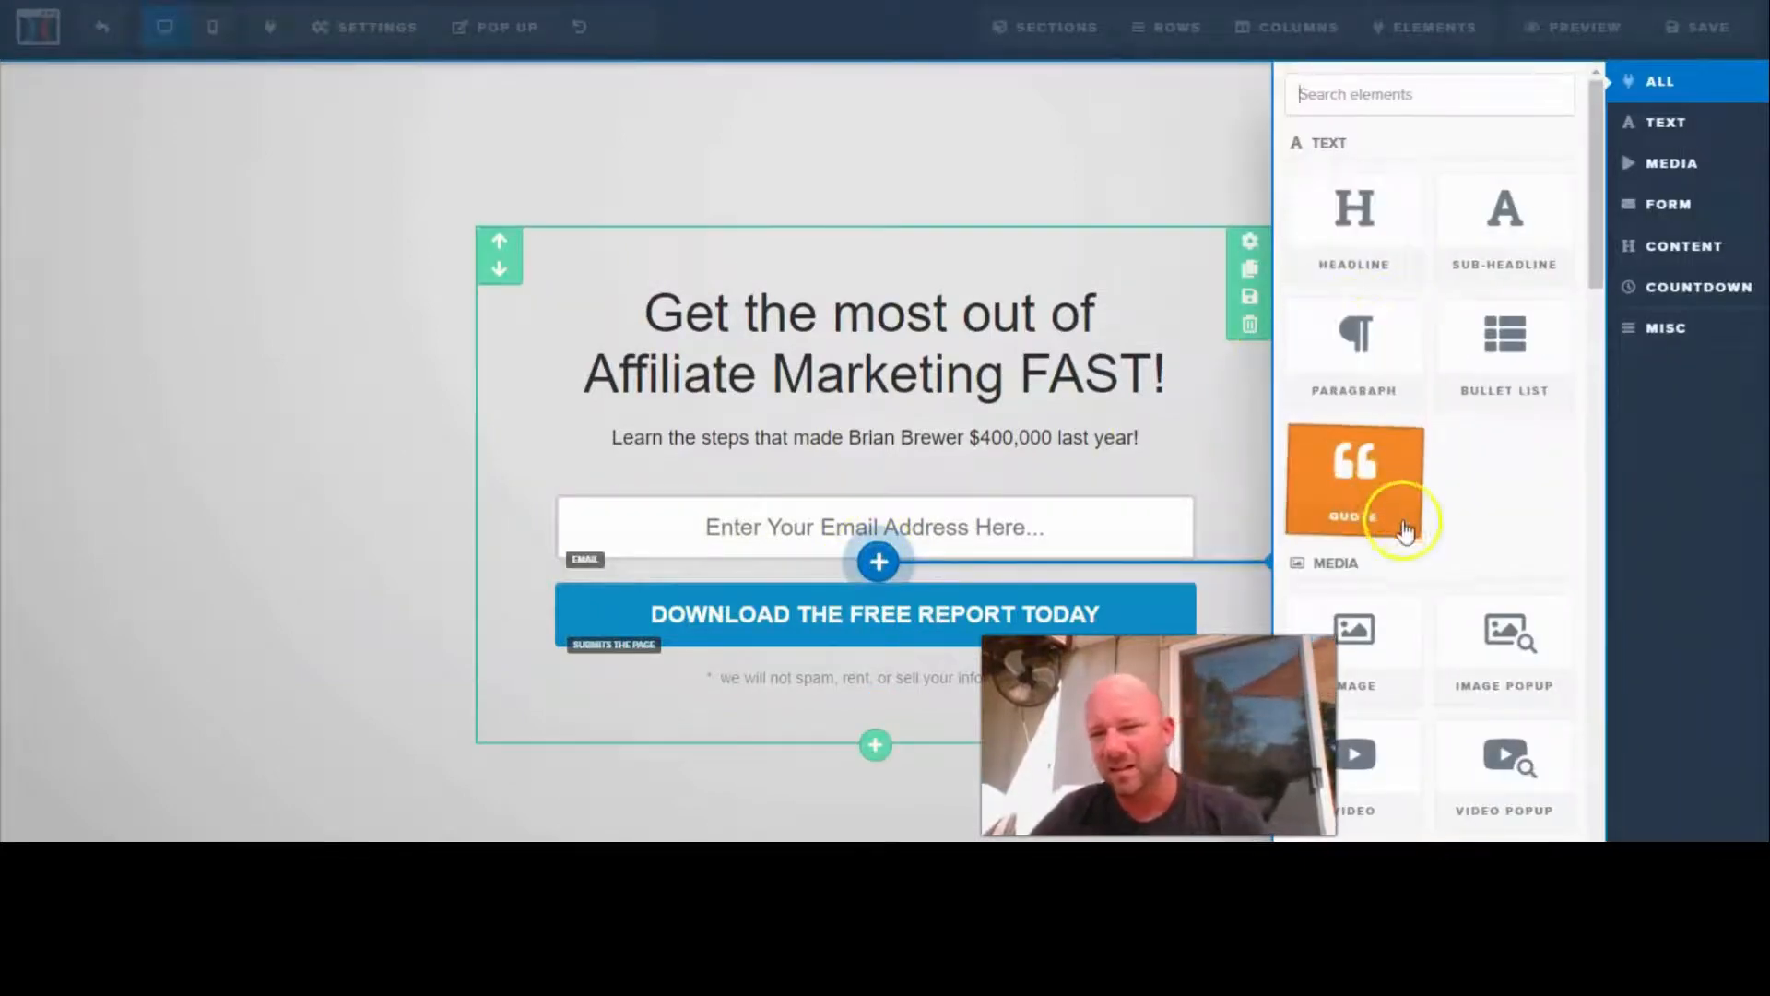
scroll(1462, 617, down, 3)
scroll(1434, 572, down, 4)
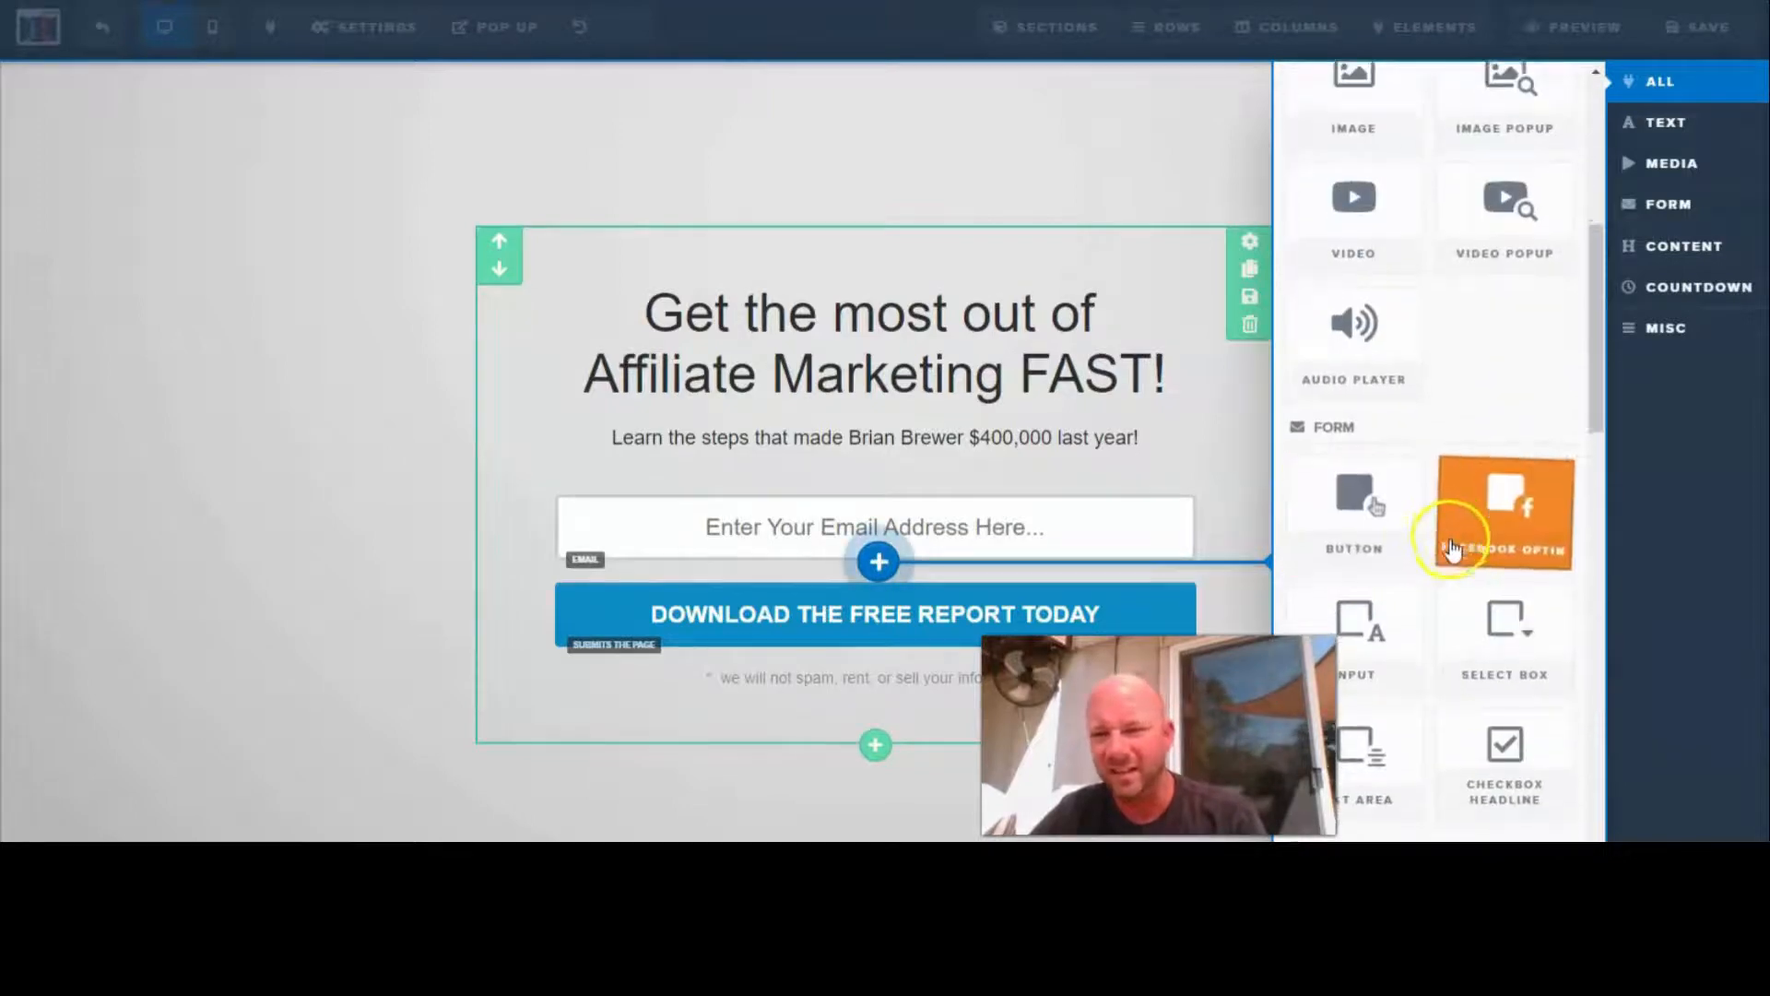
scroll(1433, 533, down, 3)
scroll(1434, 539, down, 3)
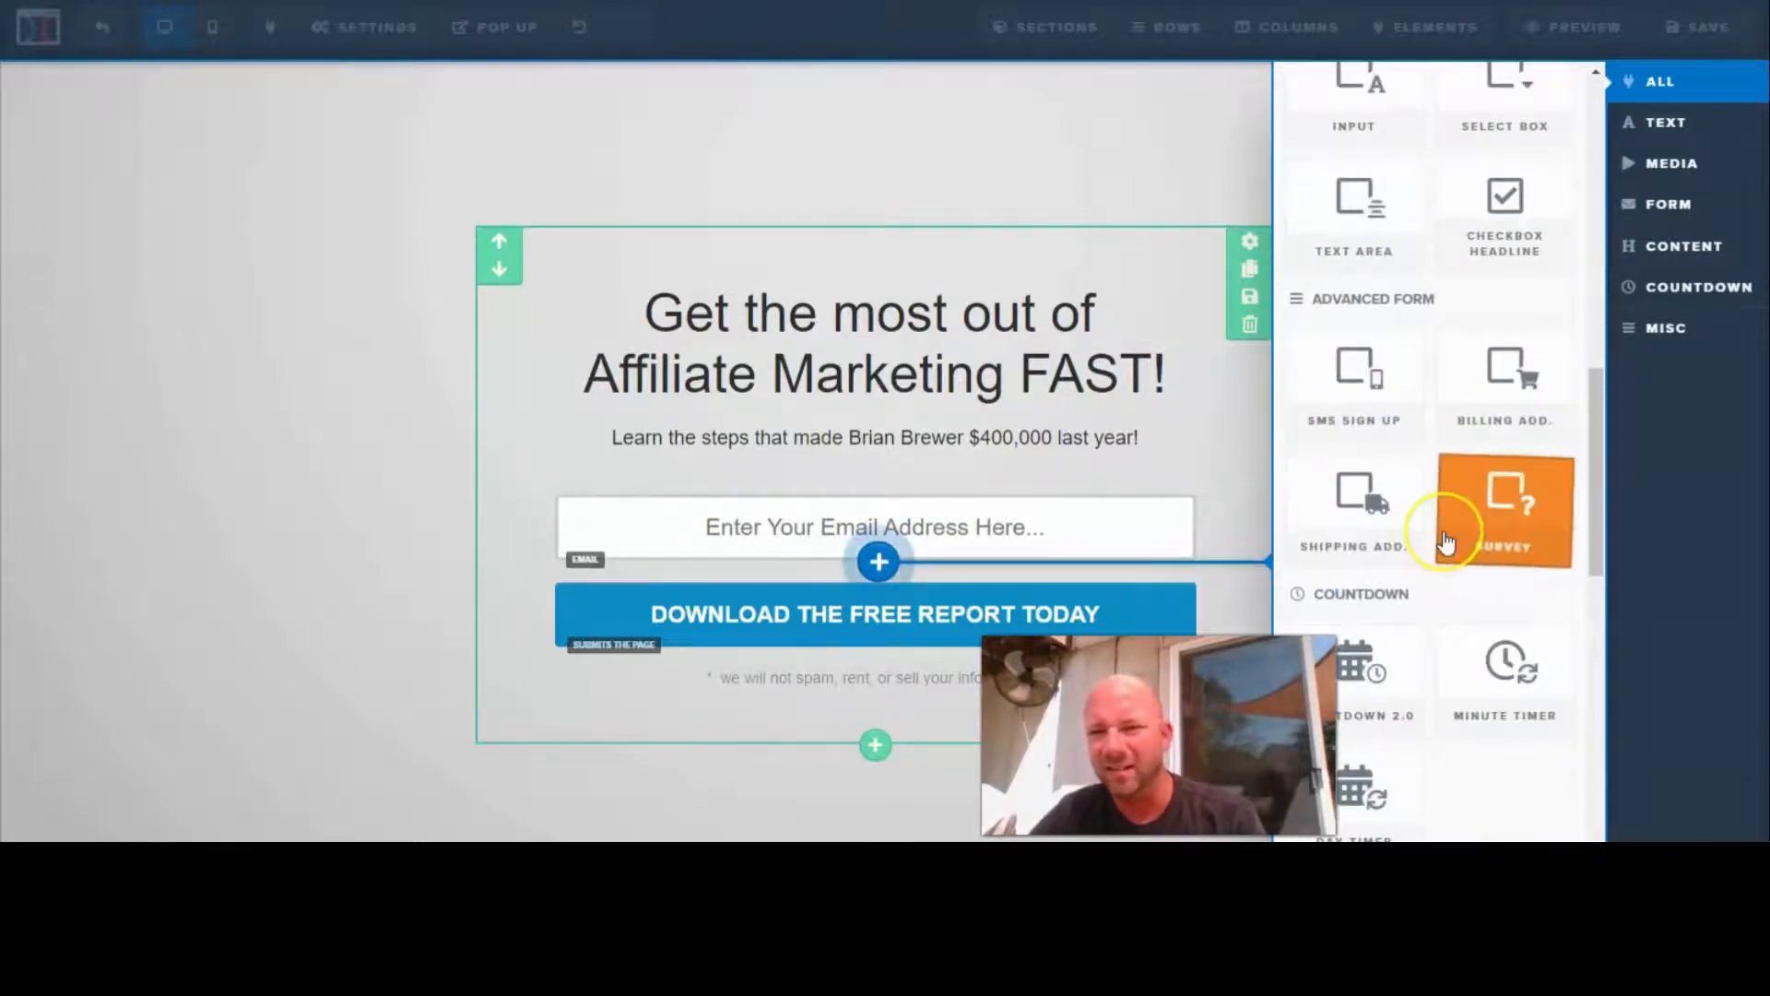
scroll(1446, 542, down, 3)
scroll(1446, 542, up, 3)
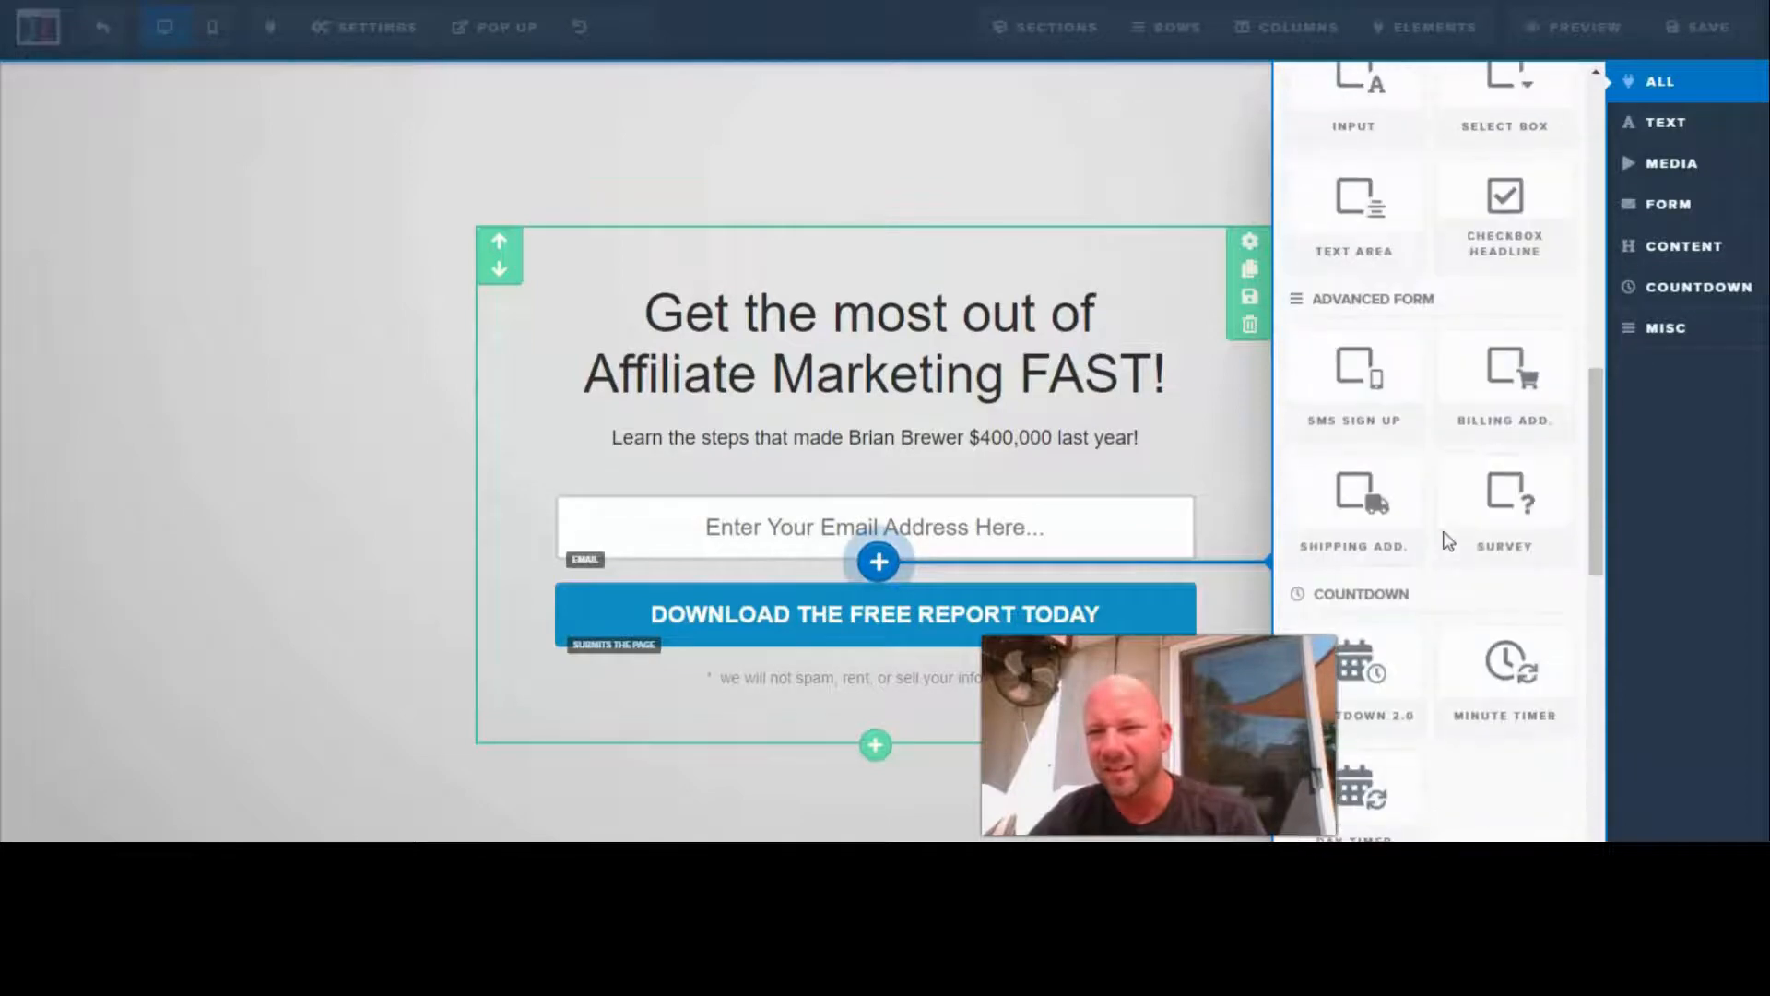
scroll(1445, 542, down, 5)
scroll(1446, 542, down, 4)
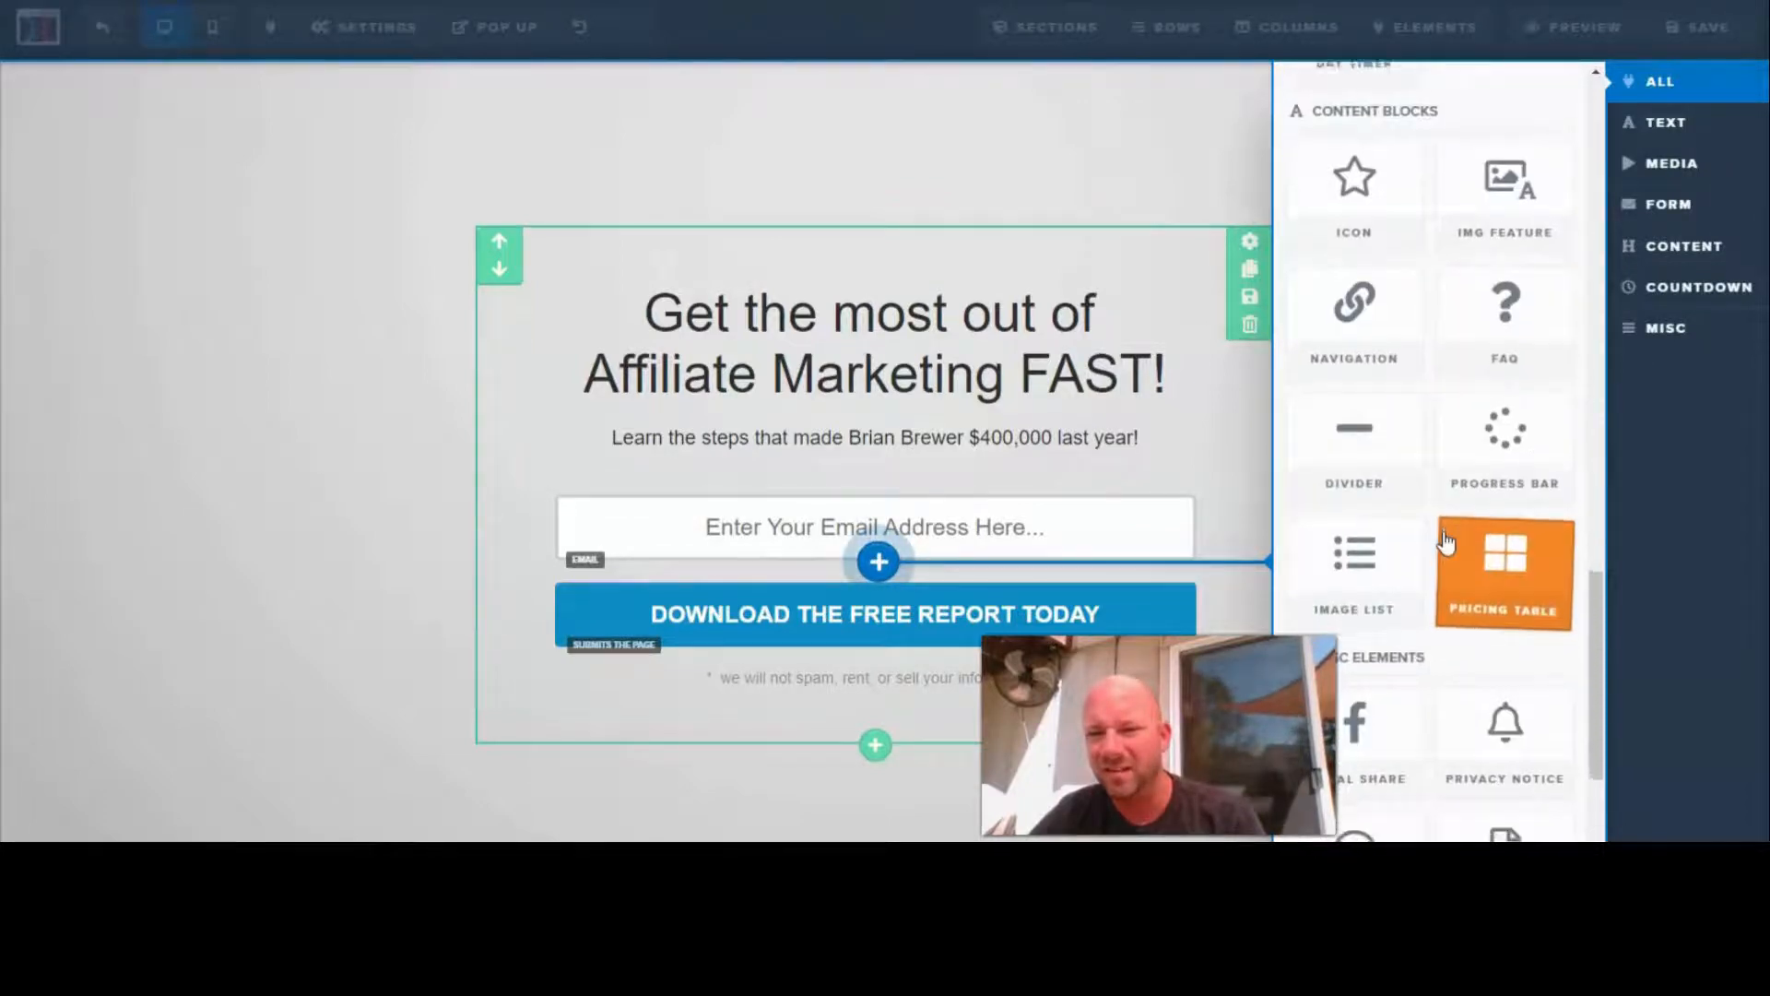
scroll(1446, 542, down, 2)
scroll(1446, 542, up, 6)
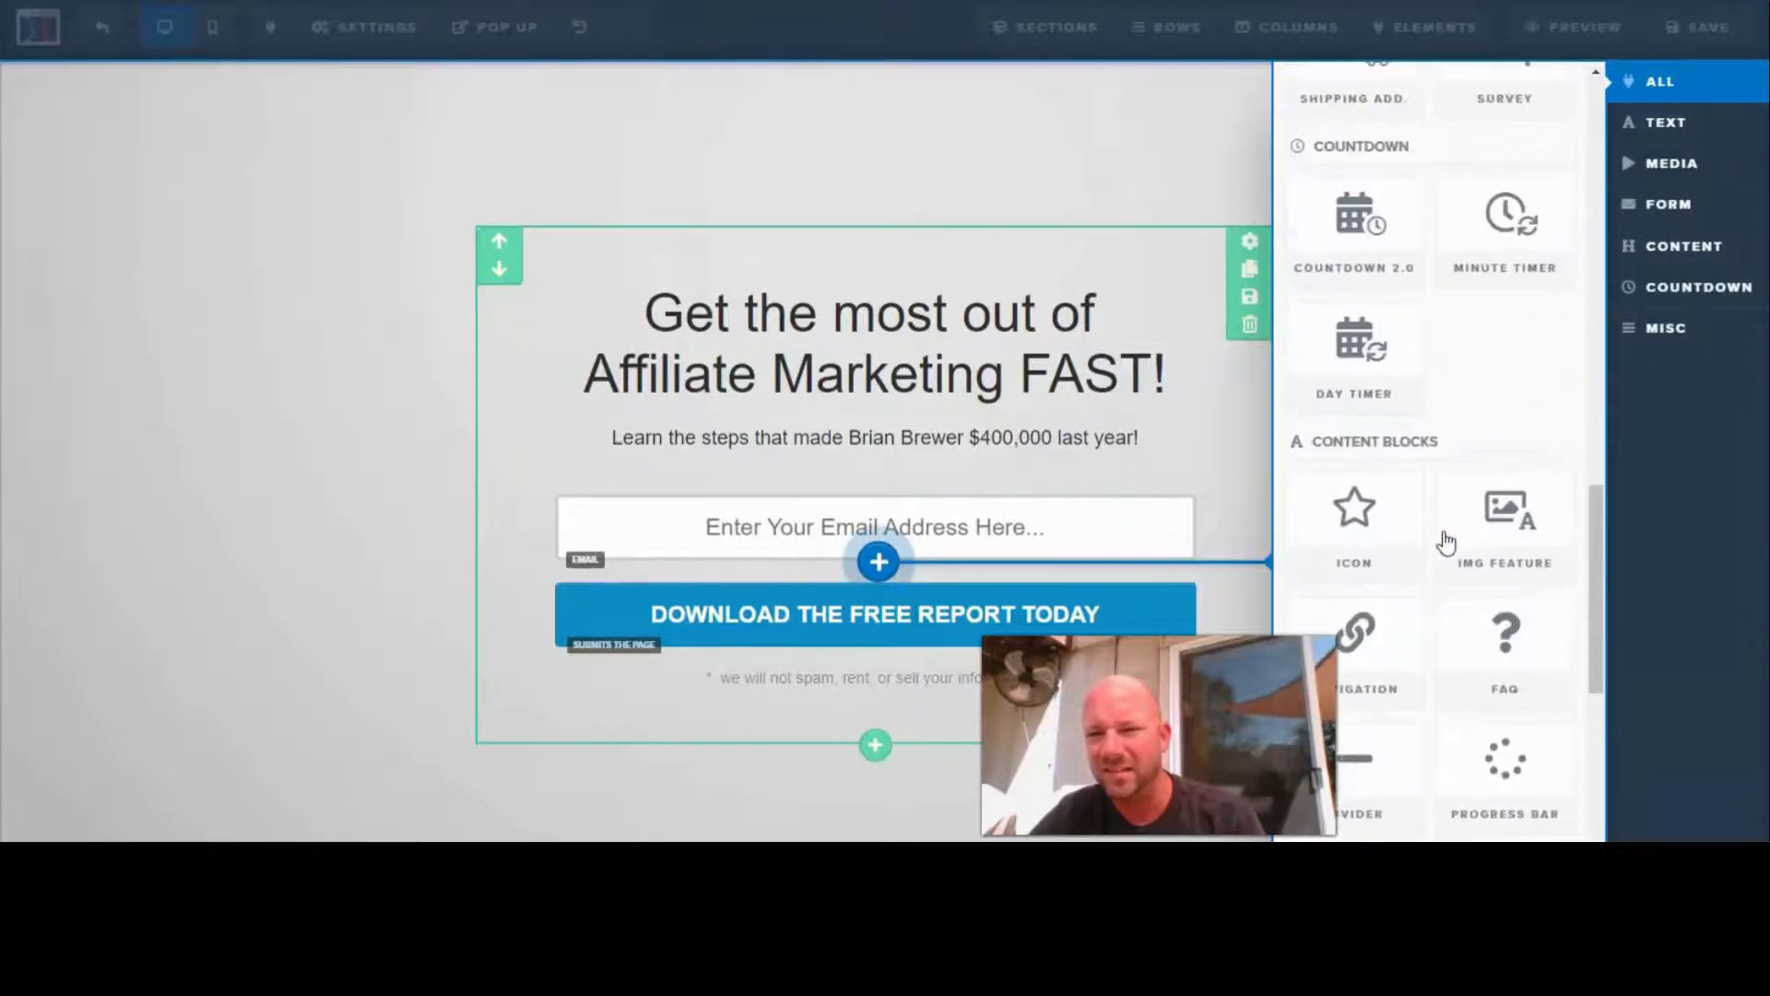
scroll(1446, 542, up, 6)
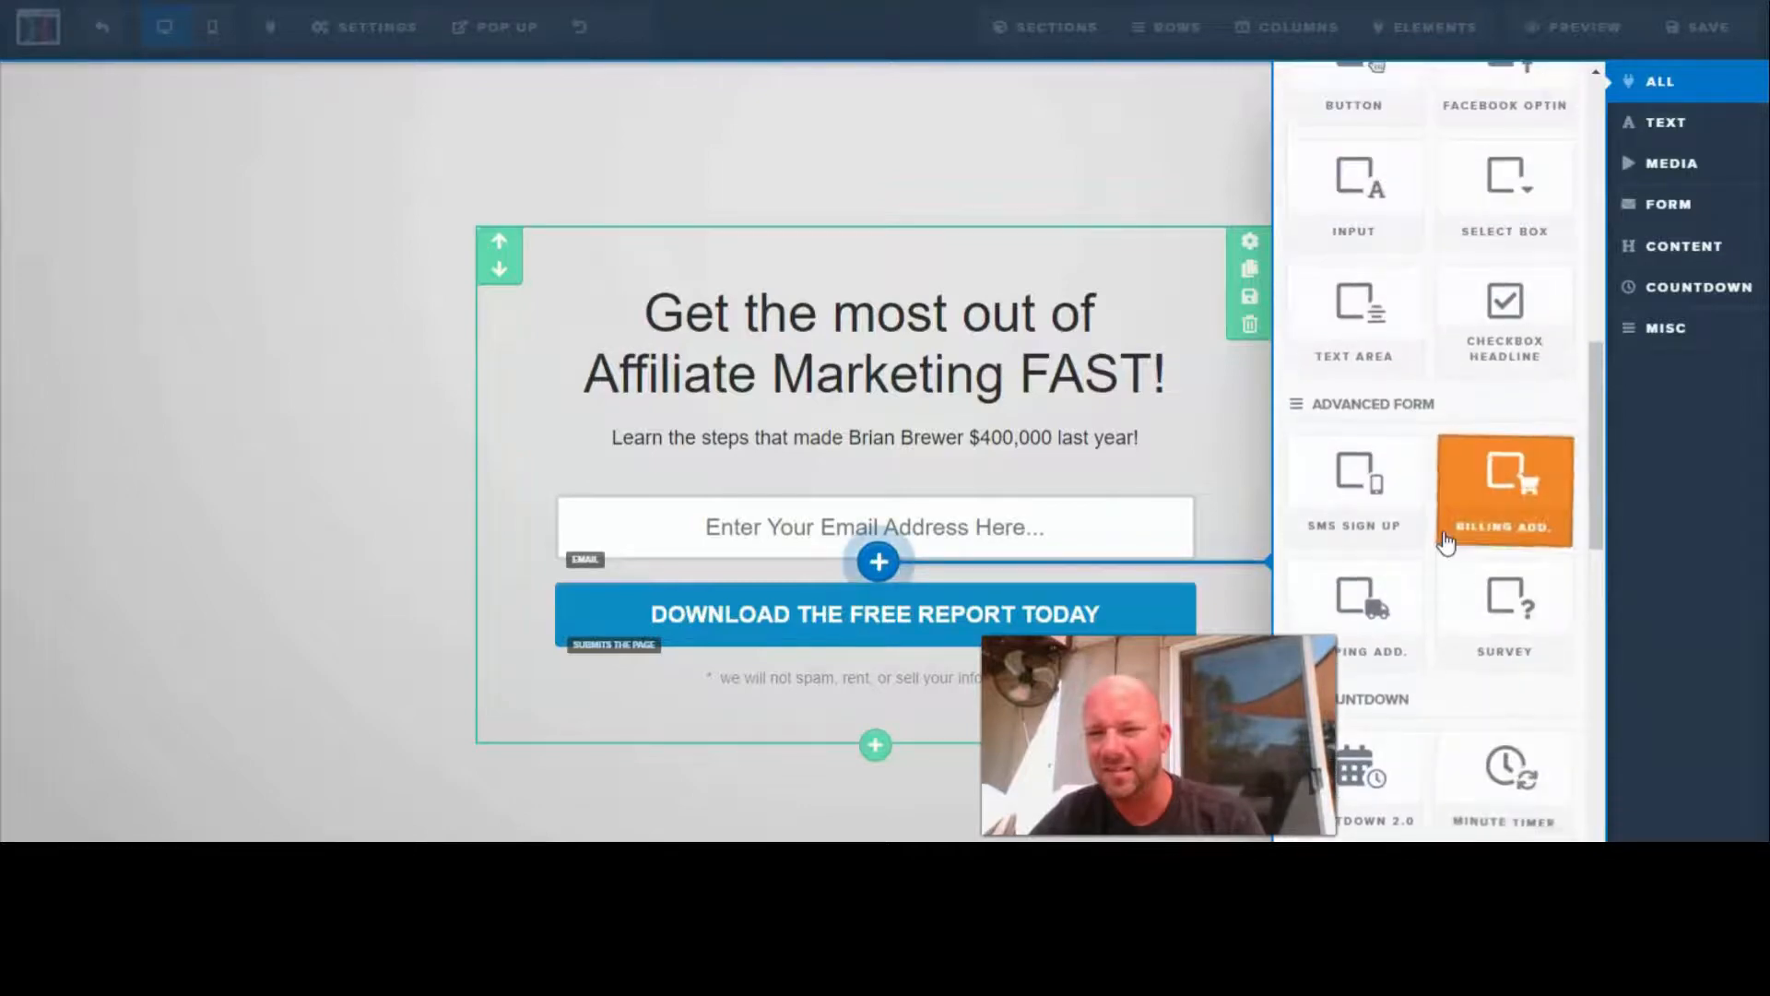
scroll(1446, 542, up, 1)
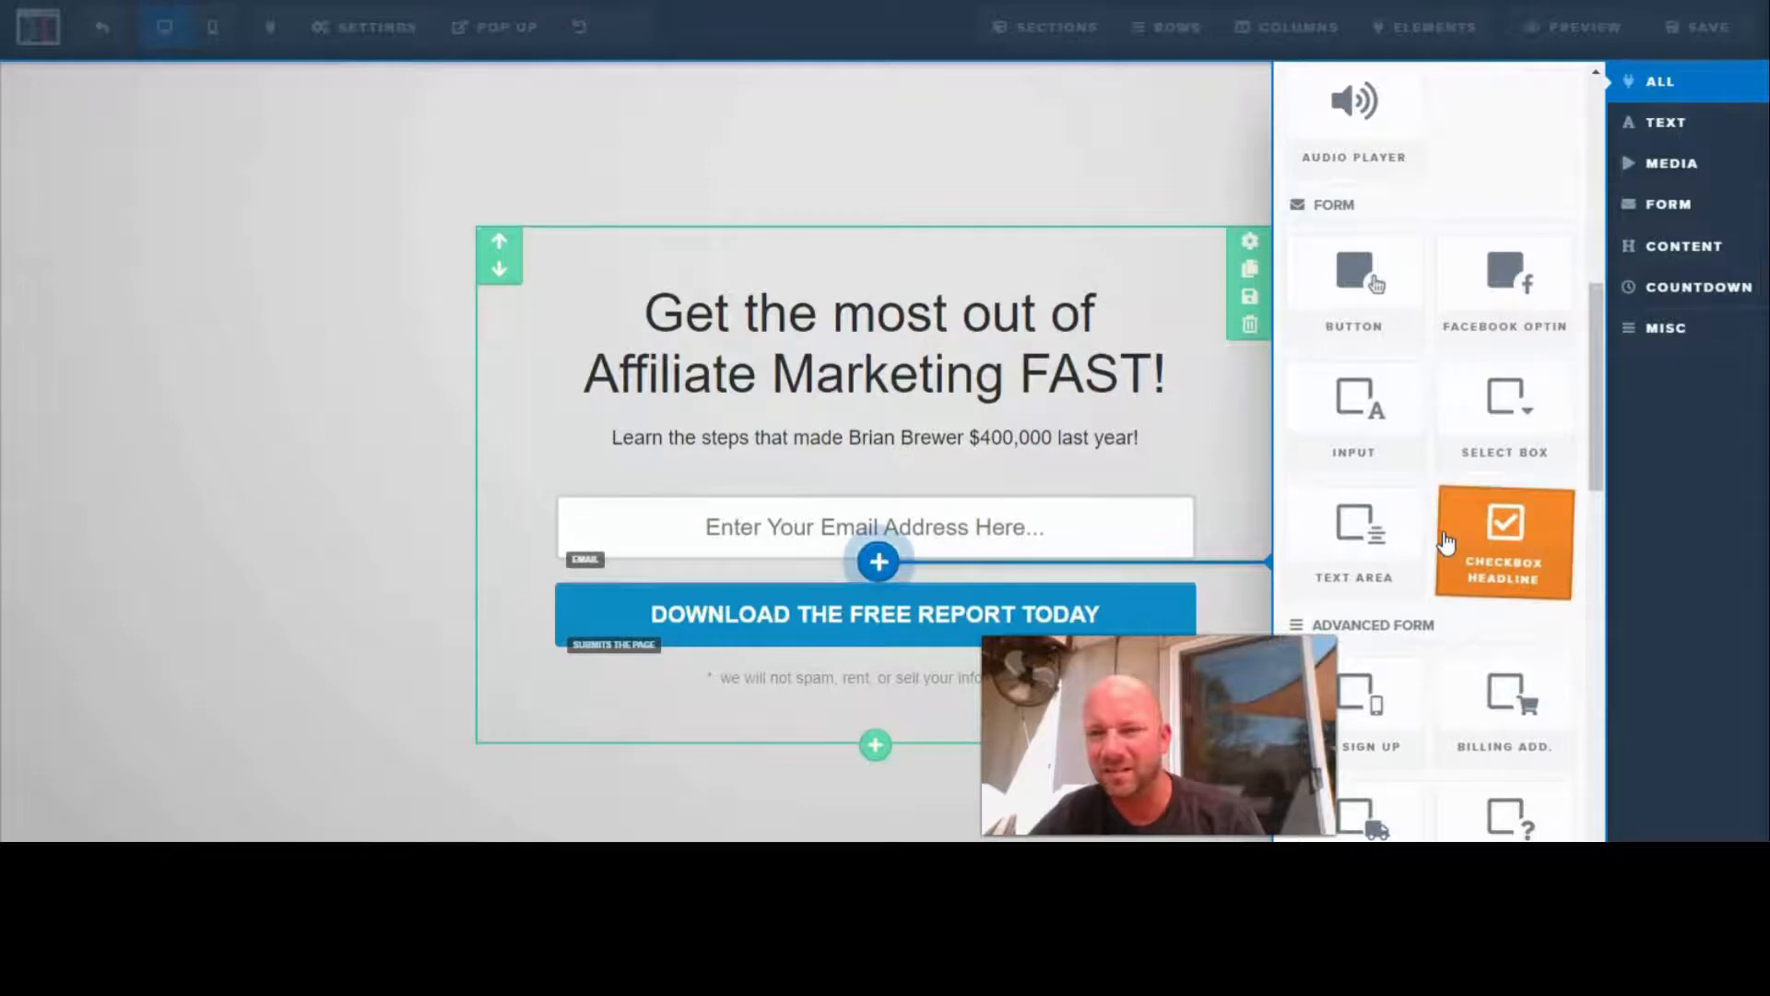
click(1374, 429)
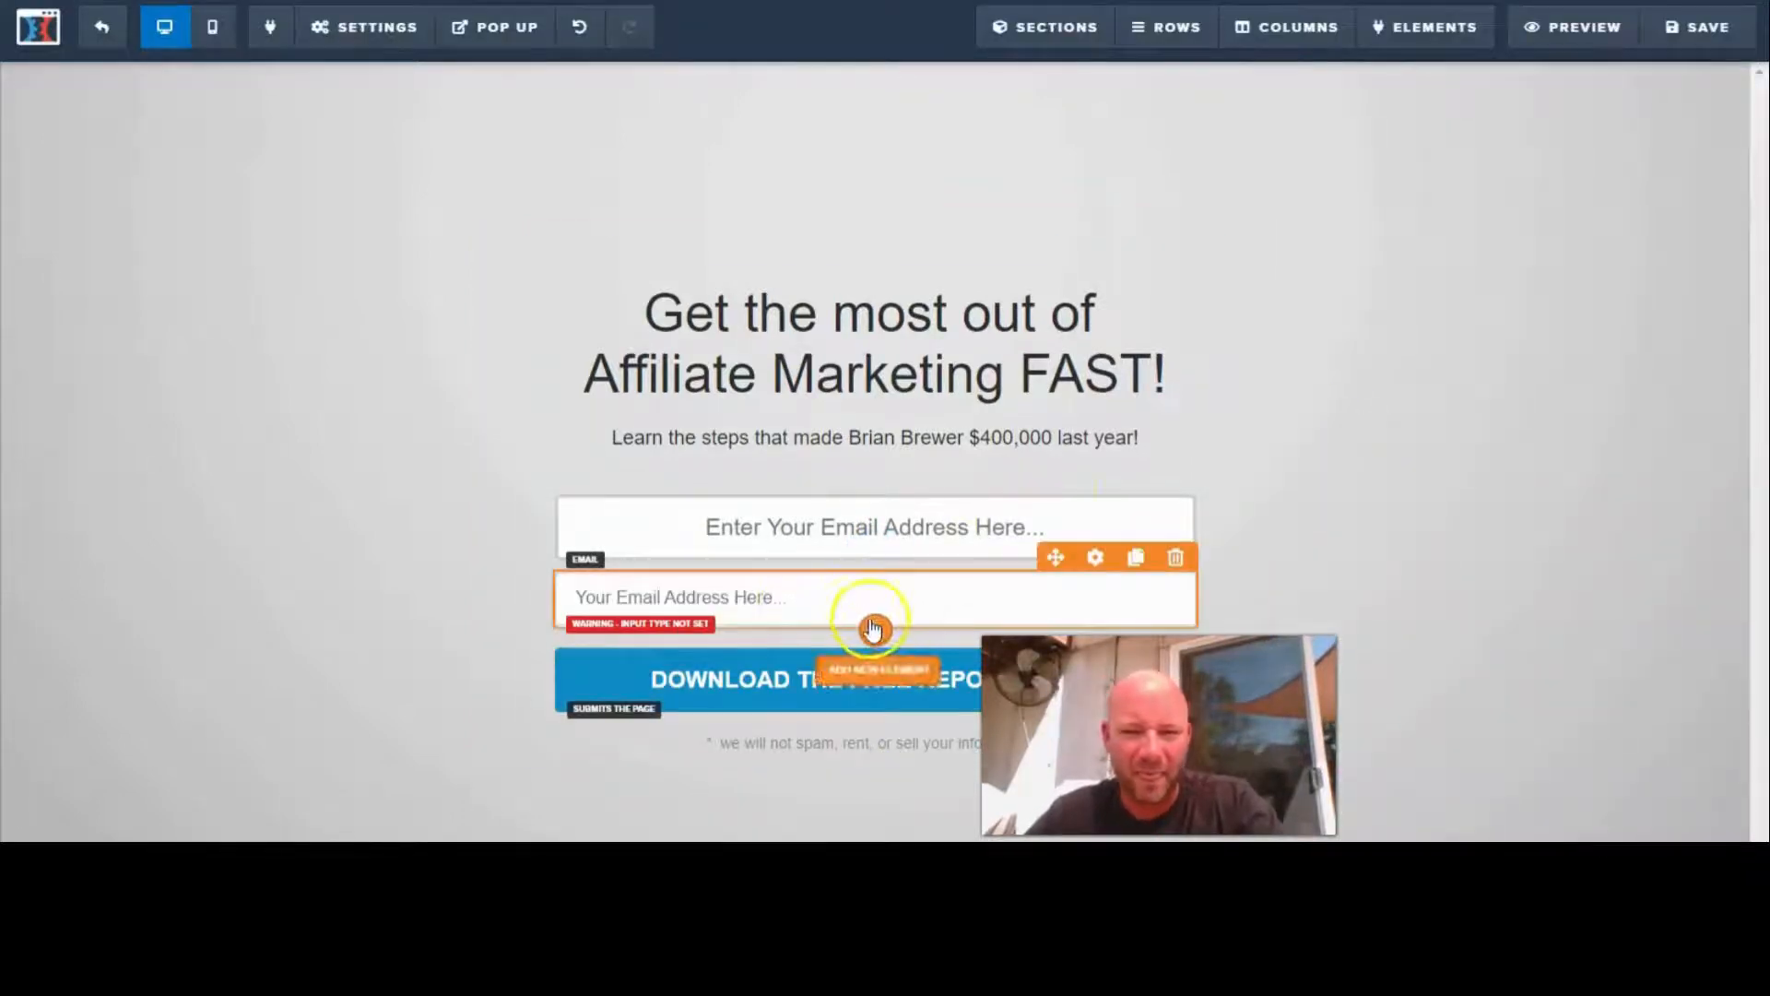
- Set the new input field's type to First Name
click(1097, 560)
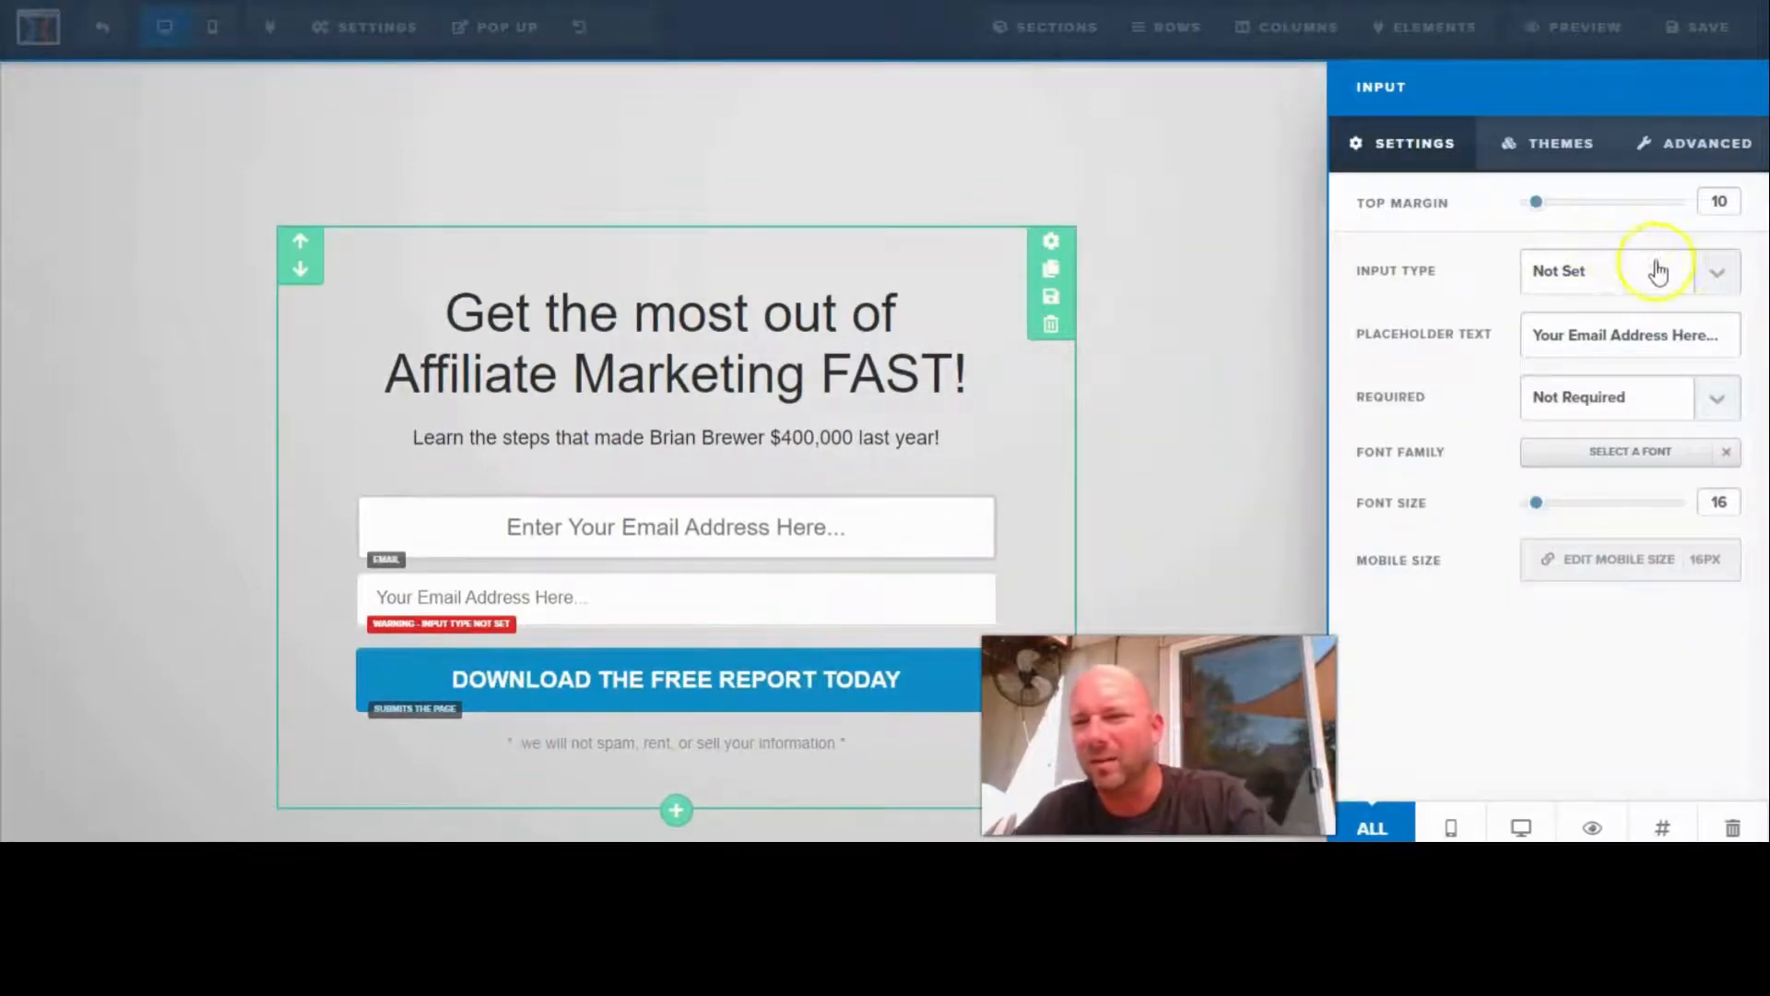
click(1715, 271)
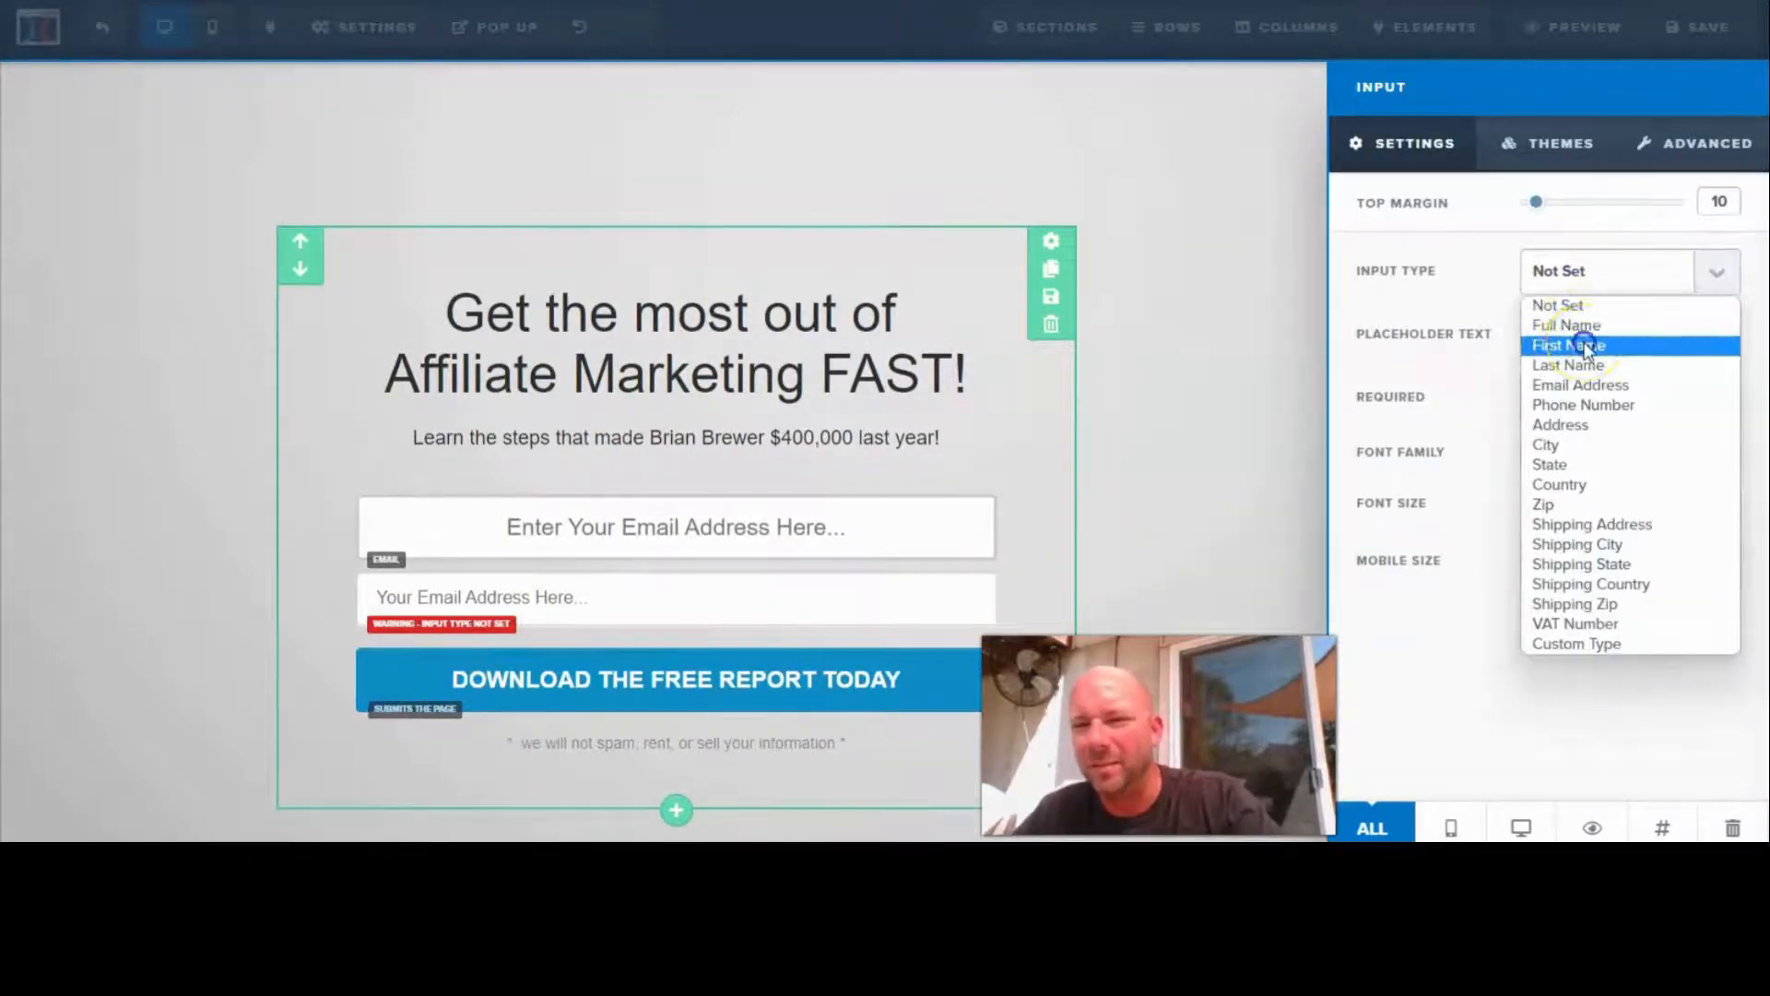
click(1582, 346)
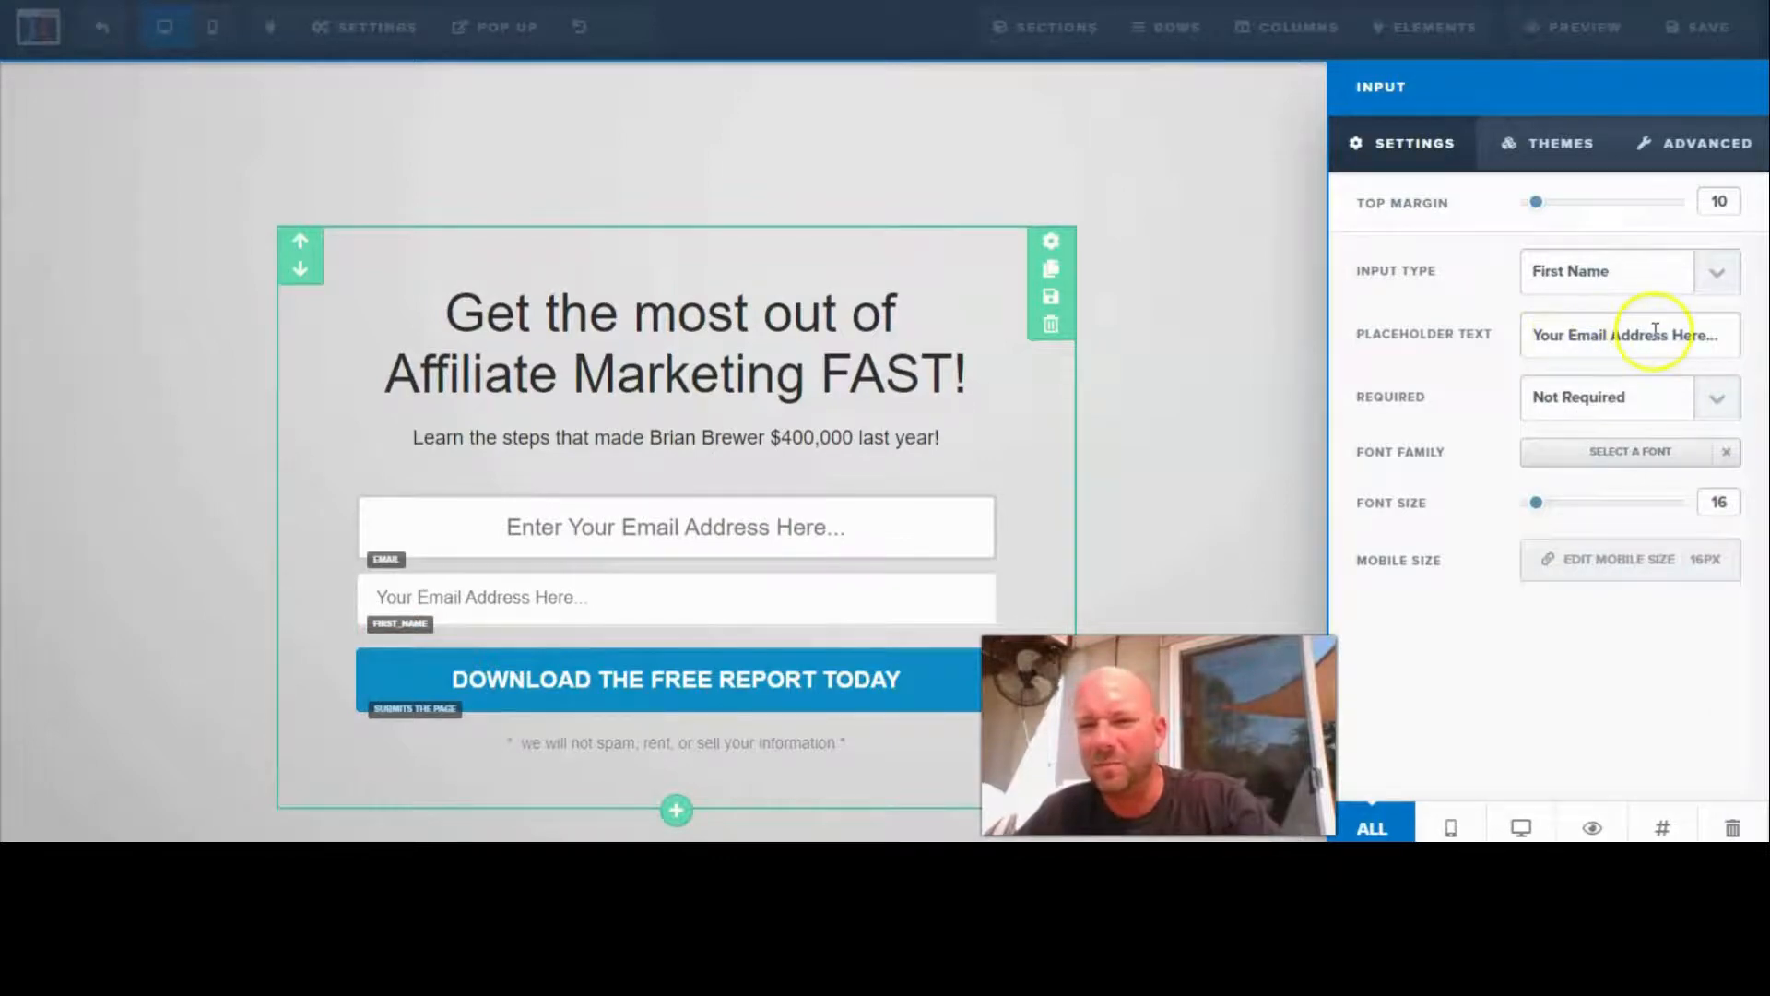
- Change the first-name field's placeholder text to "Your Name Here..."
drag(1532, 335, 1705, 337)
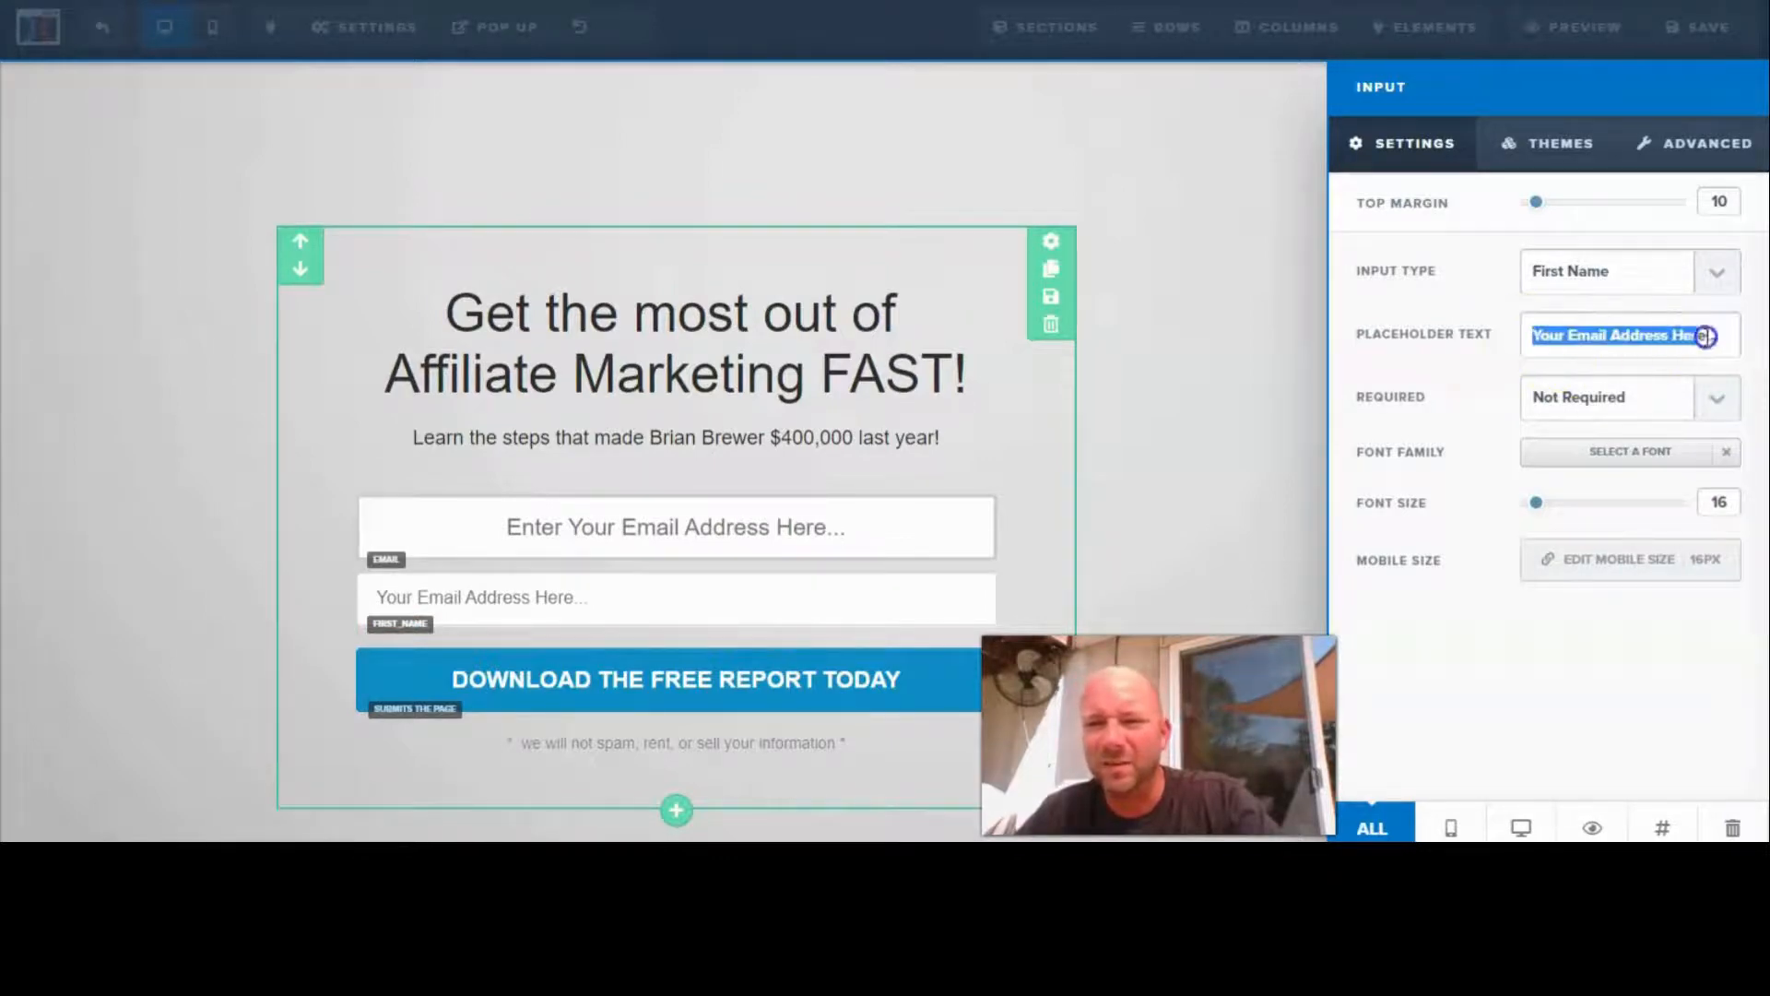
click(1536, 335)
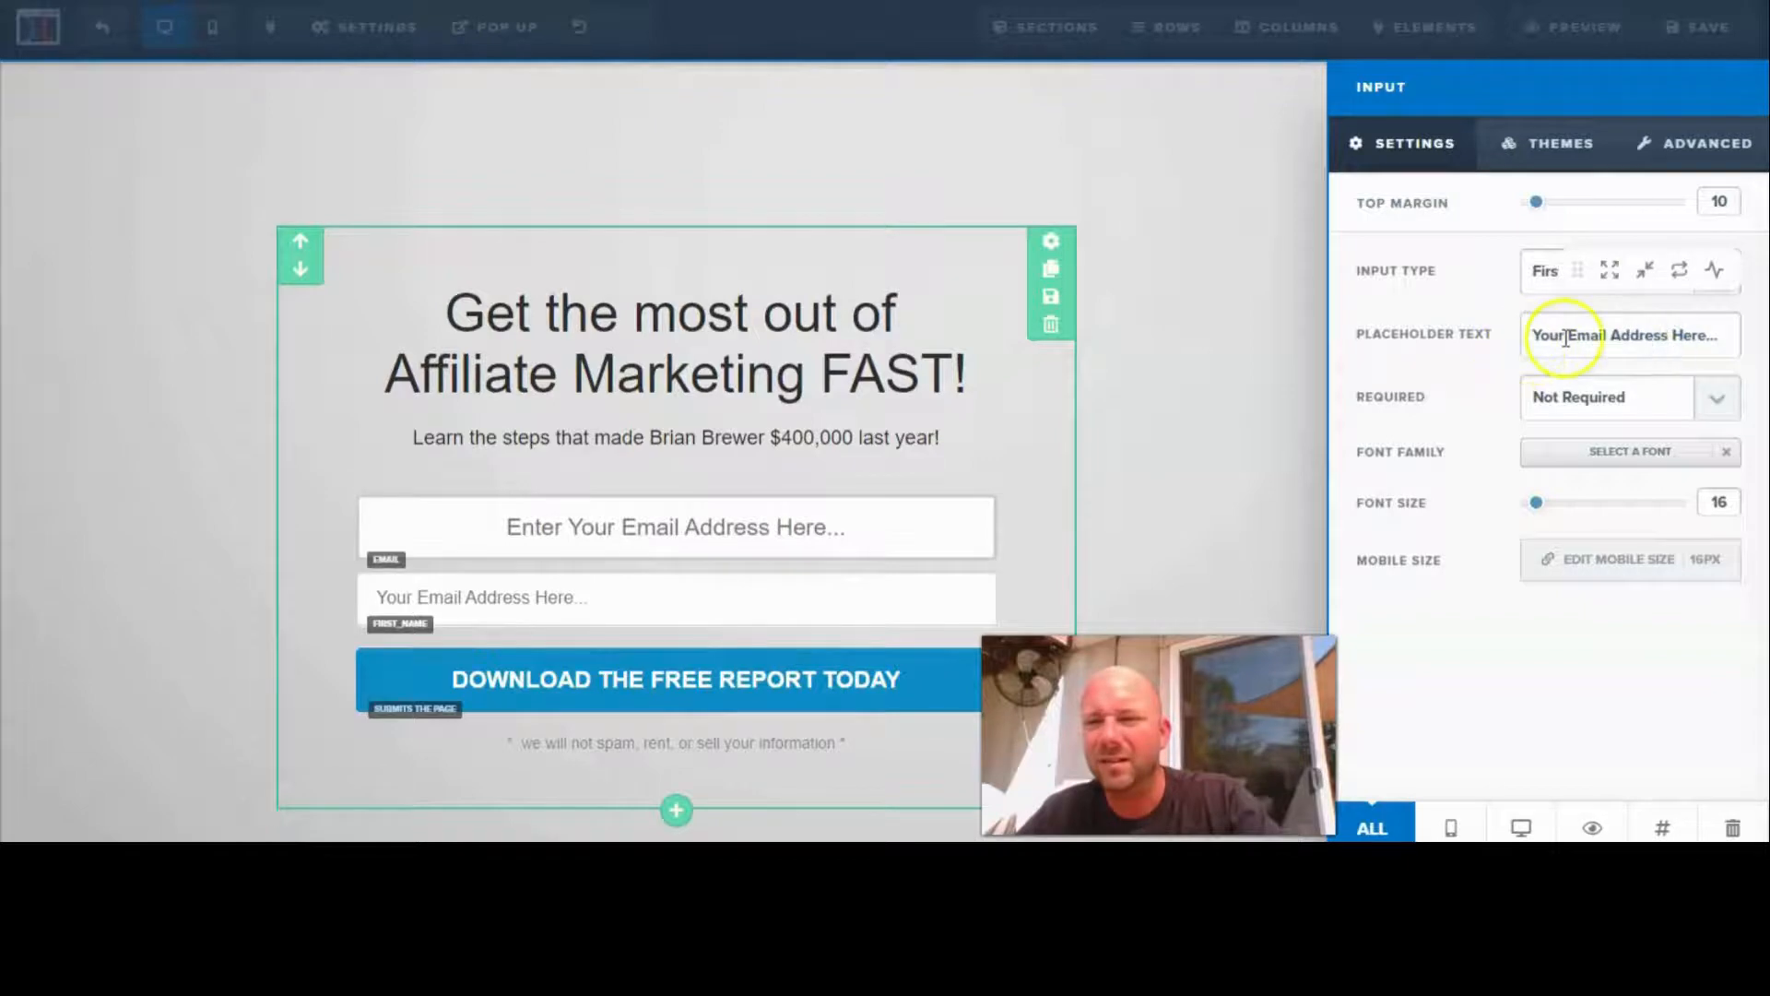
drag(1566, 336, 1665, 337)
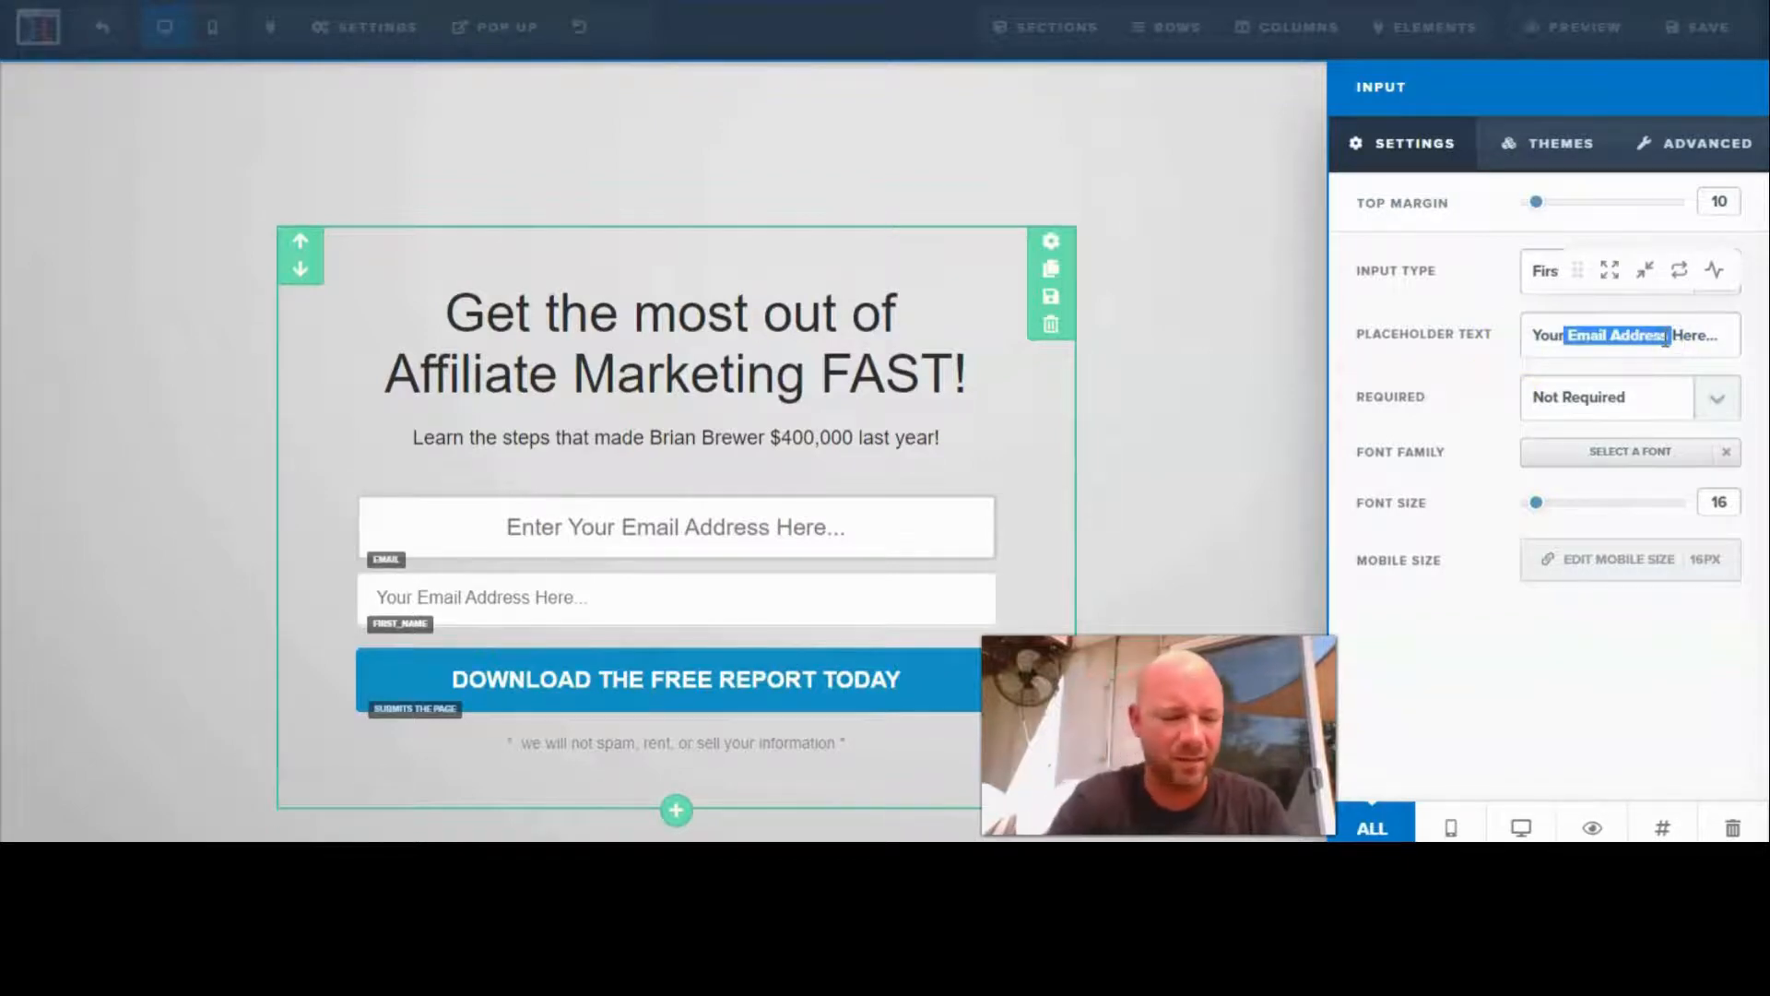
text(Name)
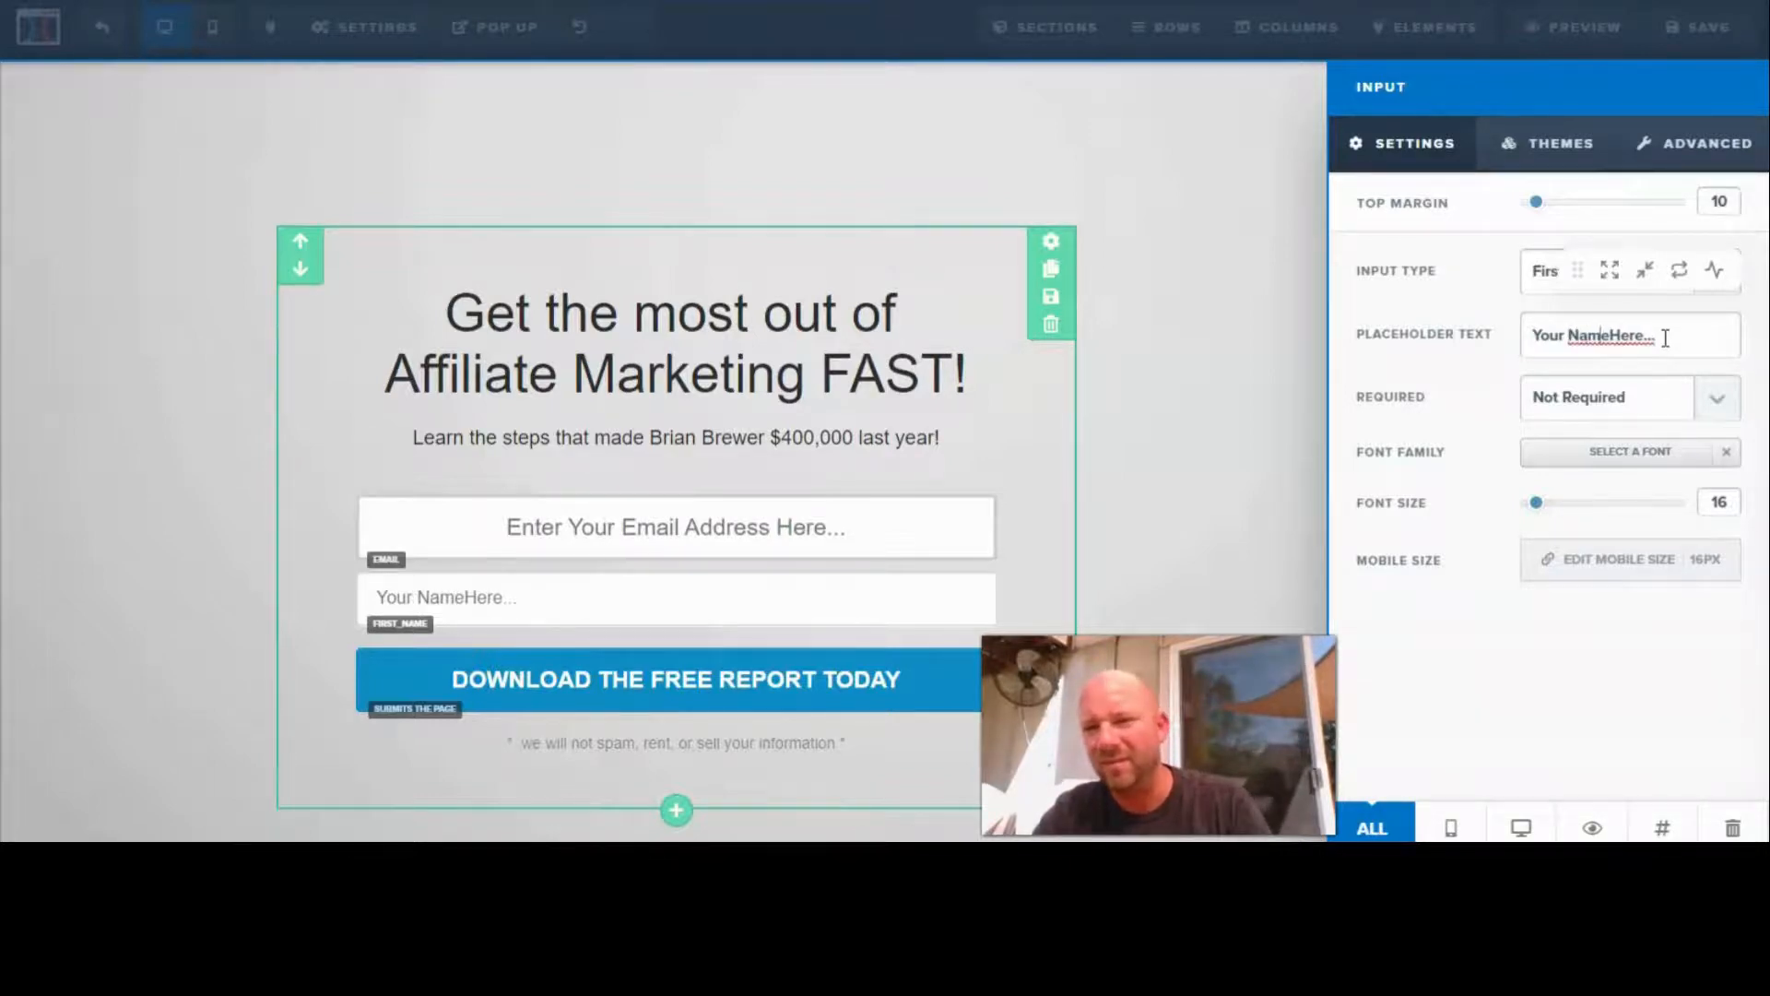
key(Right)
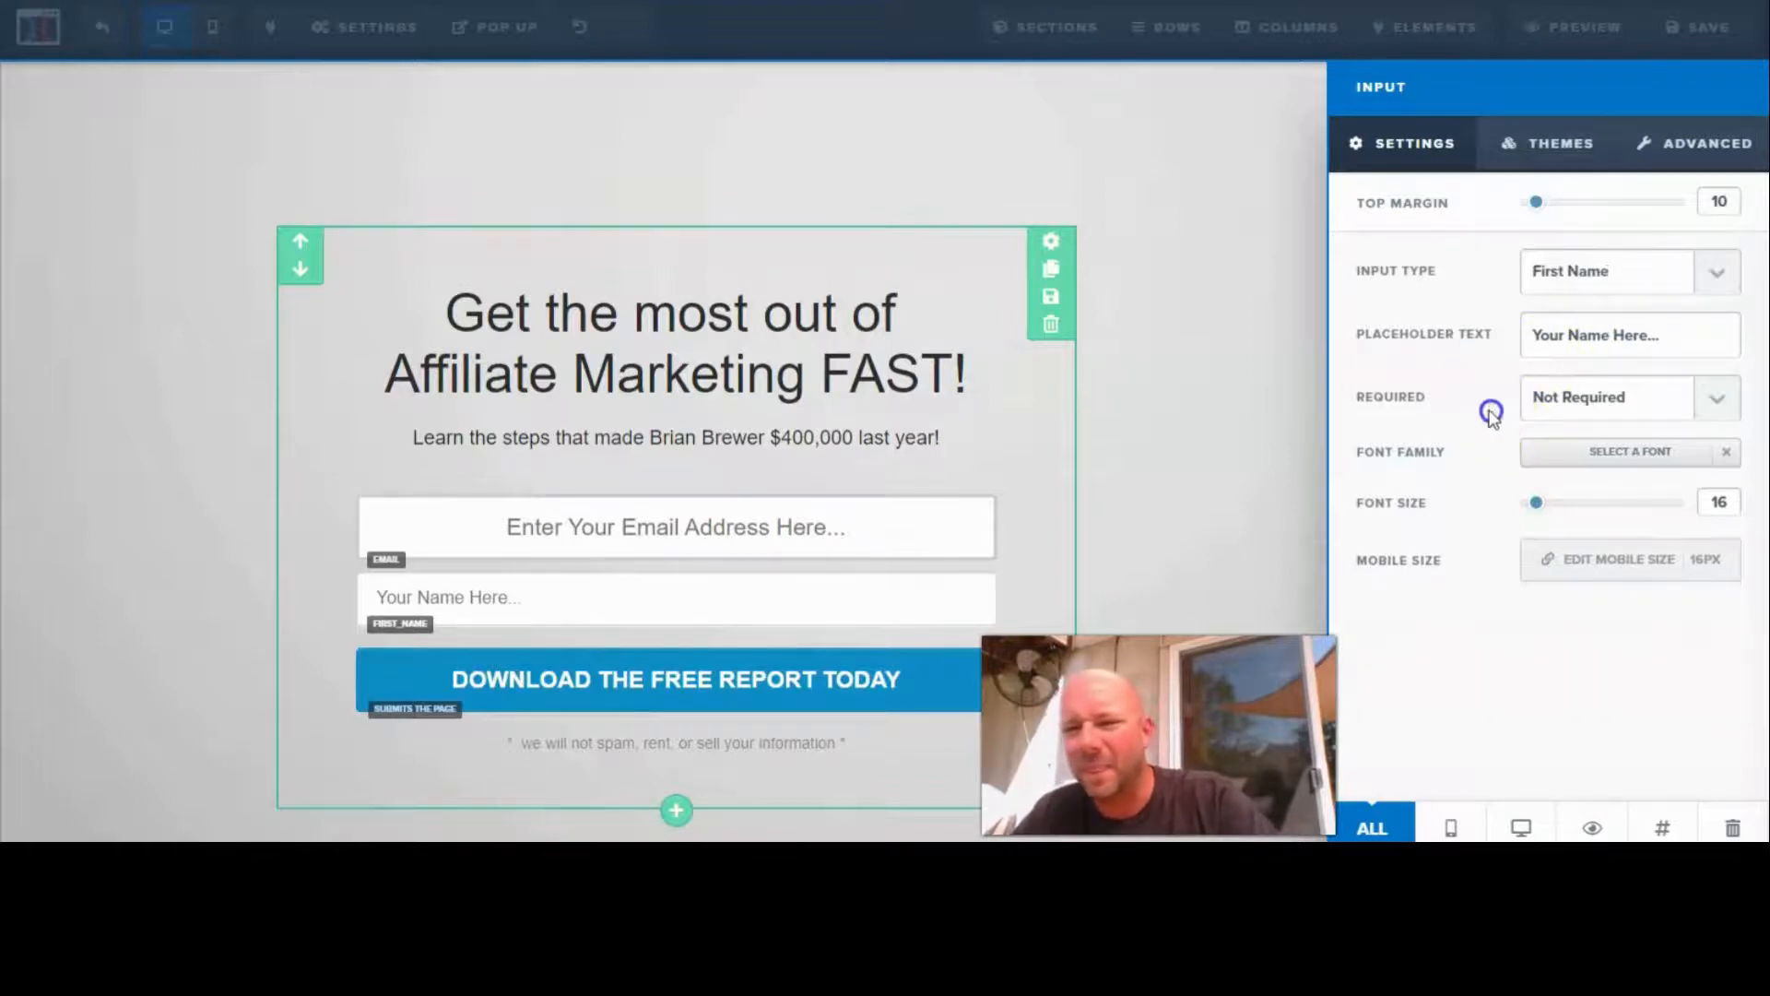
- Make the first-name field required and set its font size to 20
click(1714, 399)
click(1589, 453)
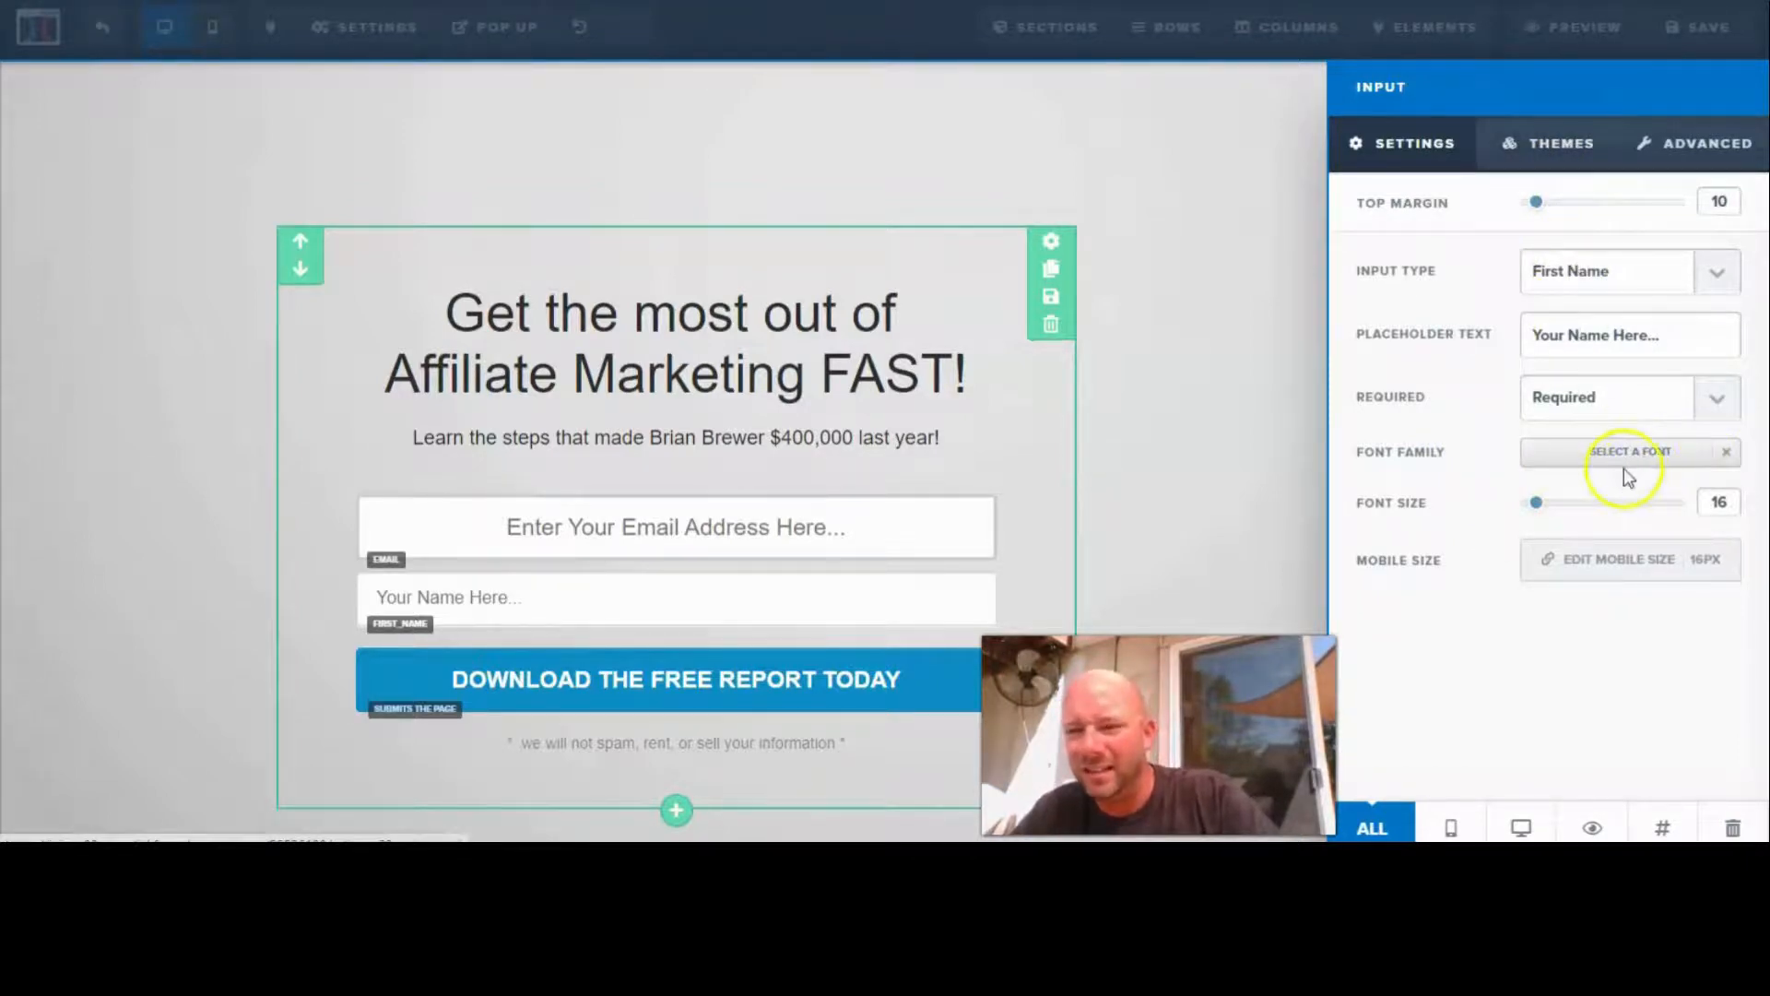
drag(1537, 502, 1553, 506)
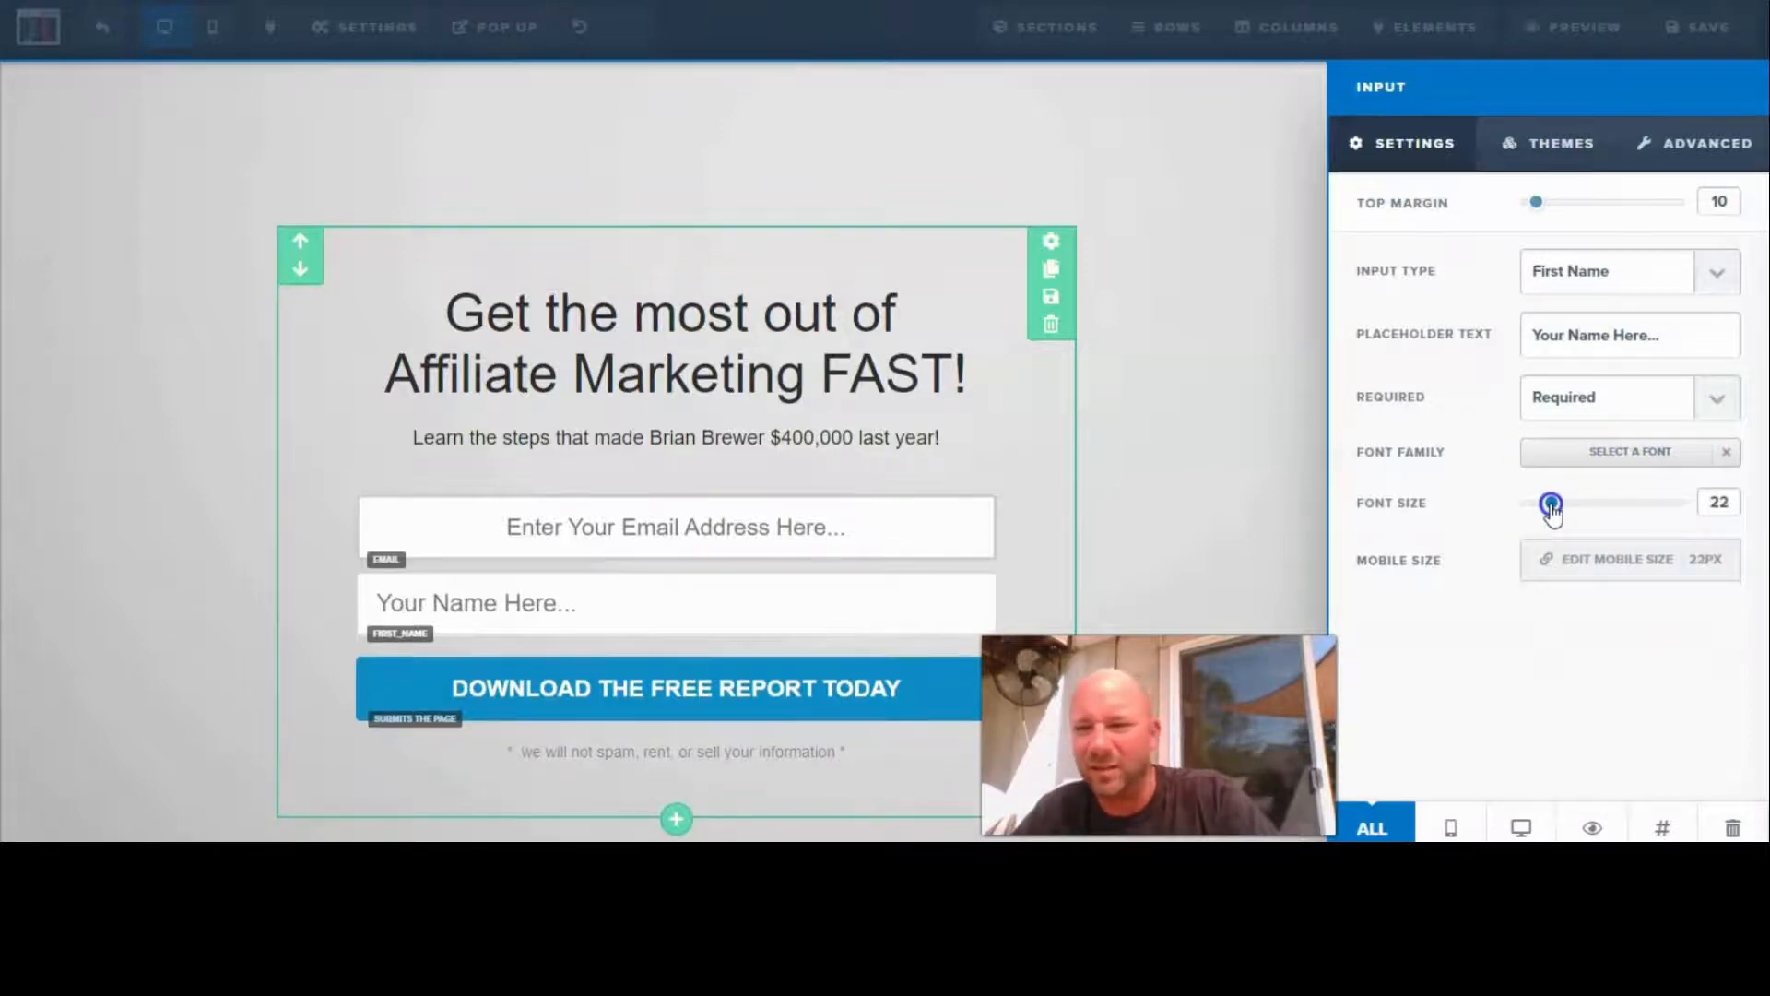
drag(1553, 506, 1549, 505)
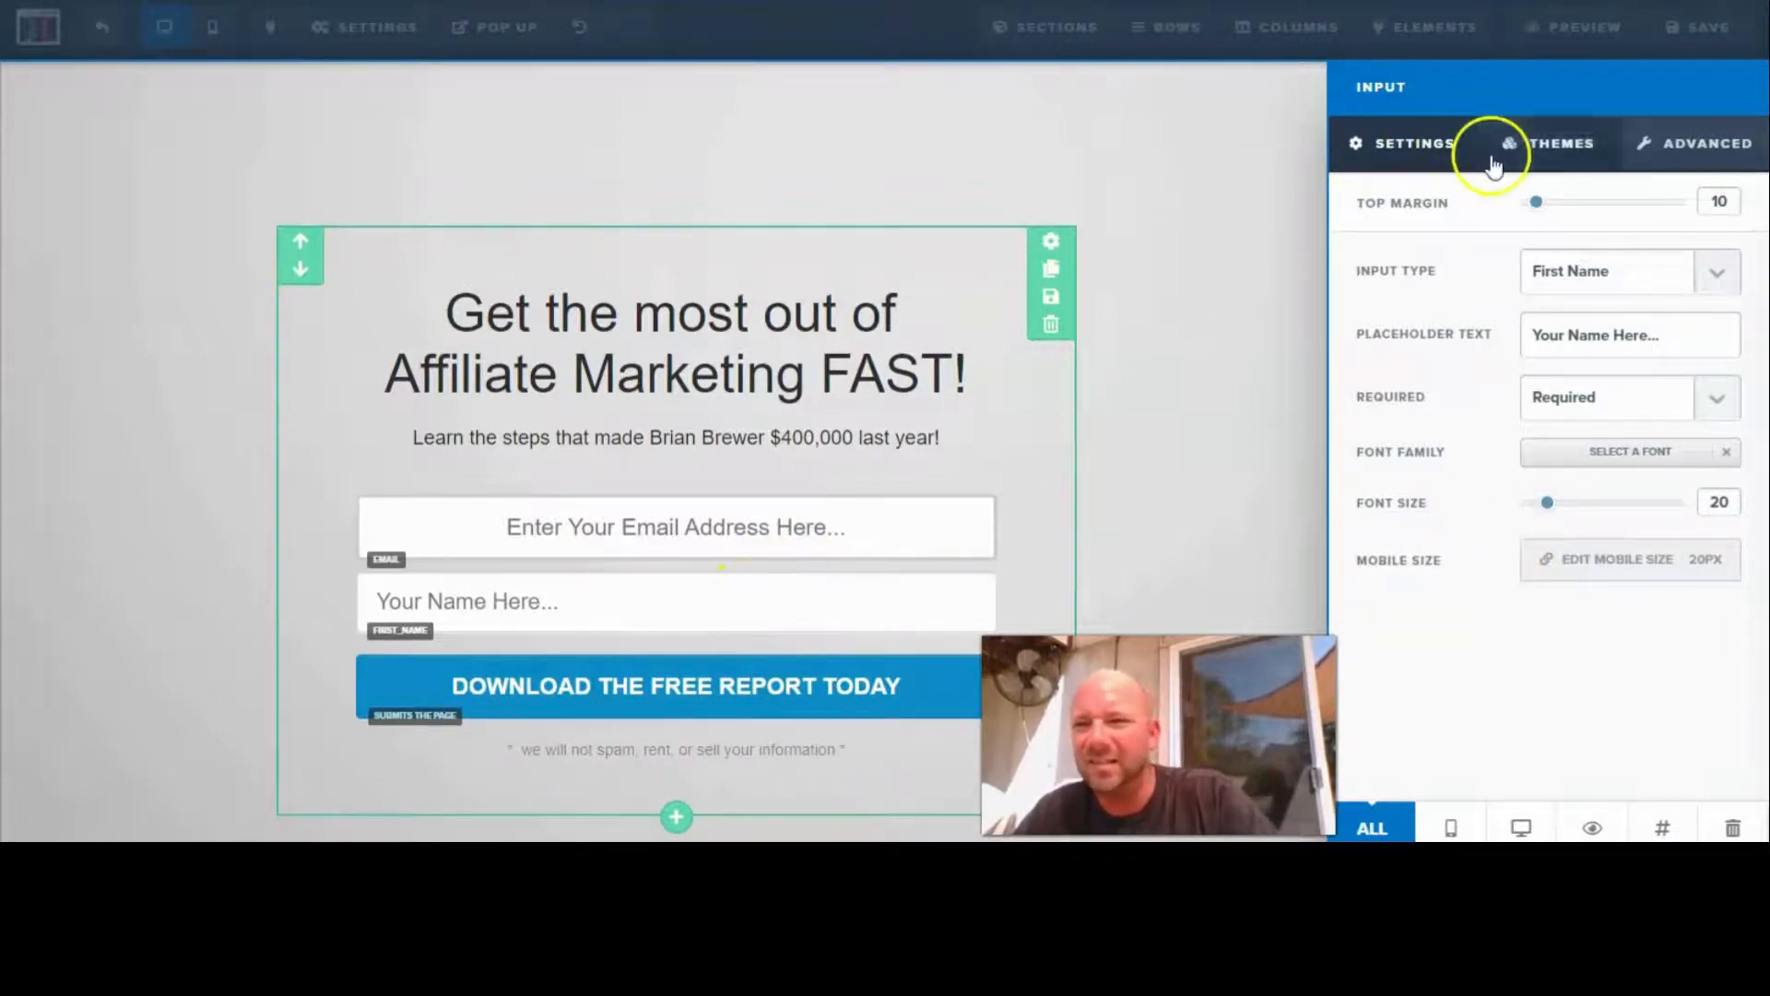
drag(1536, 210, 1530, 211)
- Look through the input themes and set the first-name field's text alignment to Center
click(1570, 143)
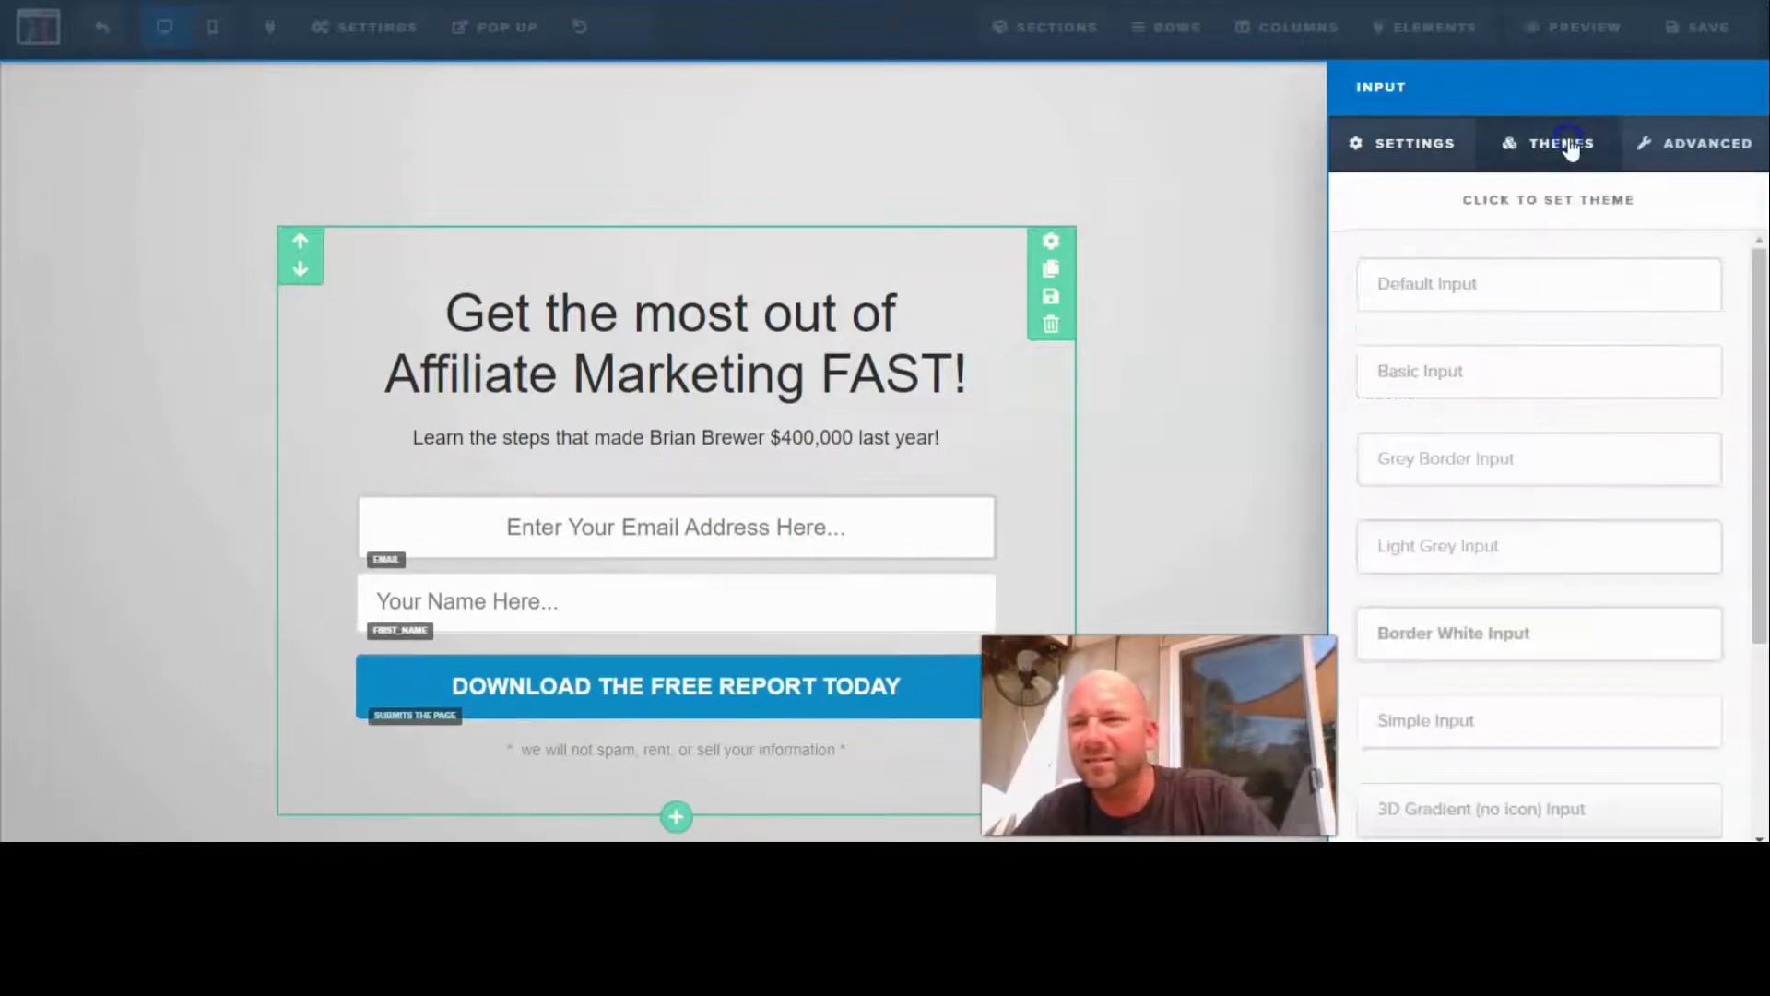
scroll(1443, 399, down, 3)
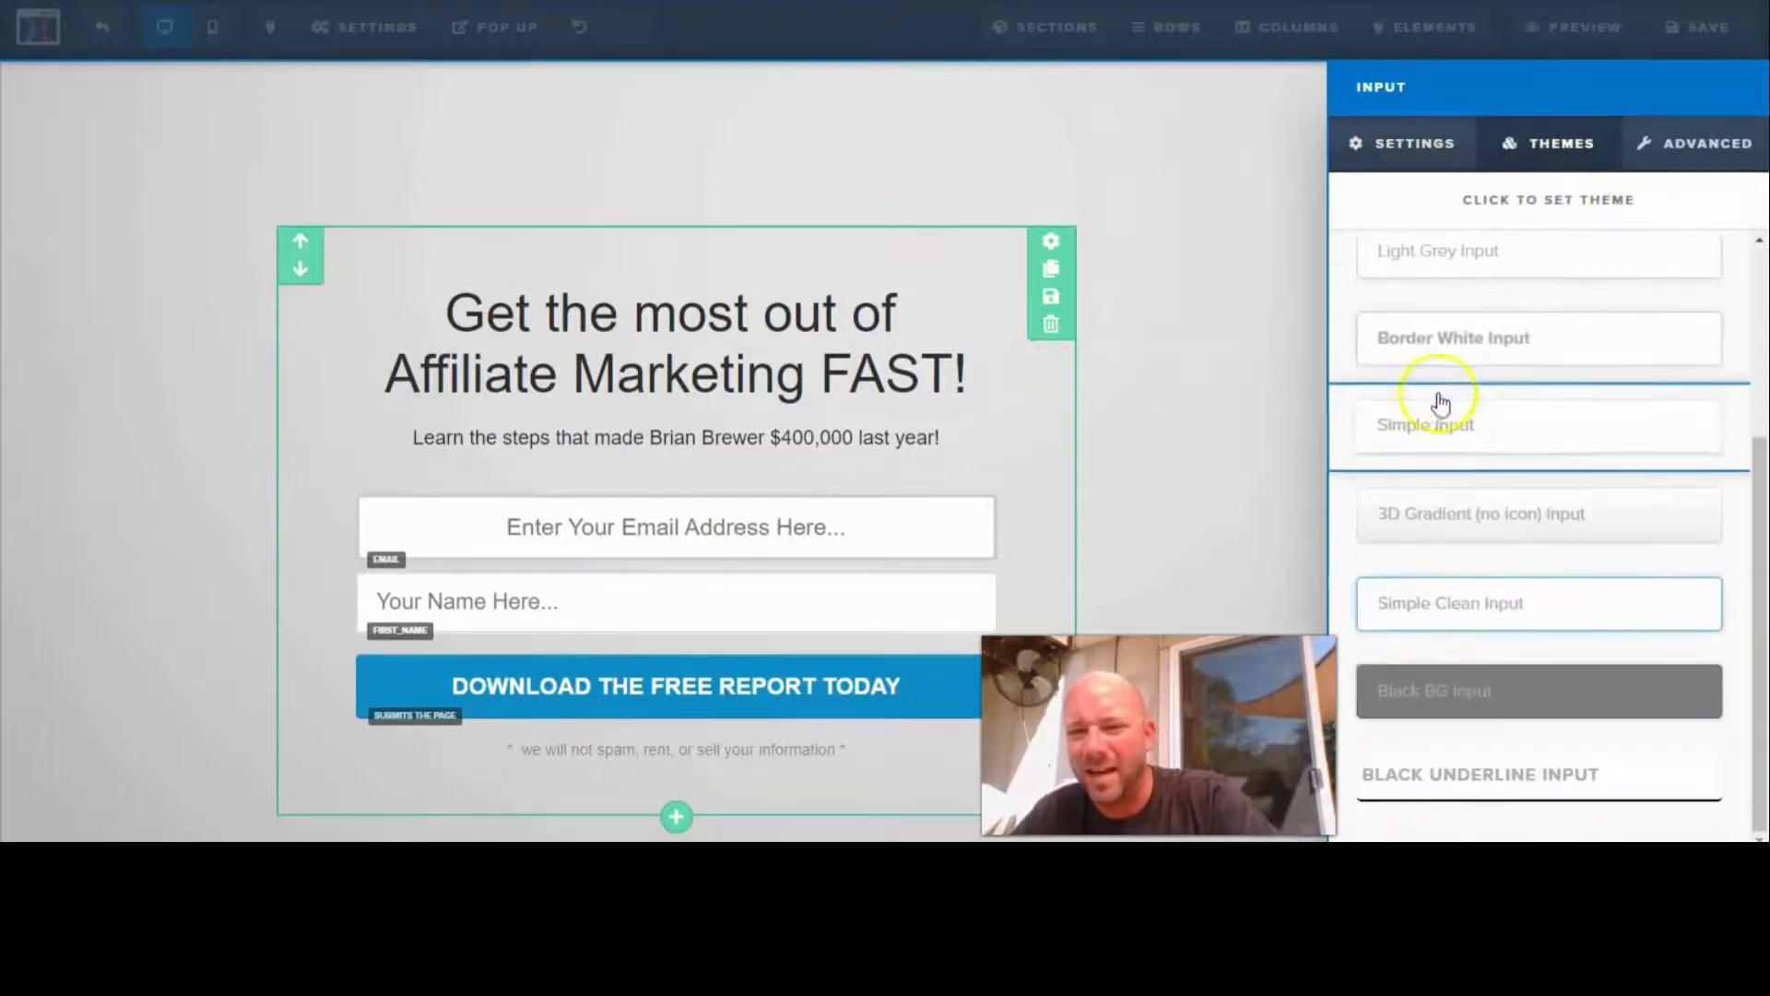
click(1665, 155)
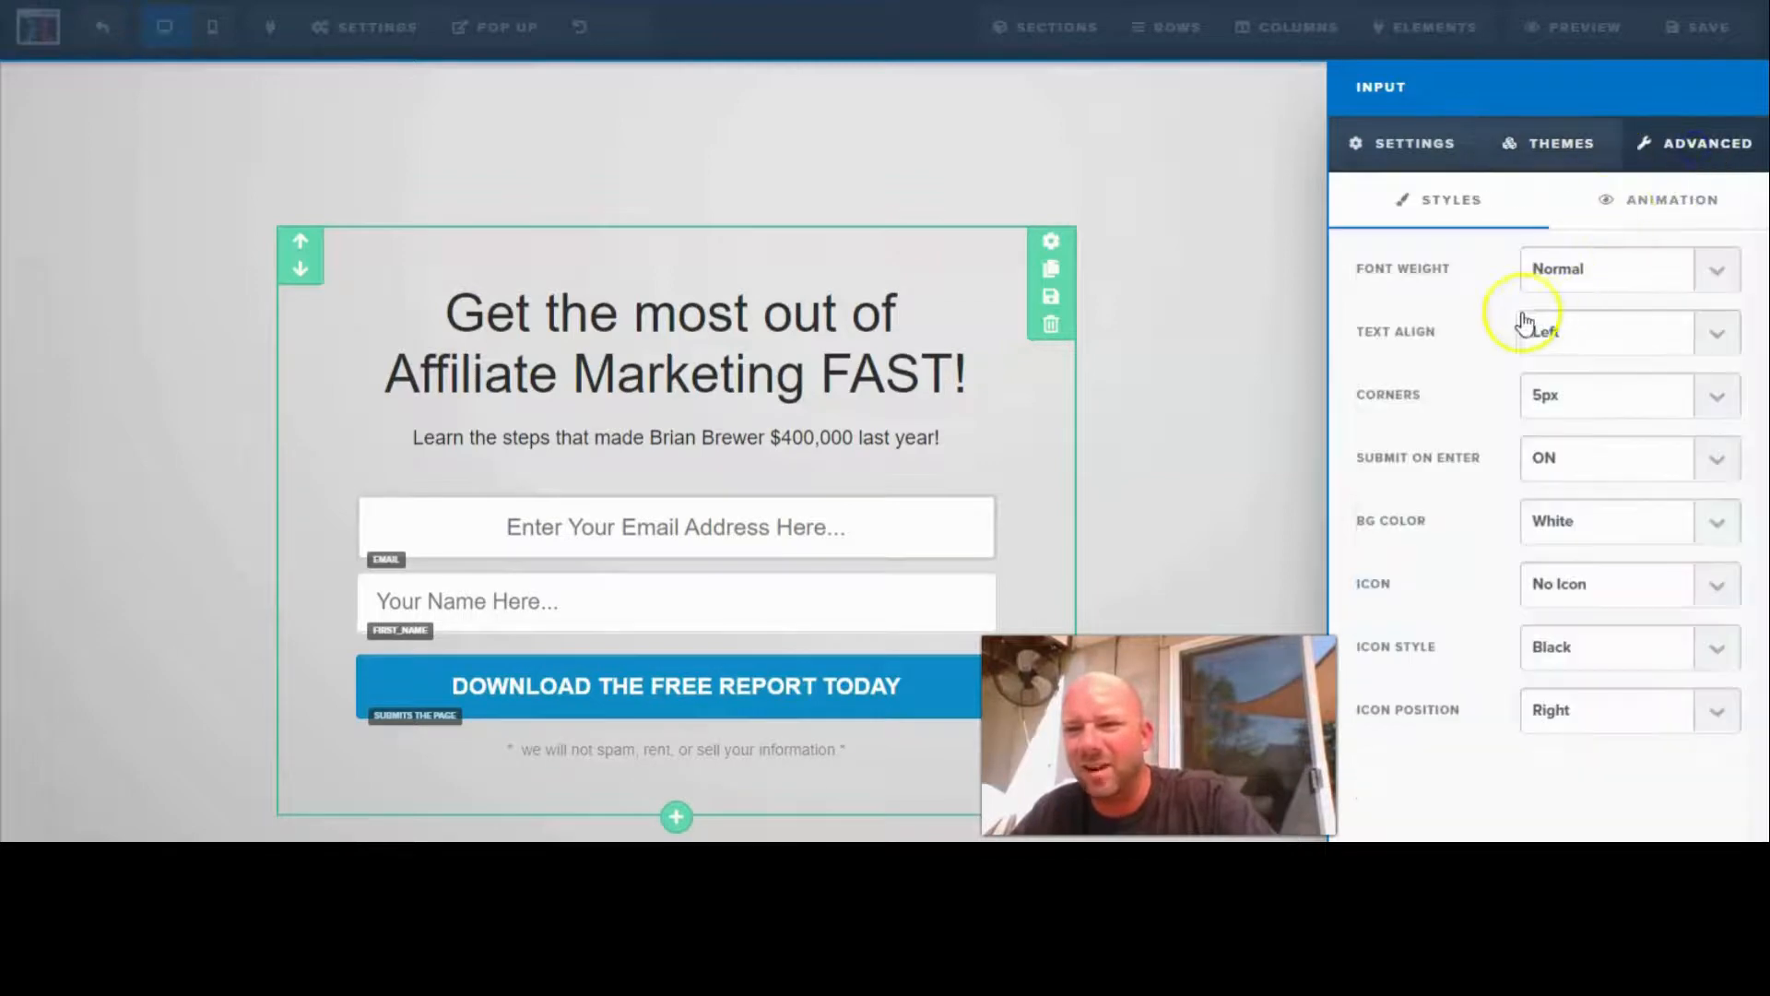
click(1717, 333)
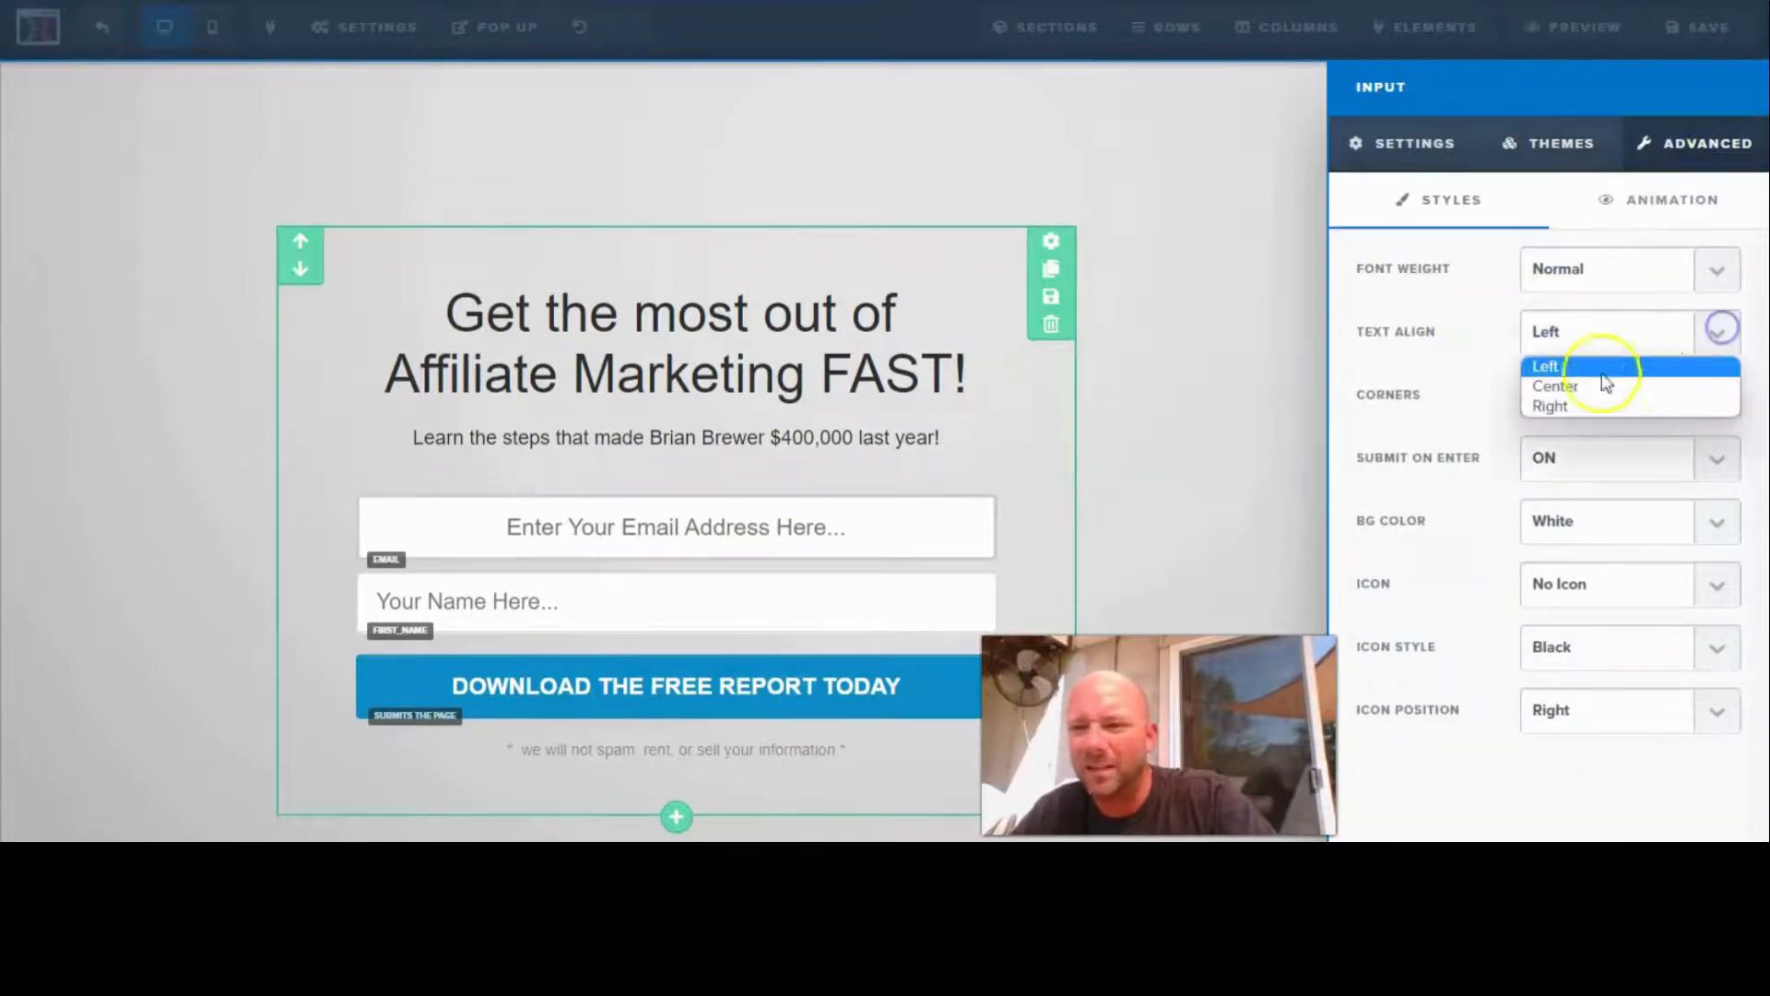
click(1551, 387)
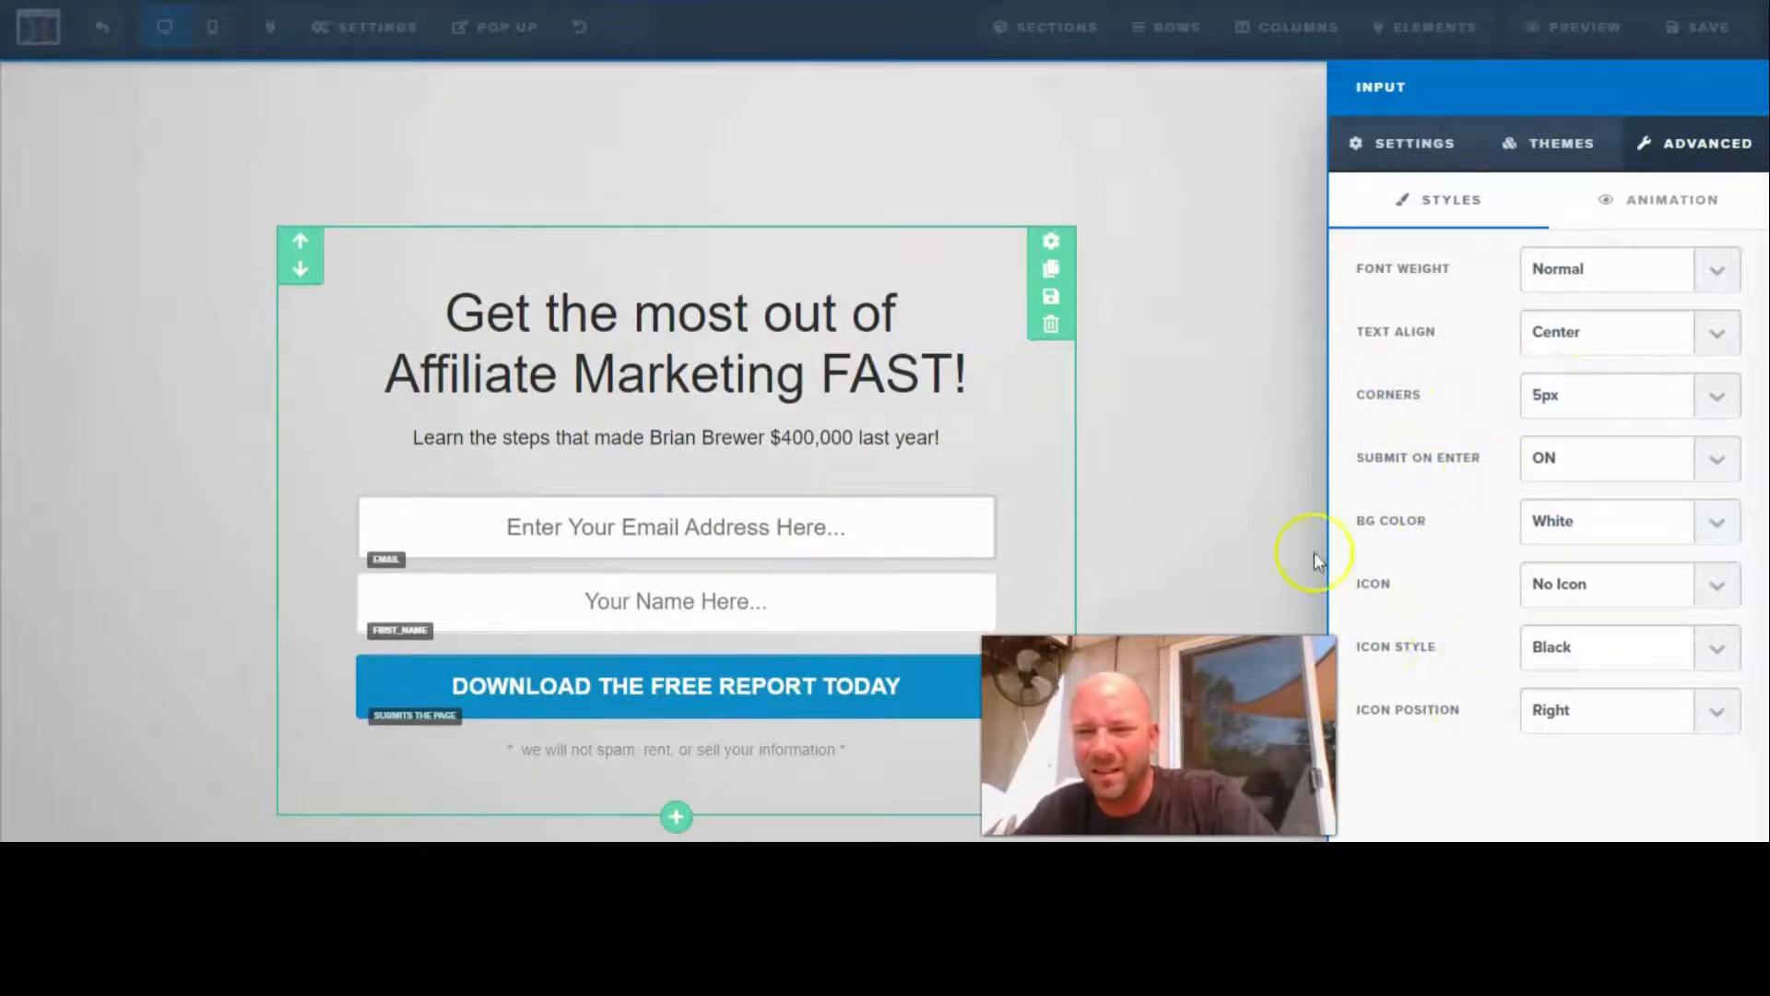
click(1260, 452)
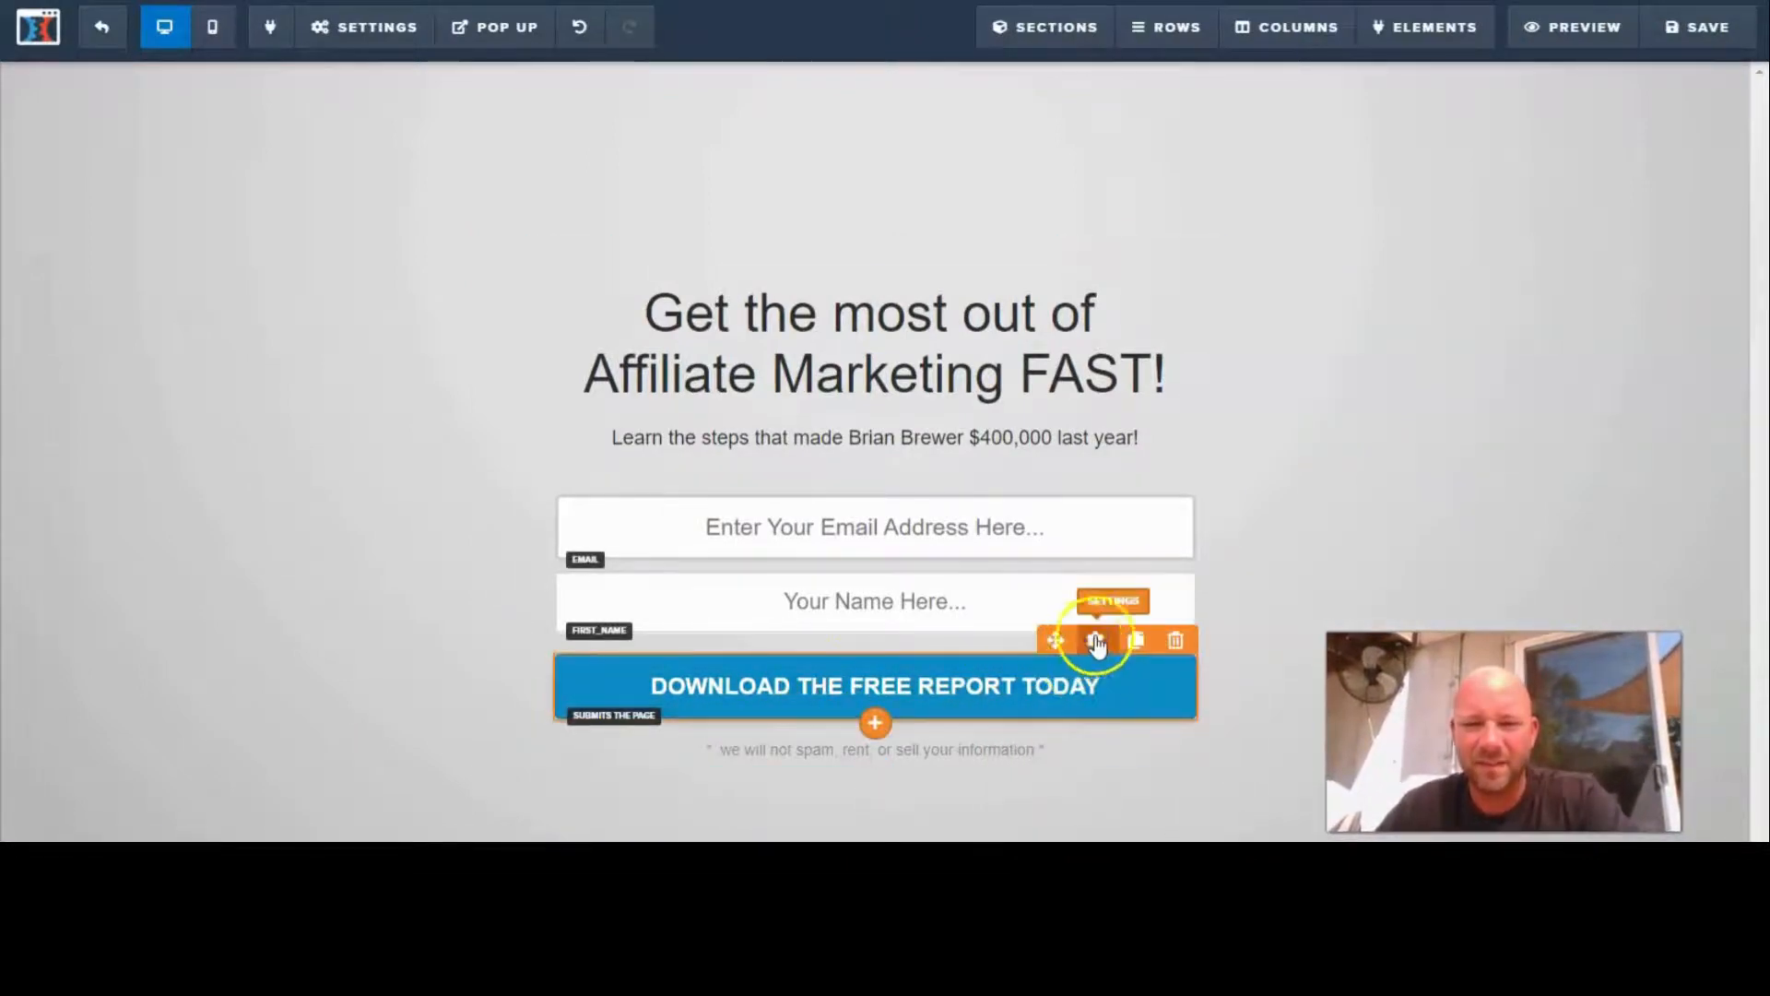
- Replace the submit button's text with "Take Me To AEP2.0" and save the page
click(1096, 640)
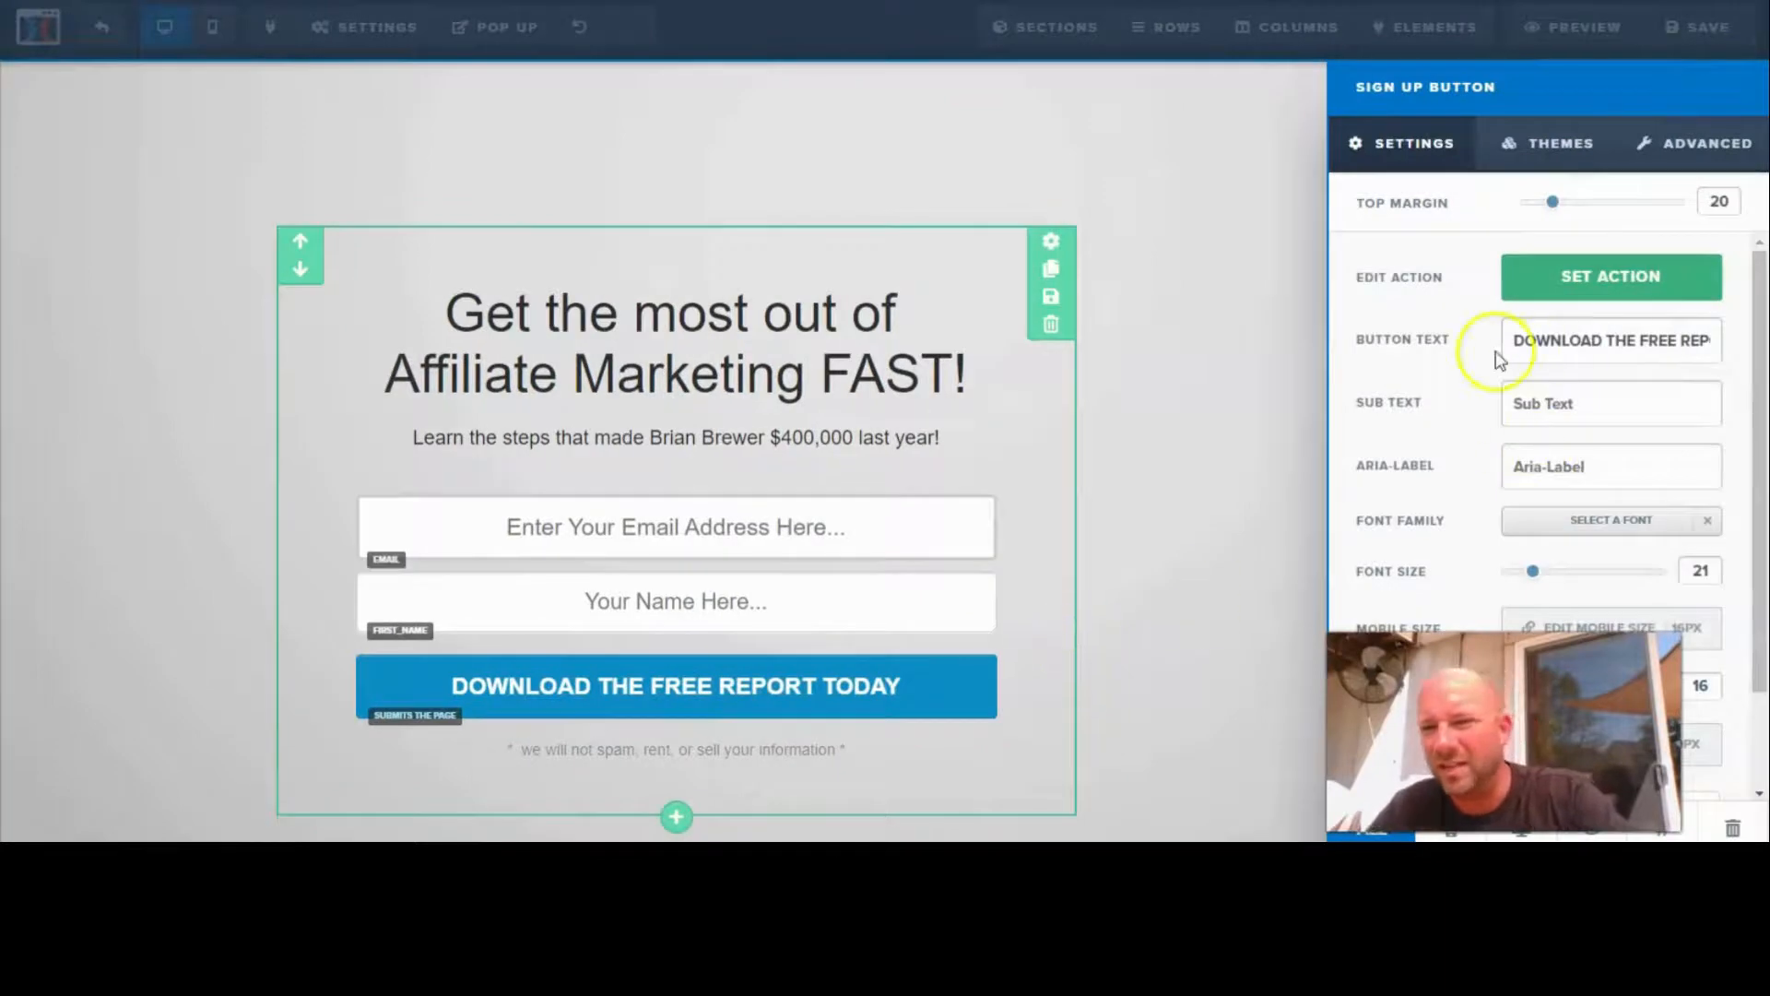
drag(1514, 343, 1729, 355)
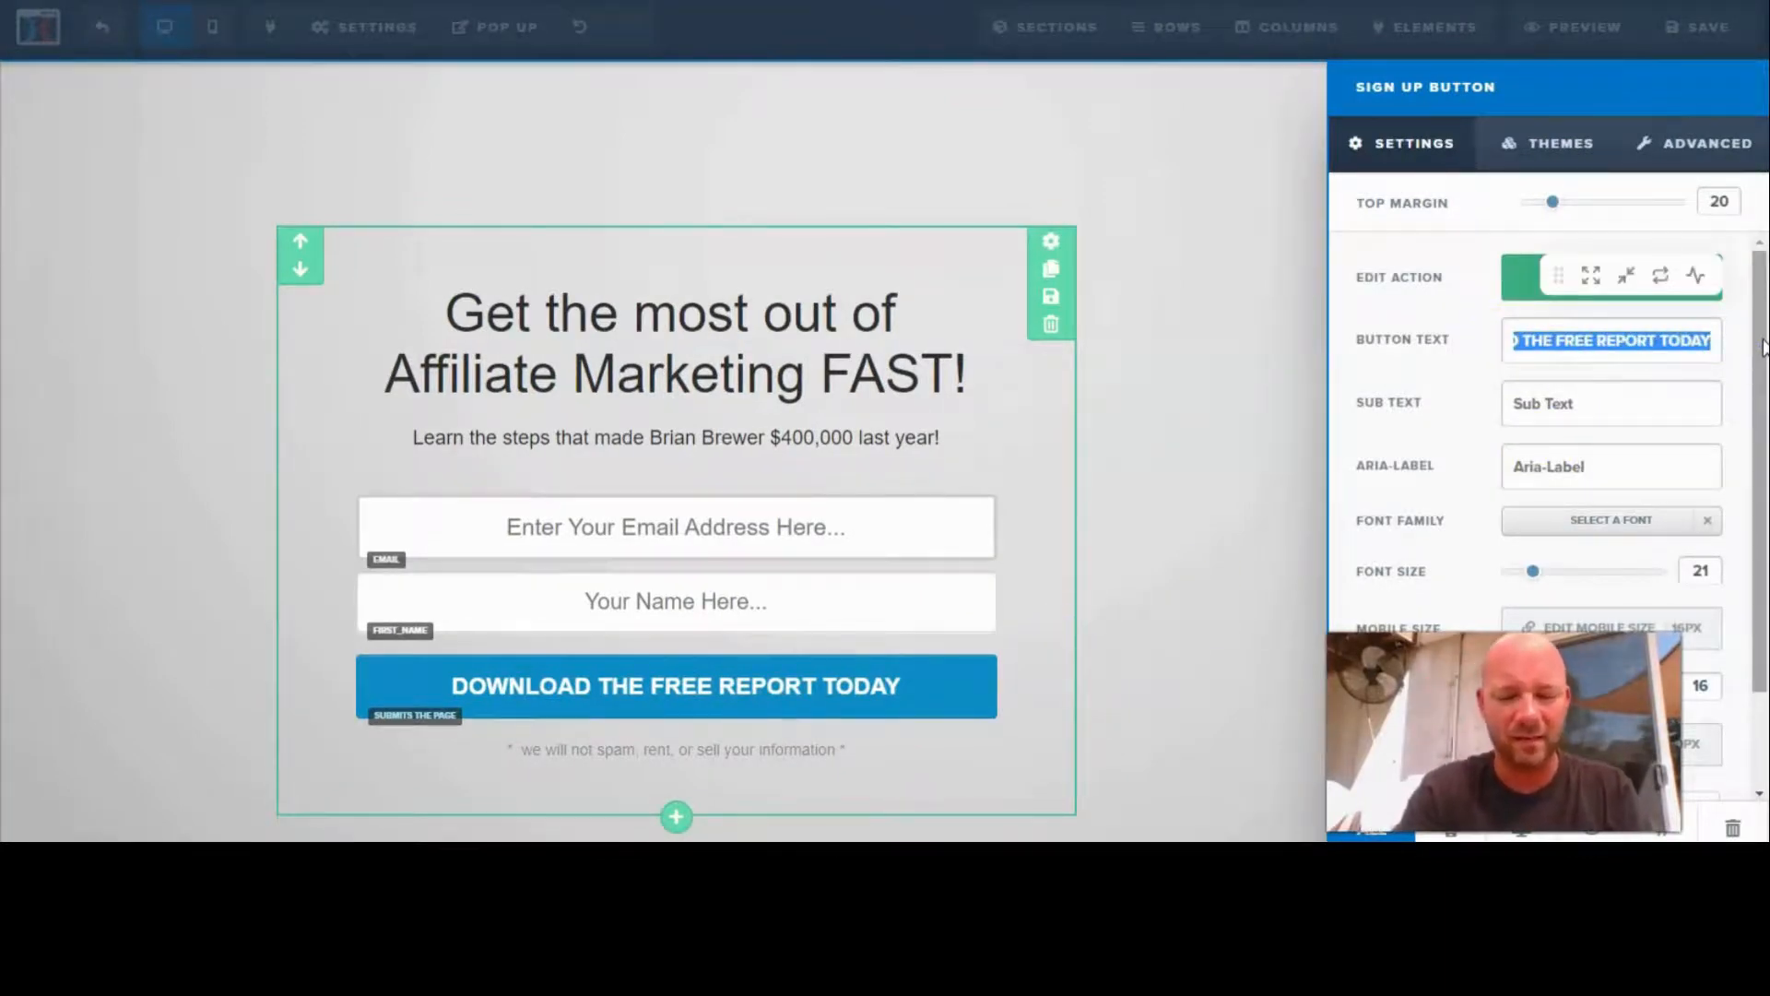
text(Take Me To)
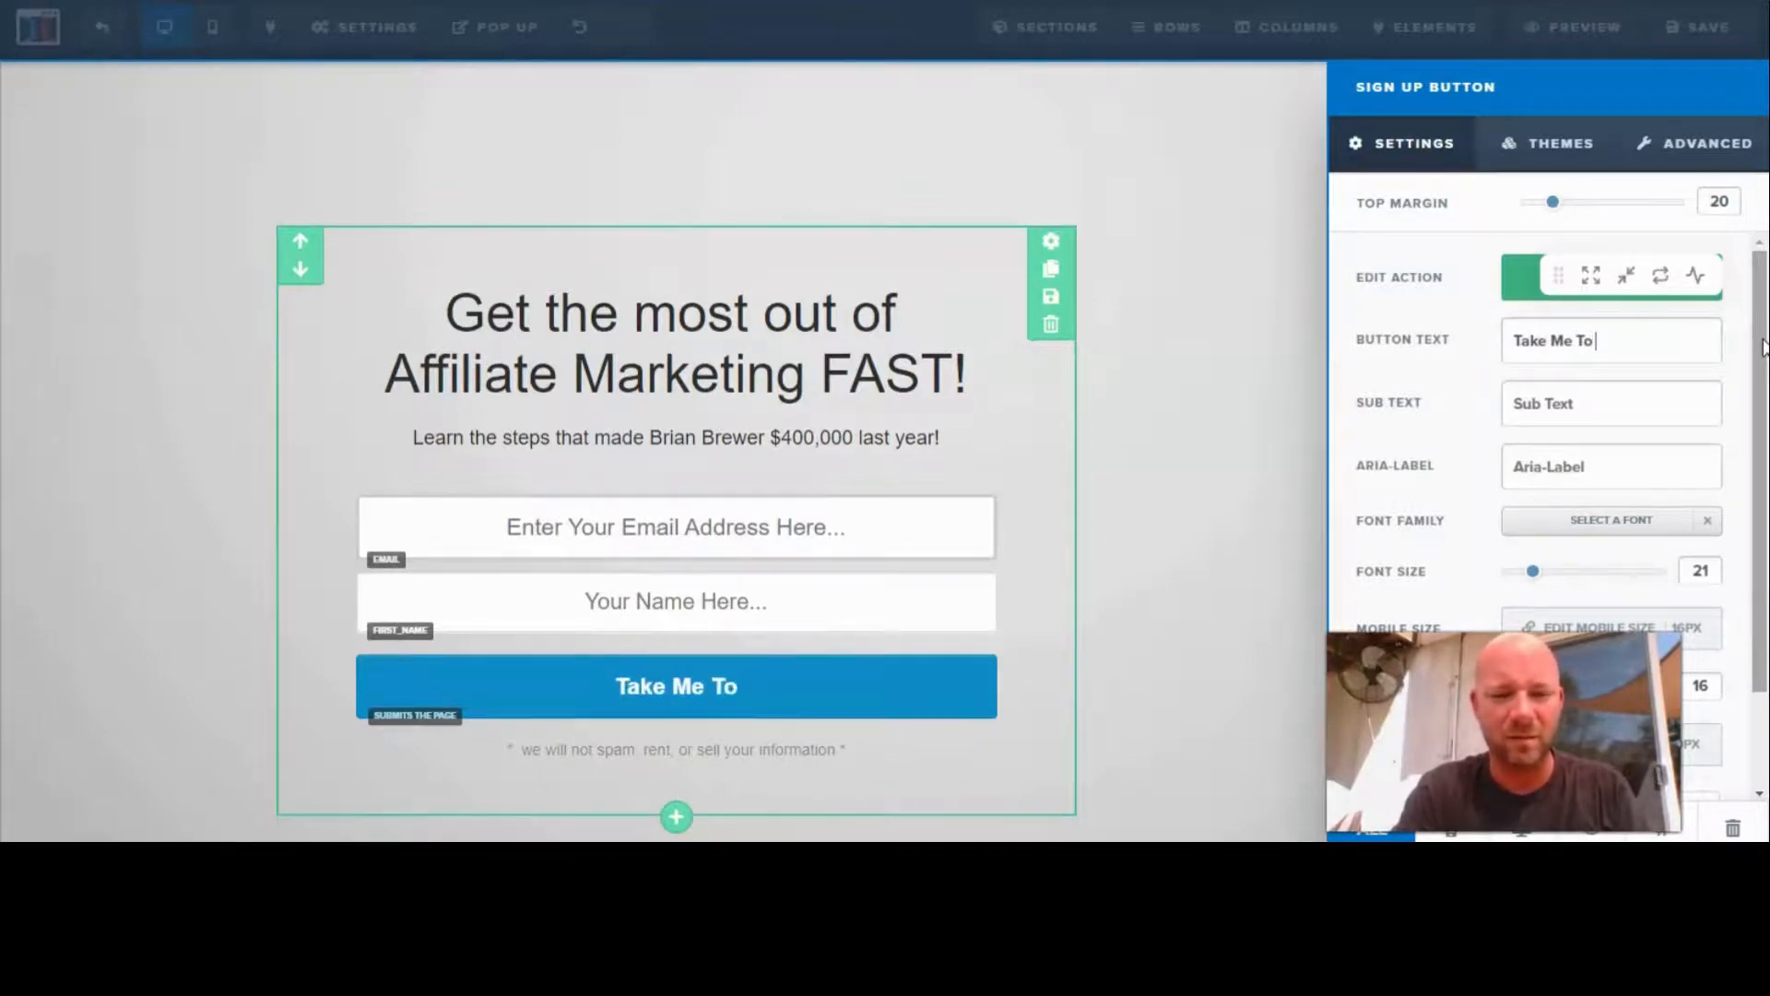
text( AEP)
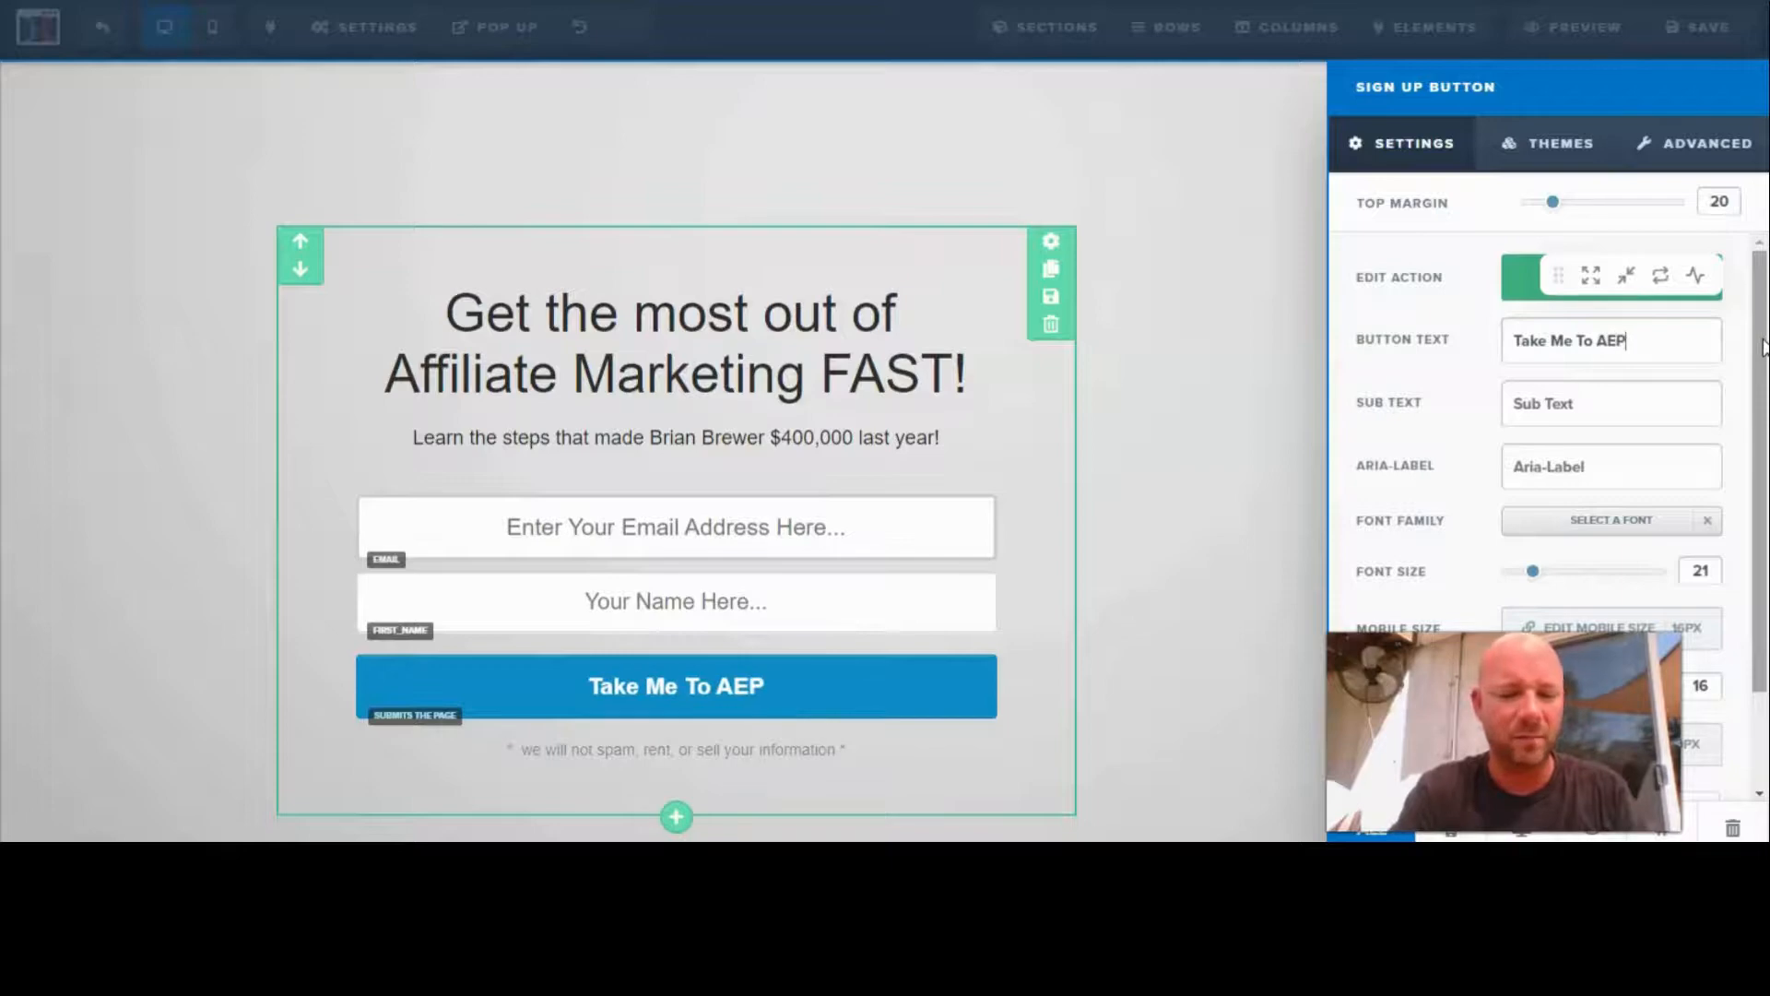
text(2.0)
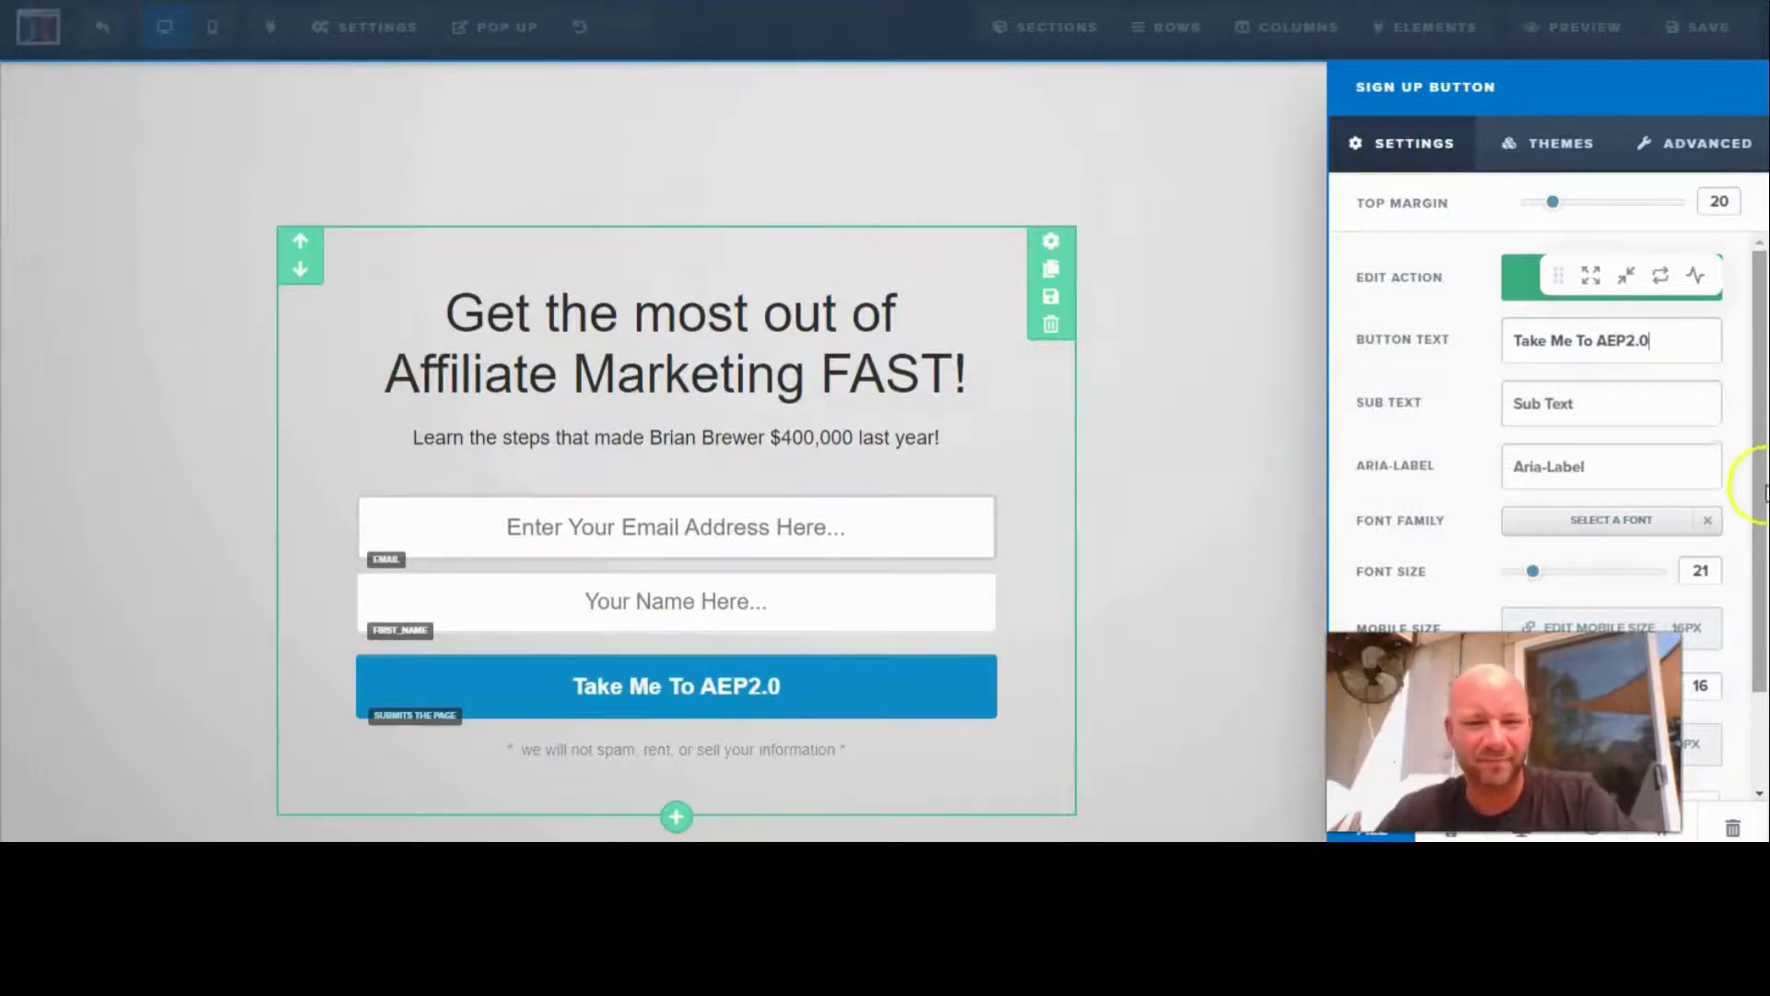
click(1162, 526)
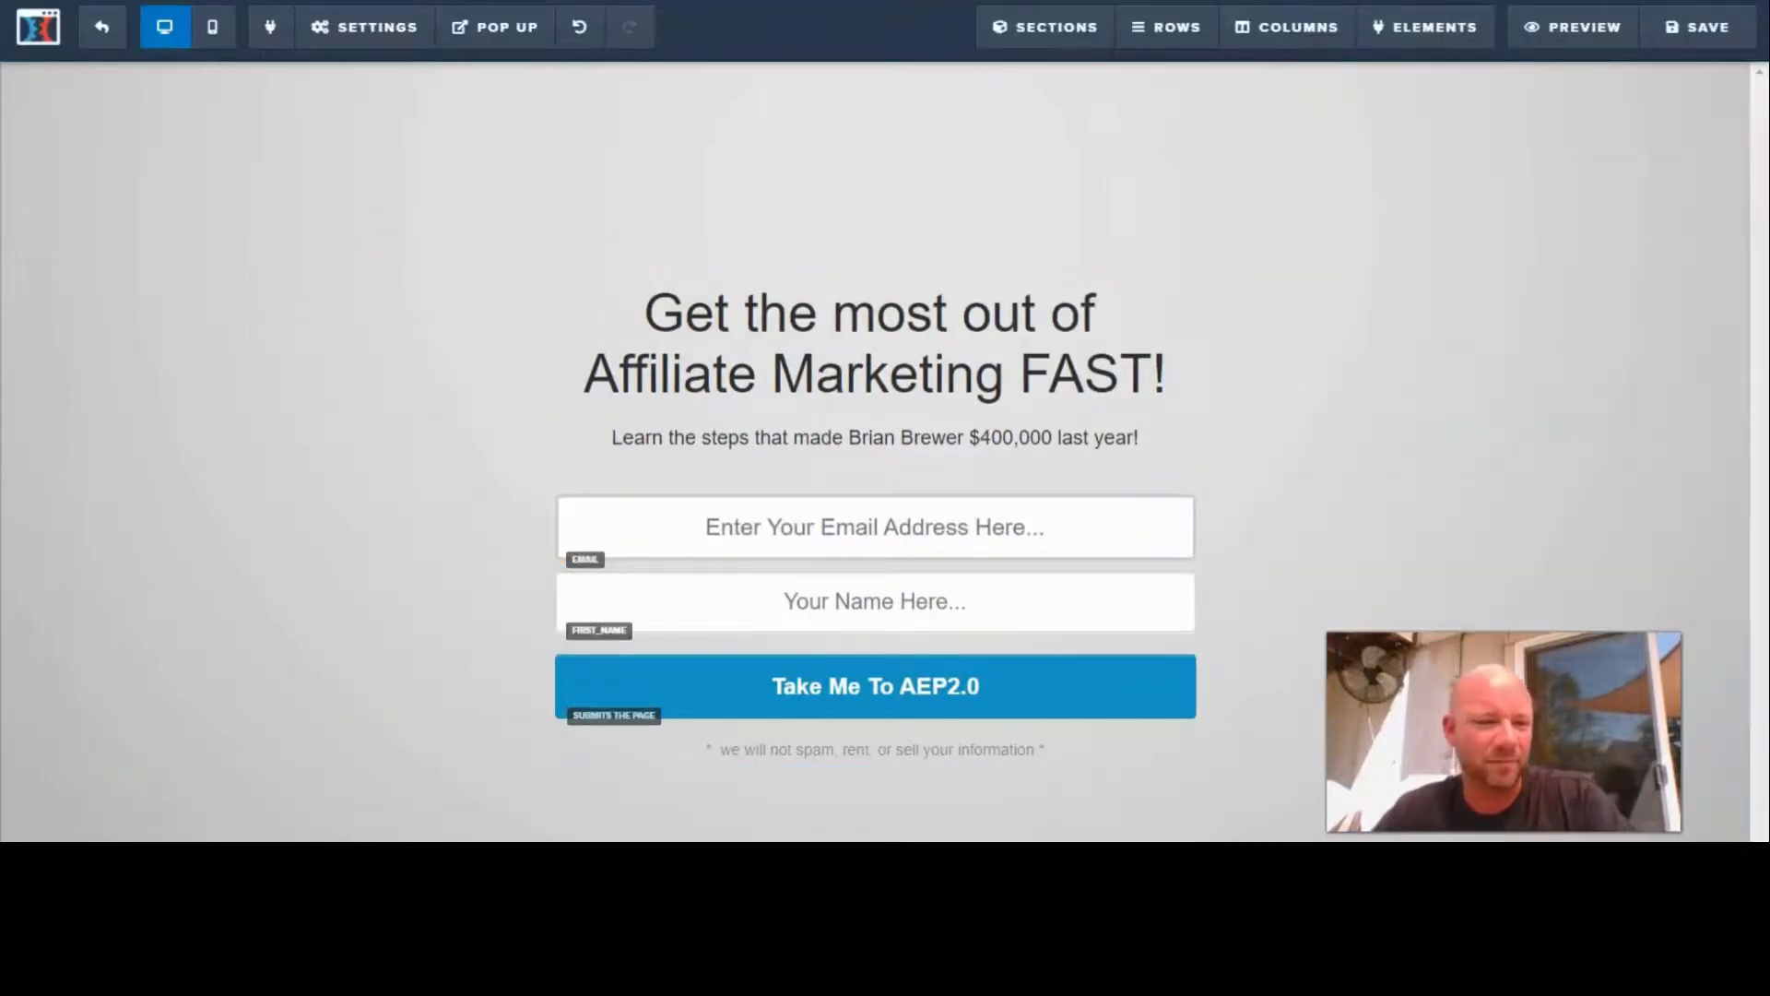
click(1678, 24)
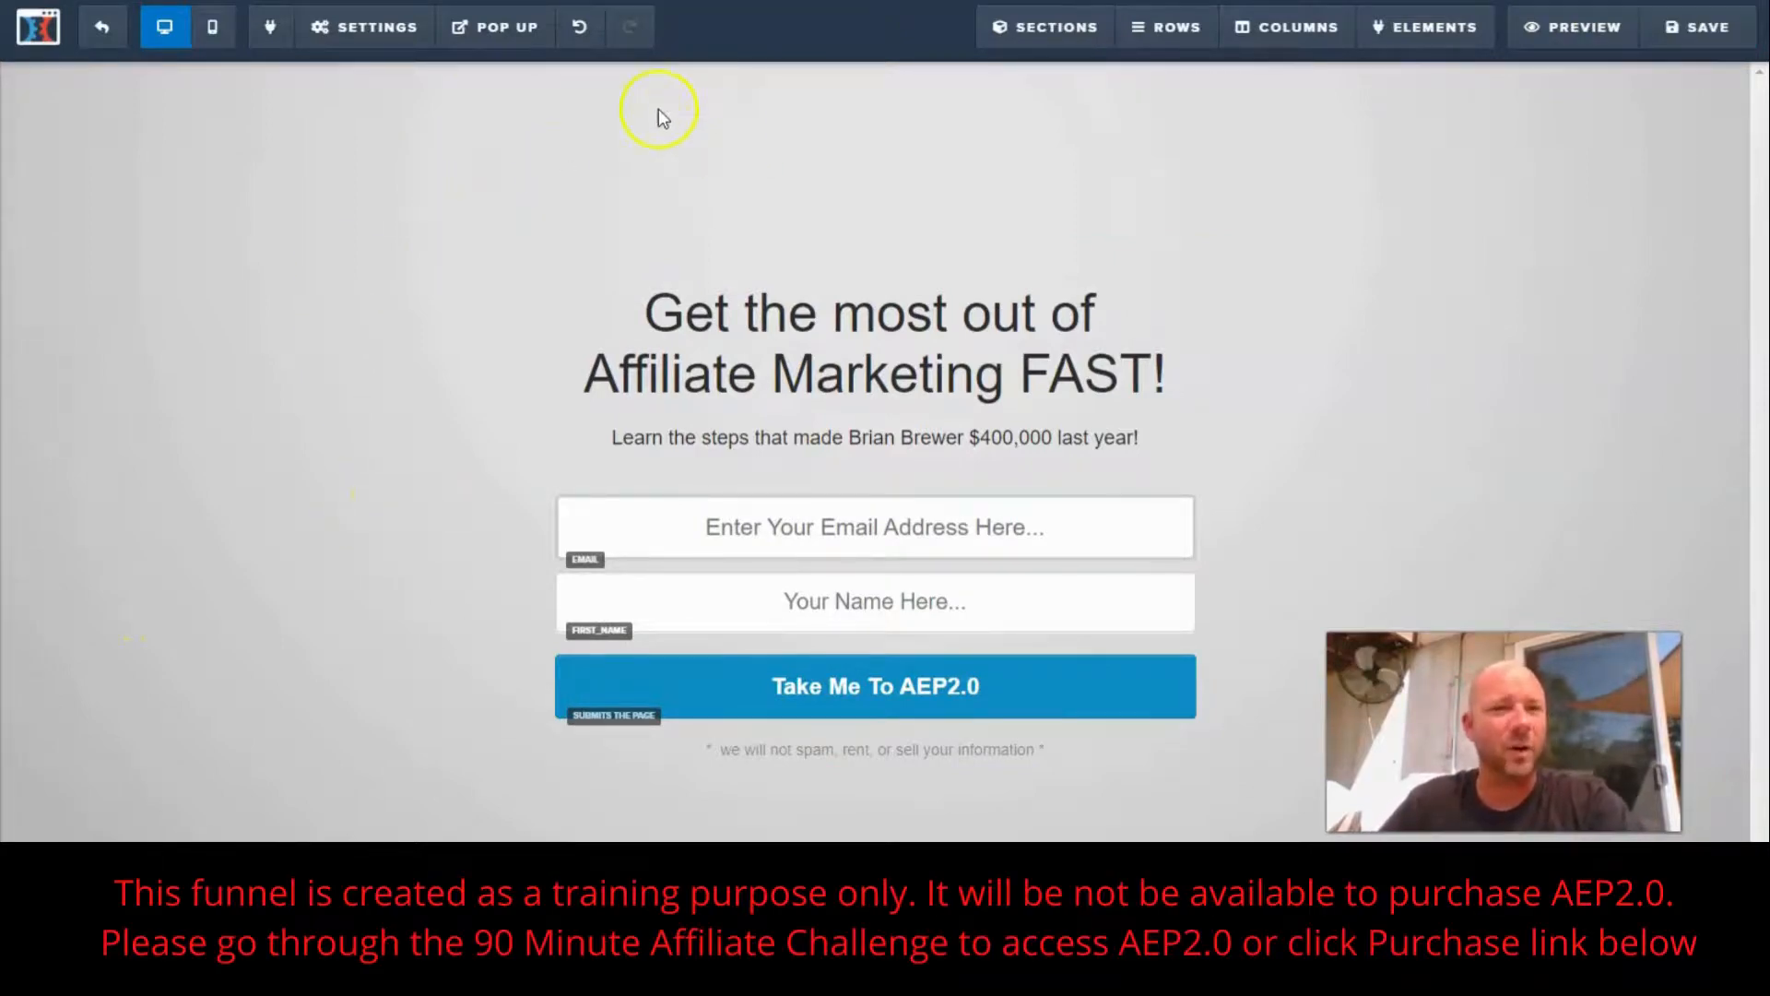
- Set the page's On Submit Go To destination to the copied Affiliate Escape Plan Home Page referral link
mouse_move(375, 37)
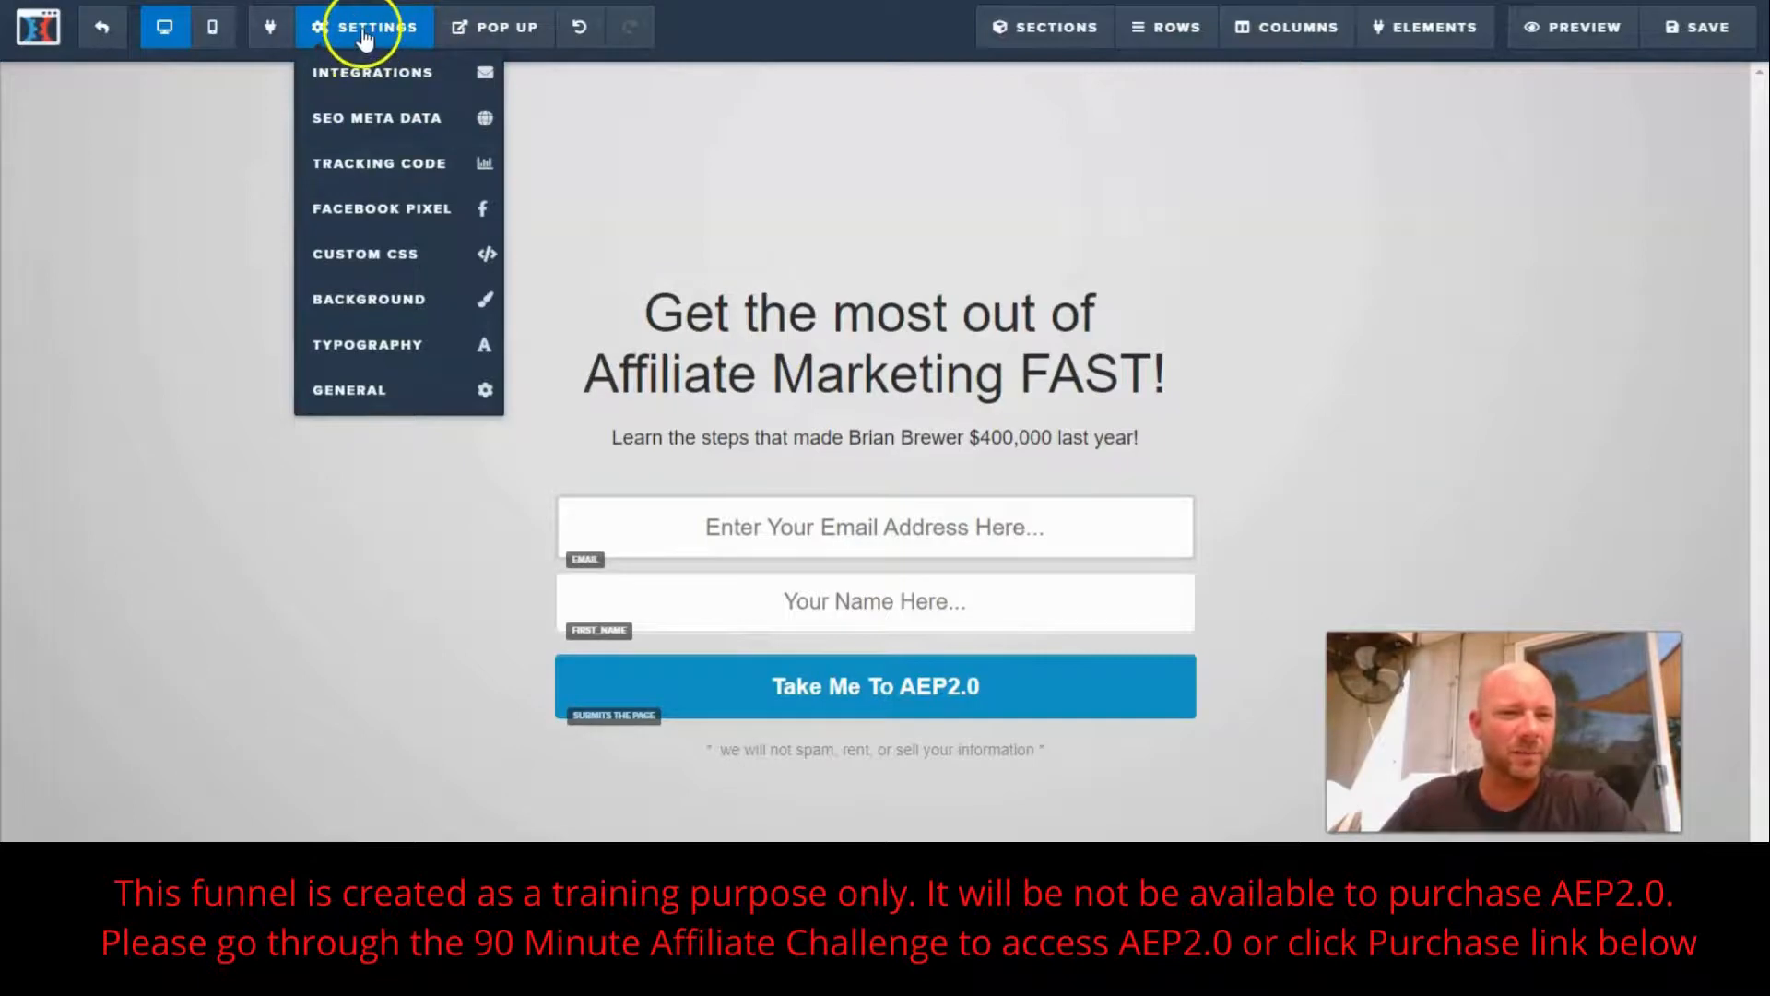
click(373, 397)
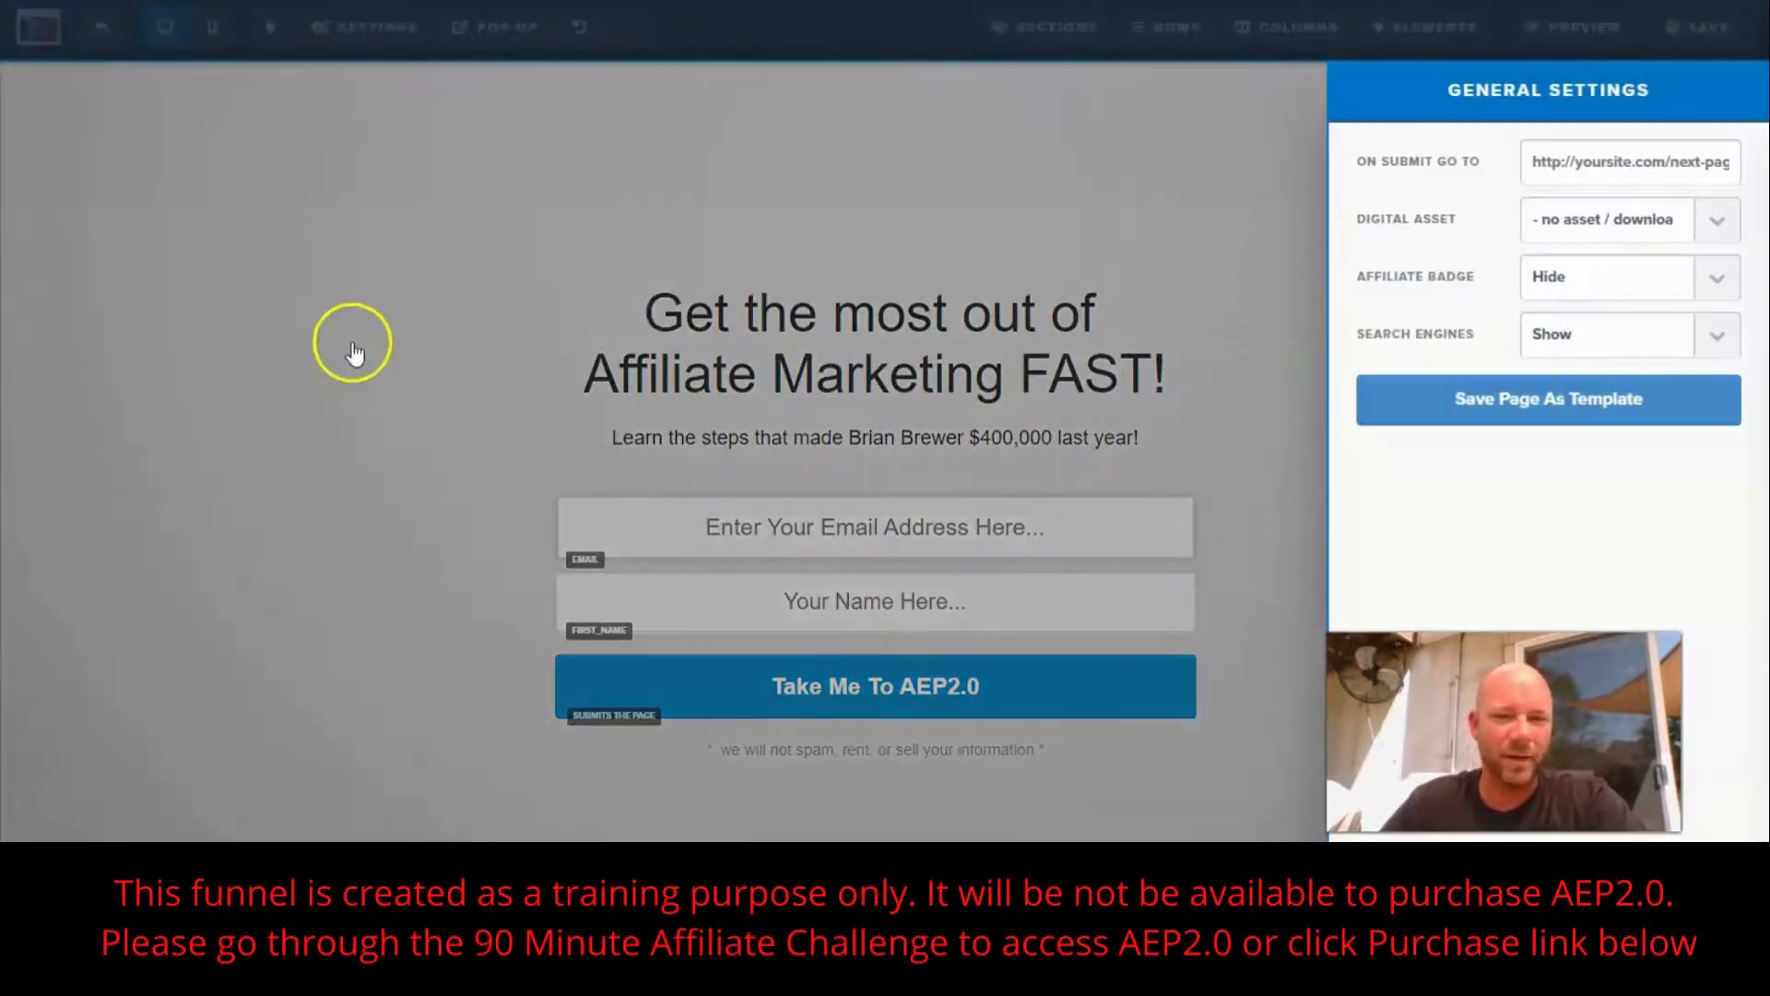
click(1526, 166)
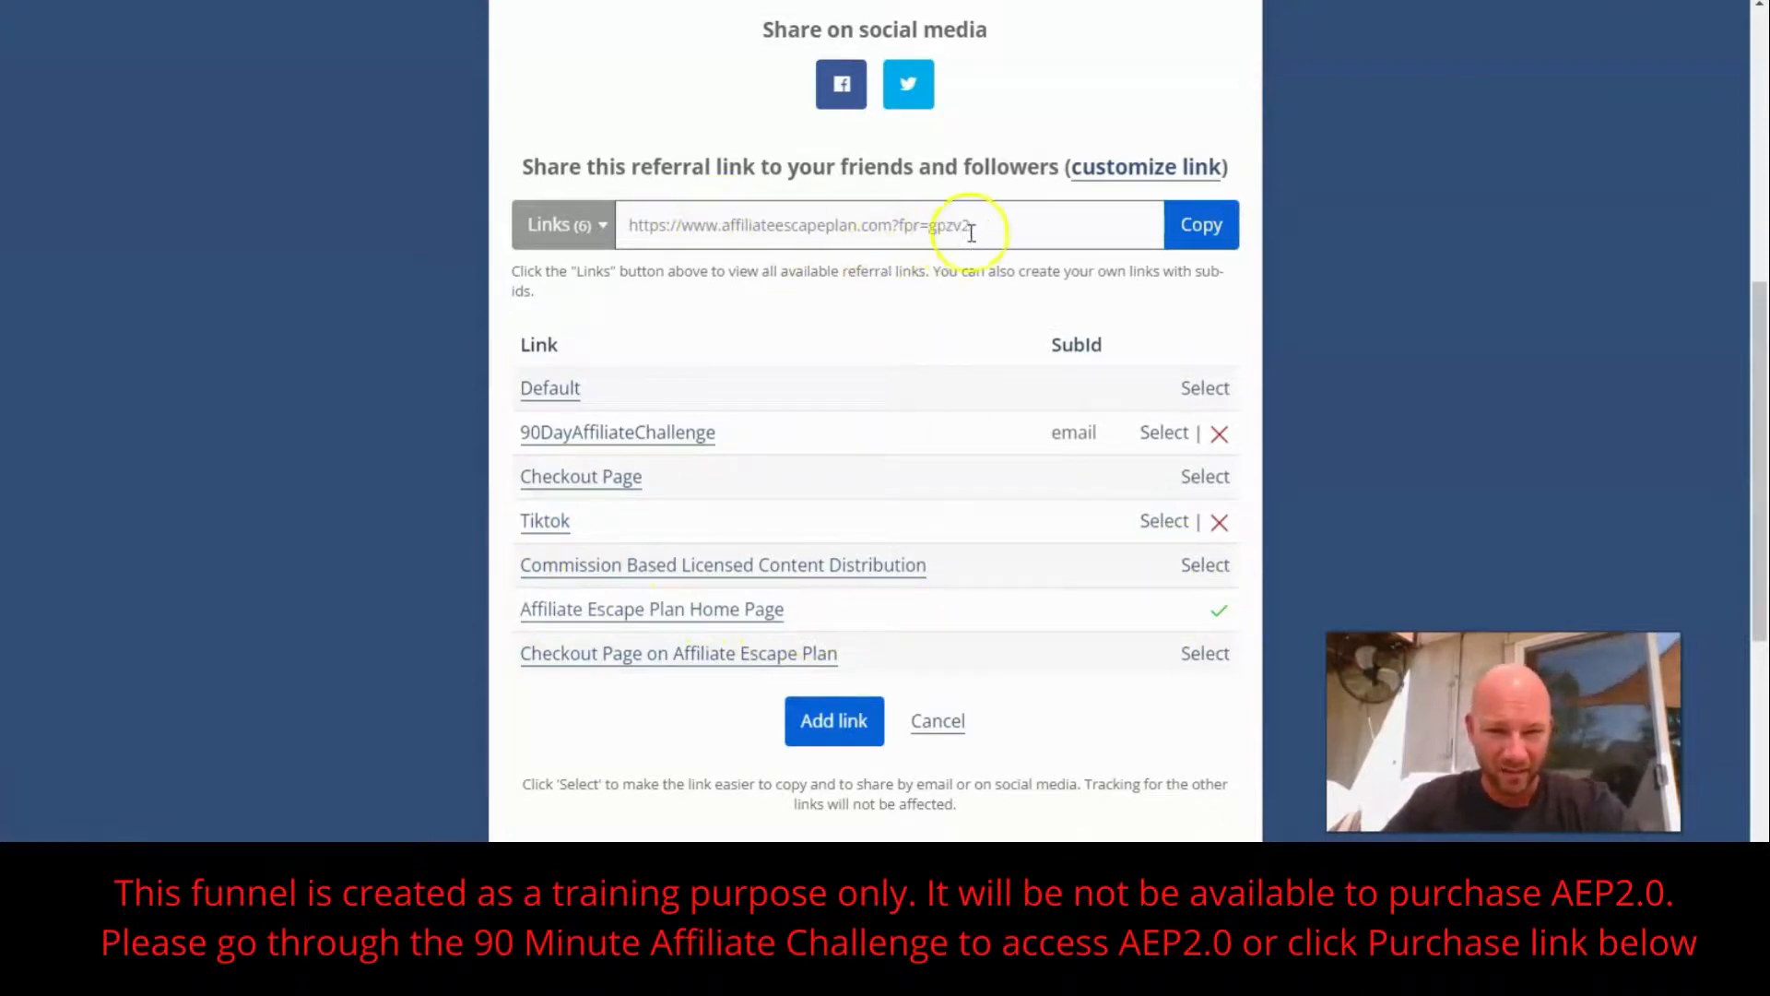
click(1199, 225)
click(1171, 242)
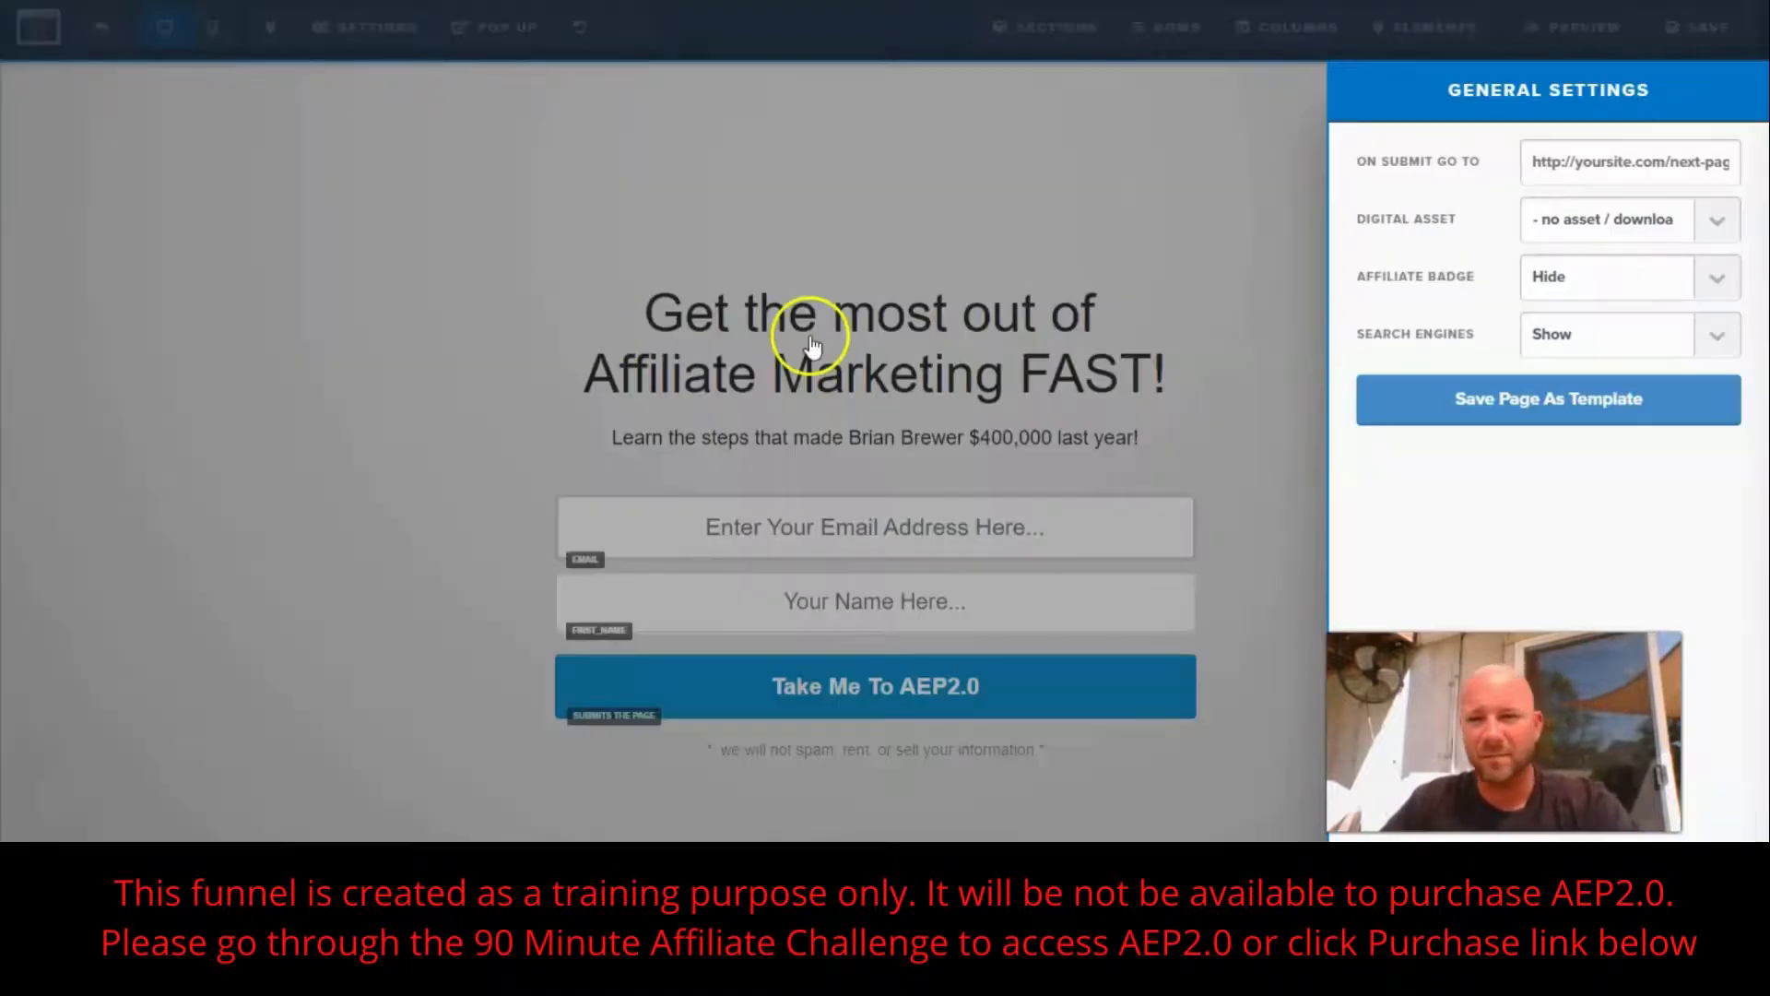
click(1534, 162)
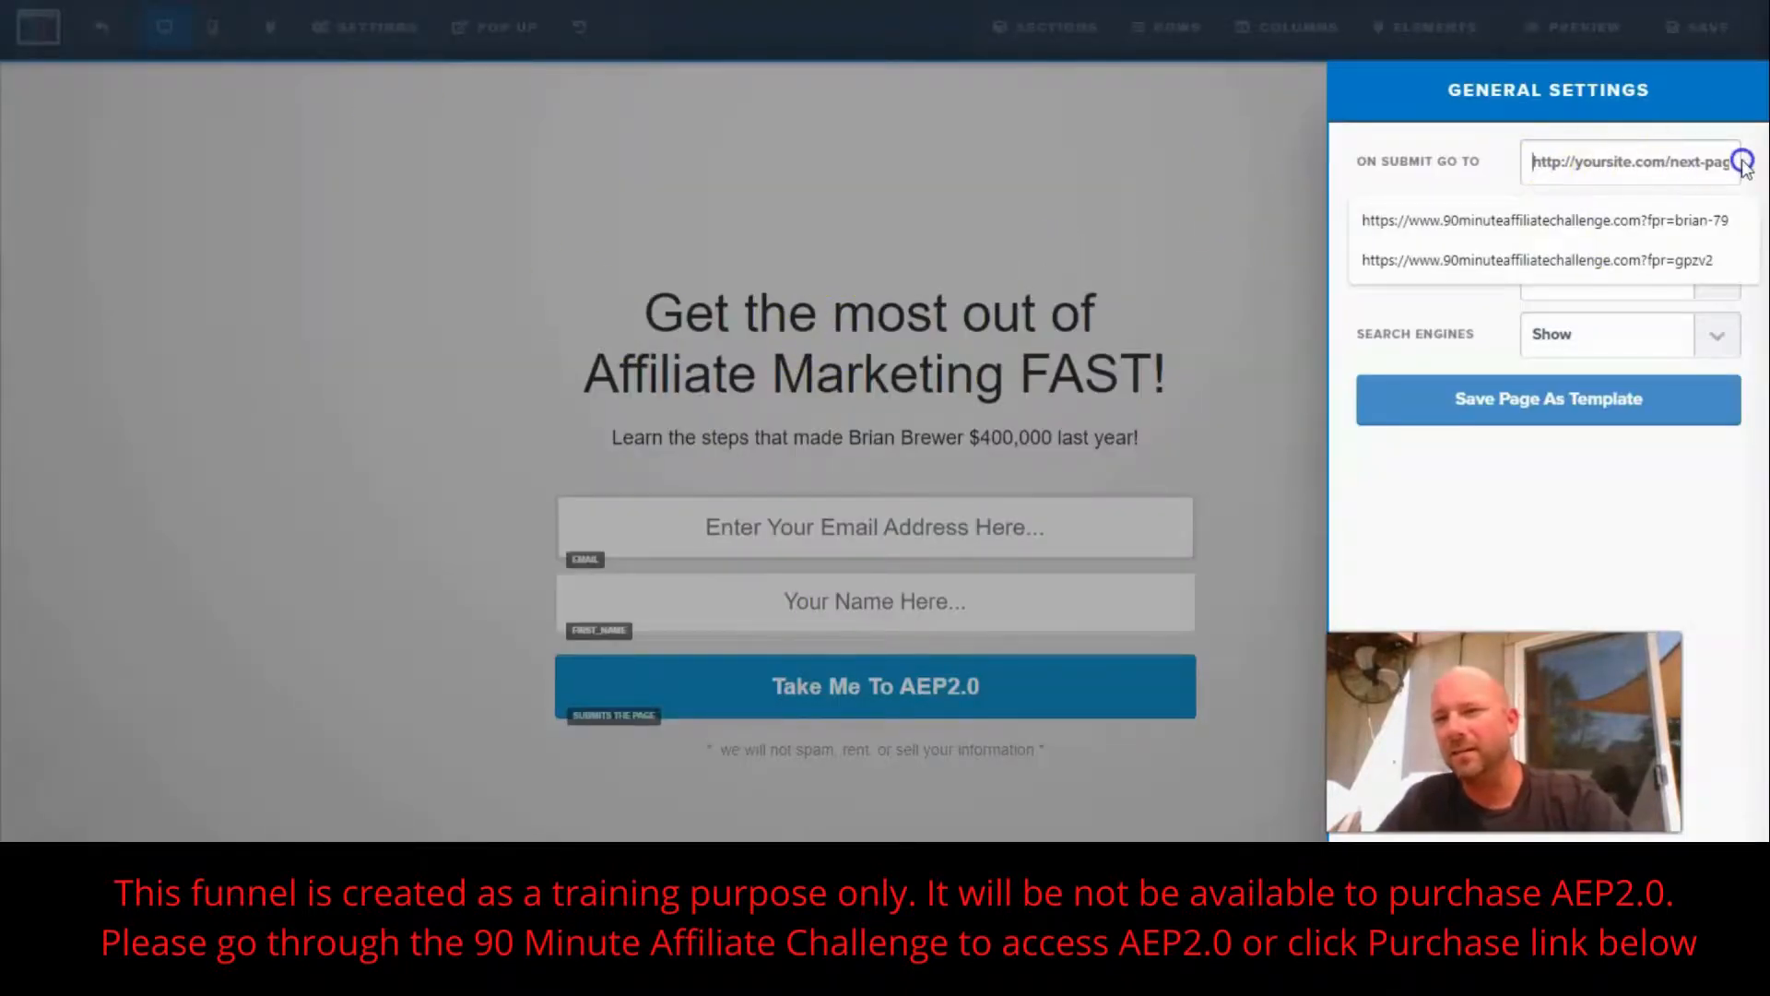
key(ctrl+v)
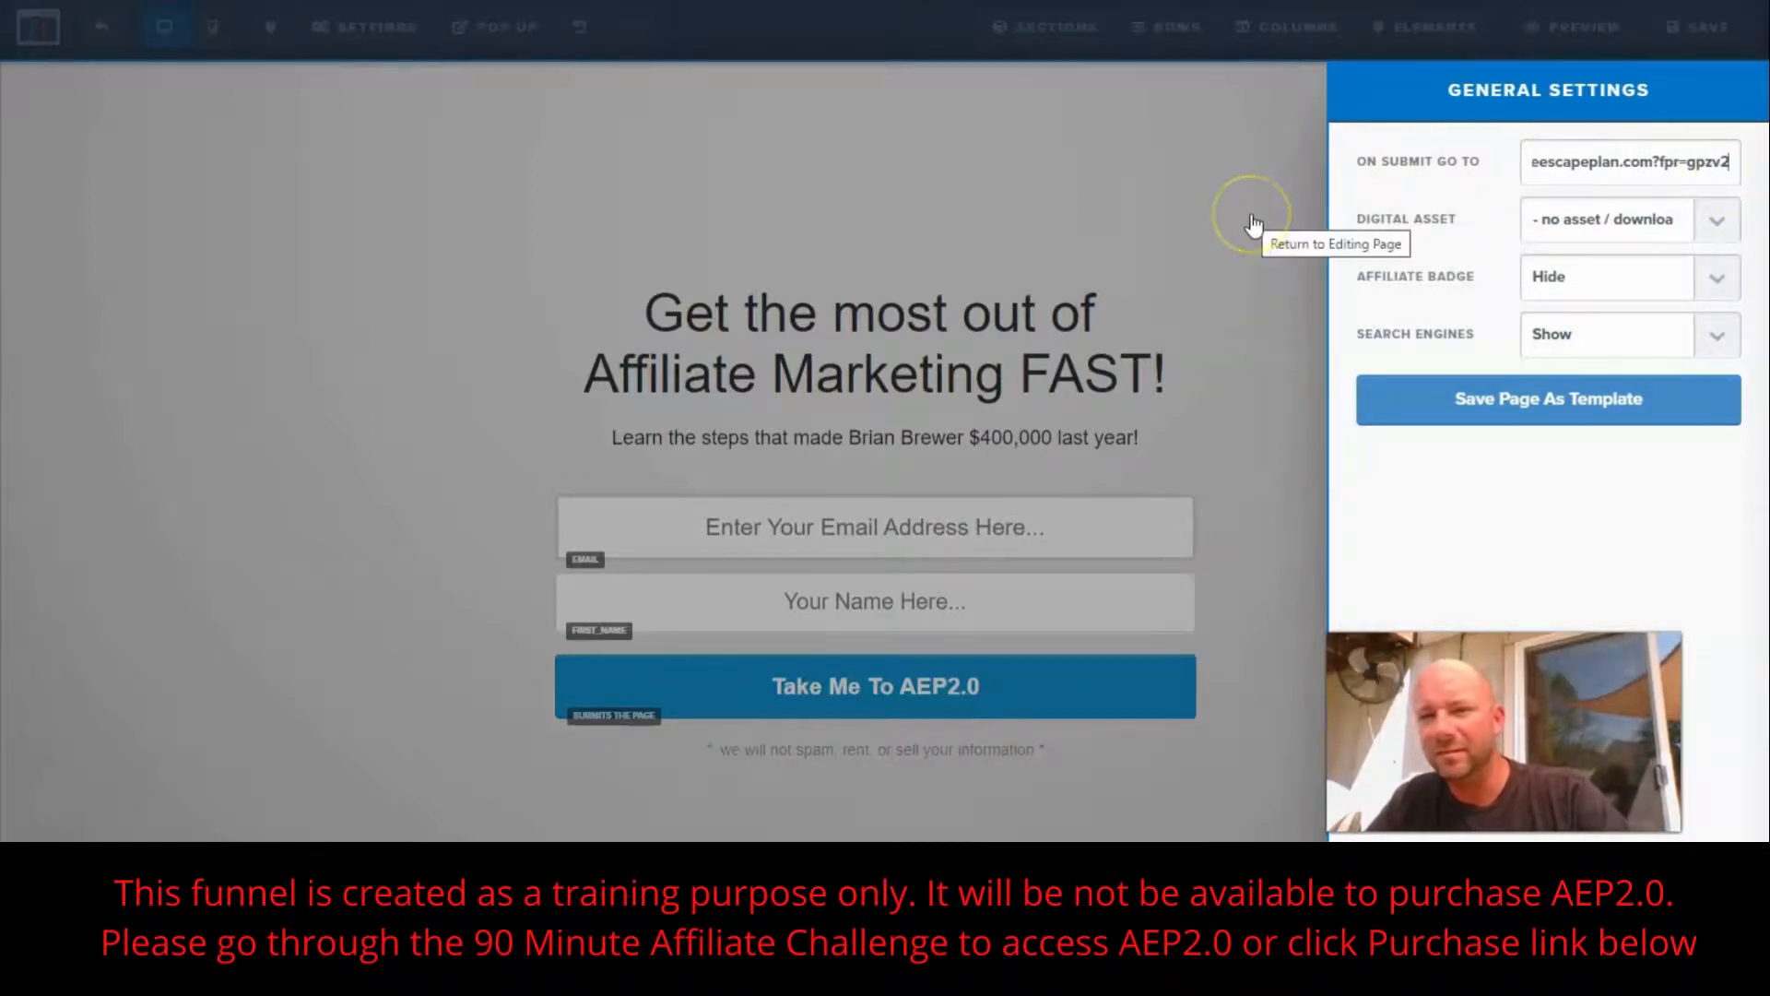
click(1237, 184)
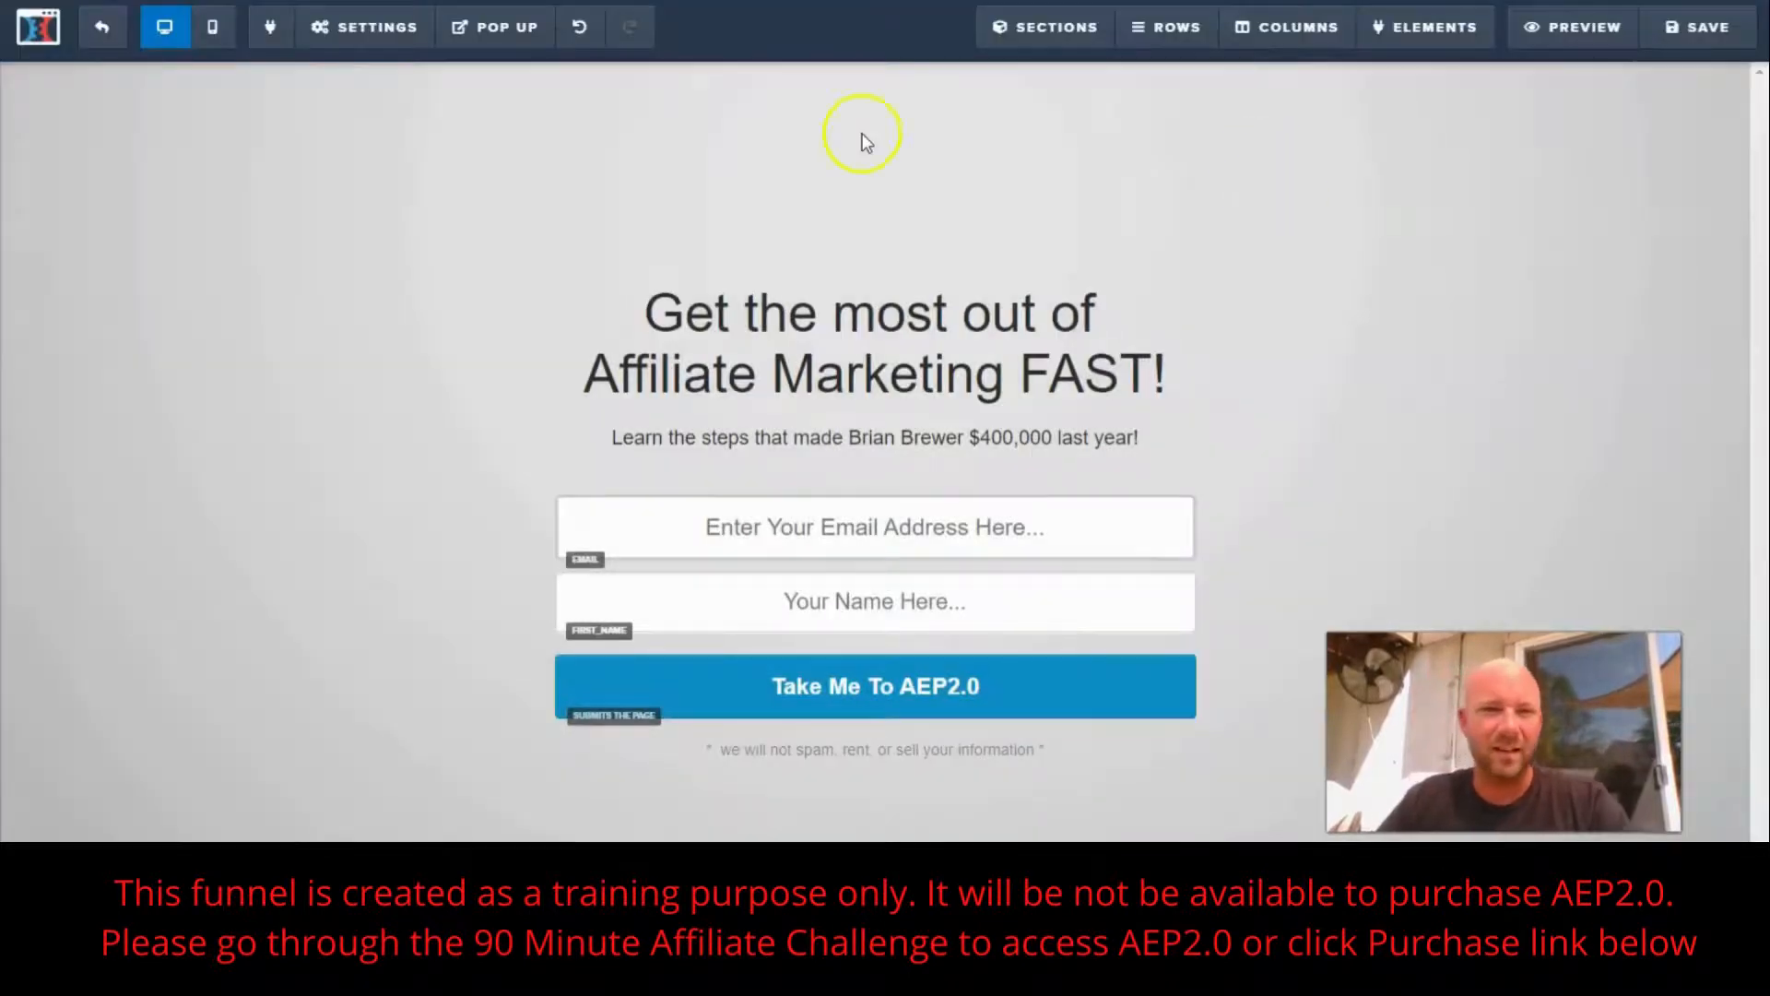
- Connect the page's email integration to Aweber with the Integrate Existing List action and the AEP2.0 Members list
click(341, 28)
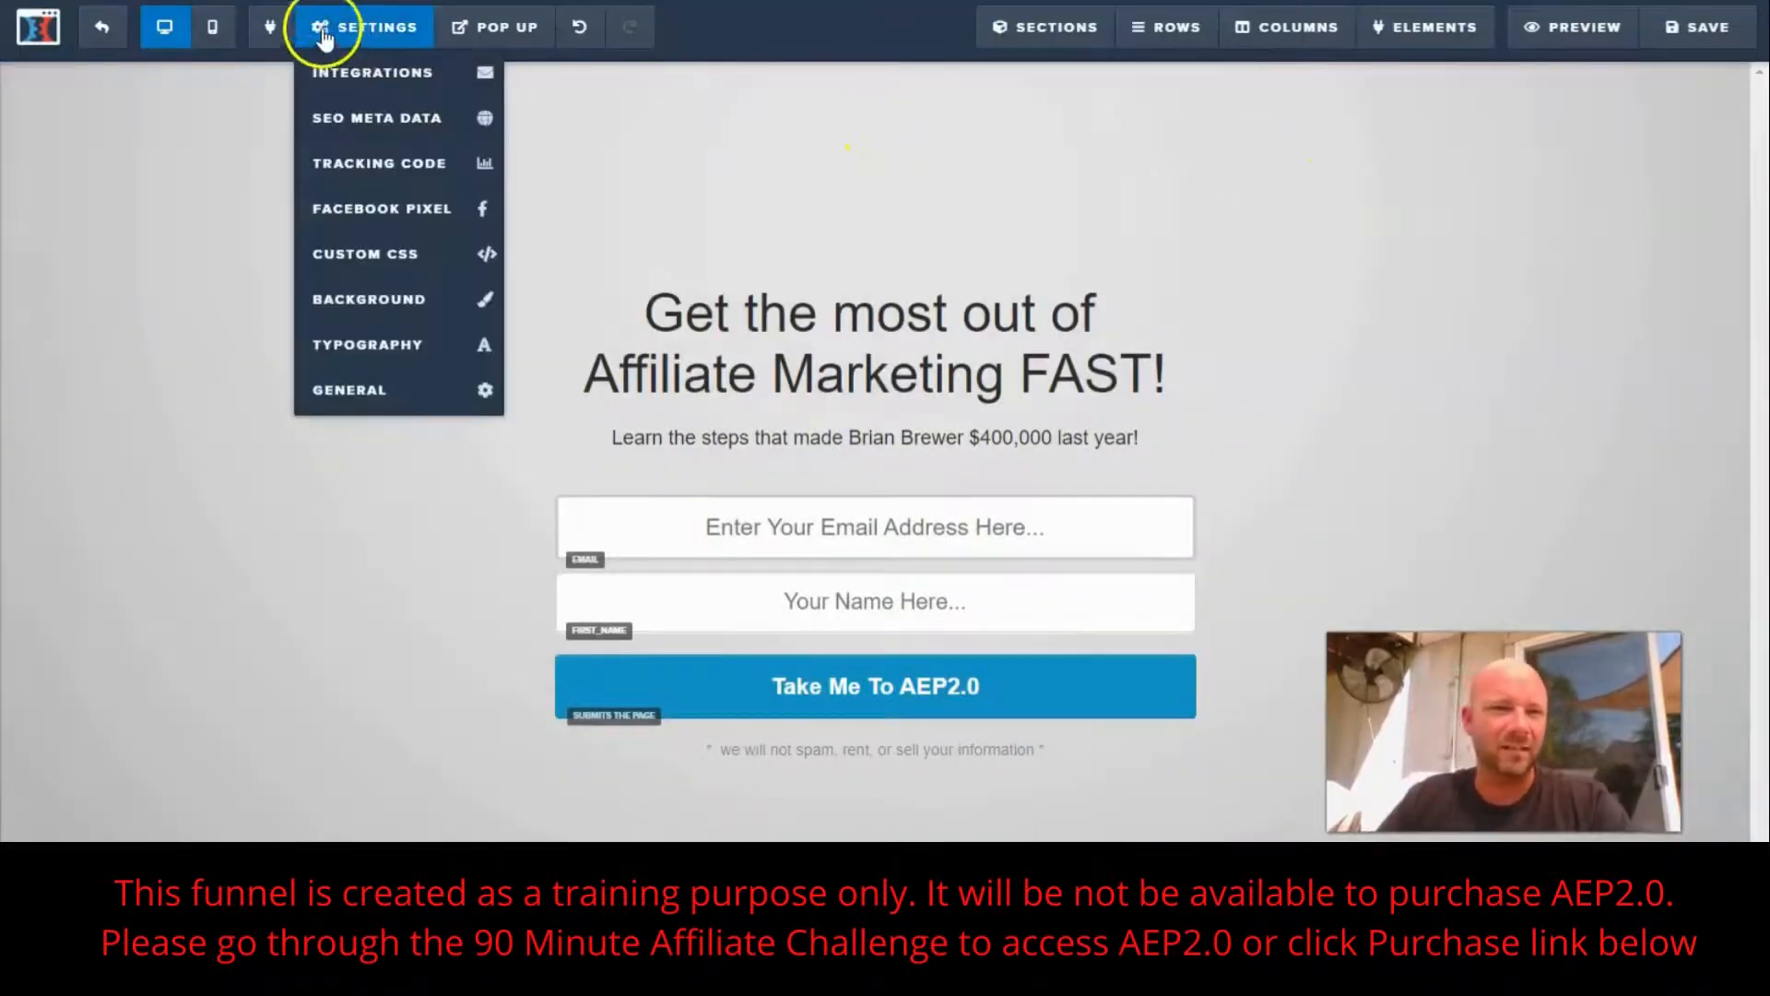
click(384, 81)
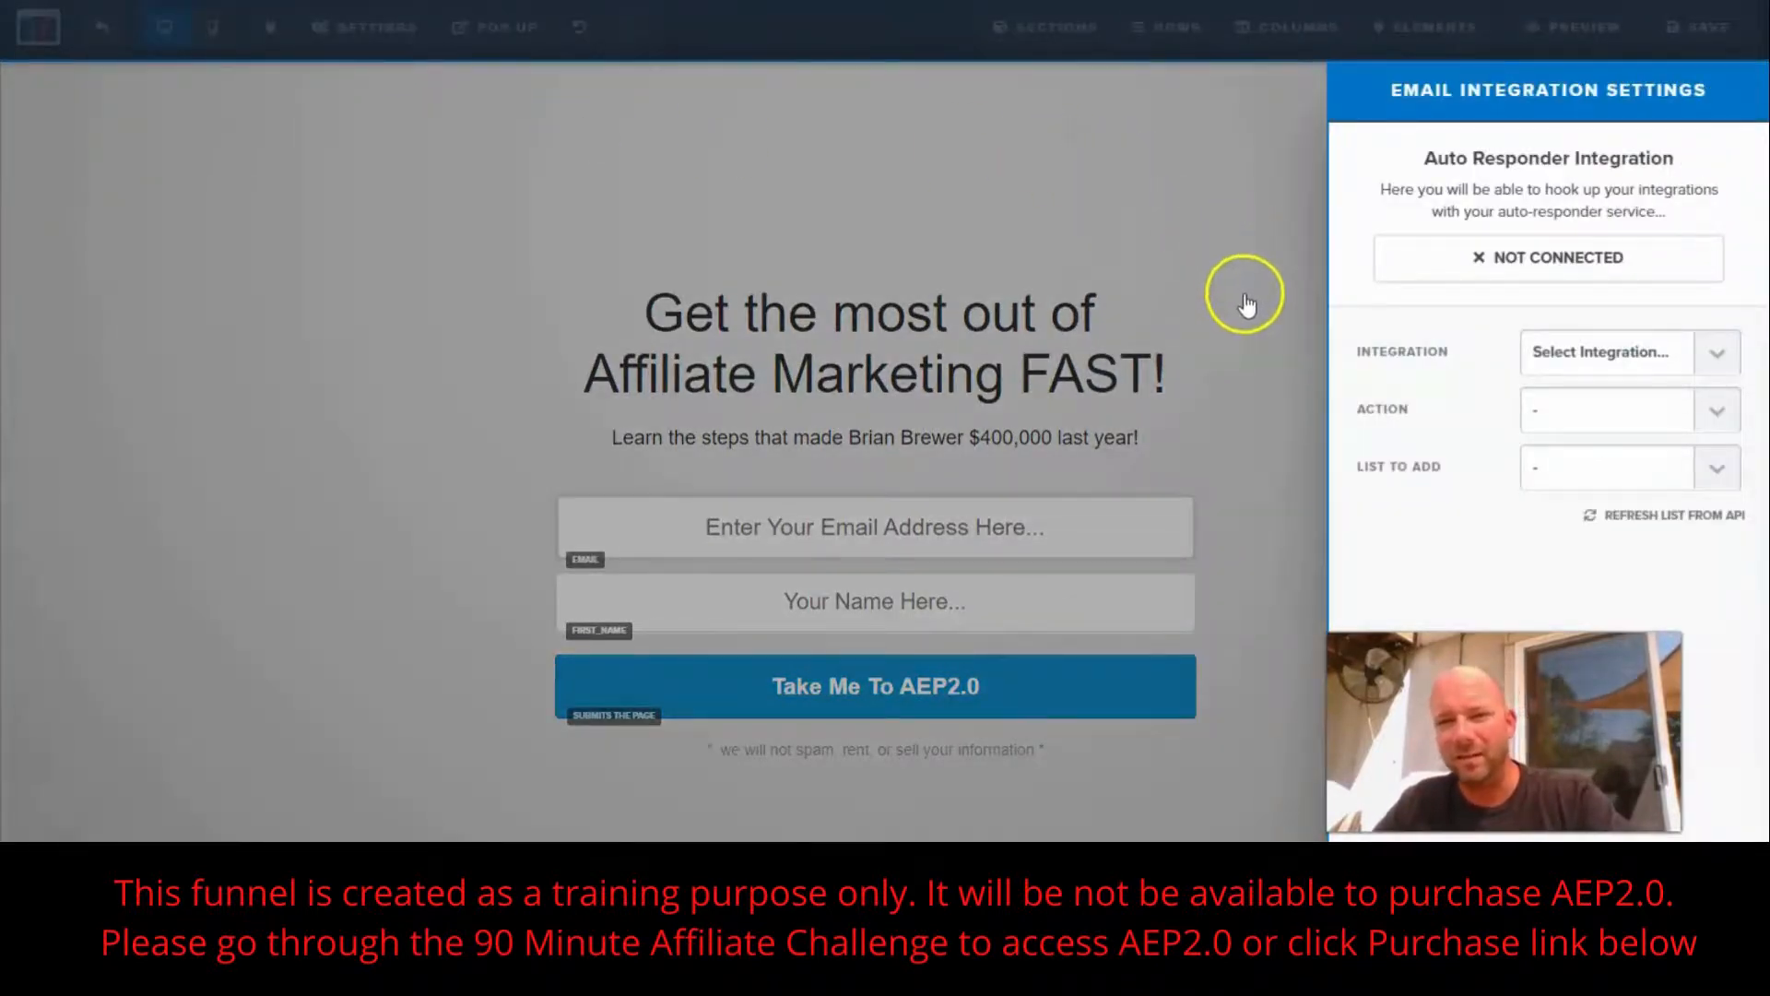
click(1720, 353)
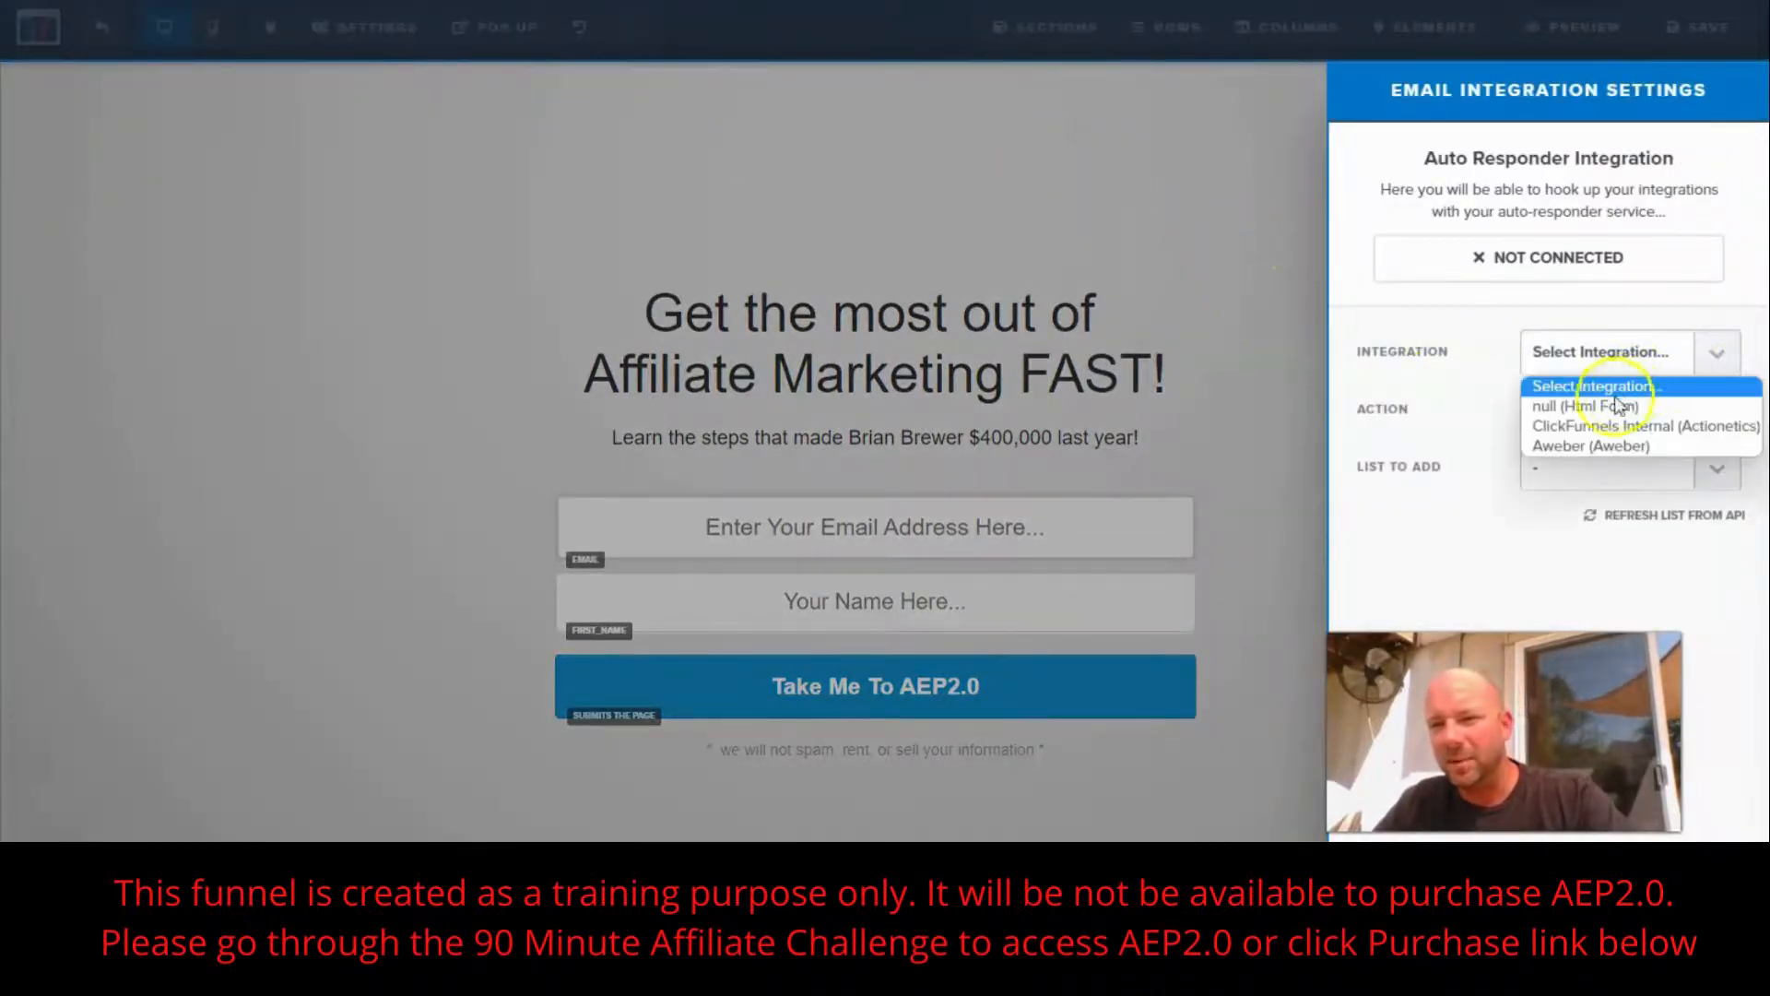
click(1585, 448)
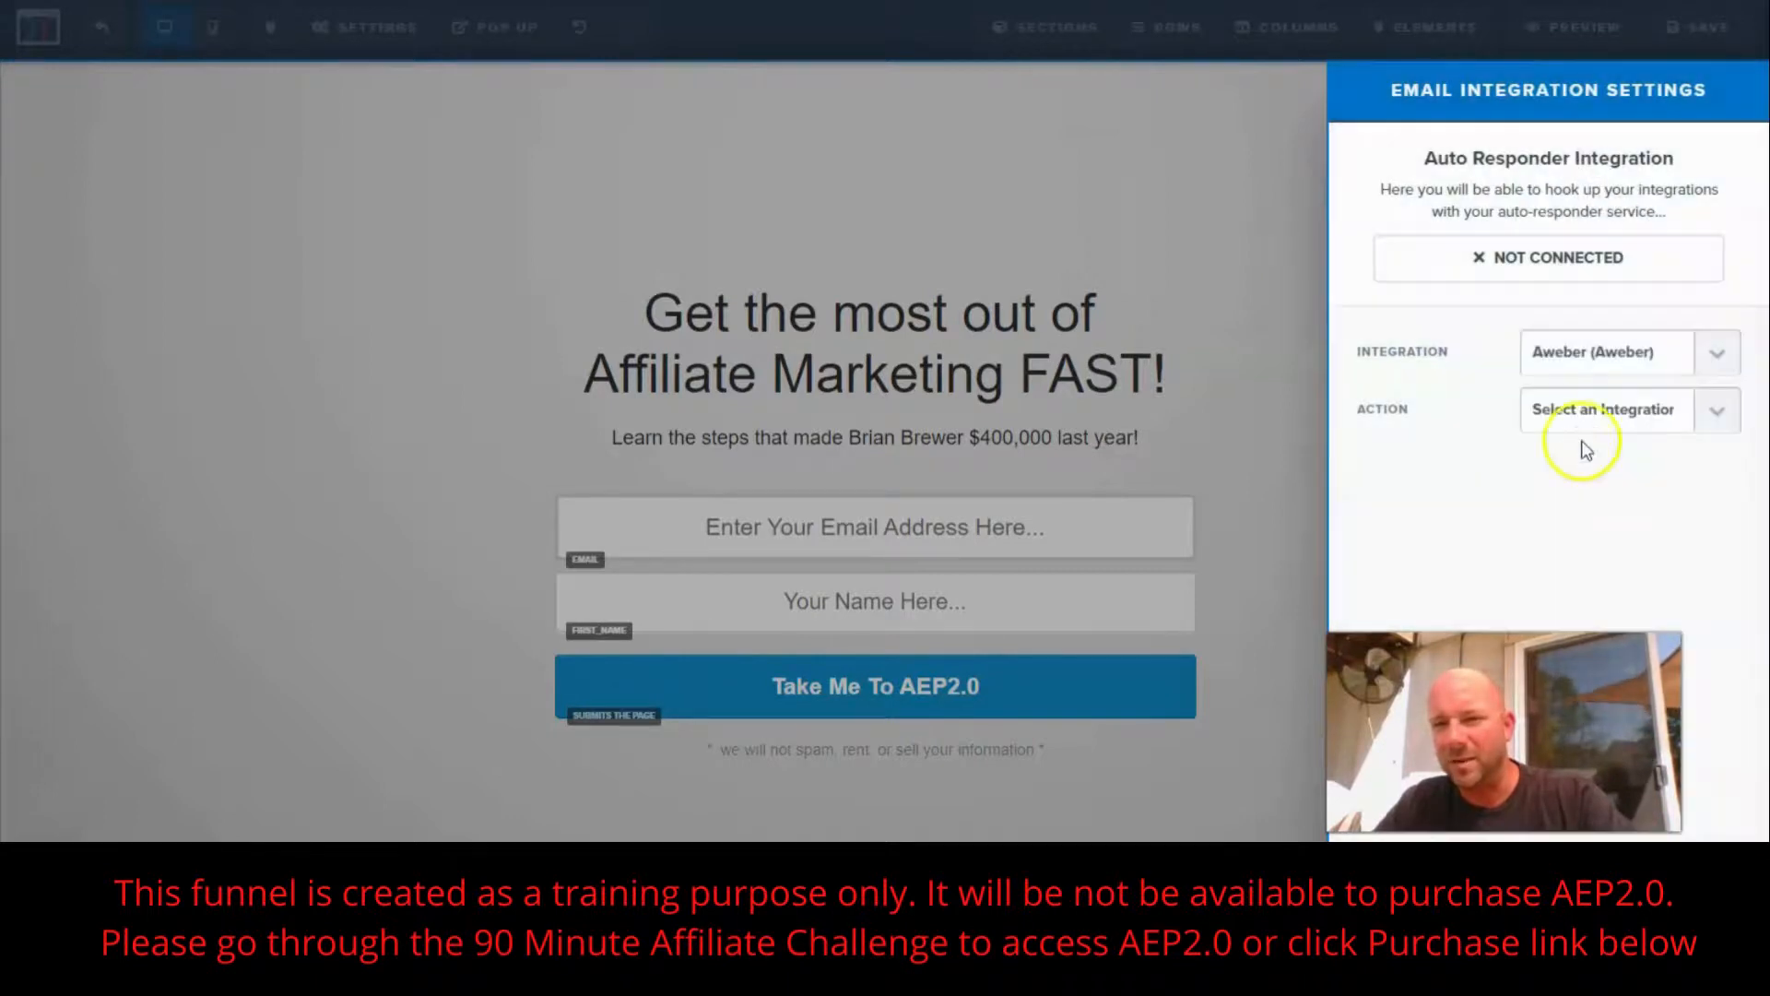
click(1715, 410)
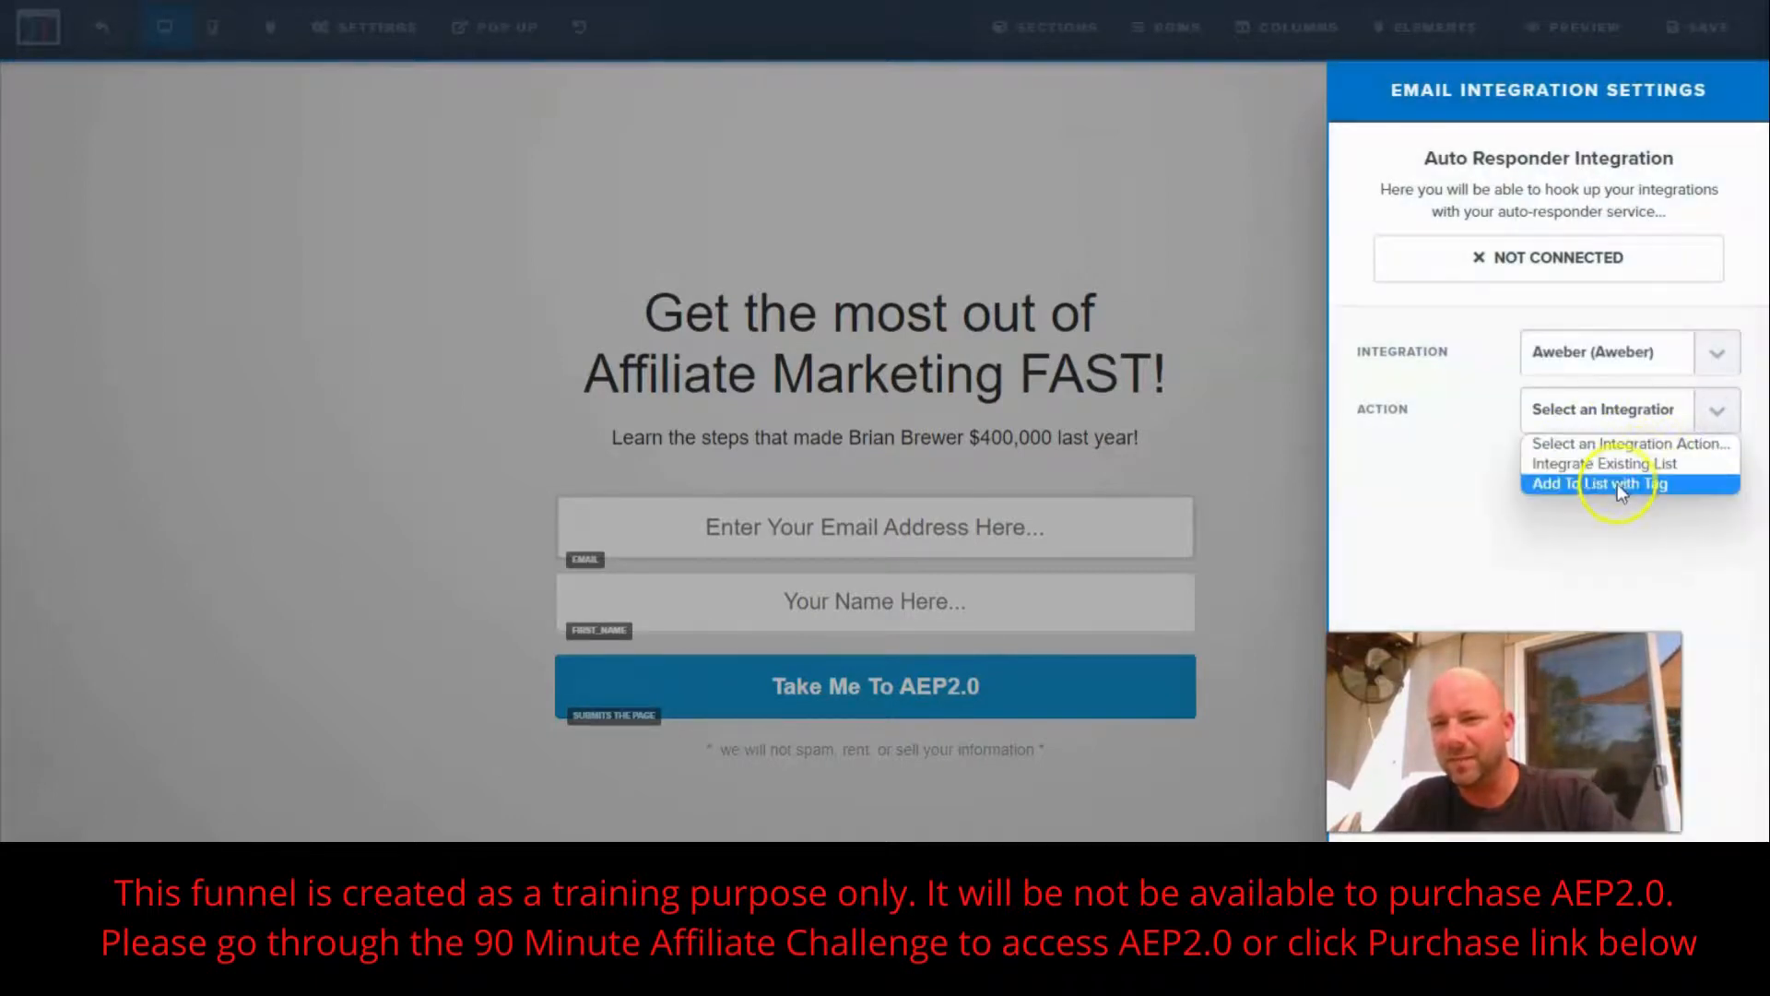
click(1588, 468)
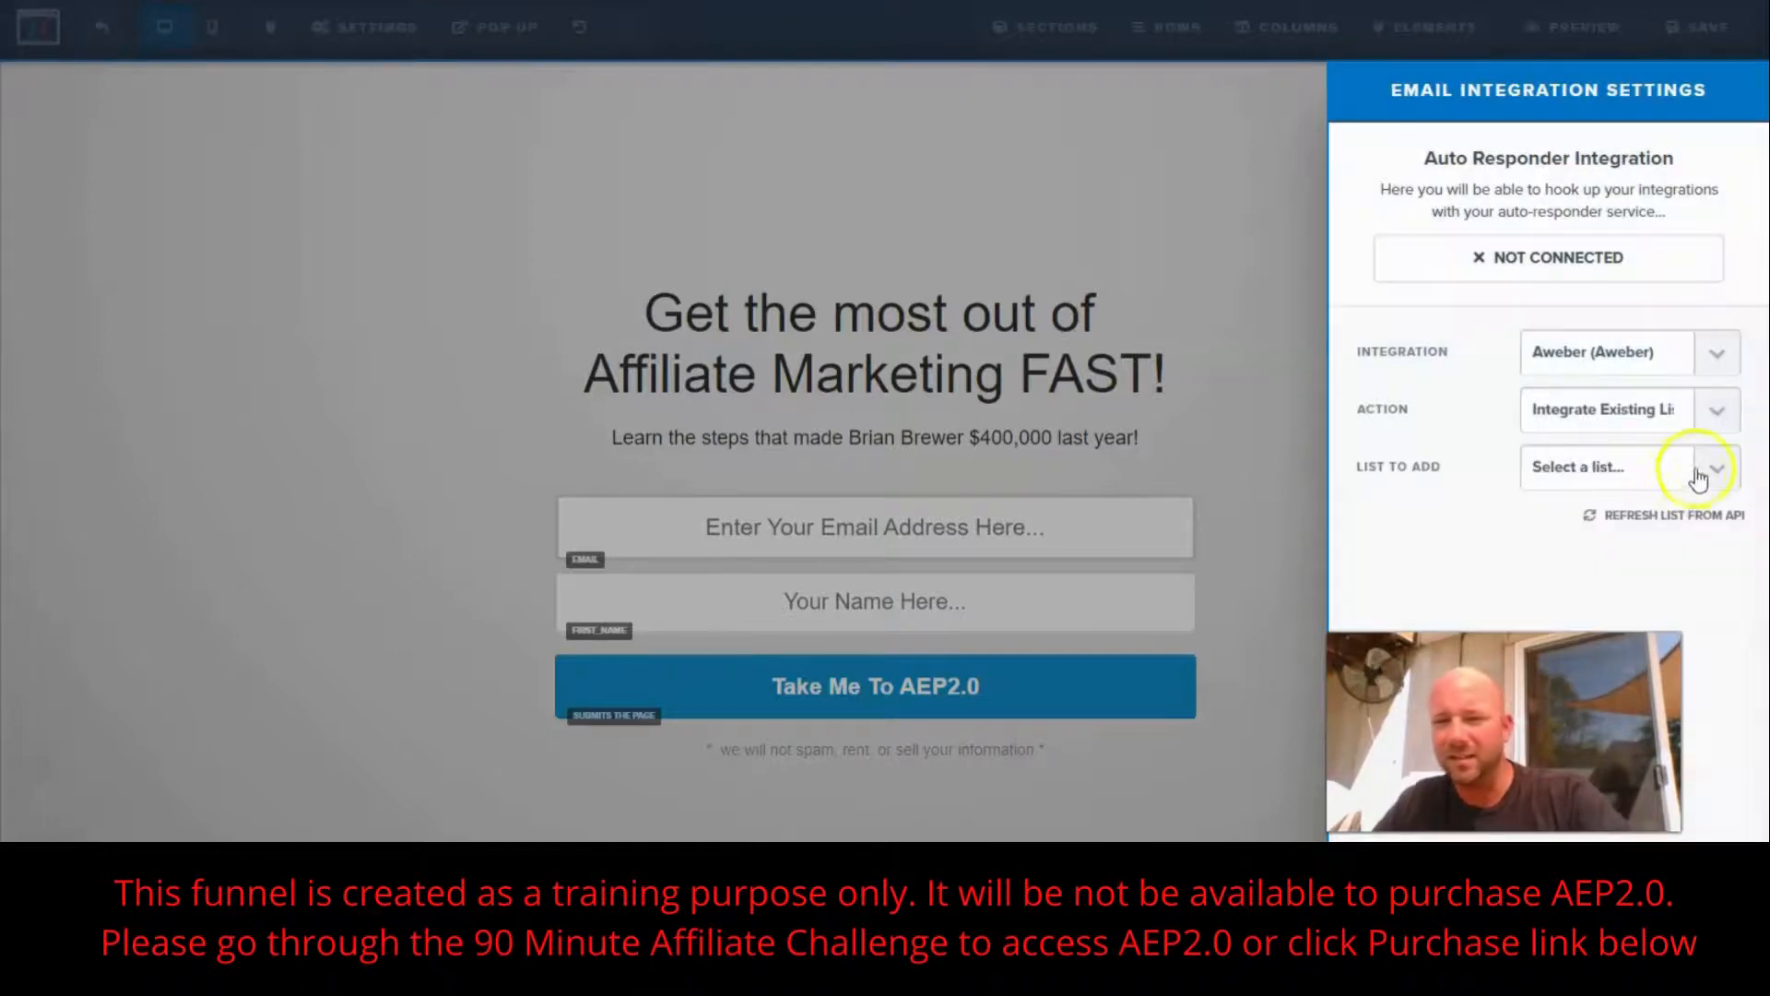
click(1700, 472)
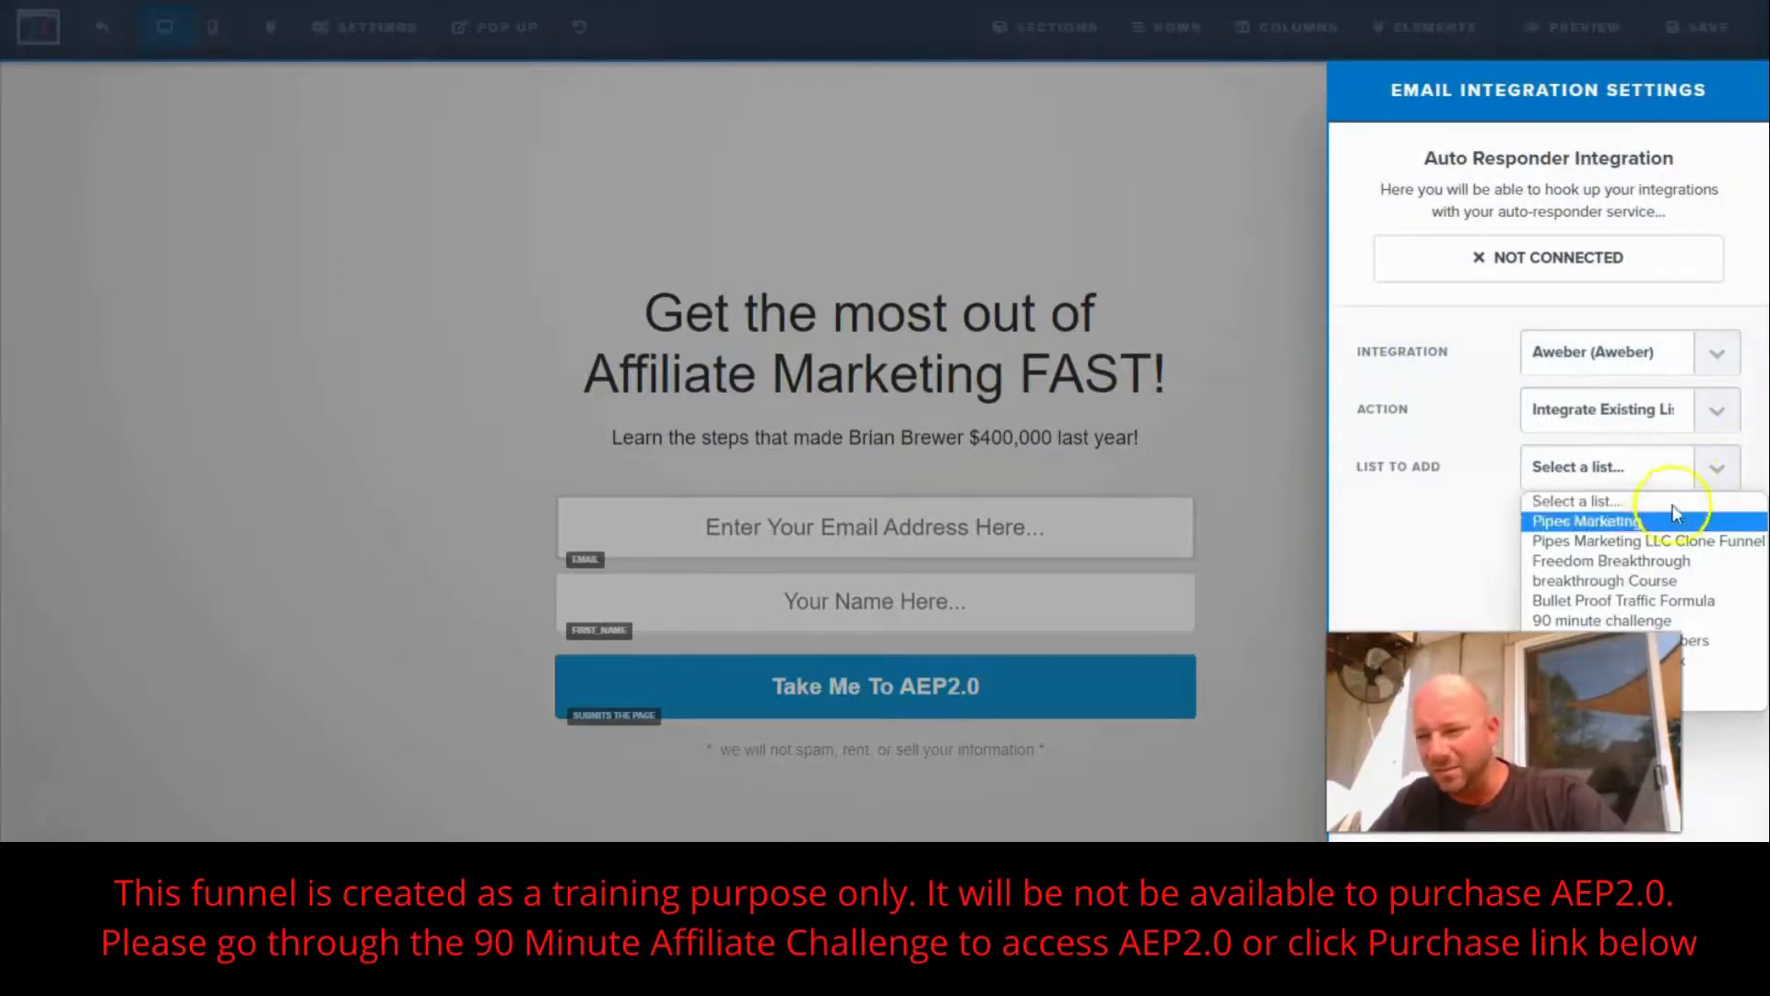
drag(1623, 687, 1456, 713)
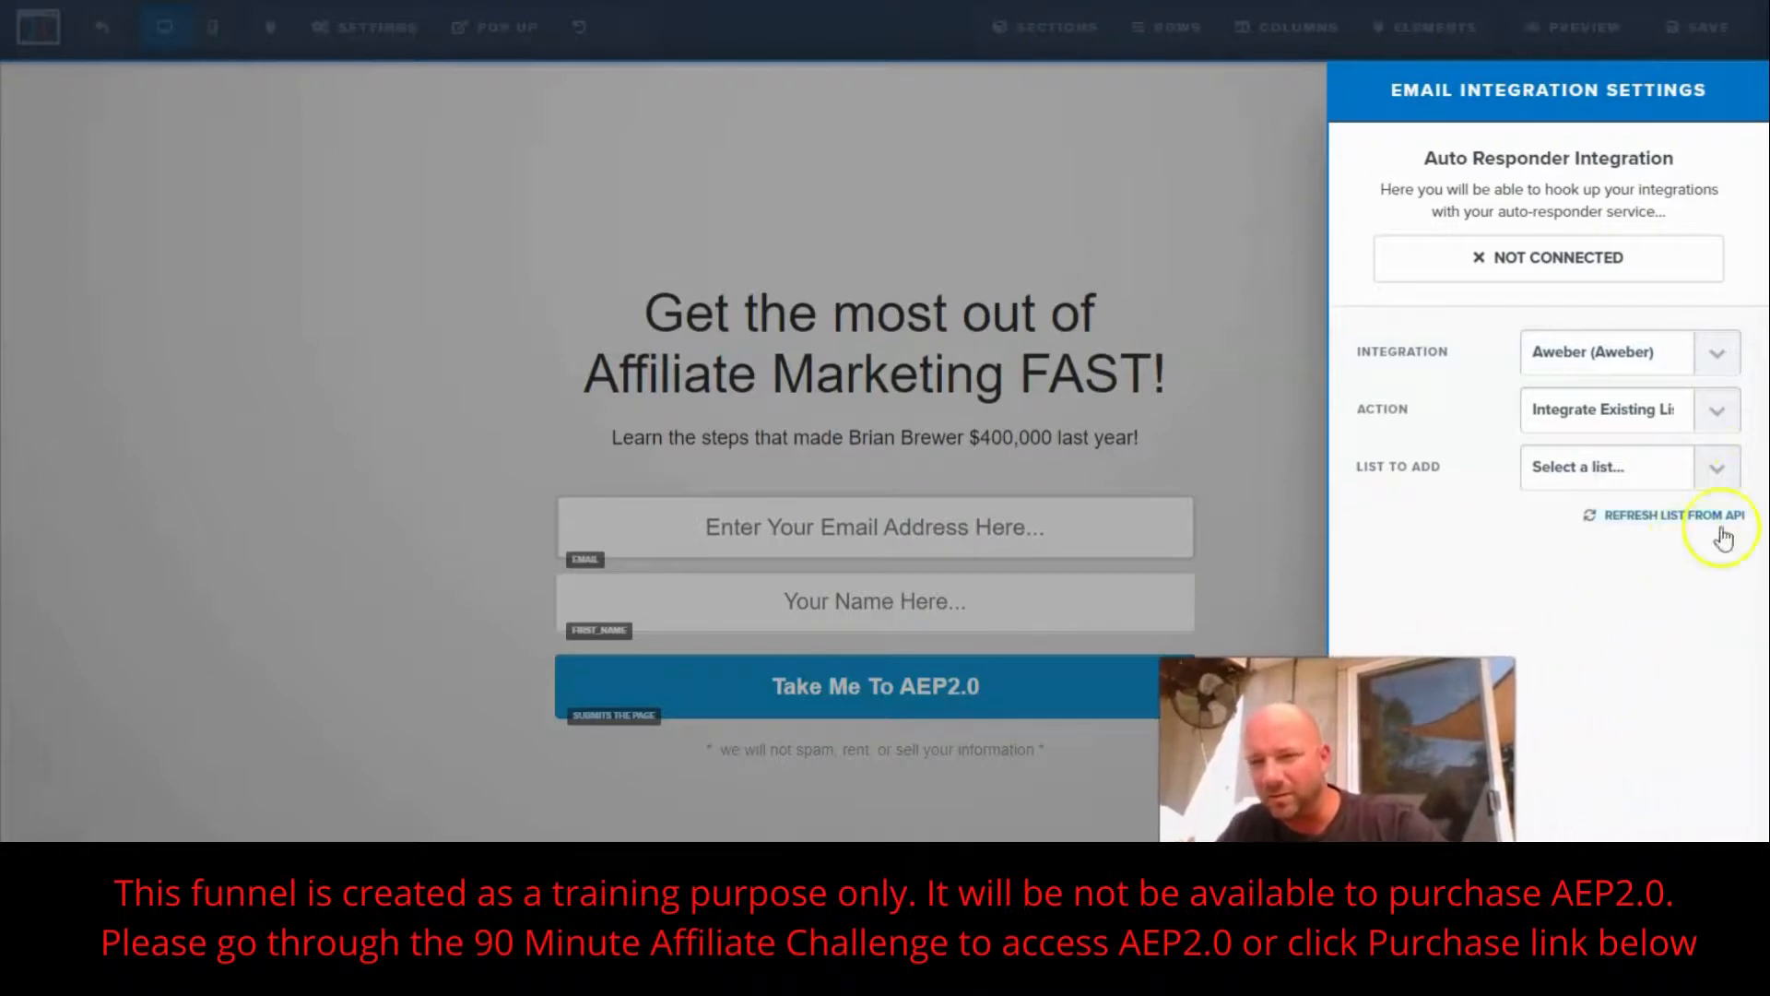
click(1701, 470)
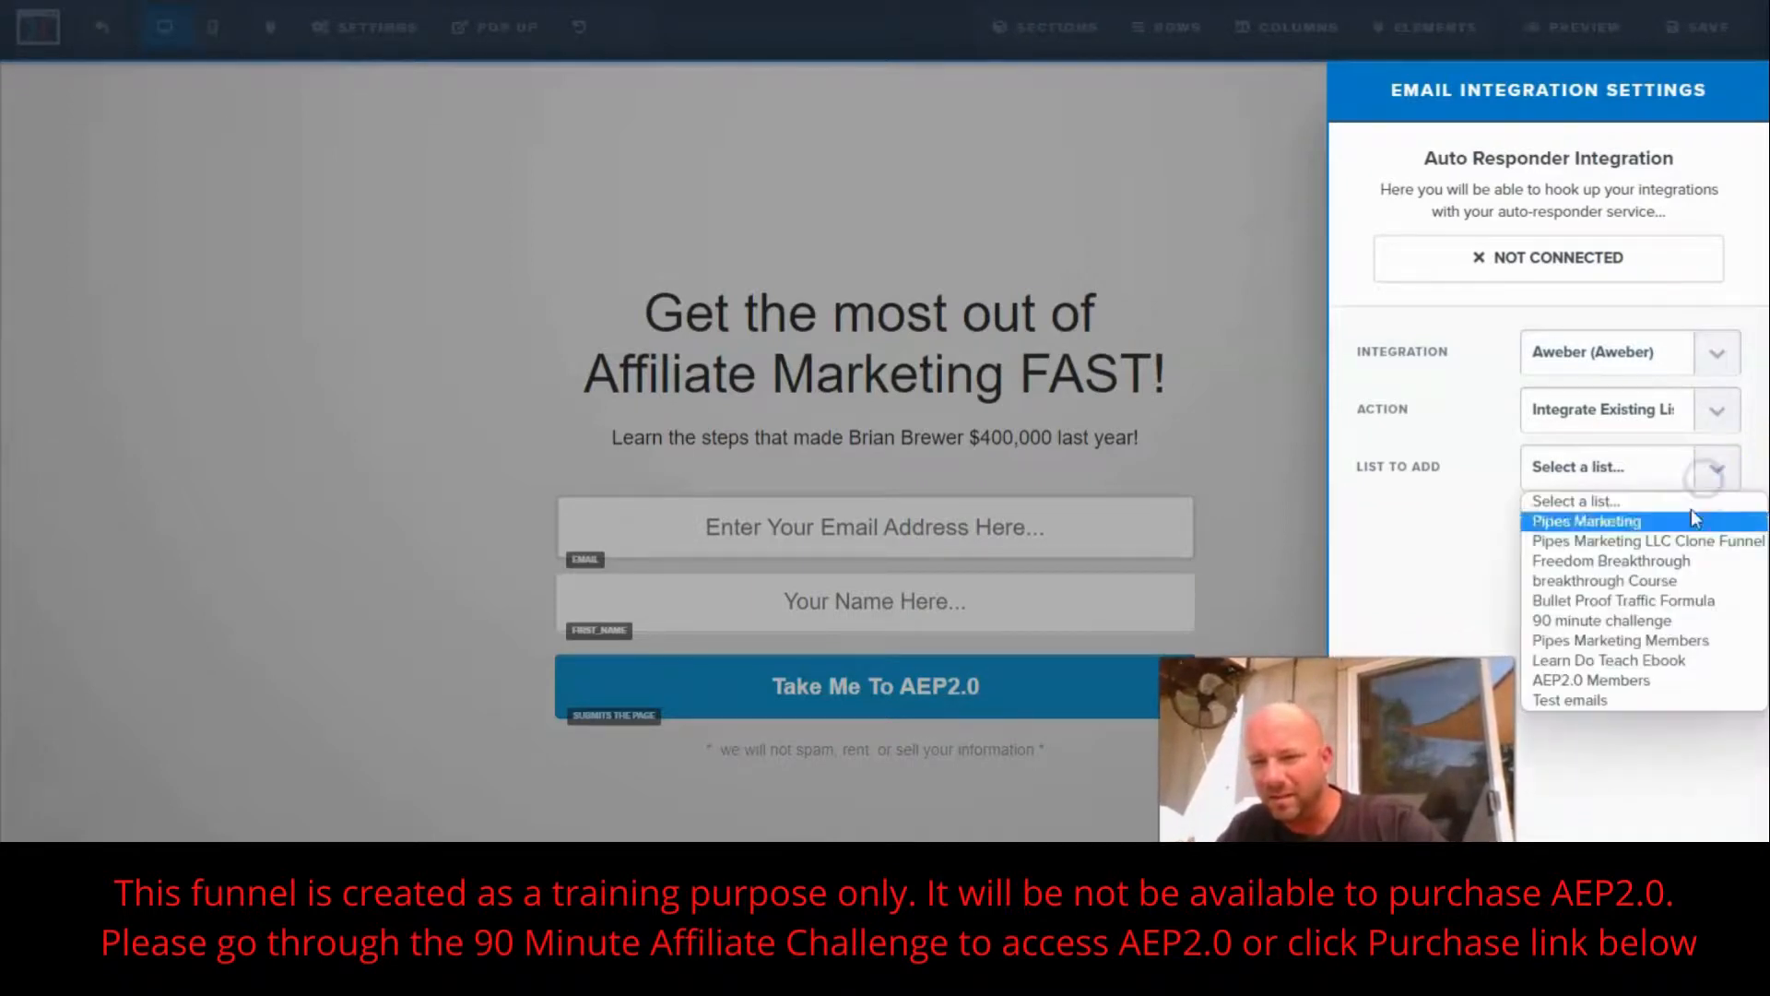
click(1647, 680)
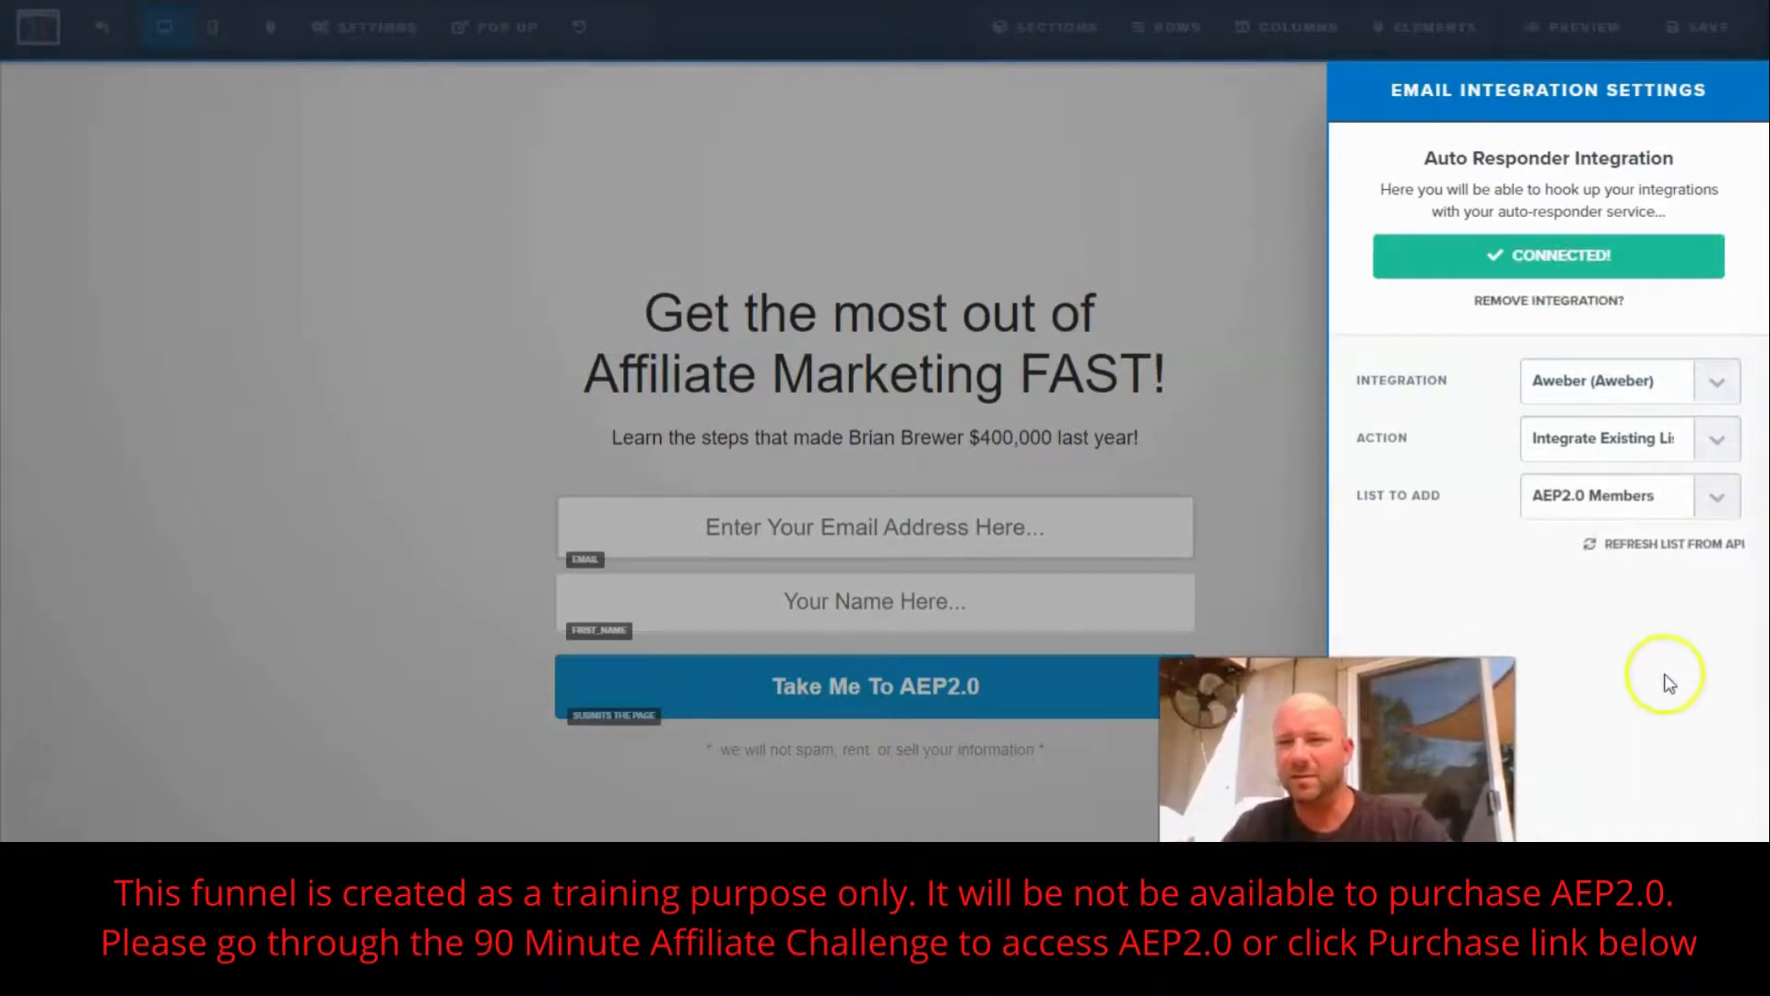
click(1258, 235)
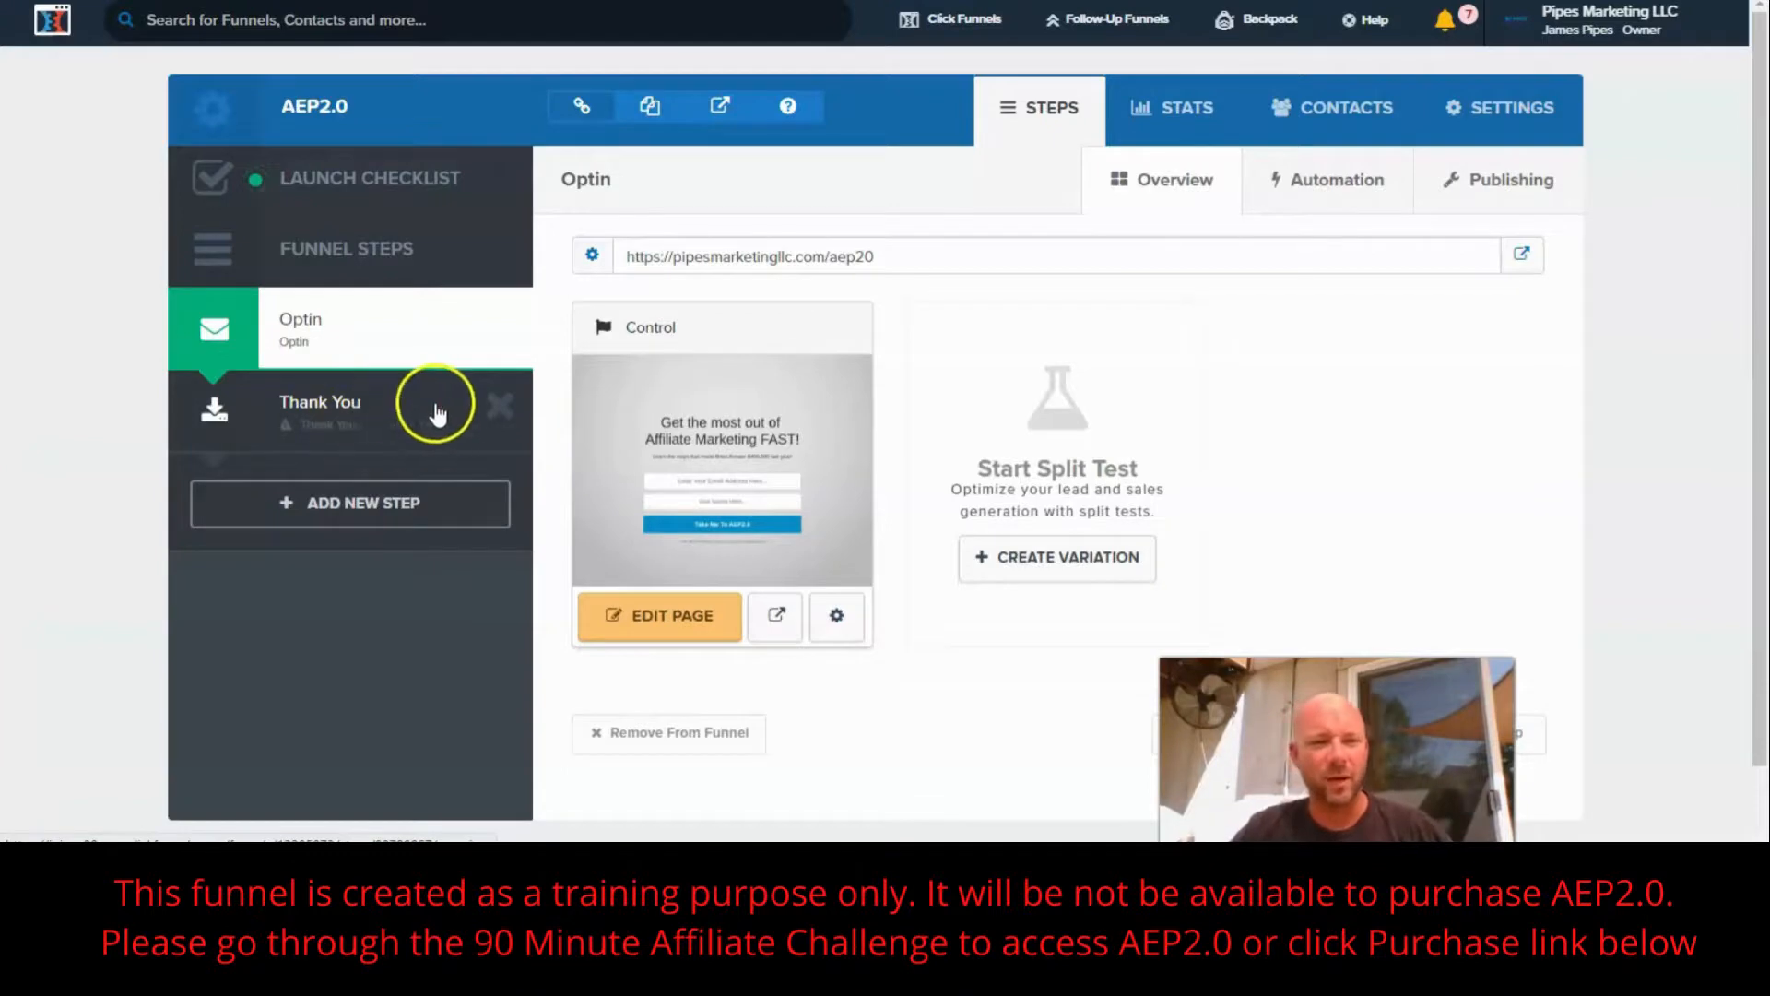
- Delete the Thank You step from the AEP2.0 funnel
click(497, 410)
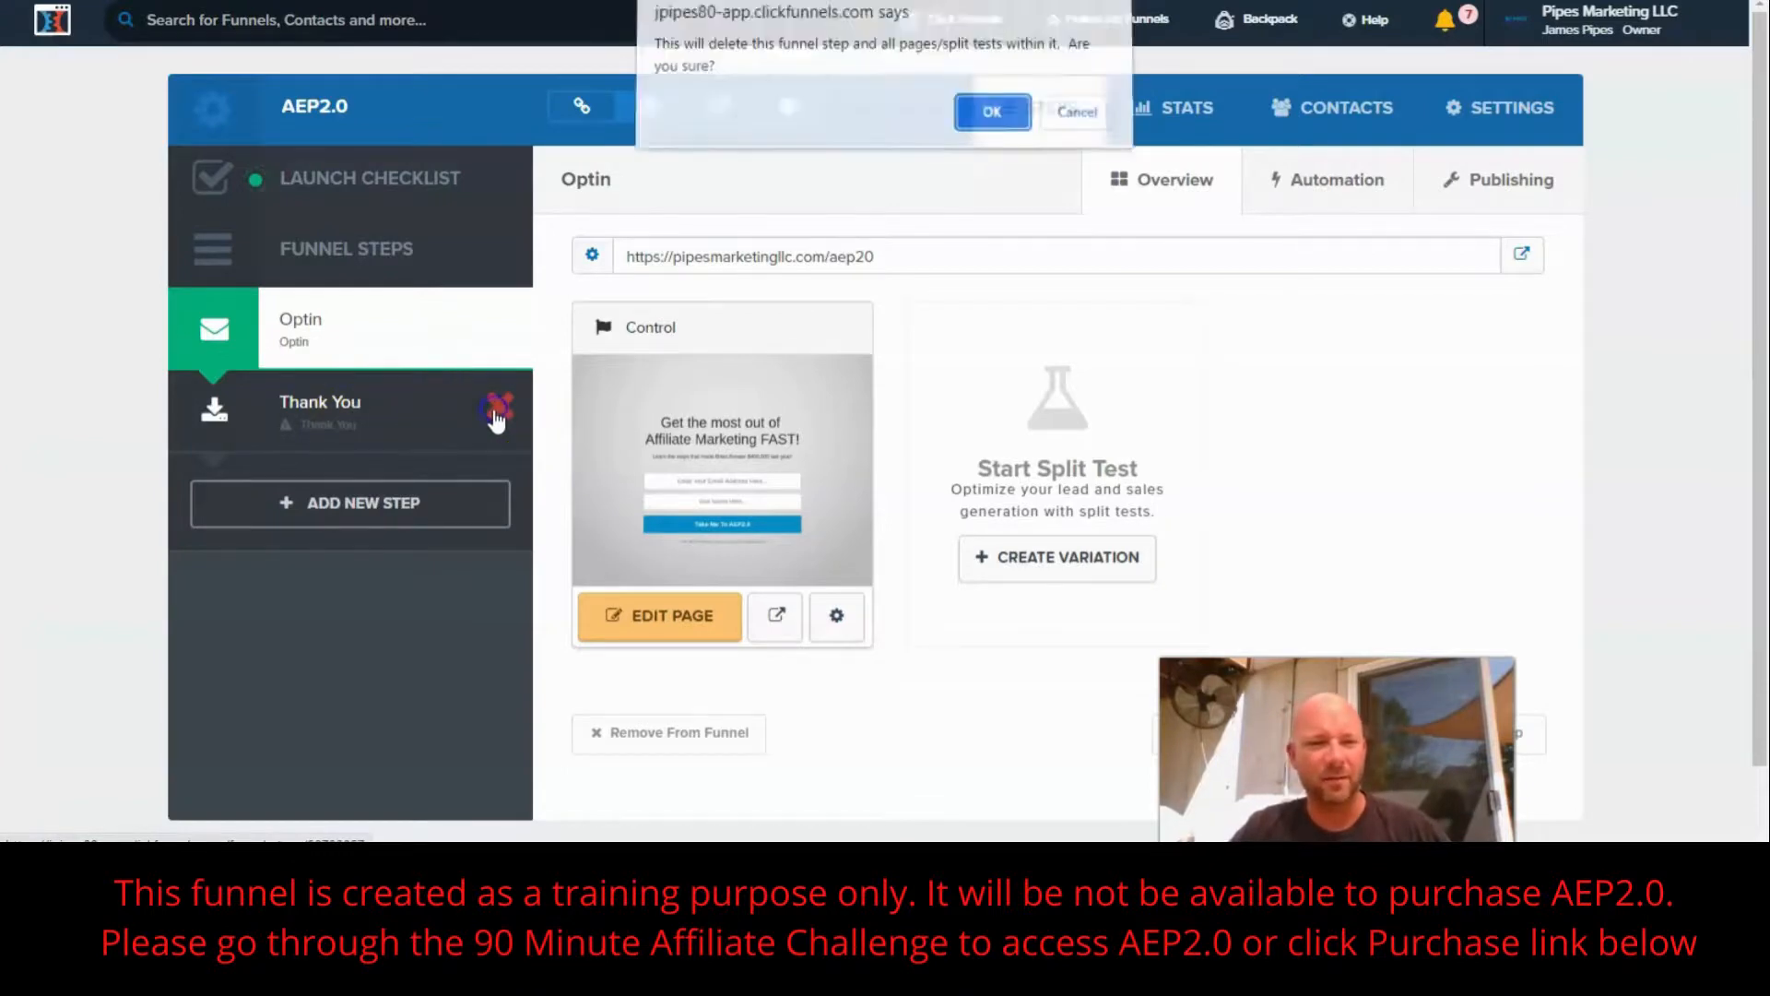
click(964, 114)
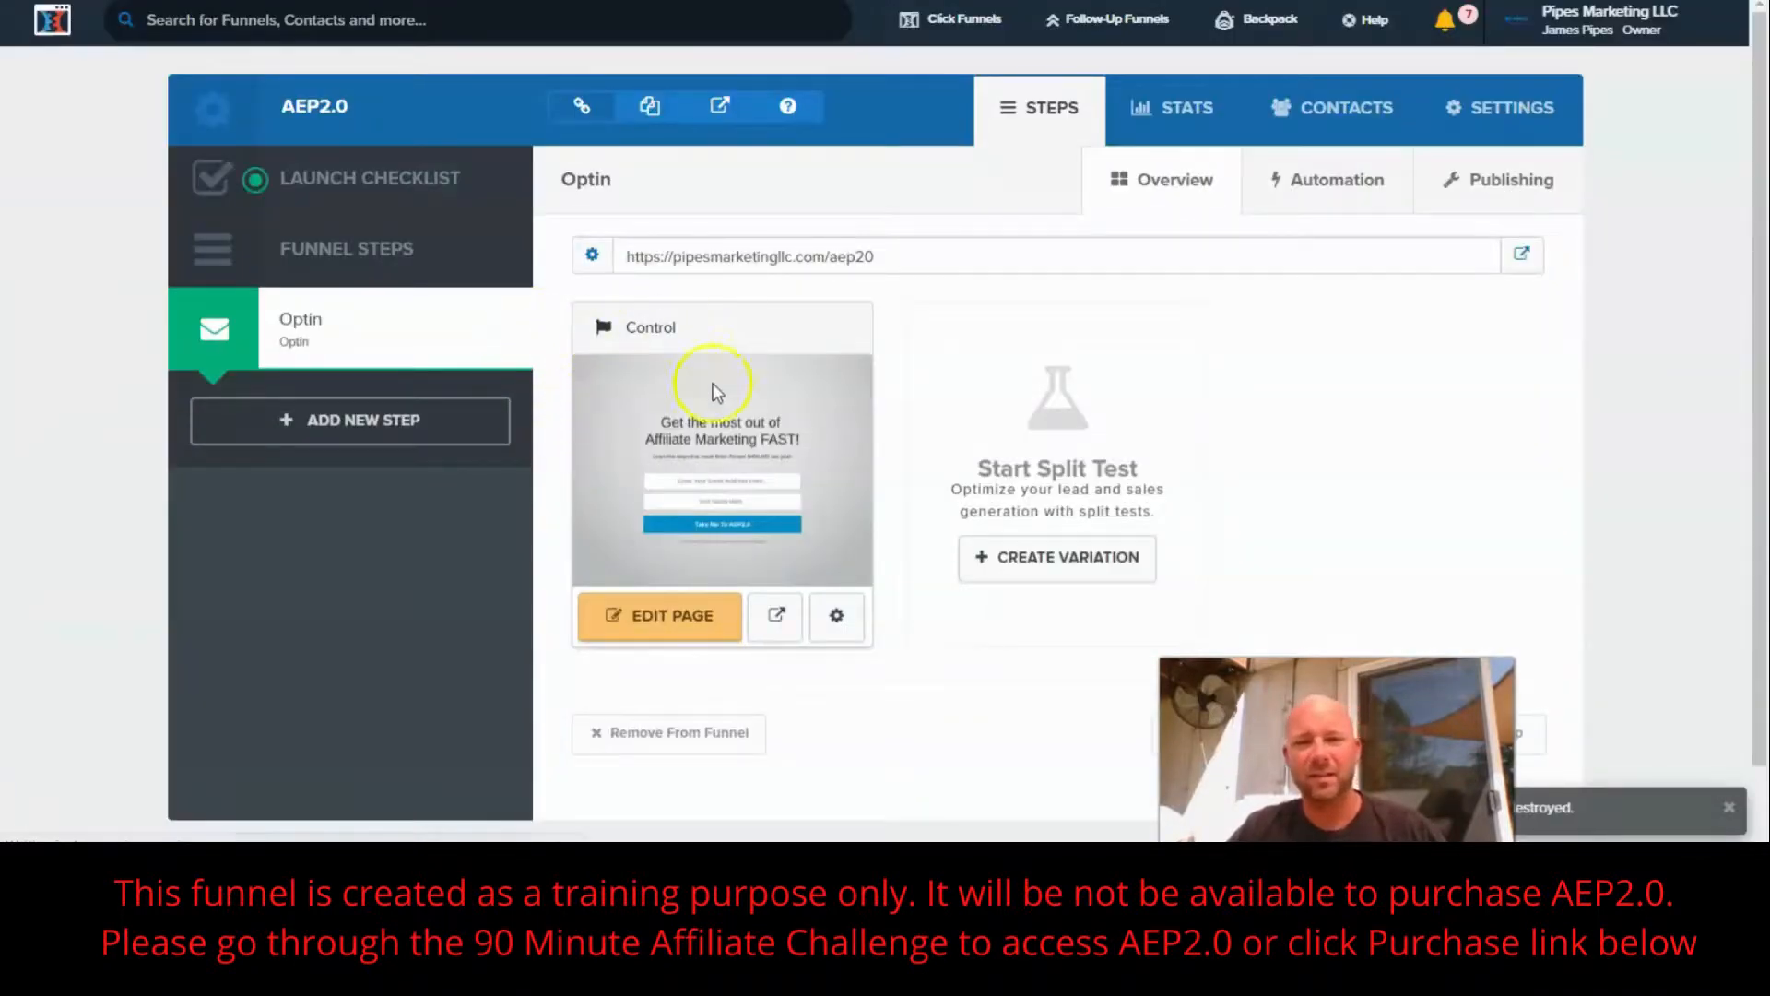
drag(884, 257, 634, 257)
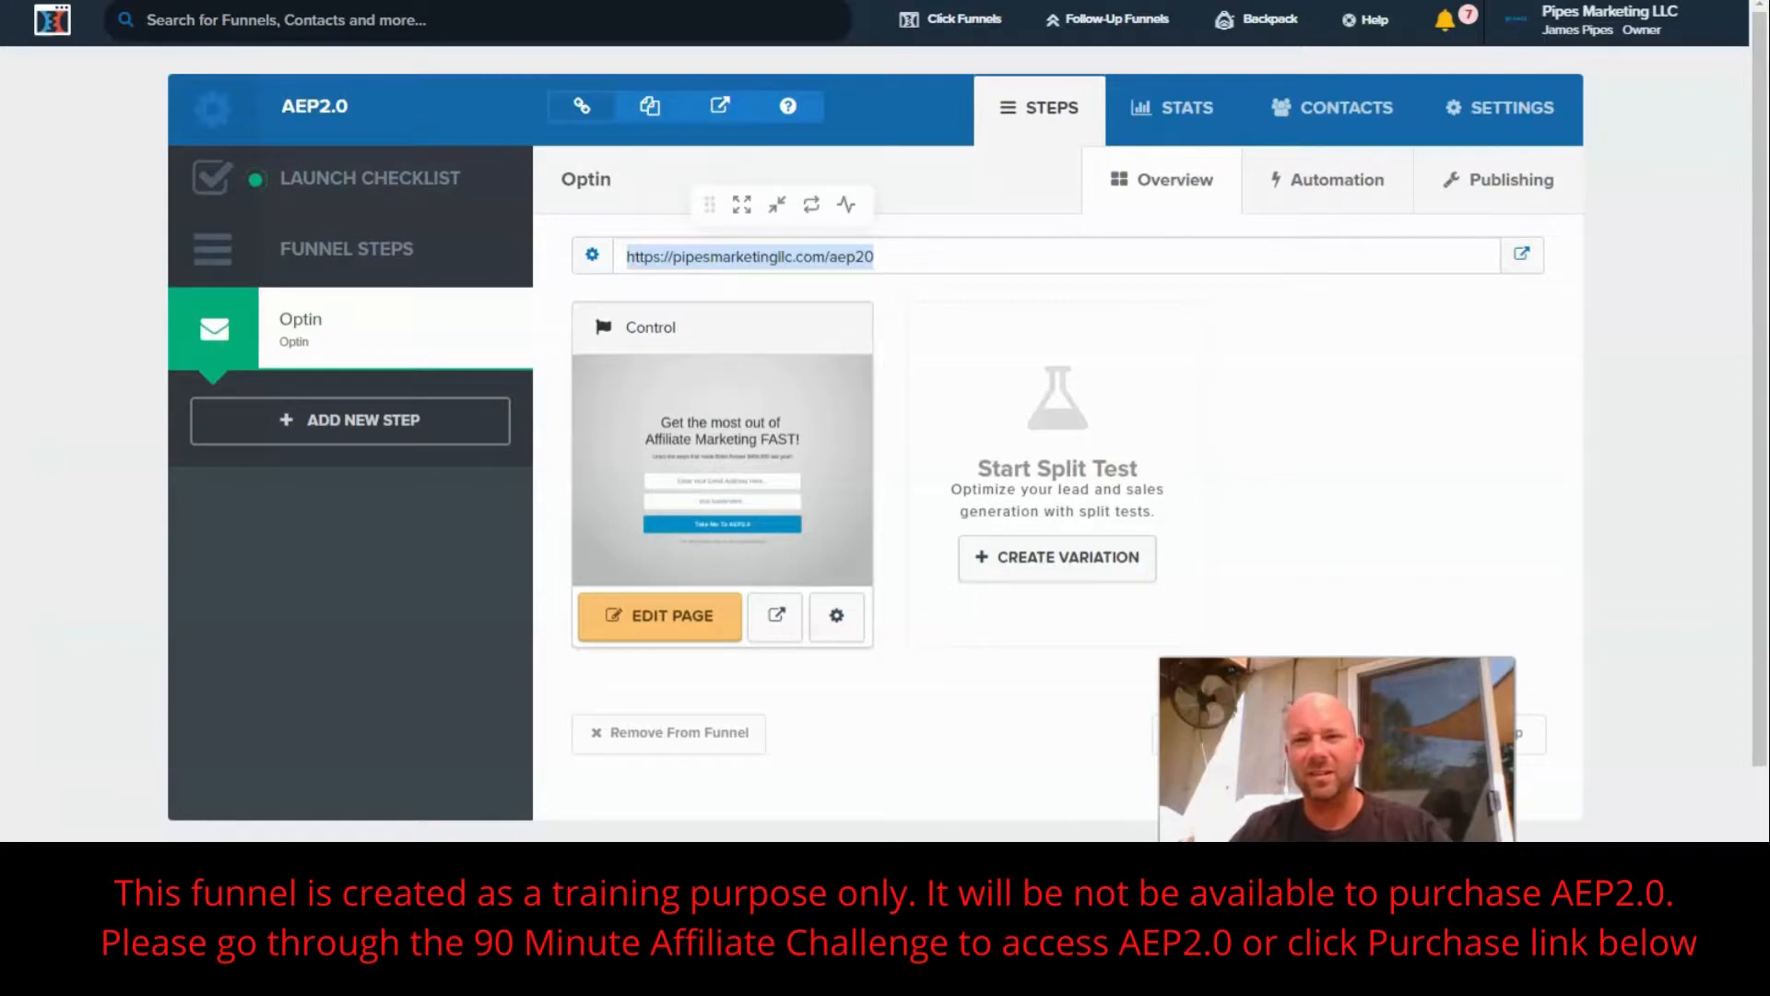
key(ctrl+t)
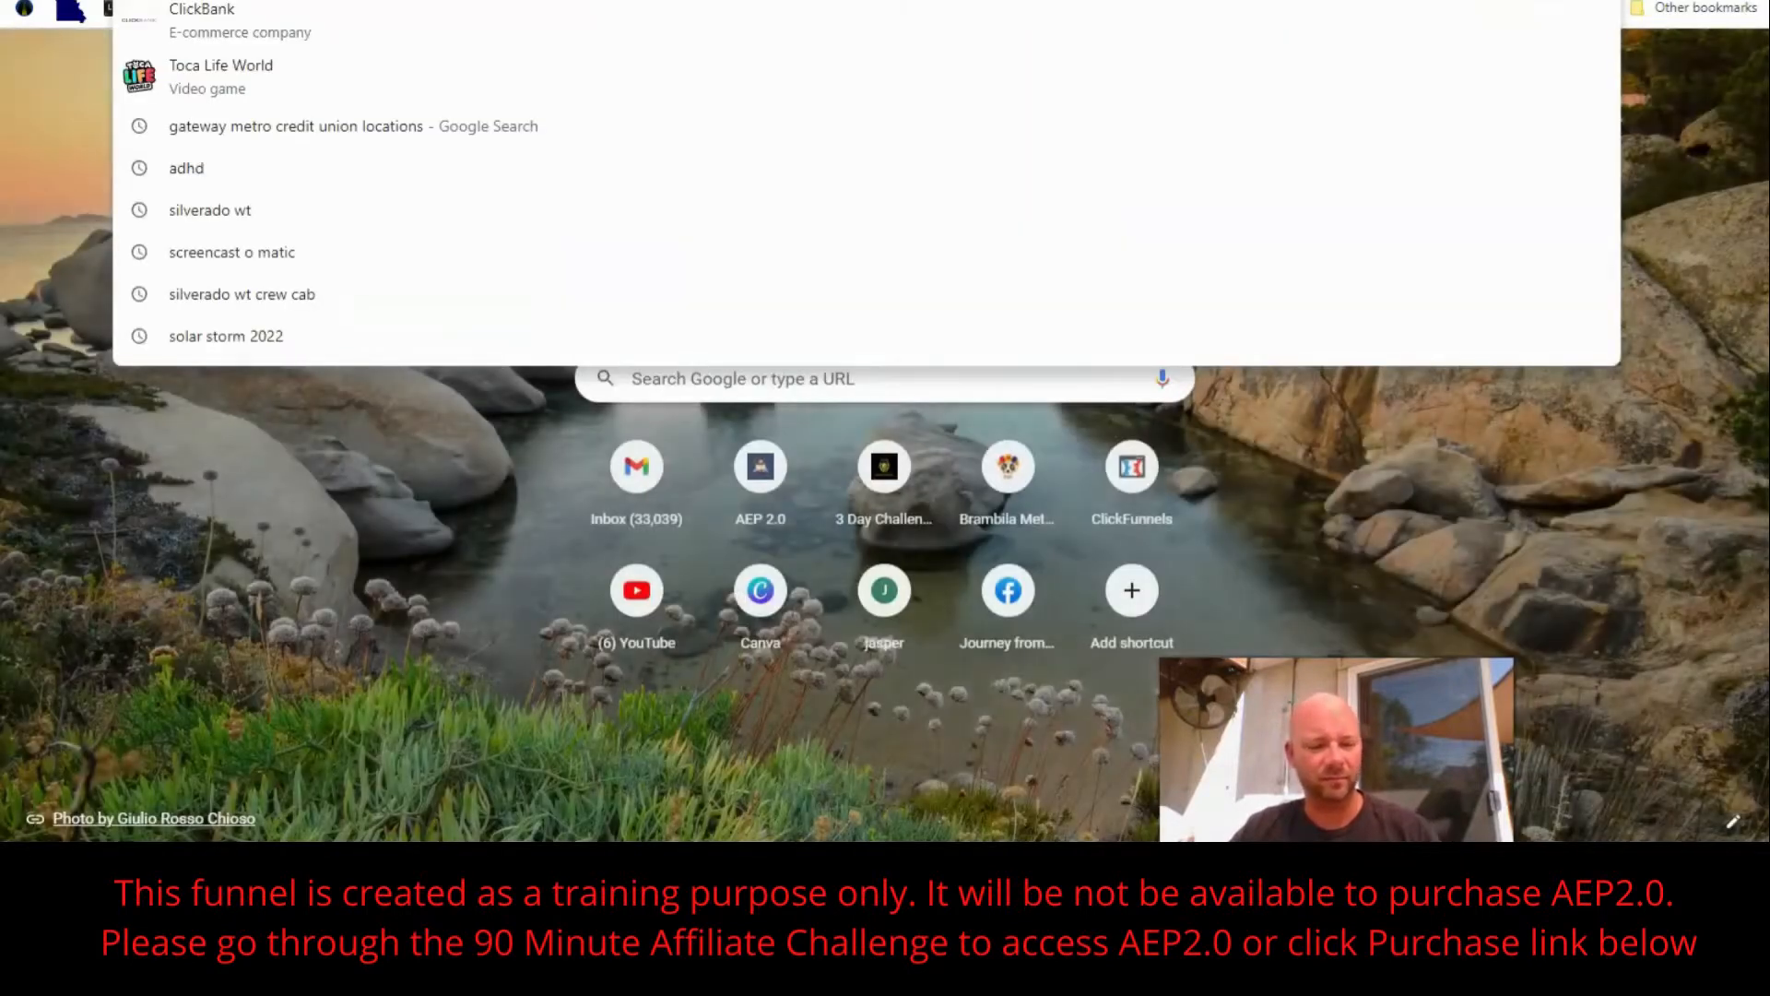
text(https://pipesmarketingllc.com/aep20)
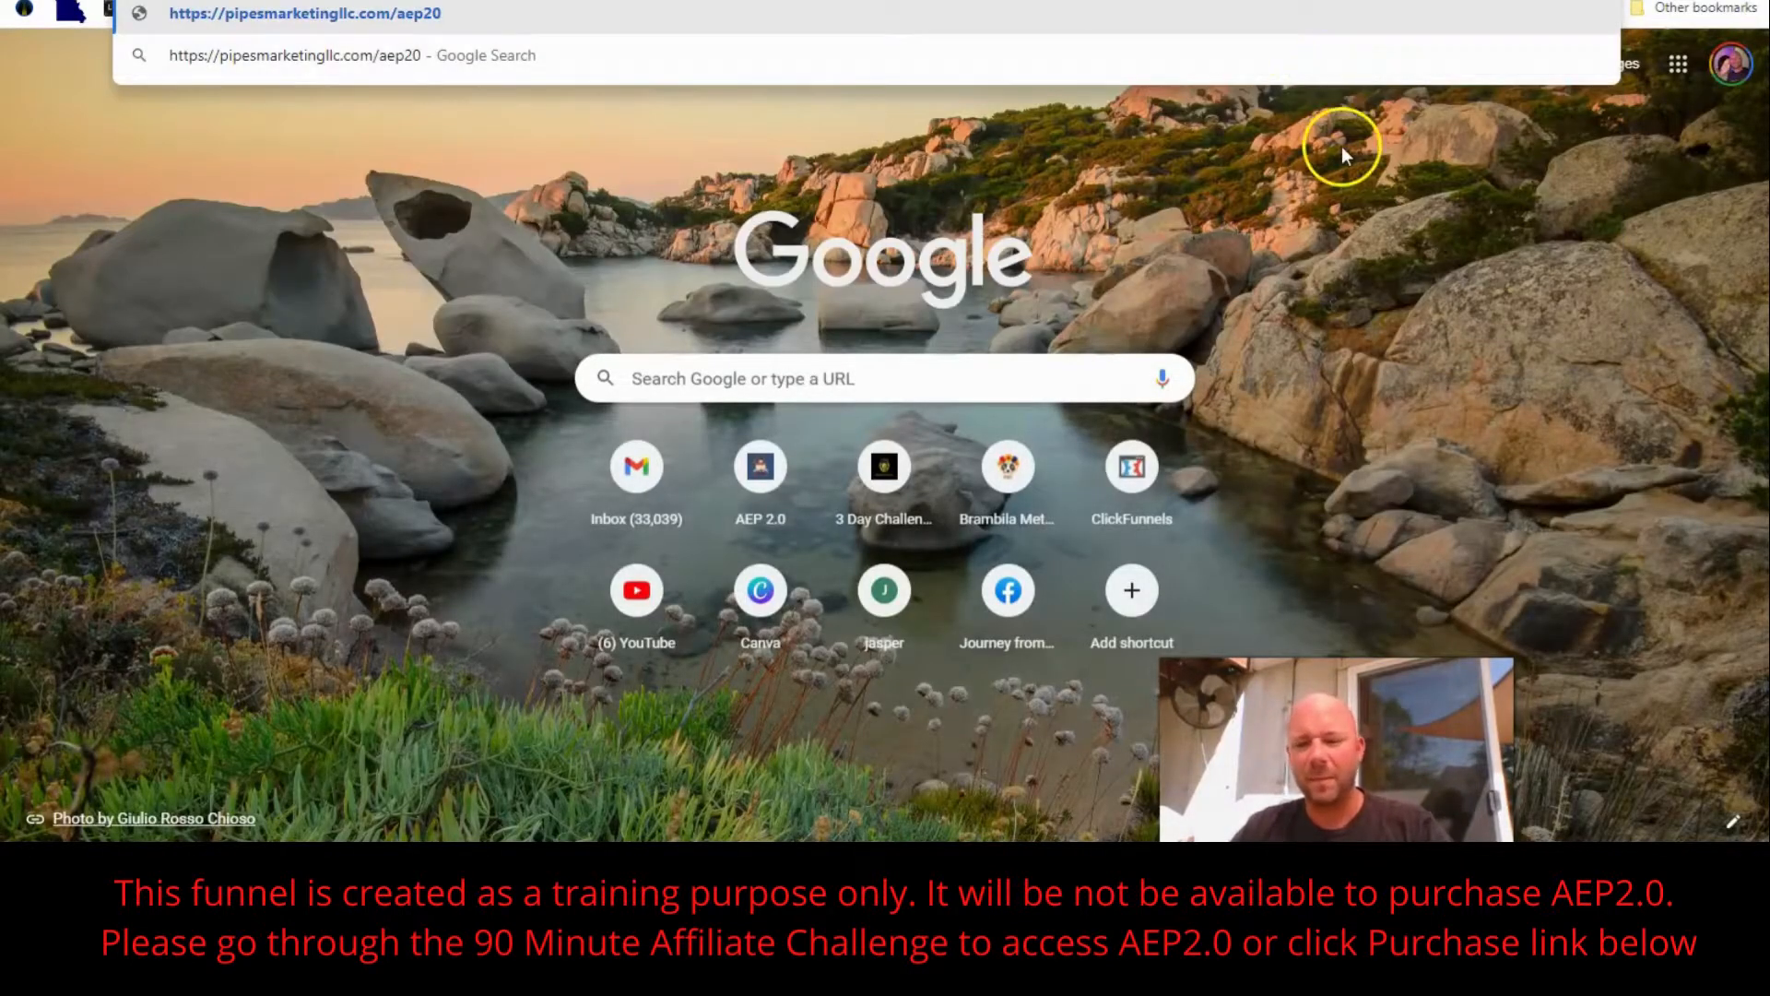
key(Return)
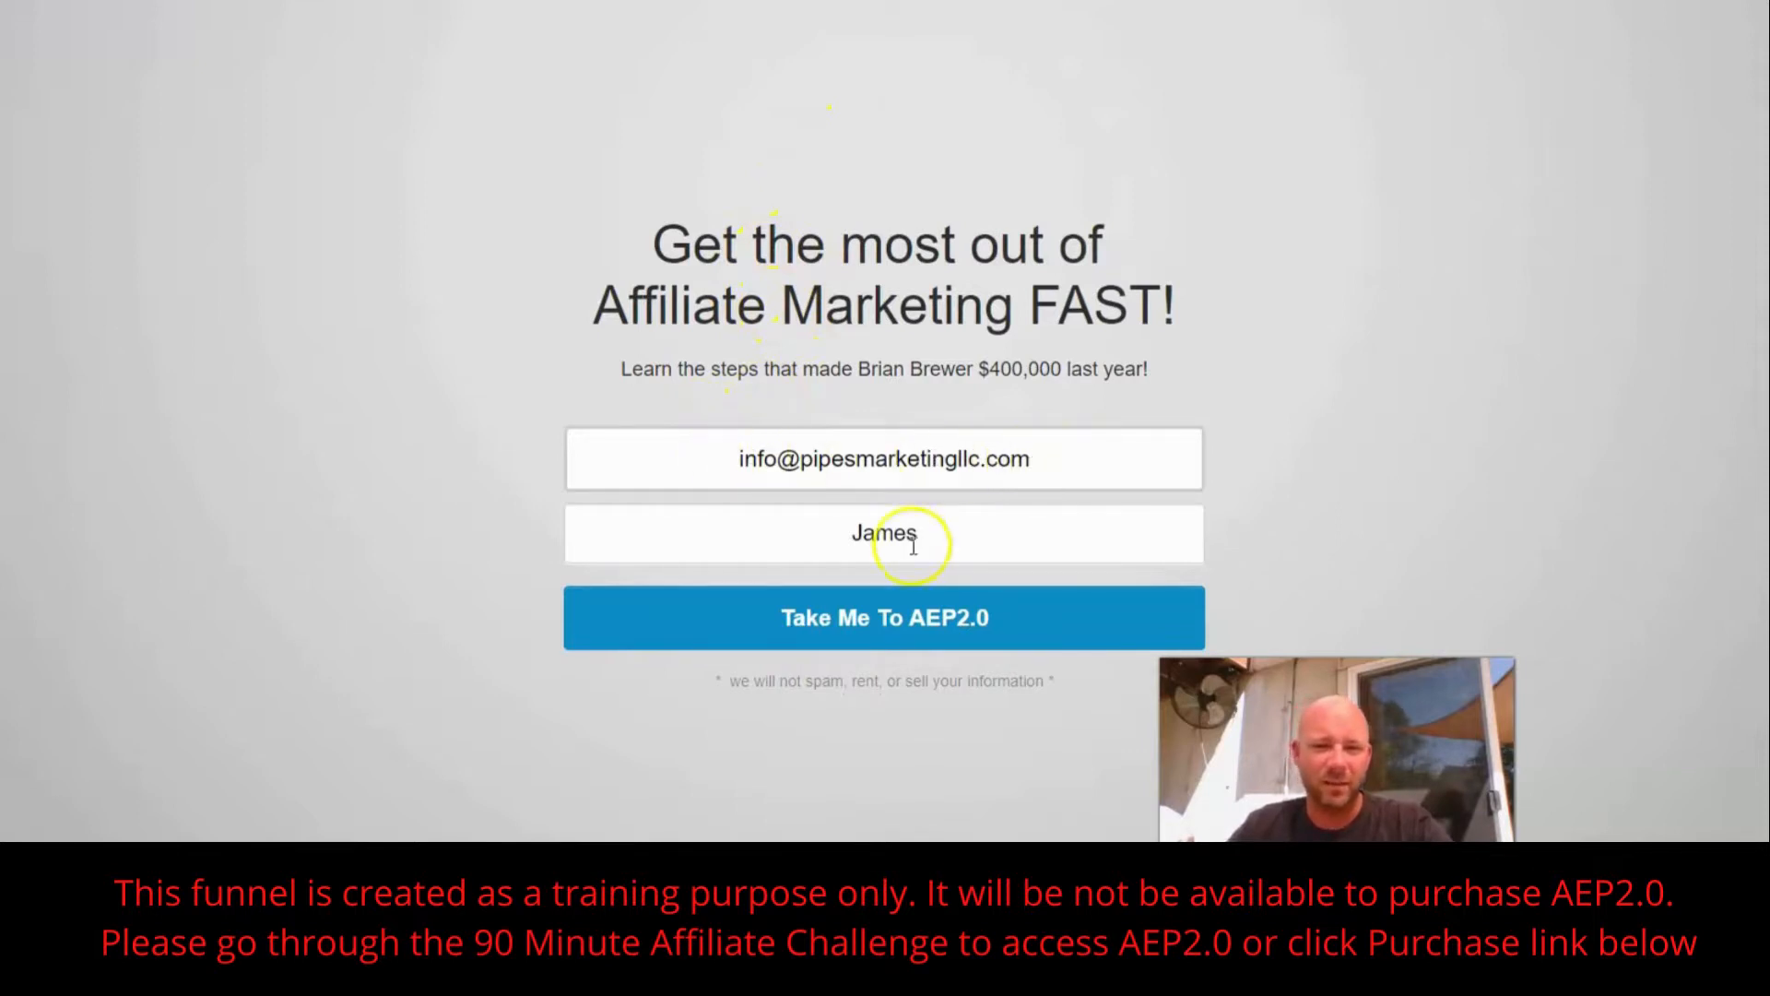
click(874, 620)
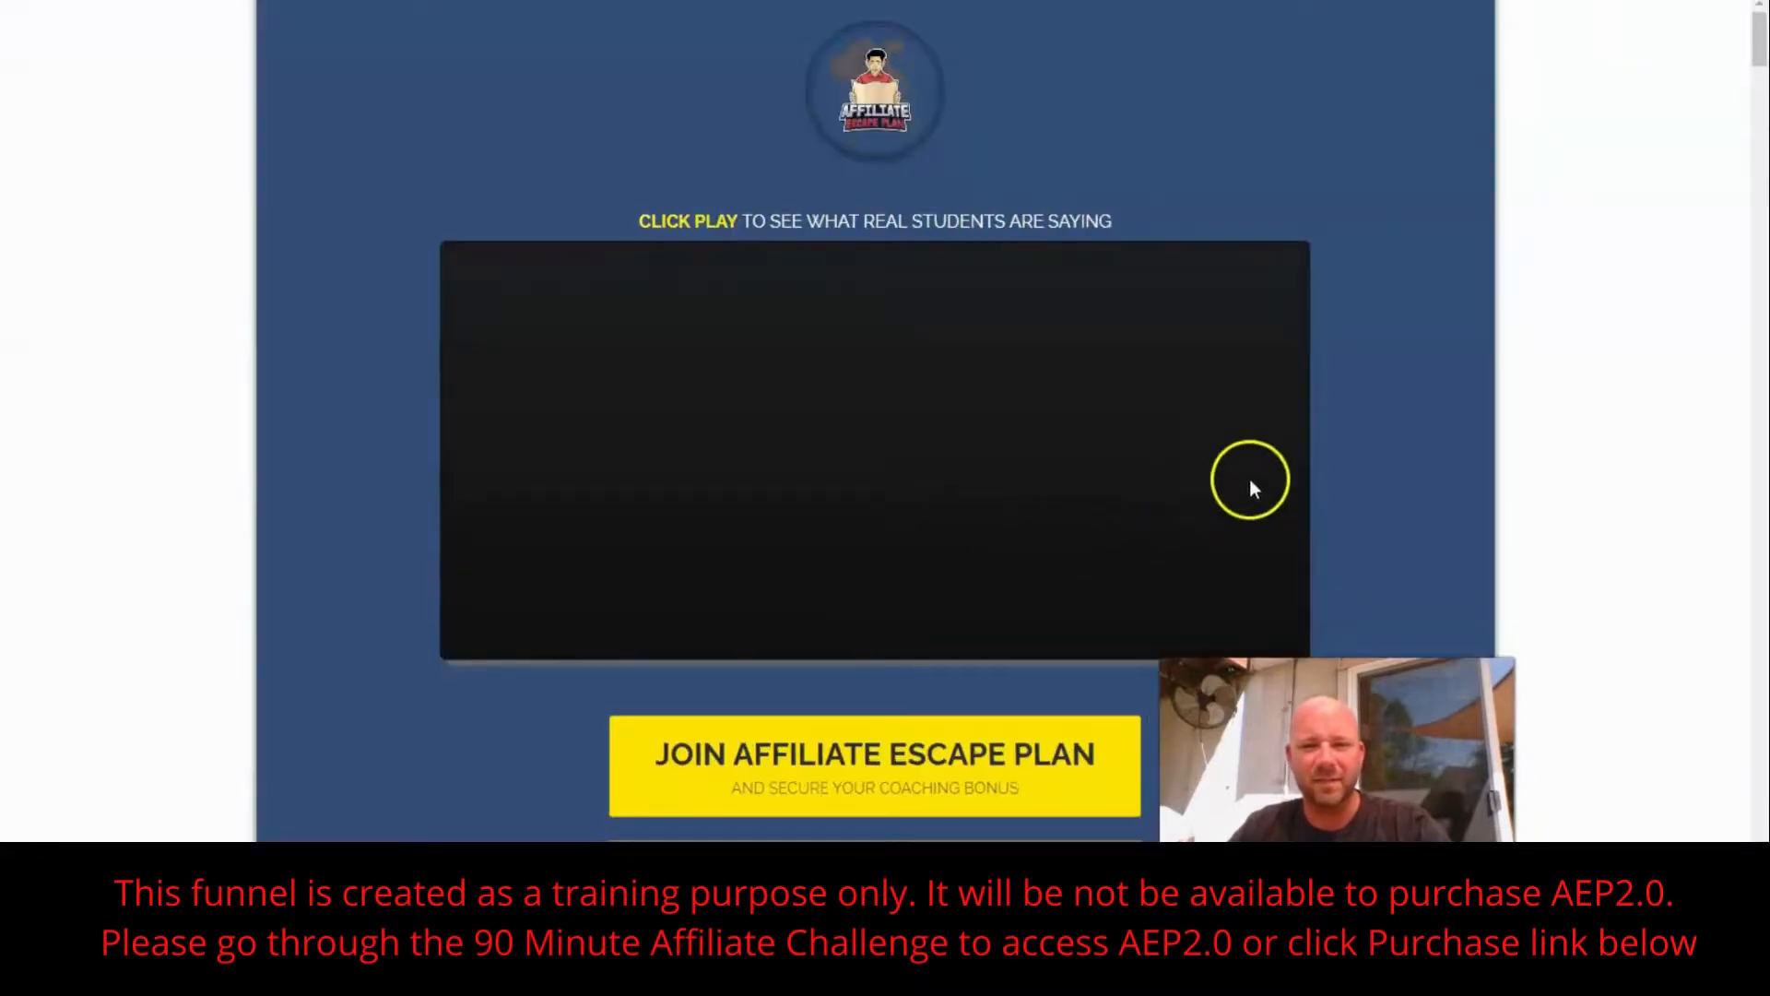
- Look through the Affiliate Escape Plan sales page and check its Join Affiliate Escape Plan link
scroll(1468, 336, down, 3)
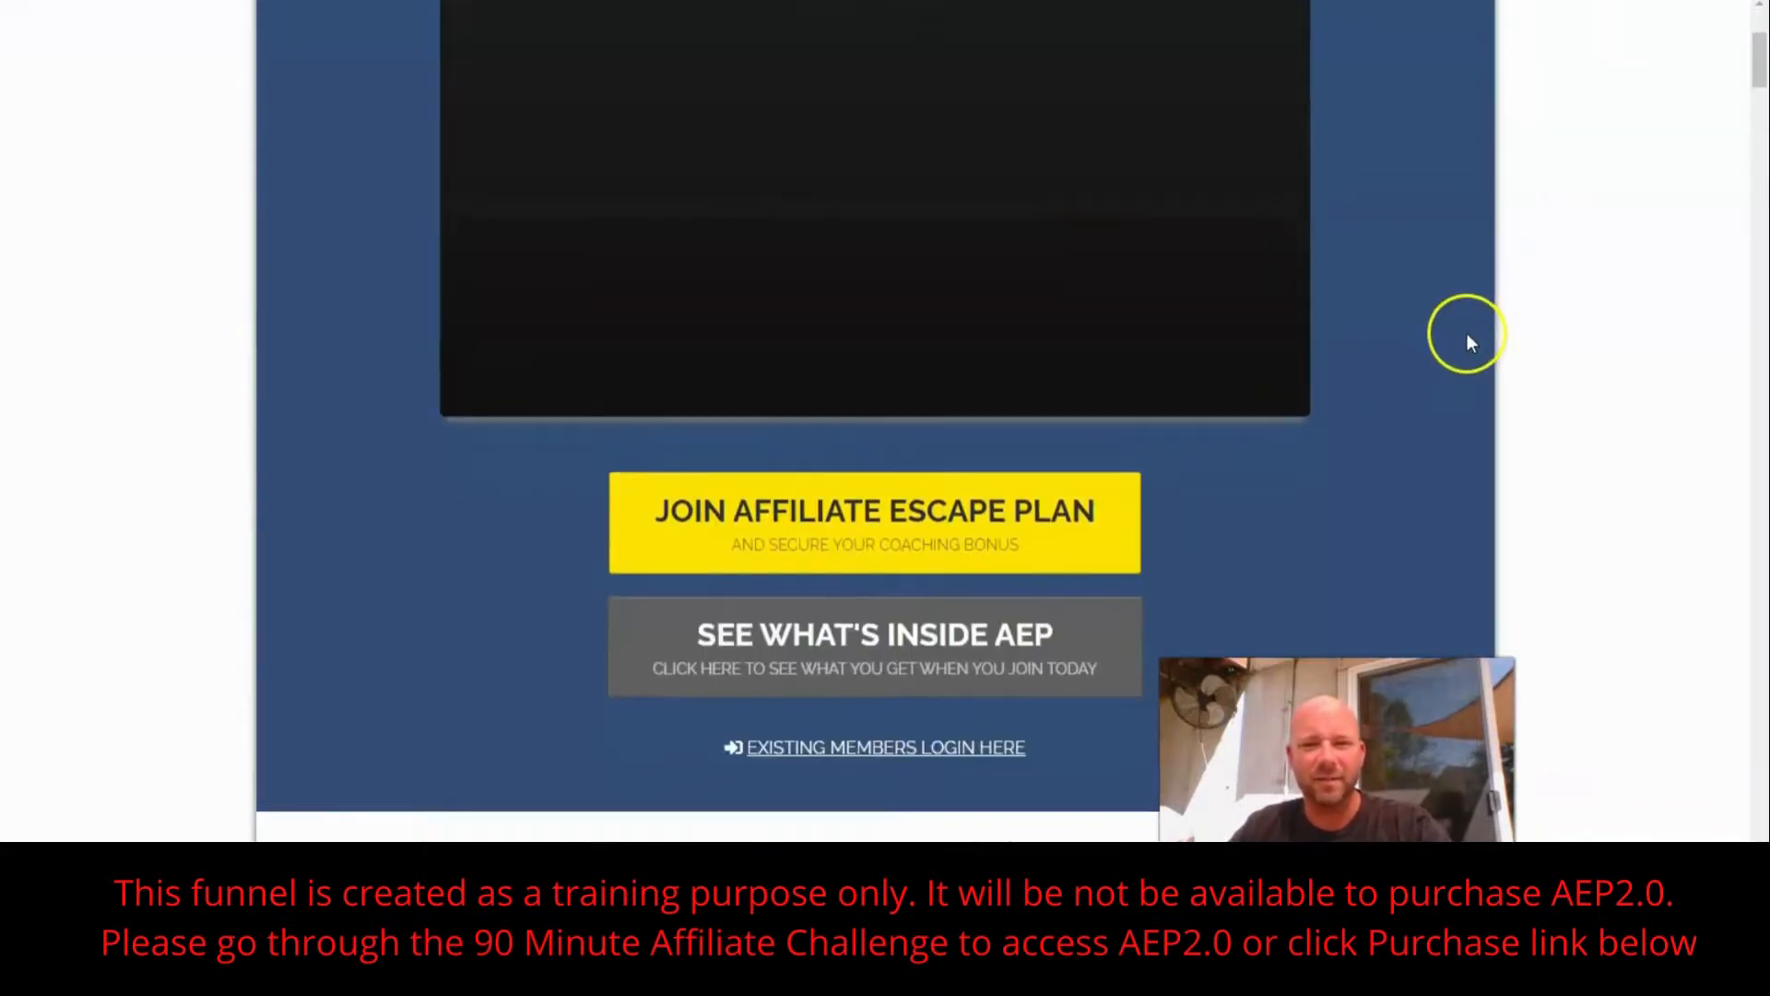
scroll(1467, 334, down, 10)
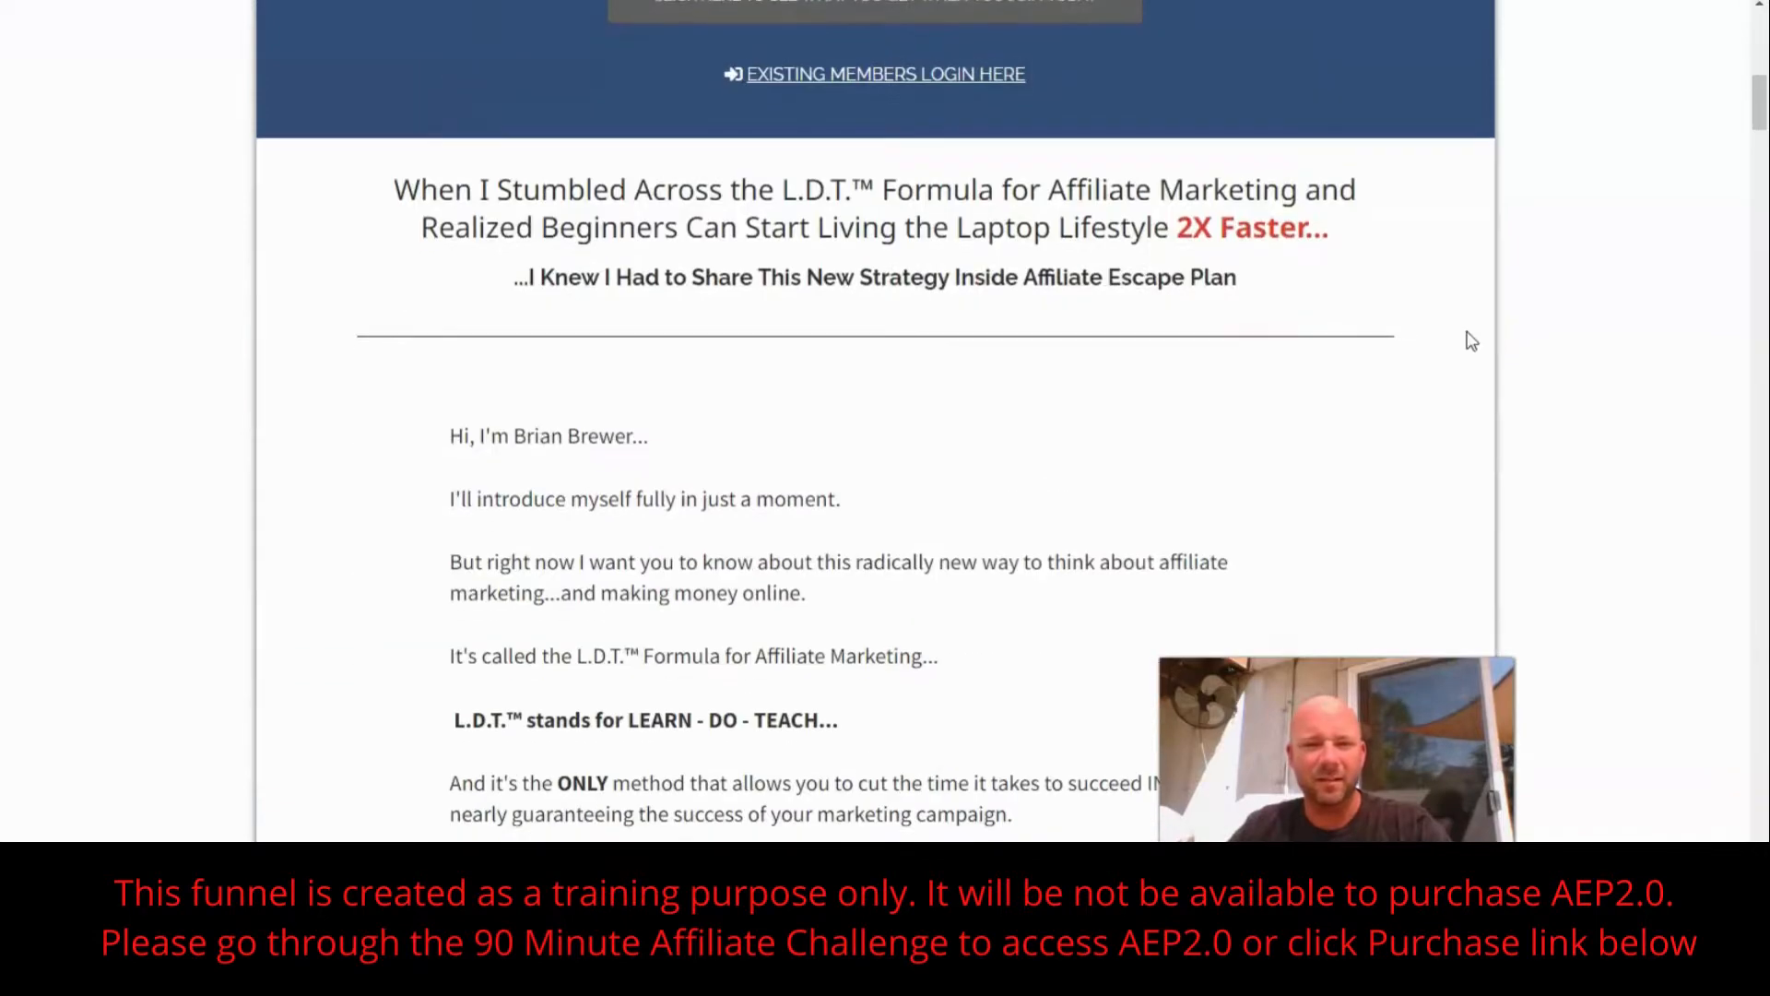
scroll(1471, 341, down, 6)
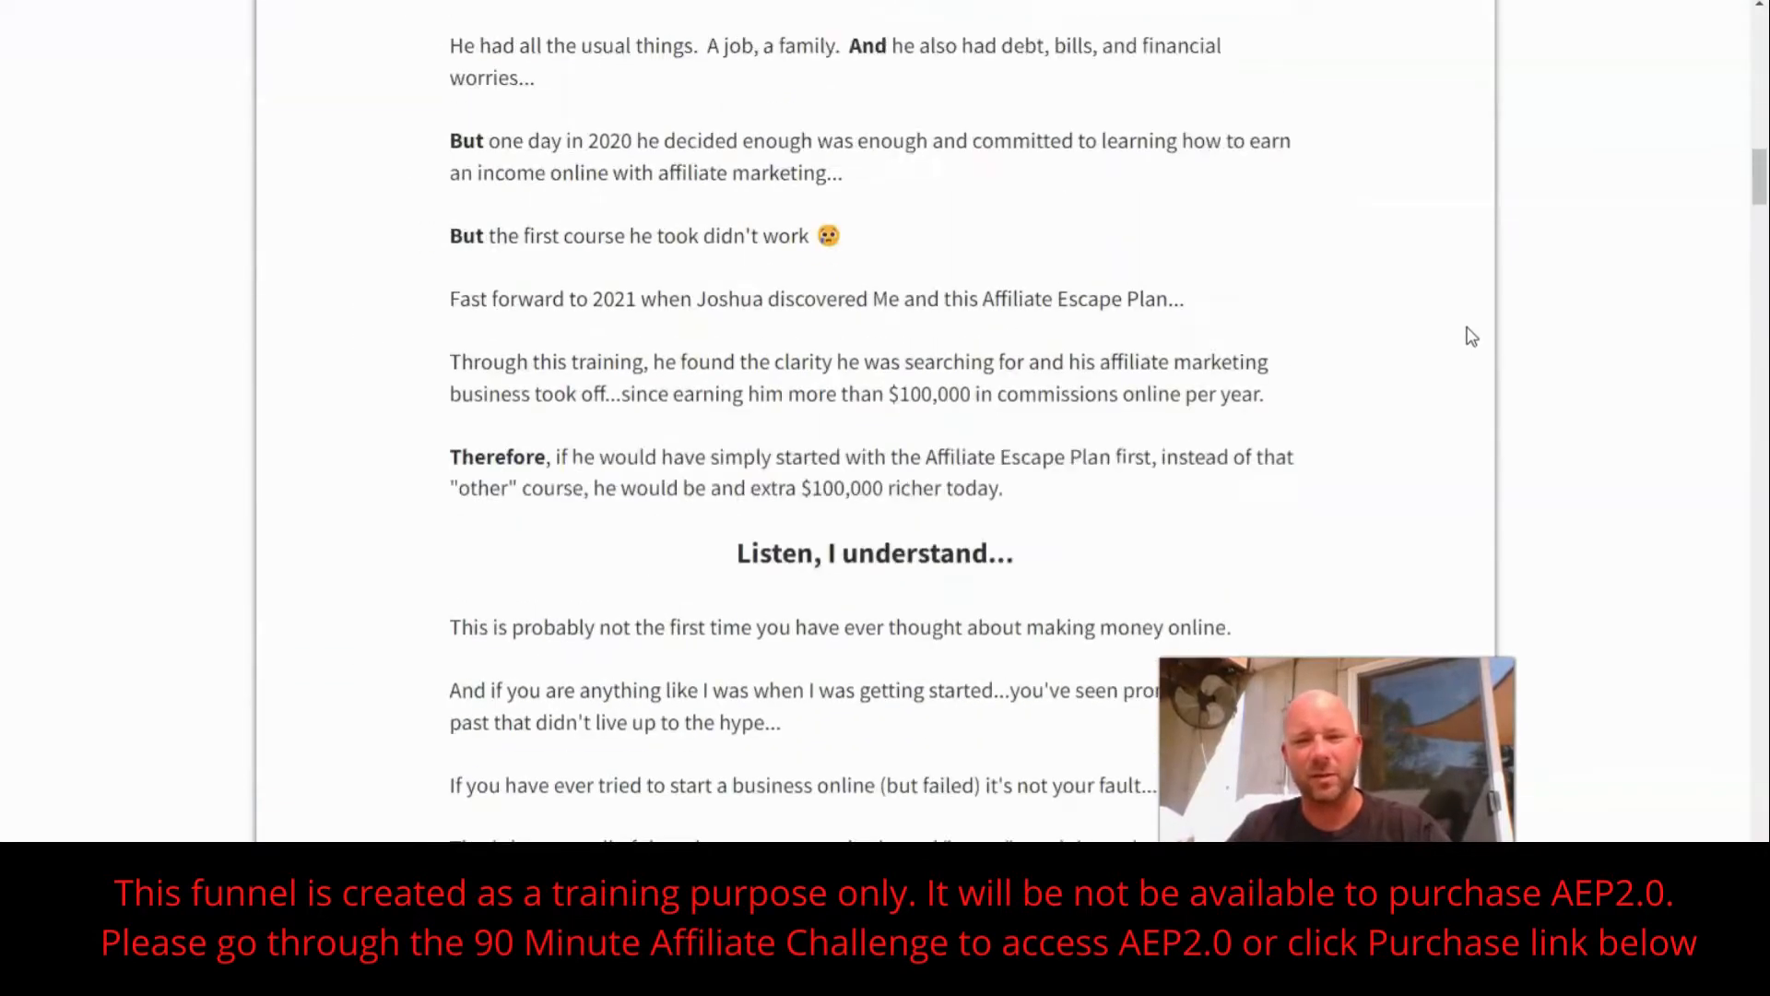
scroll(1471, 337, up, 12)
scroll(1471, 337, up, 6)
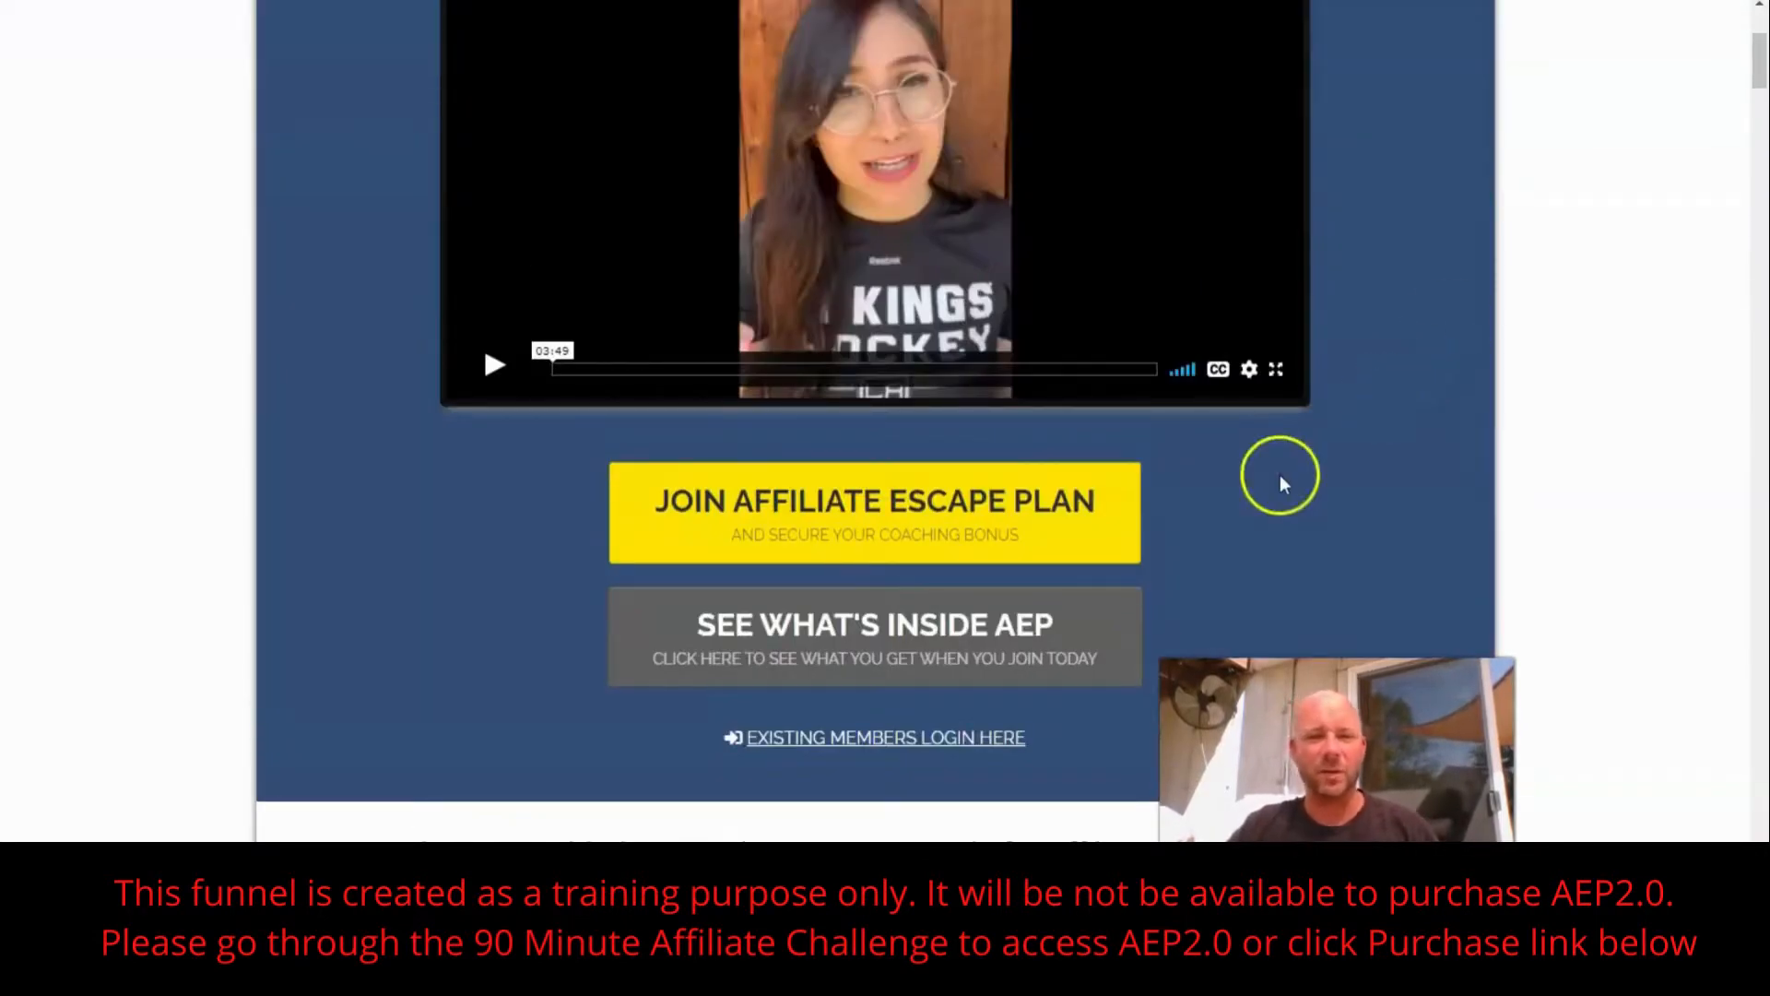
click(916, 542)
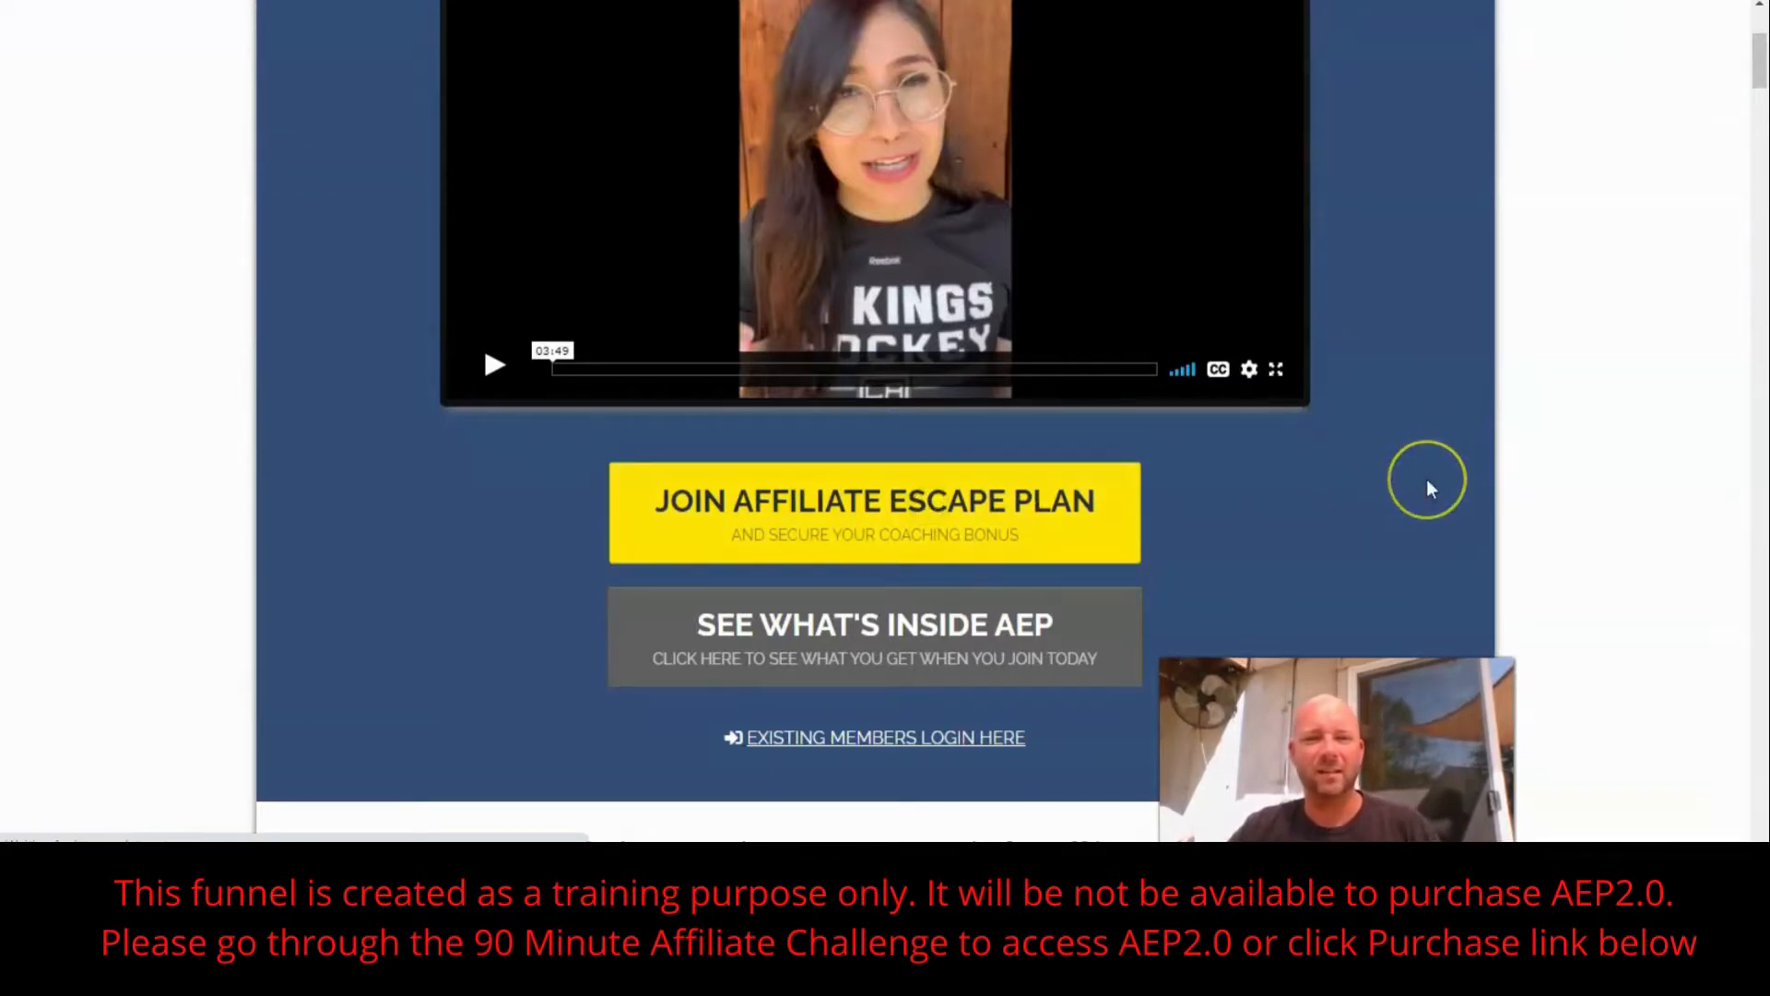